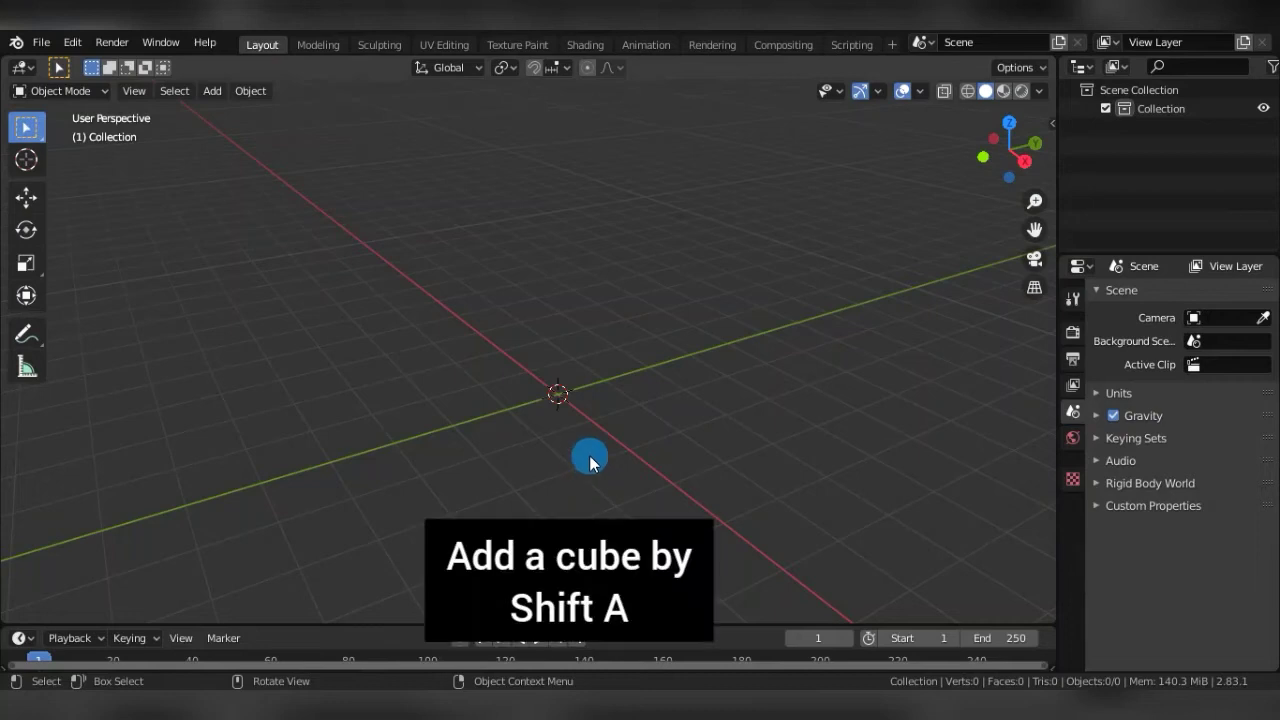
Add a cube, enlarge it, then flatten it on Z and stretch it along Y into a slab.
key("shift+a")
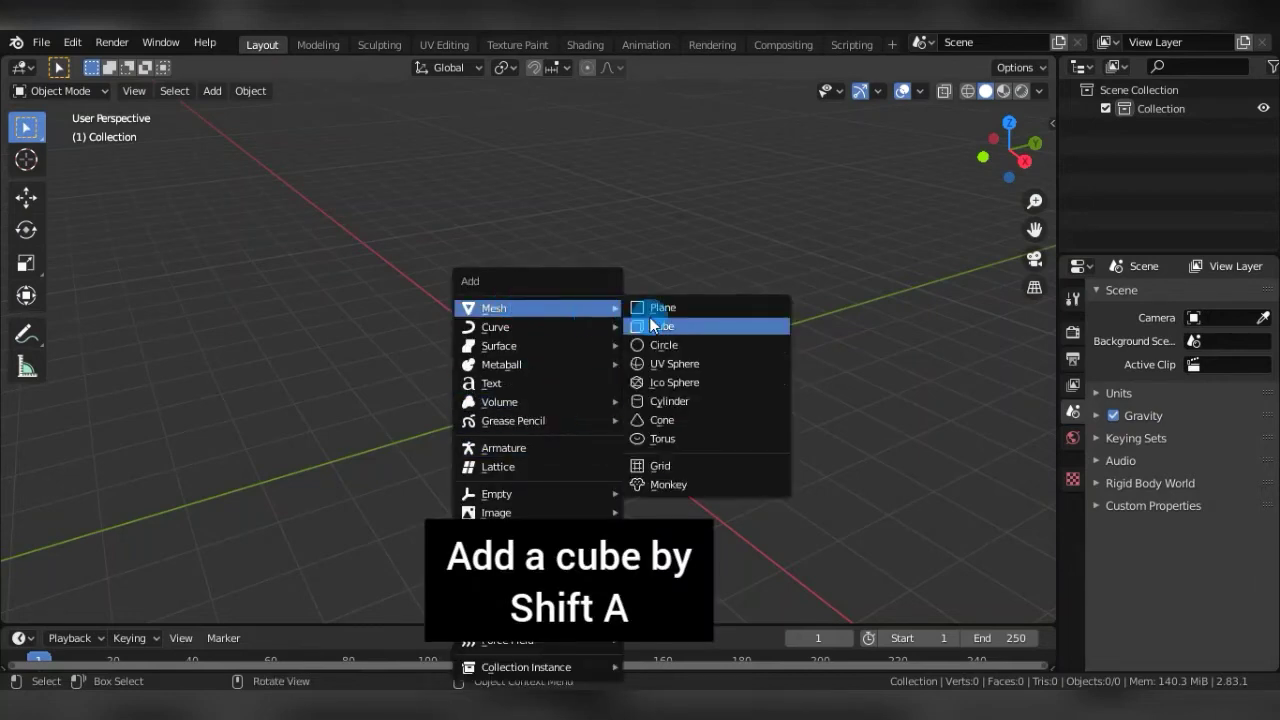
left_click(655, 326)
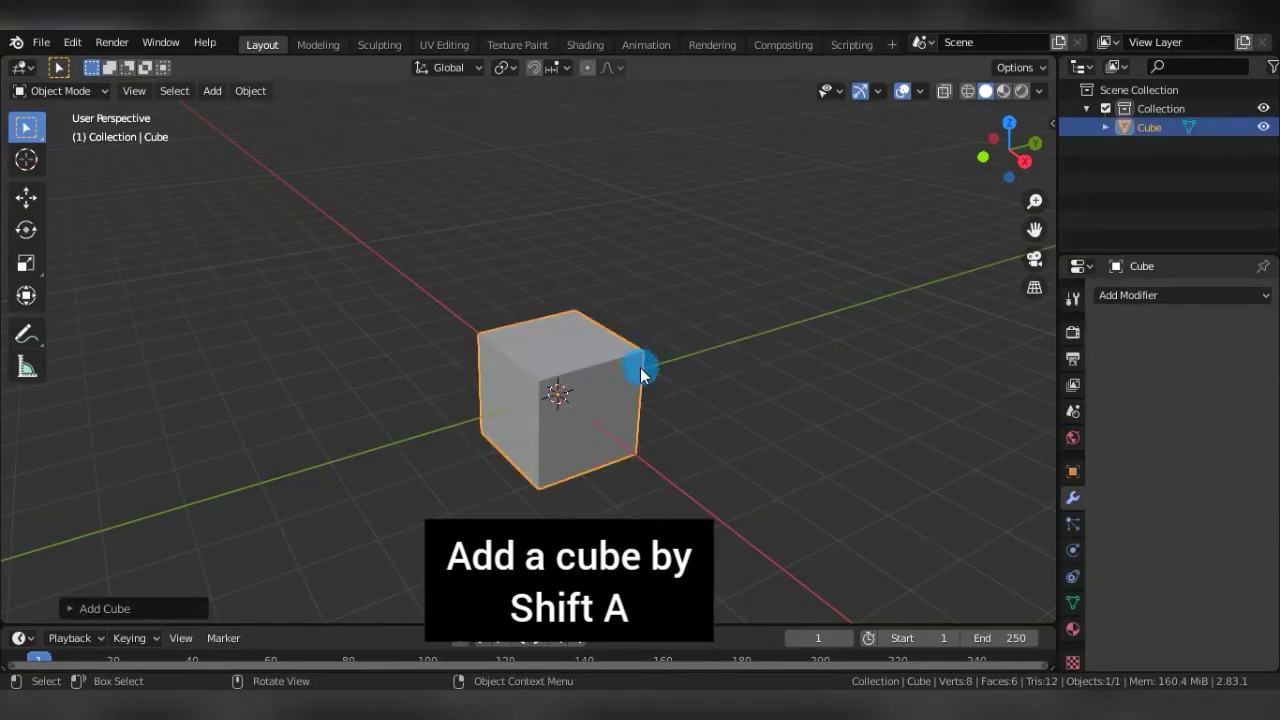
key("s")
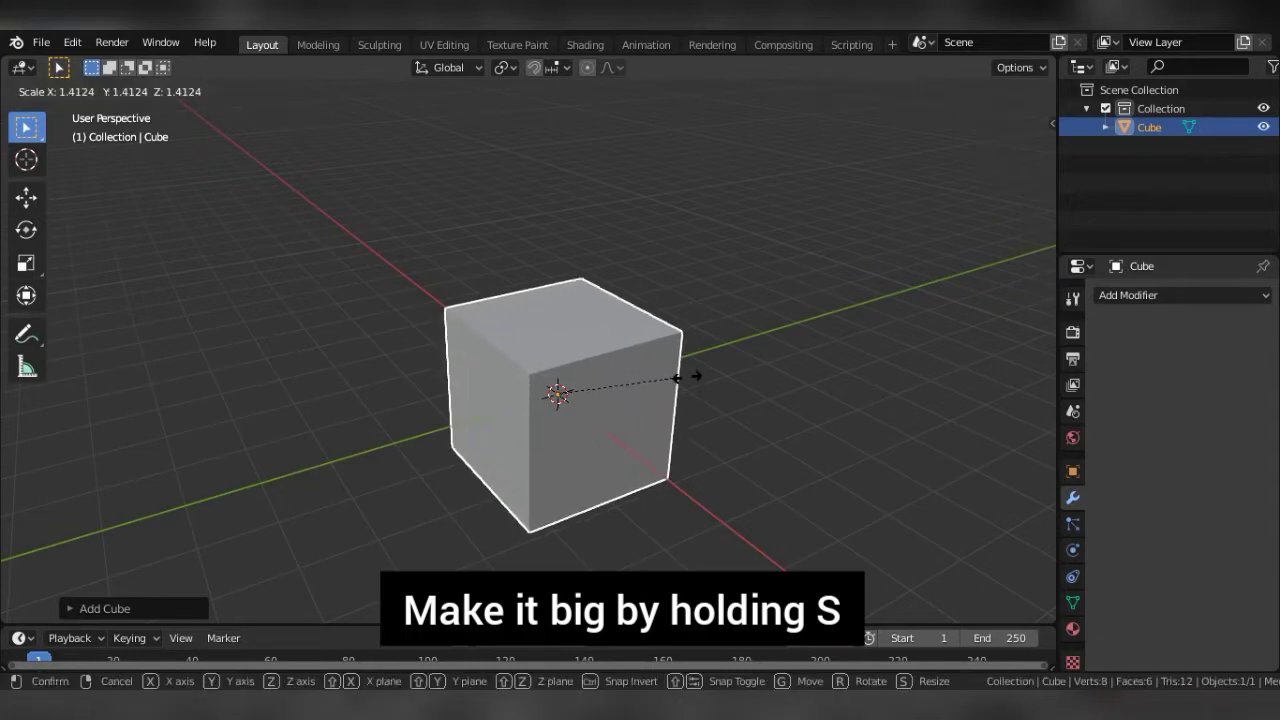
left_click(688, 377)
key("s")
key("z")
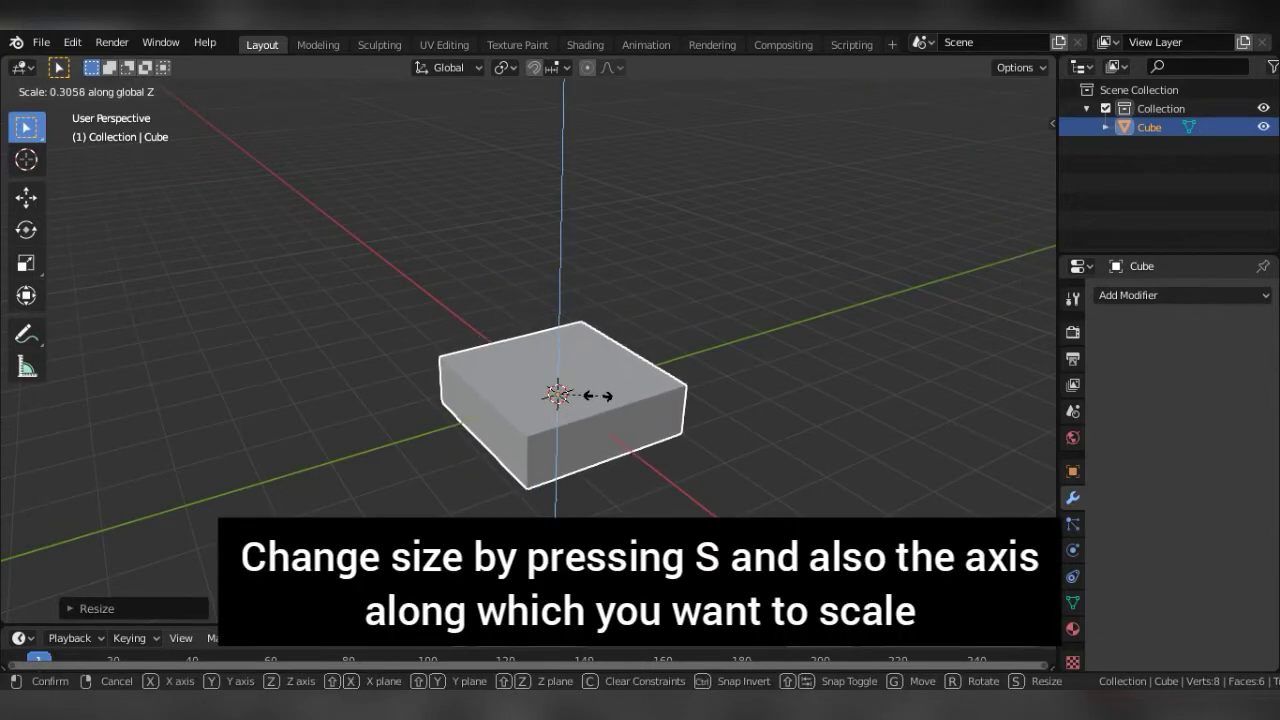
left_click(602, 396)
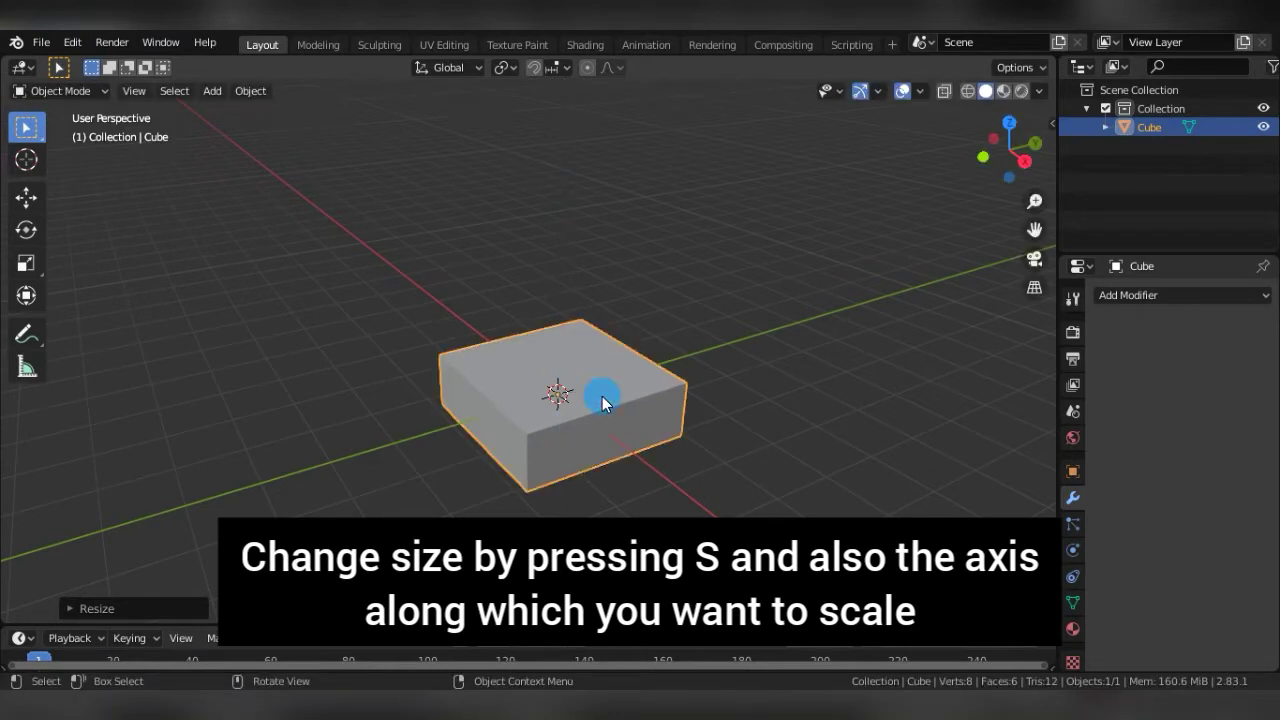
key("s")
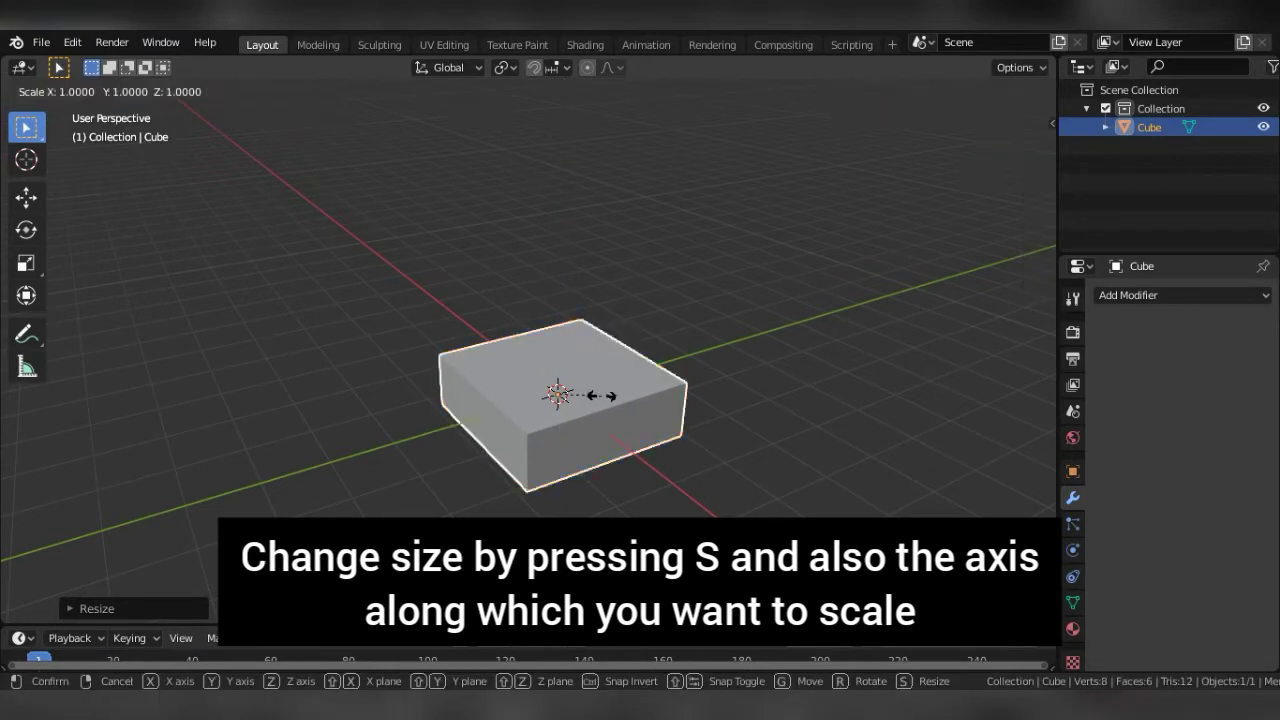
key("y")
key("y")
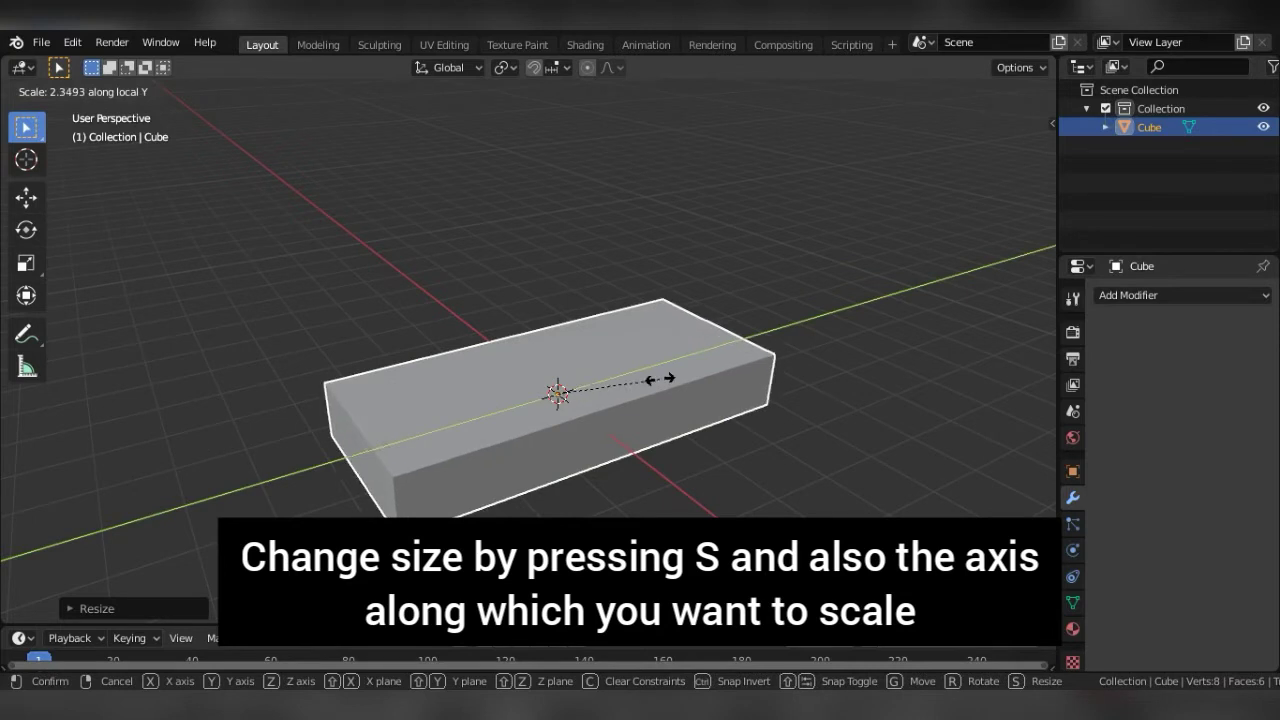
left_click(663, 379)
Switch to the Right Orthographic view with the slab centred.
middle_click_drag(663, 379, 609, 355)
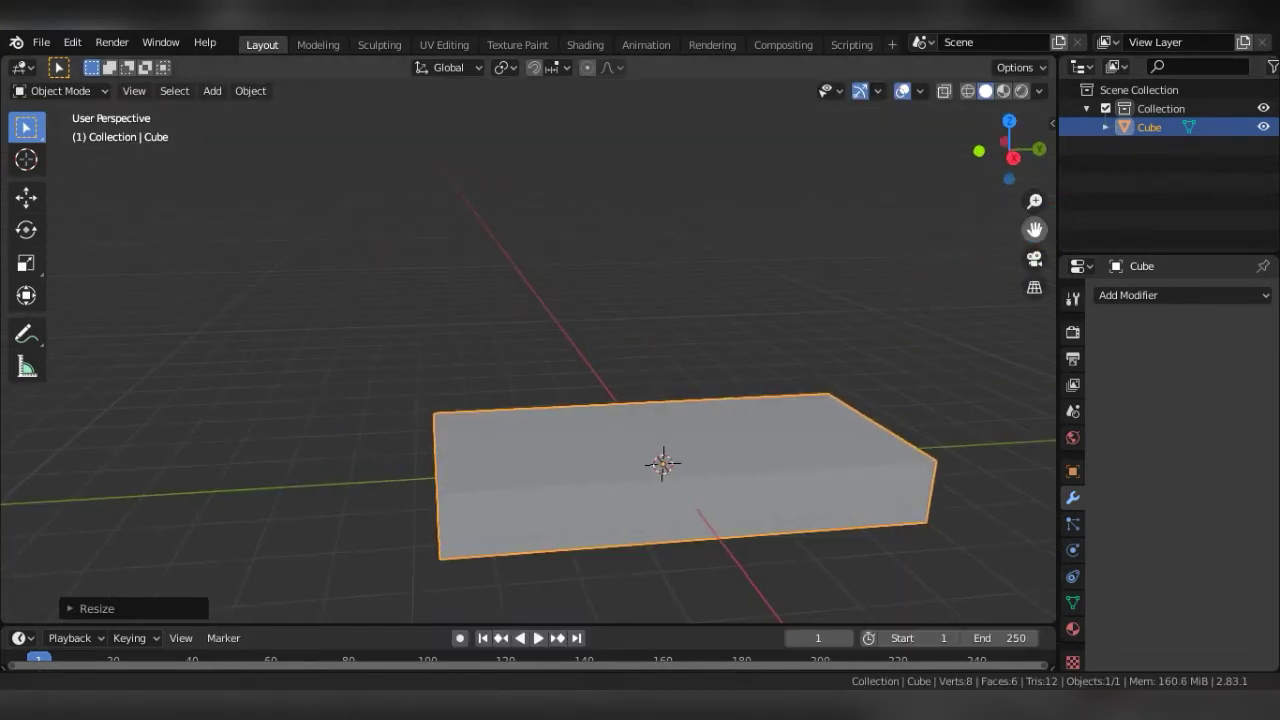
left_click_drag(1035, 229, 960, 322)
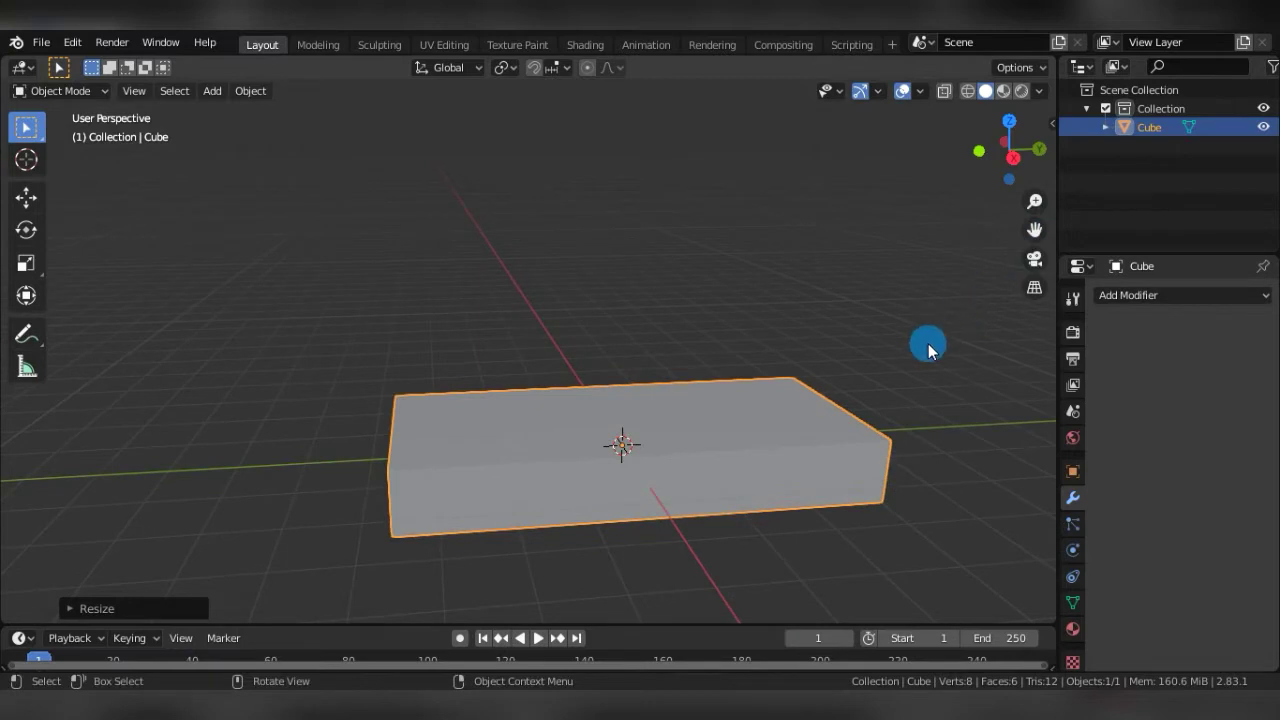
key("KP_1")
key("KP_3")
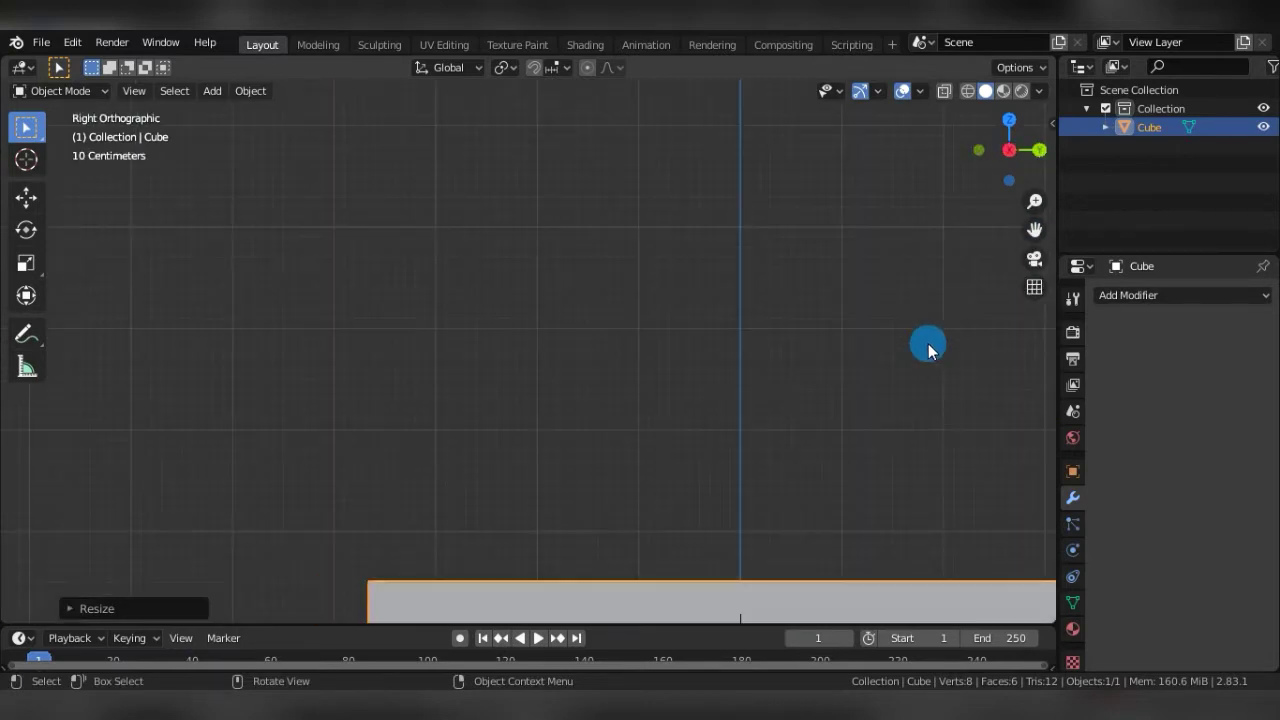
left_click_drag(1035, 229, 978, 301)
scroll(978, 301, "down", 2)
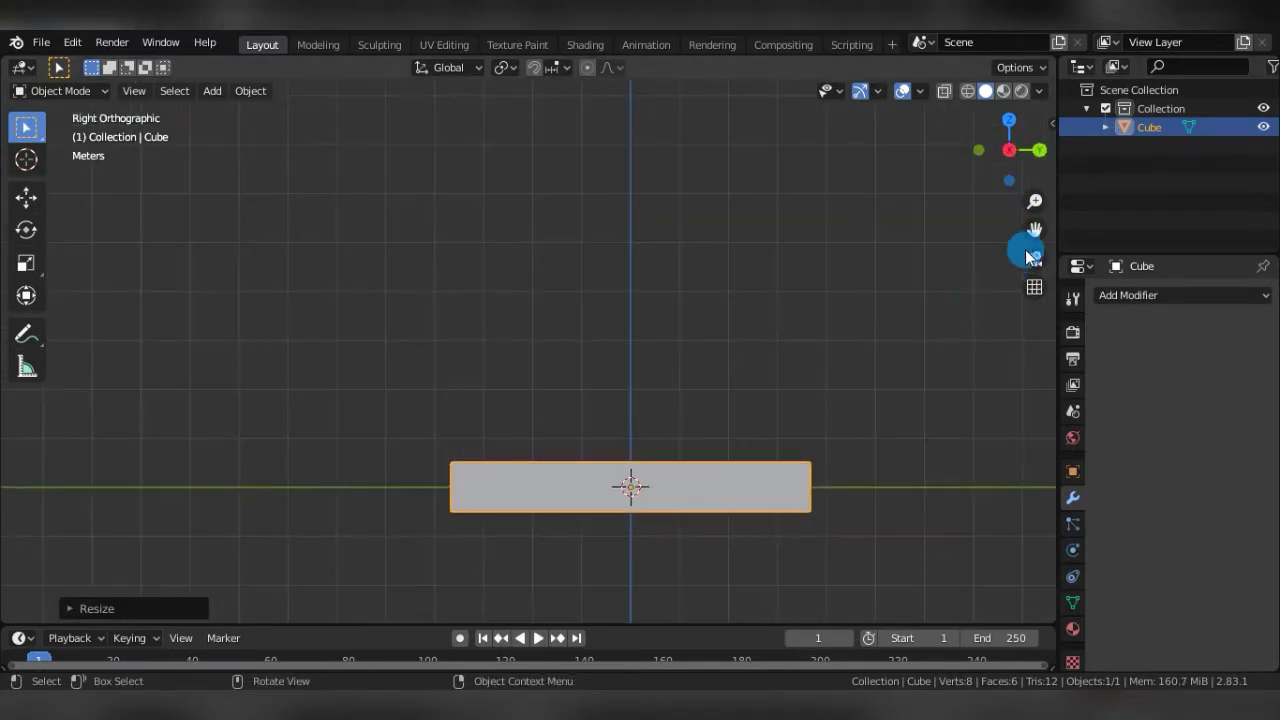
left_click_drag(1035, 229, 1000, 263)
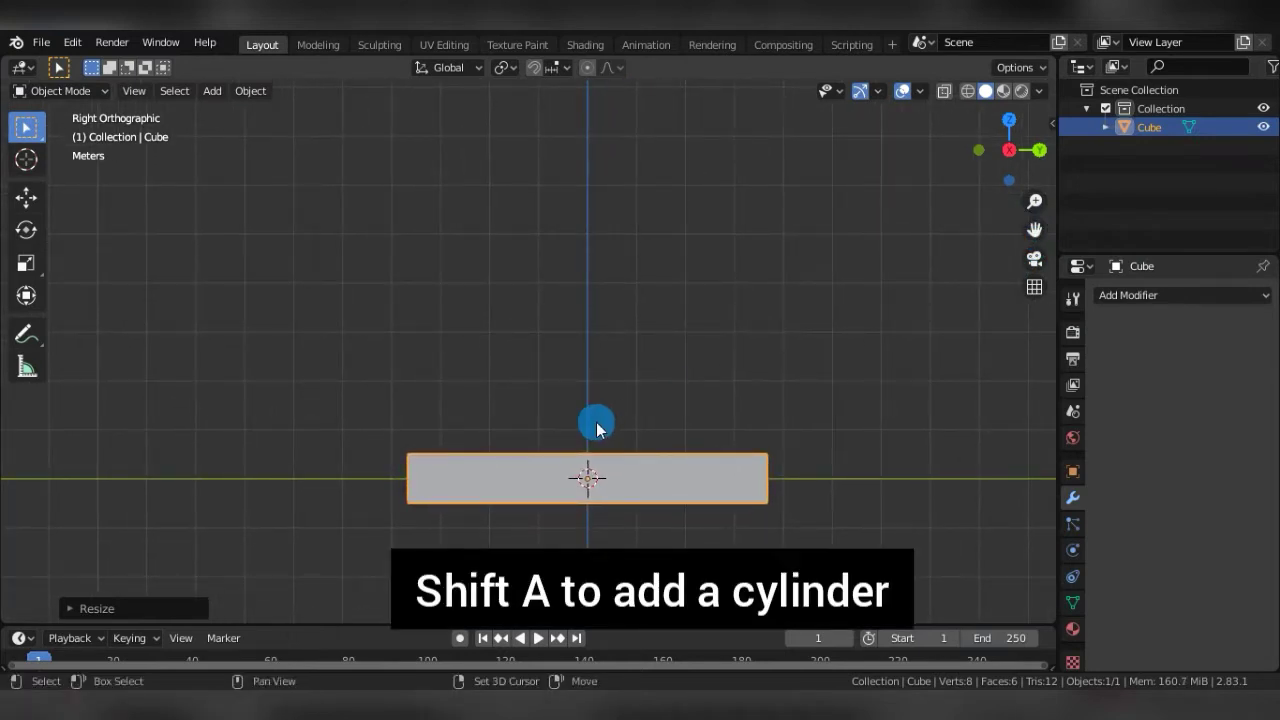
Add a cylinder and set its X rotation to 90° so it lies on its side.
key("shift+a")
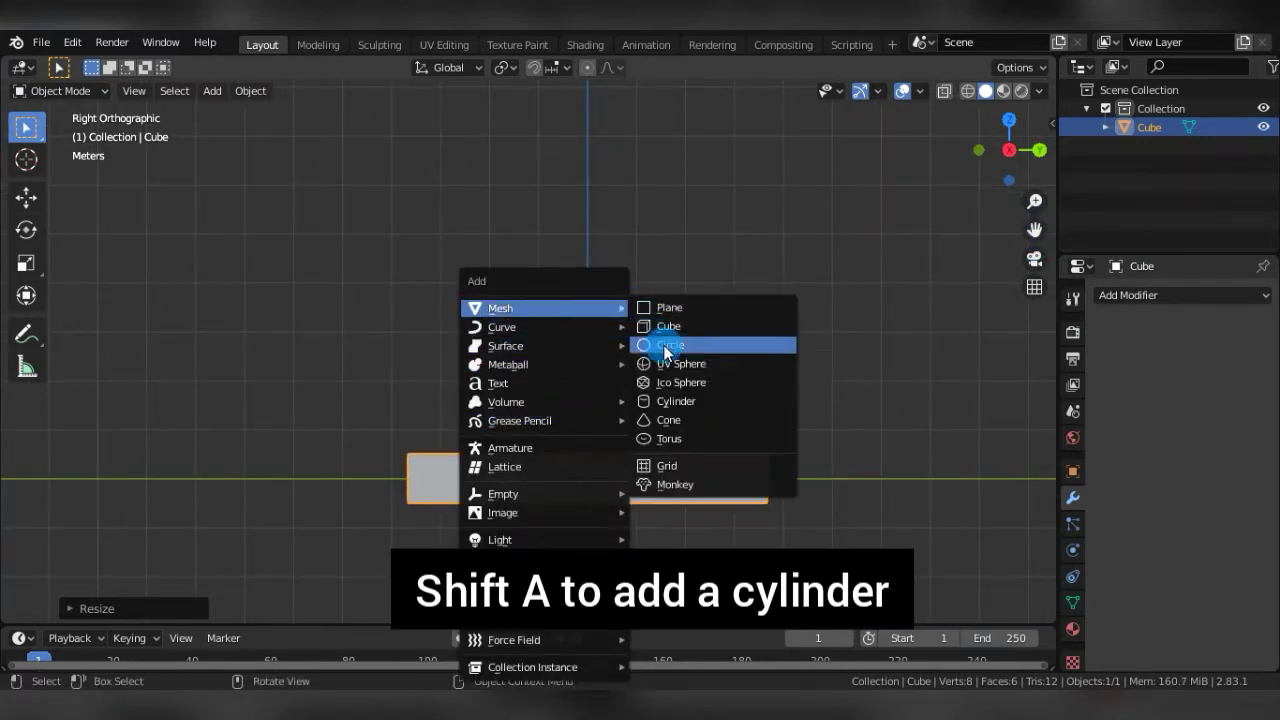
left_click(664, 400)
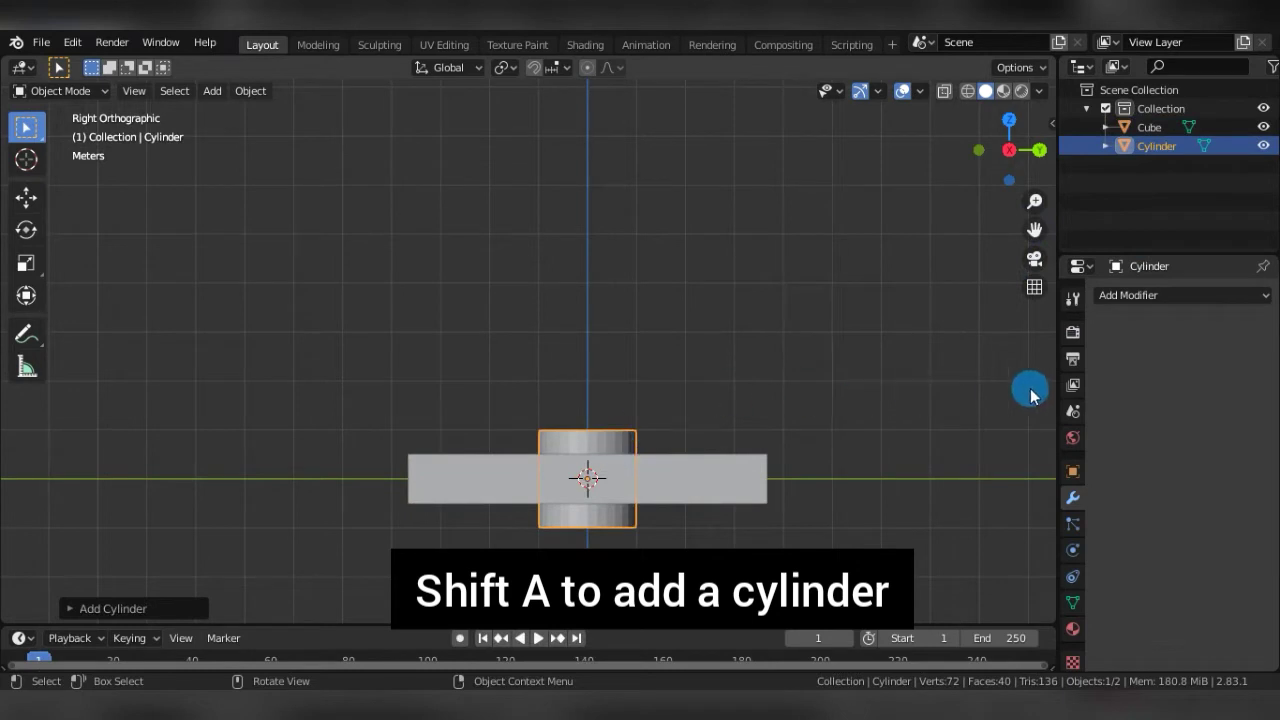
left_click(1073, 471)
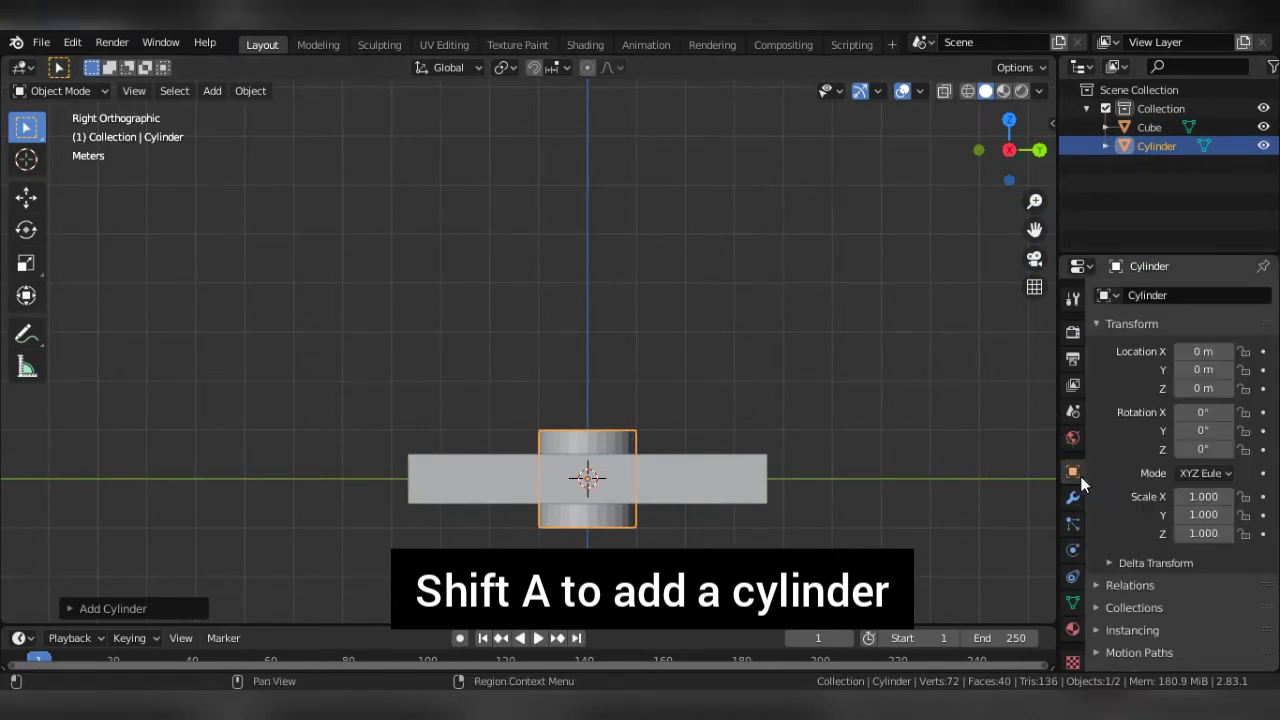
left_click(1210, 414)
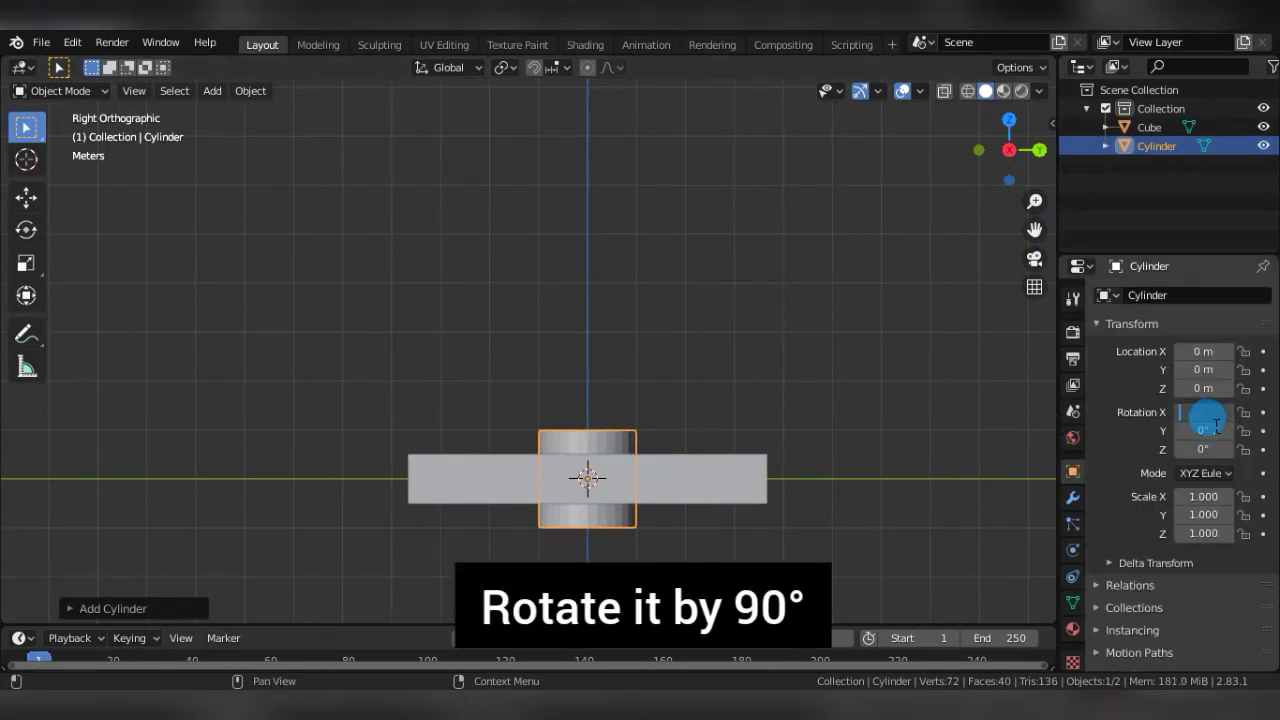
type("90")
key("Return")
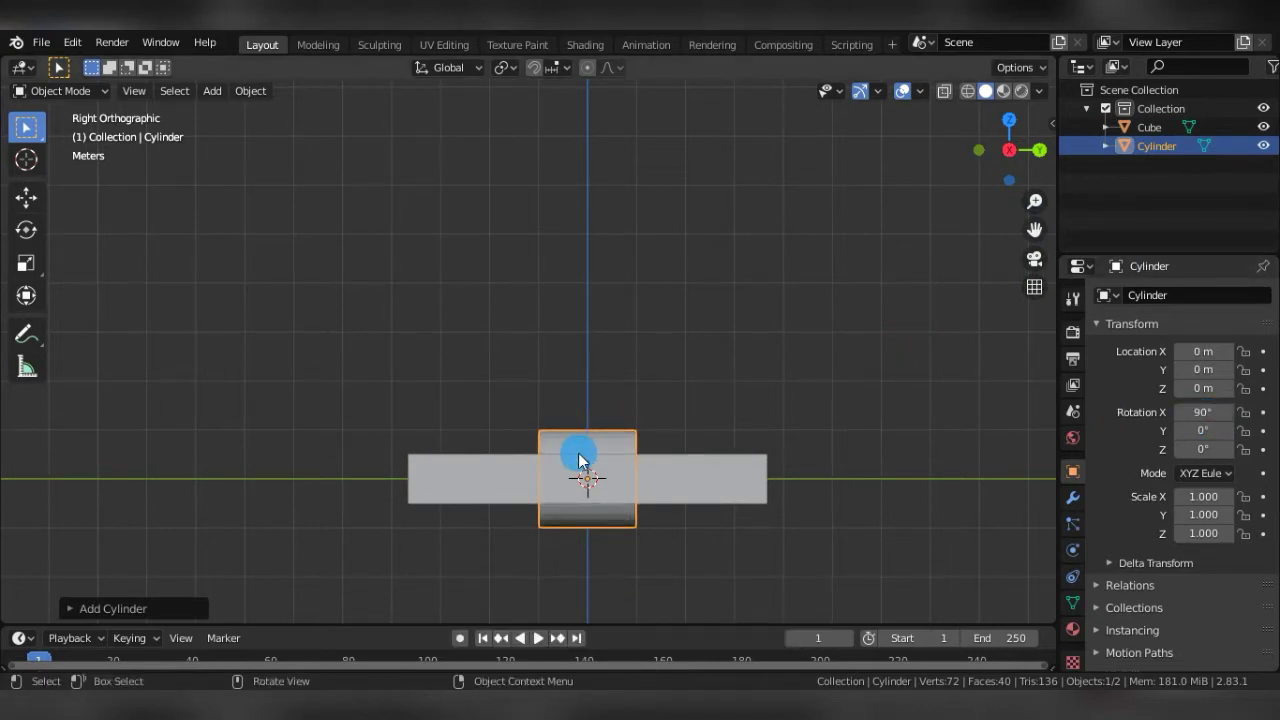
Raise the cylinder onto the slab, slide it toward one end and scale it to 1.527.
left_click_drag(580, 460, 593, 399)
key("z")
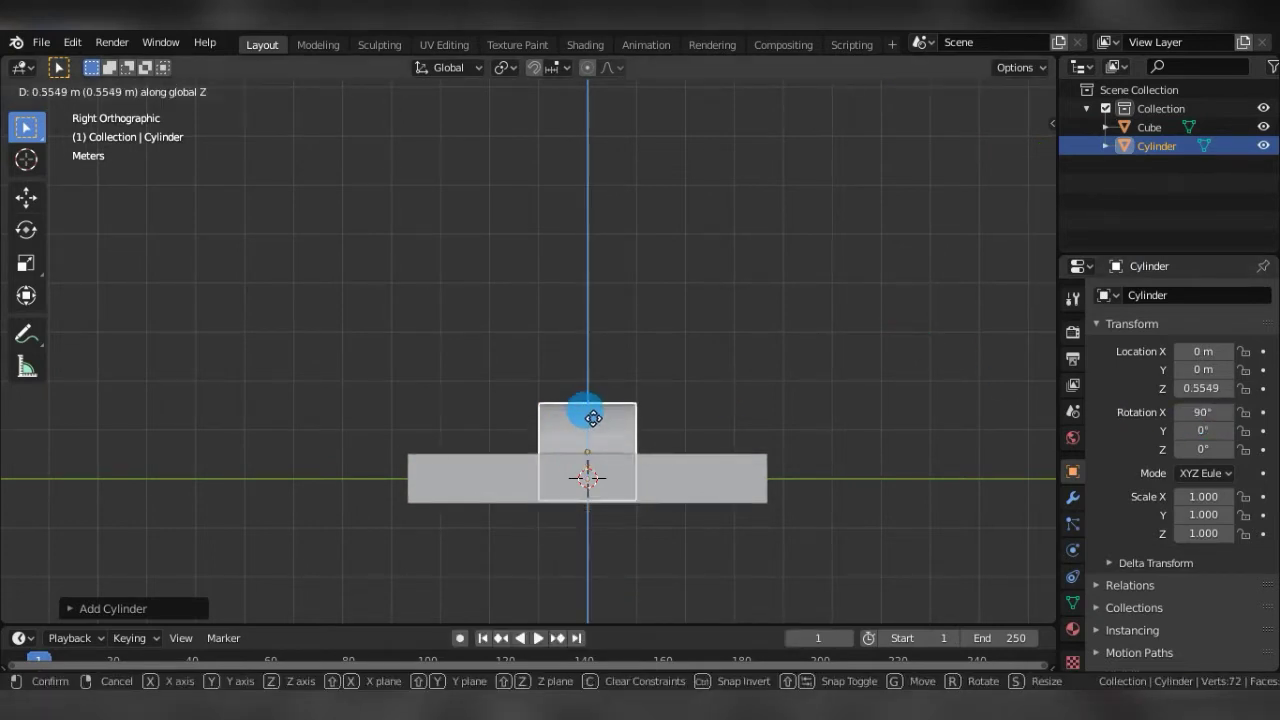
left_click(585, 393)
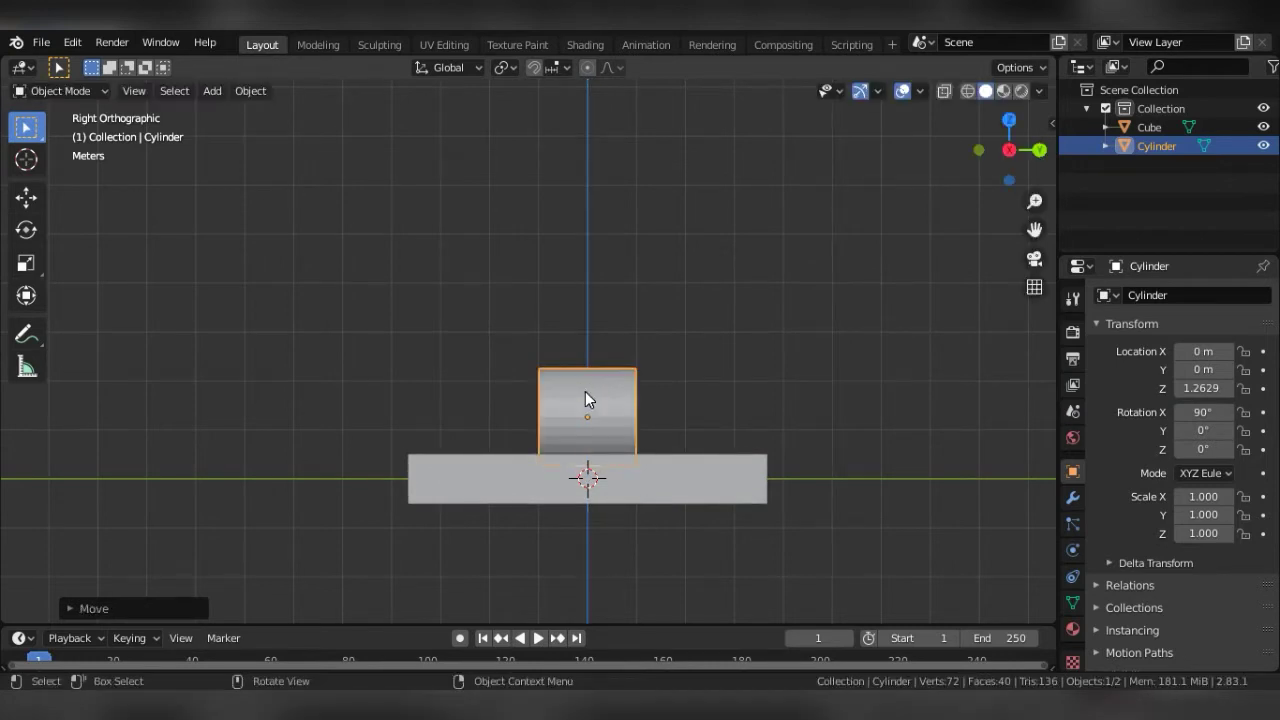
key("y")
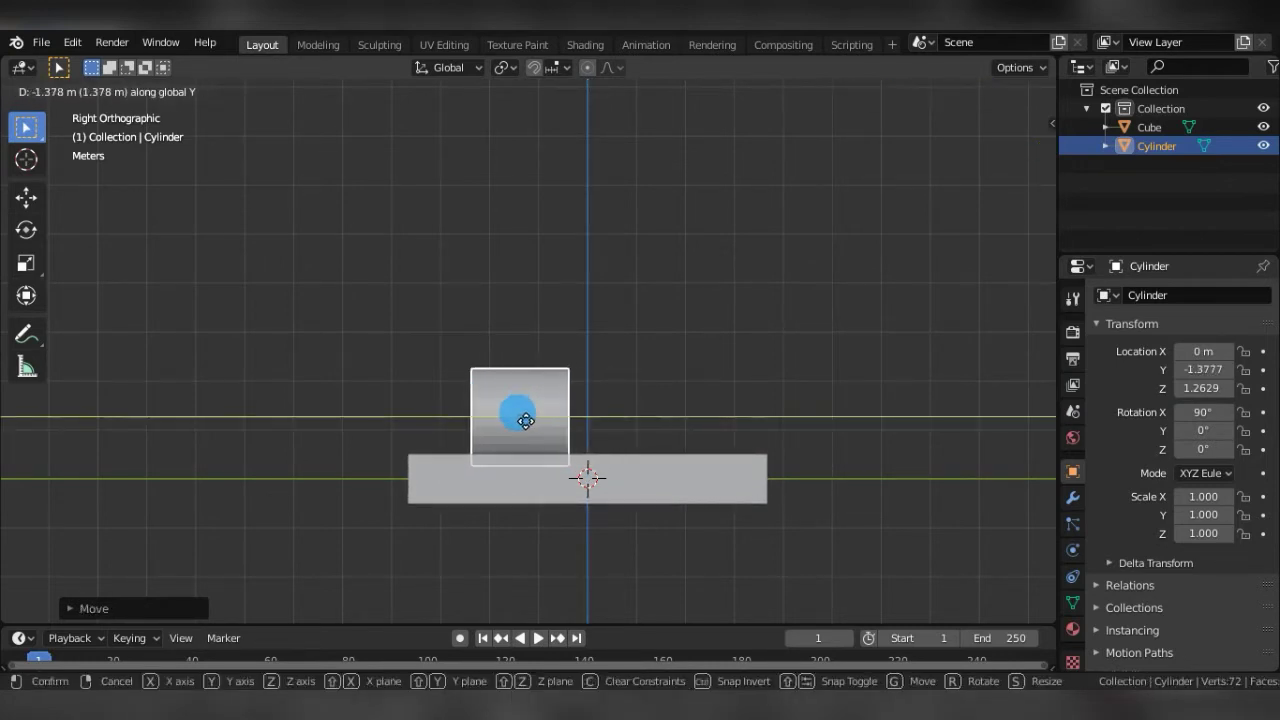
left_click_drag(593, 399, 517, 412)
key("s")
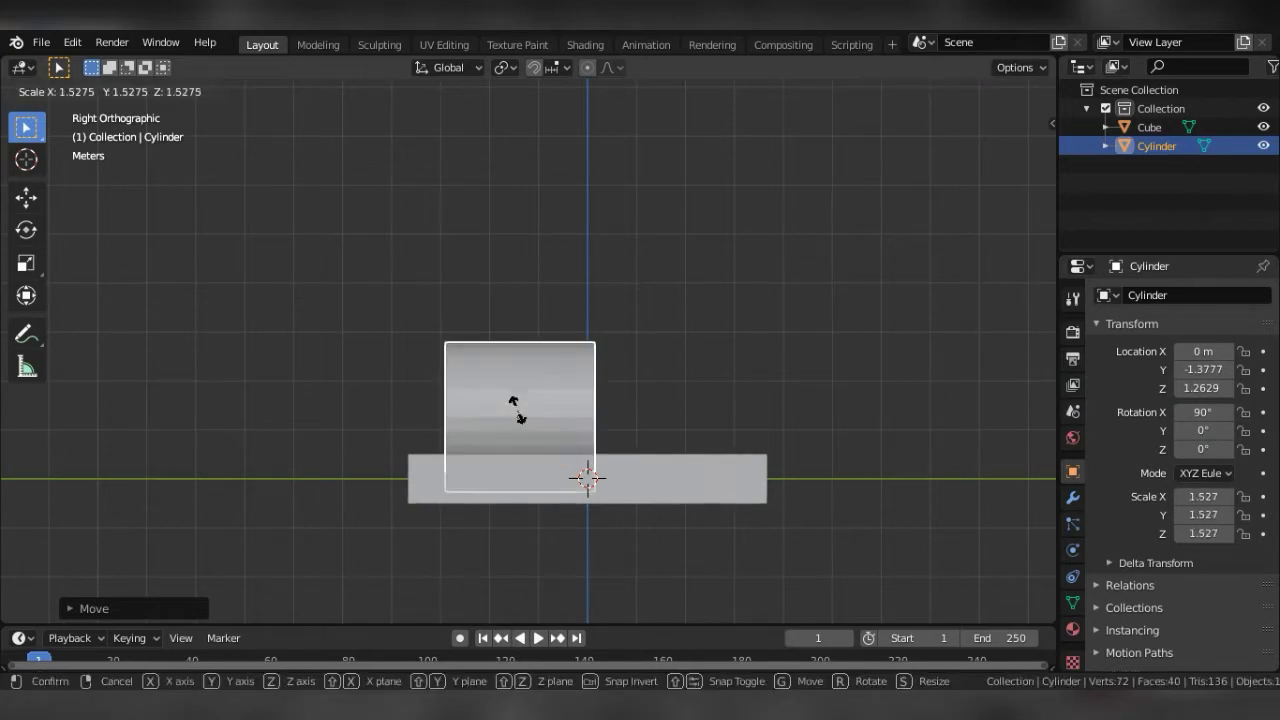
left_click(517, 409)
mouse_move(519, 410)
middle_mouse_down()
mouse_move(500, 437)
mouse_move(449, 429)
mouse_move(459, 436)
middle_mouse_up()
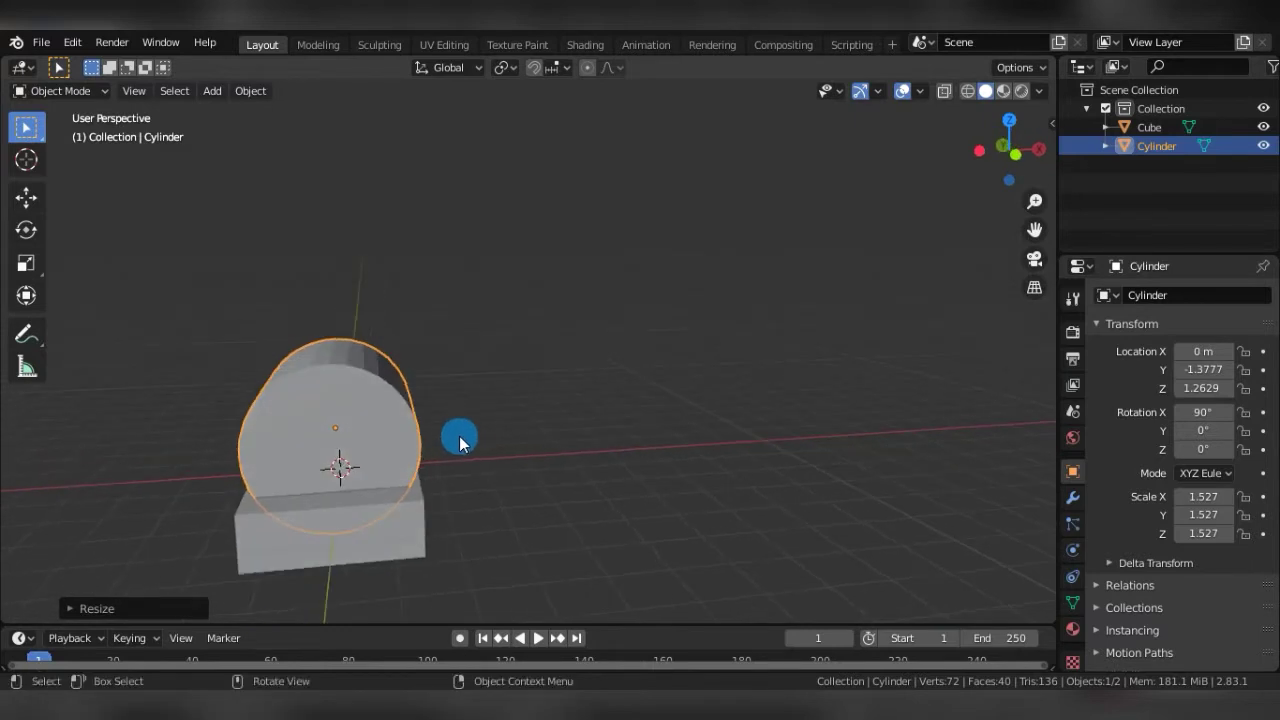
Rescale the cylinder and lengthen it along Y to 1.565 × 1.565 × 1.921.
key("s")
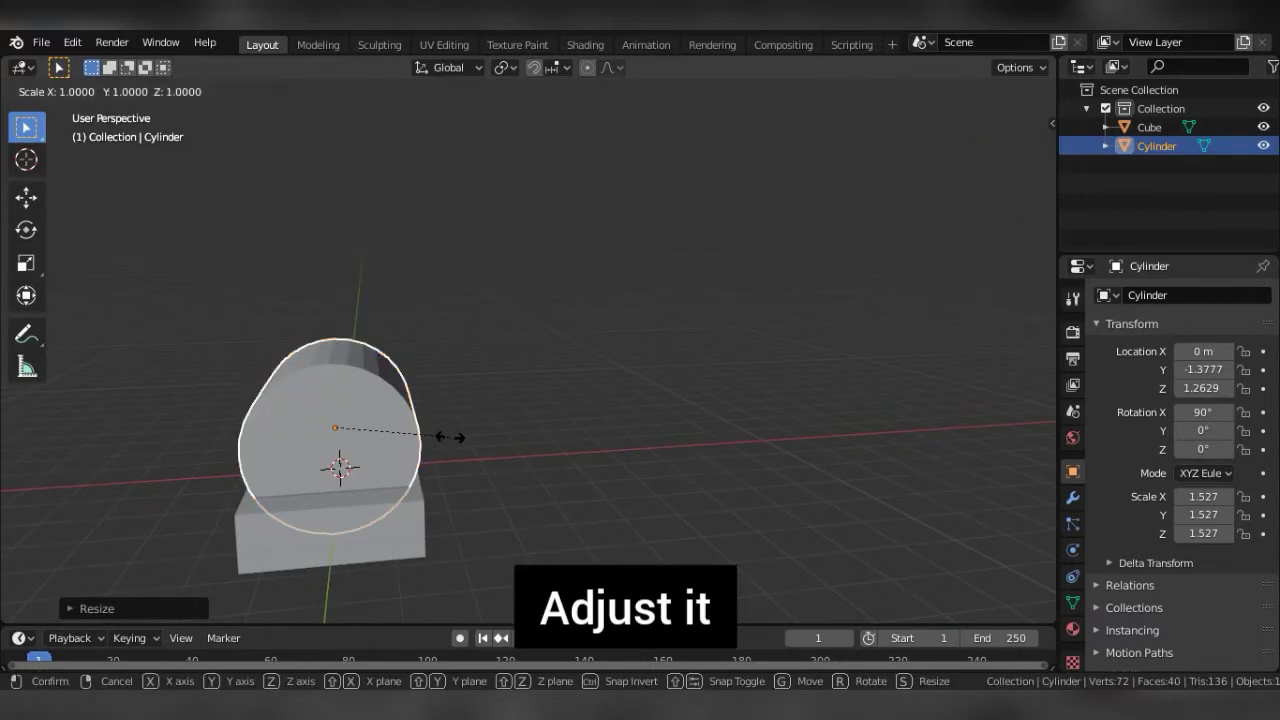
left_click(480, 431)
mouse_move(480, 431)
middle_mouse_down()
mouse_move(266, 437)
mouse_move(351, 447)
middle_mouse_up()
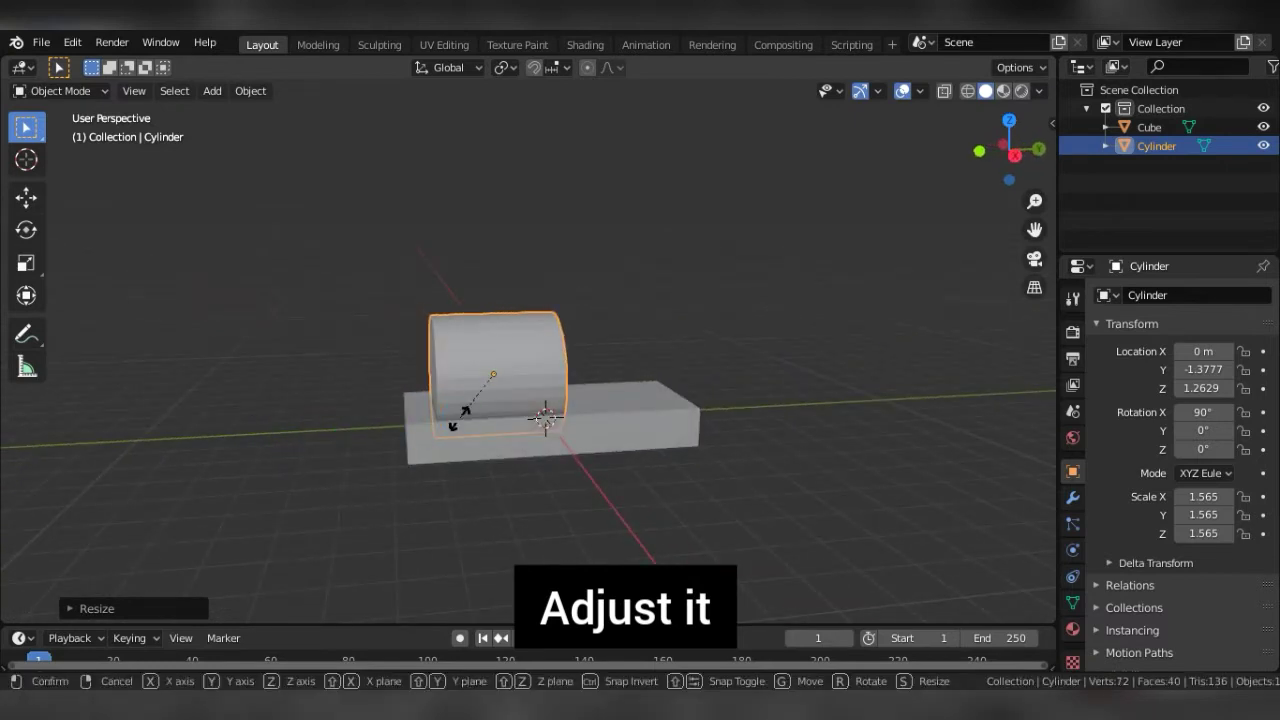
key("s")
key("y")
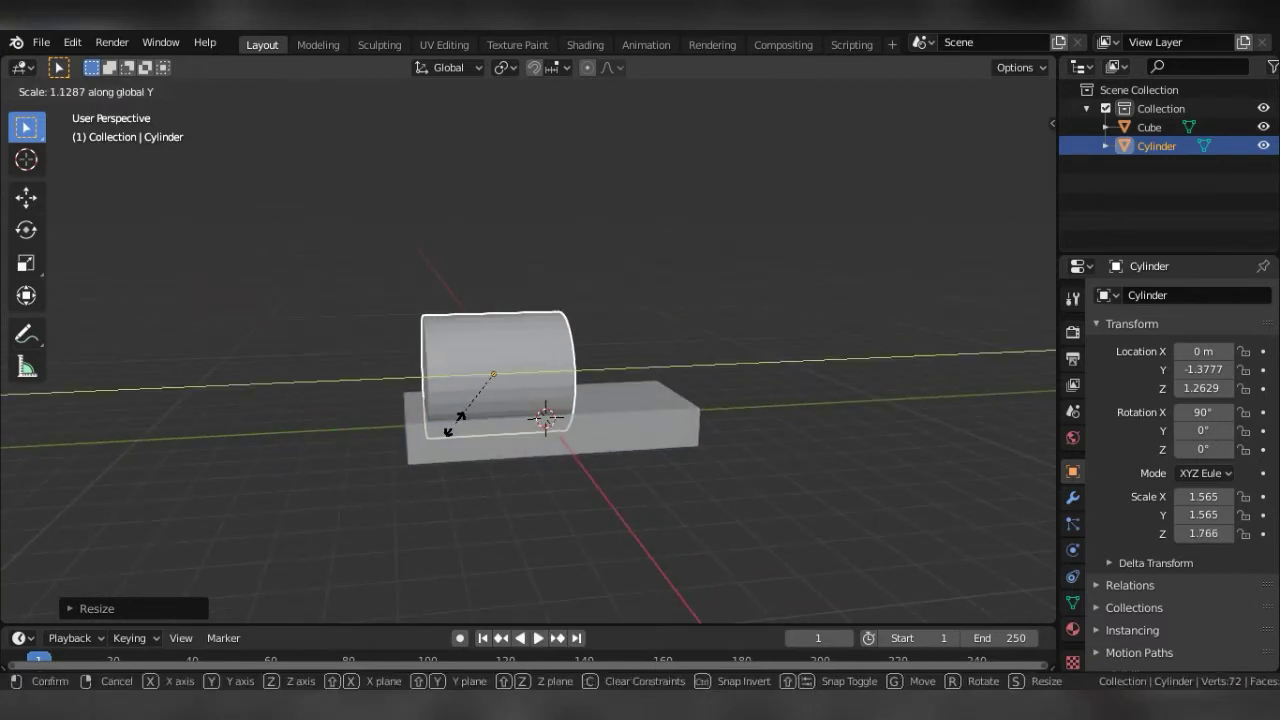
left_click(447, 428)
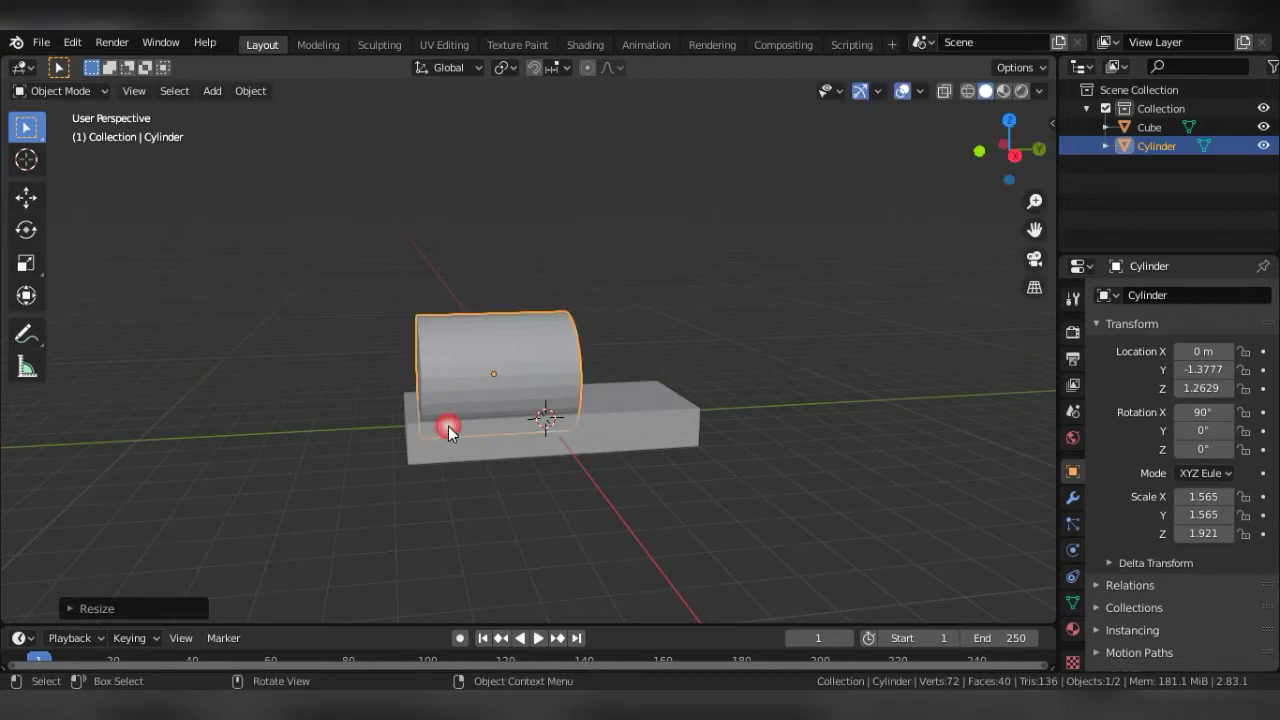
Slide the boiler cylinder along Y to -1.4925 at the slab's end.
key("KP_3")
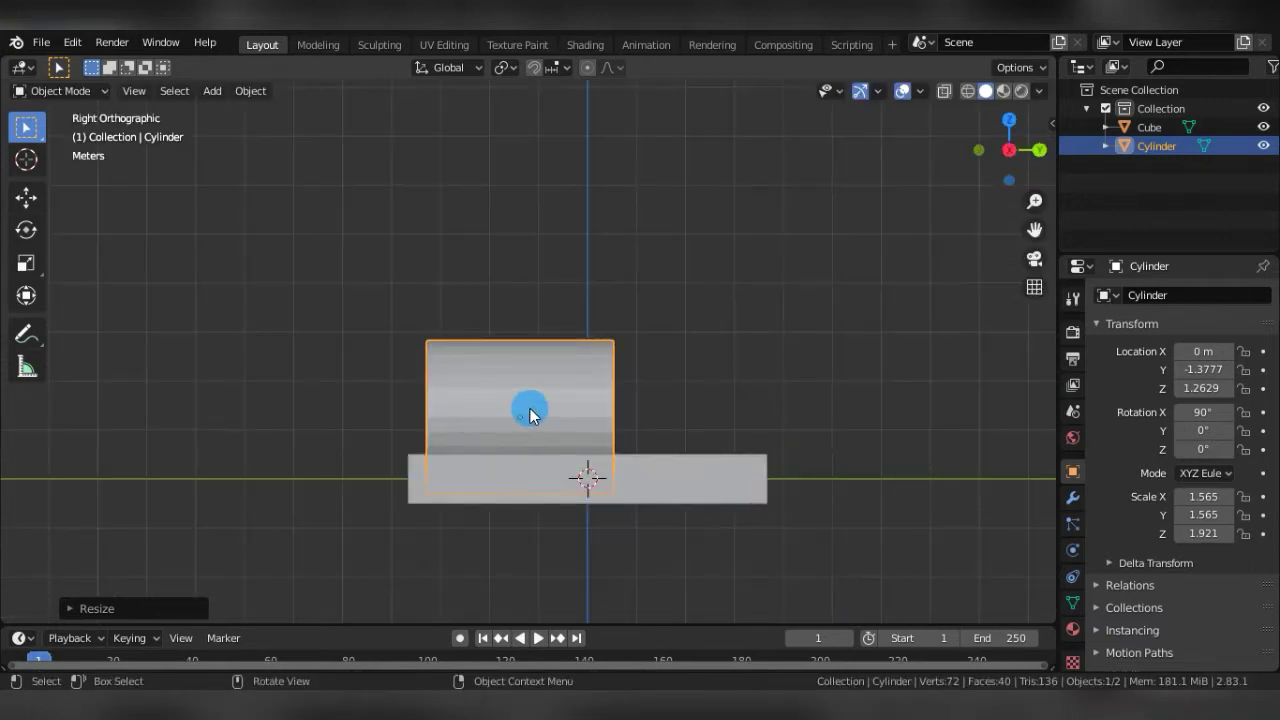
key("g")
key("y")
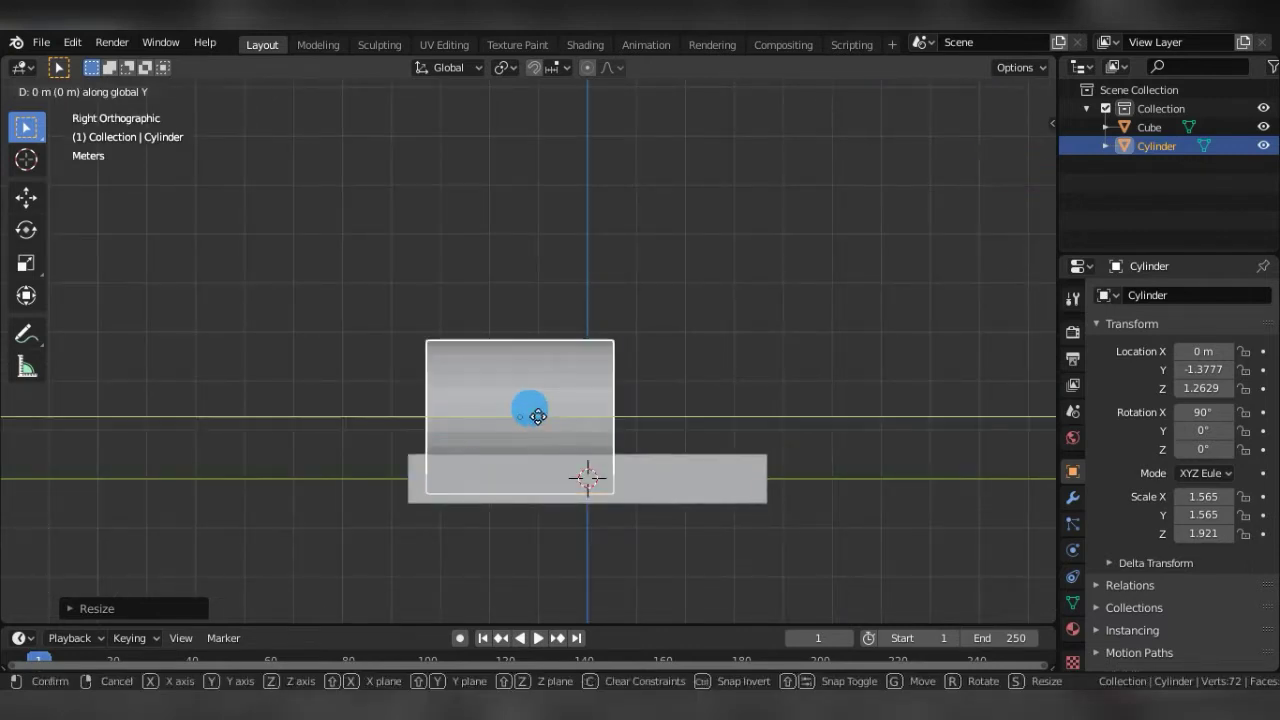
left_click(532, 420)
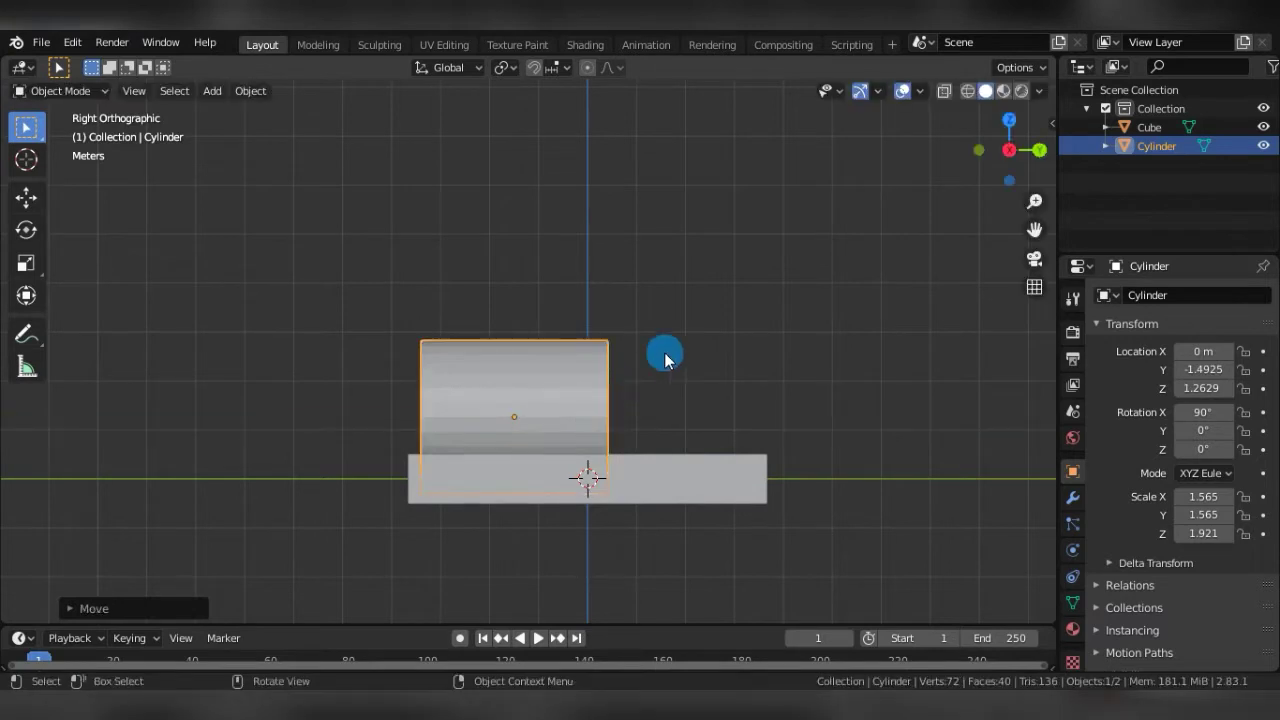
mouse_move(663, 354)
middle_mouse_down()
mouse_move(576, 397)
mouse_move(678, 400)
middle_mouse_up()
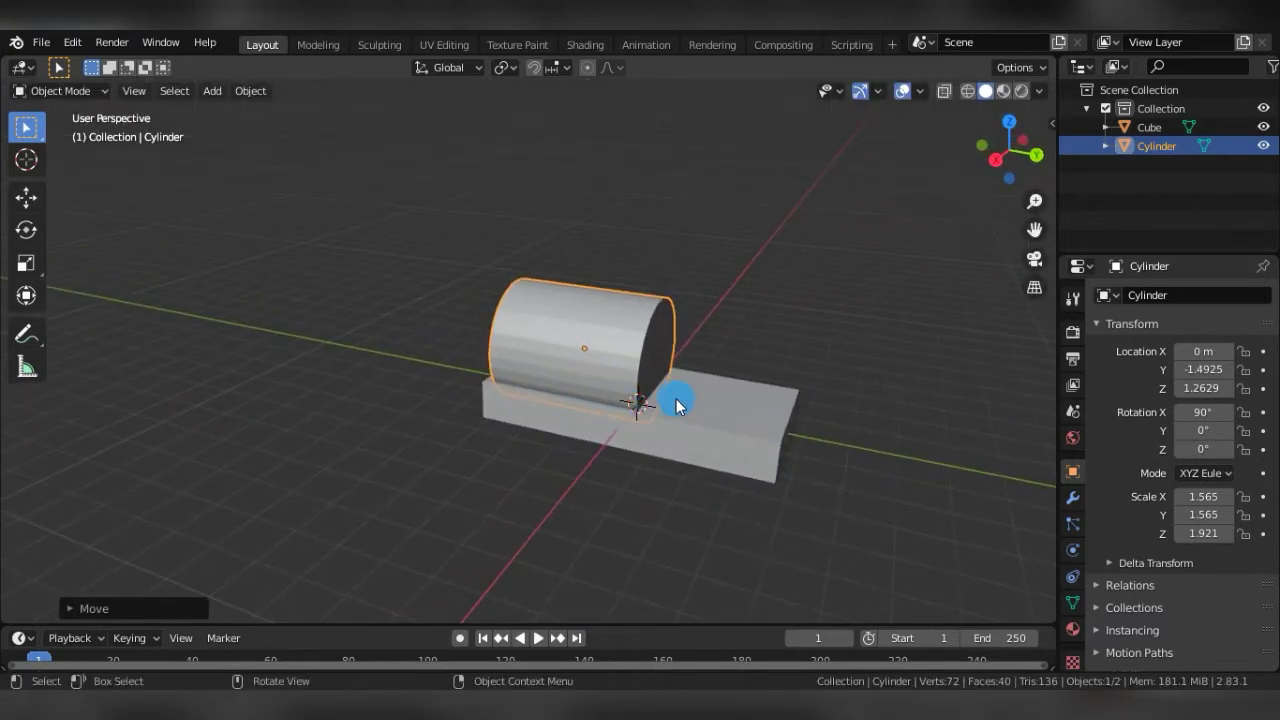
key("KP_3")
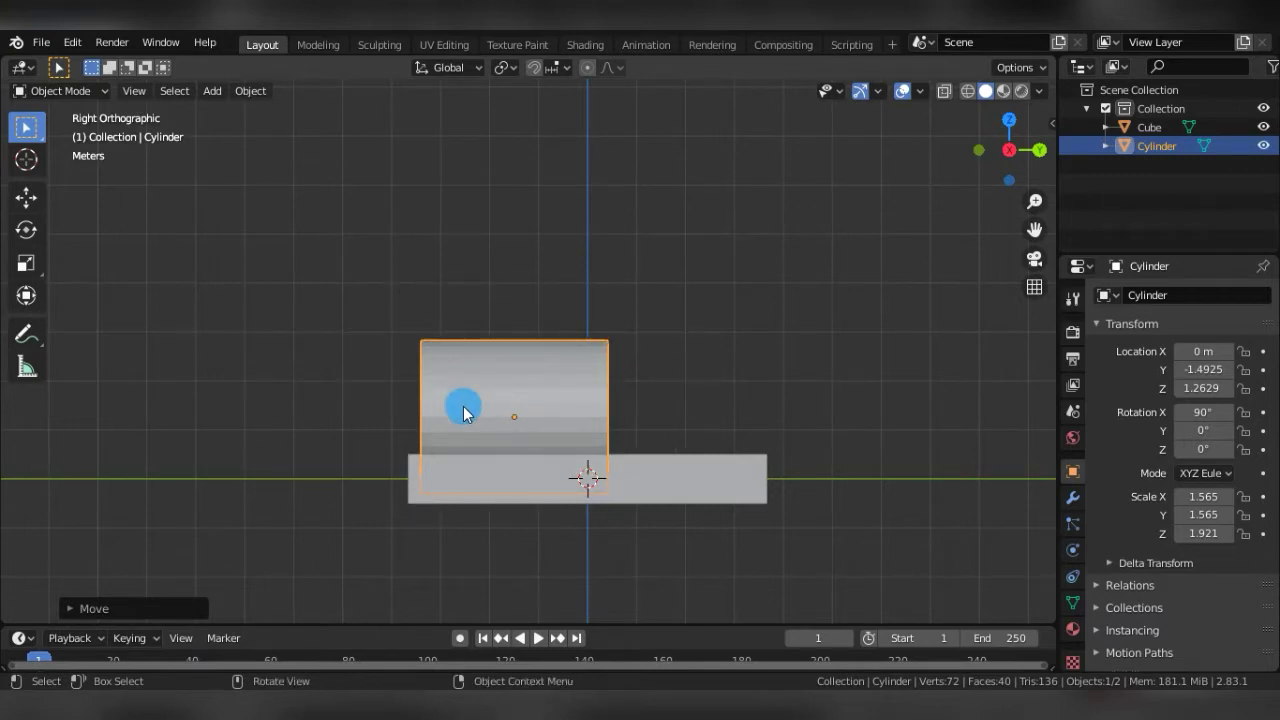
key("shift+a")
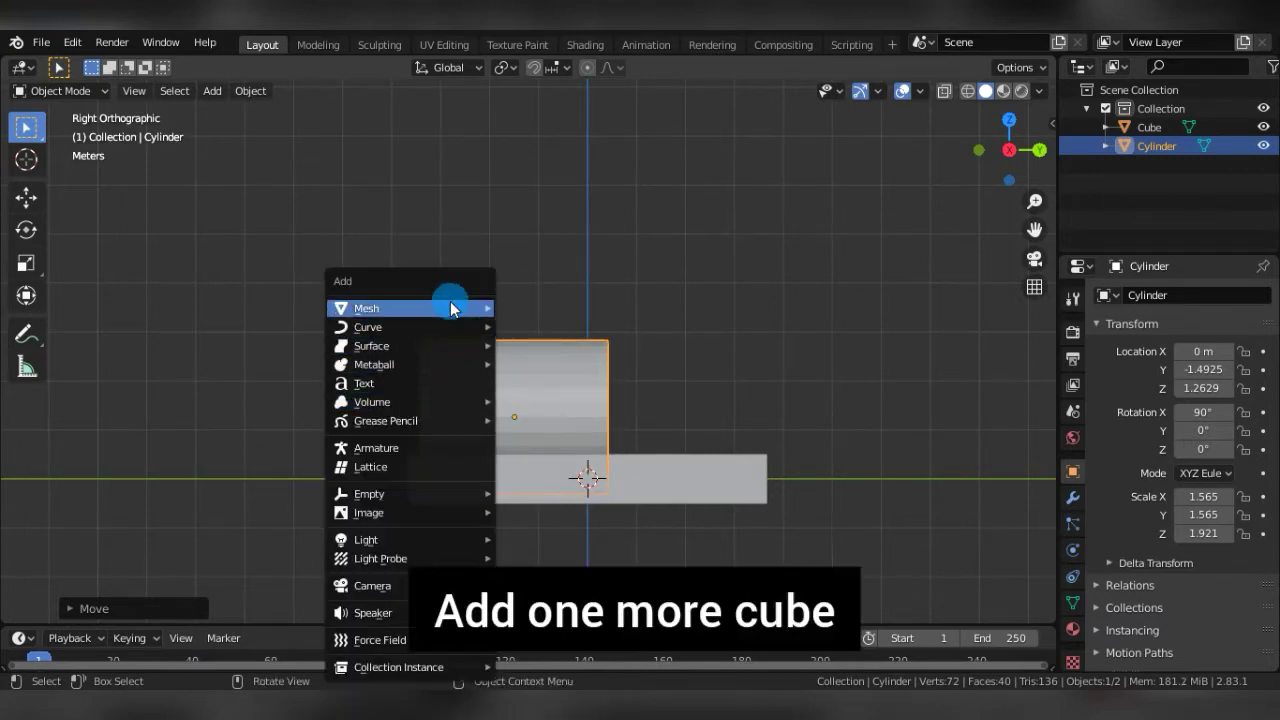
Add a second cube, move it along Y beside the boiler, lift it and enlarge it.
left_click(518, 327)
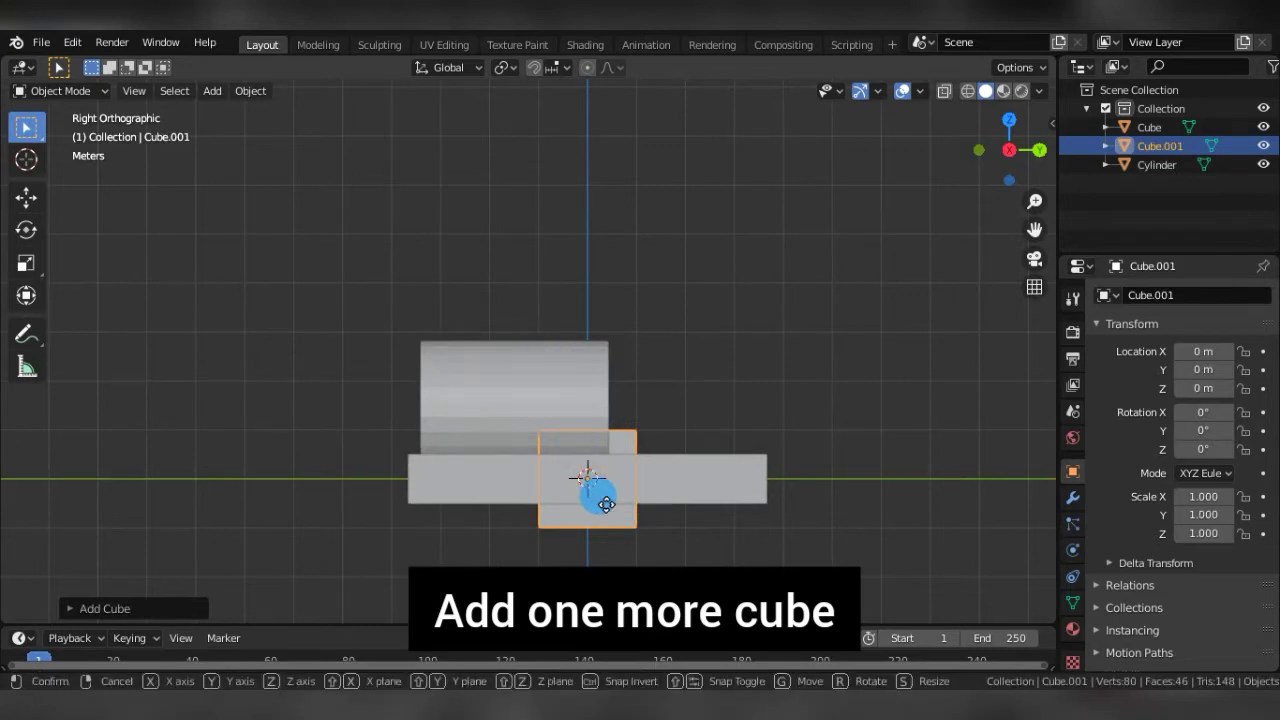
key("g")
key("y")
left_click(703, 489)
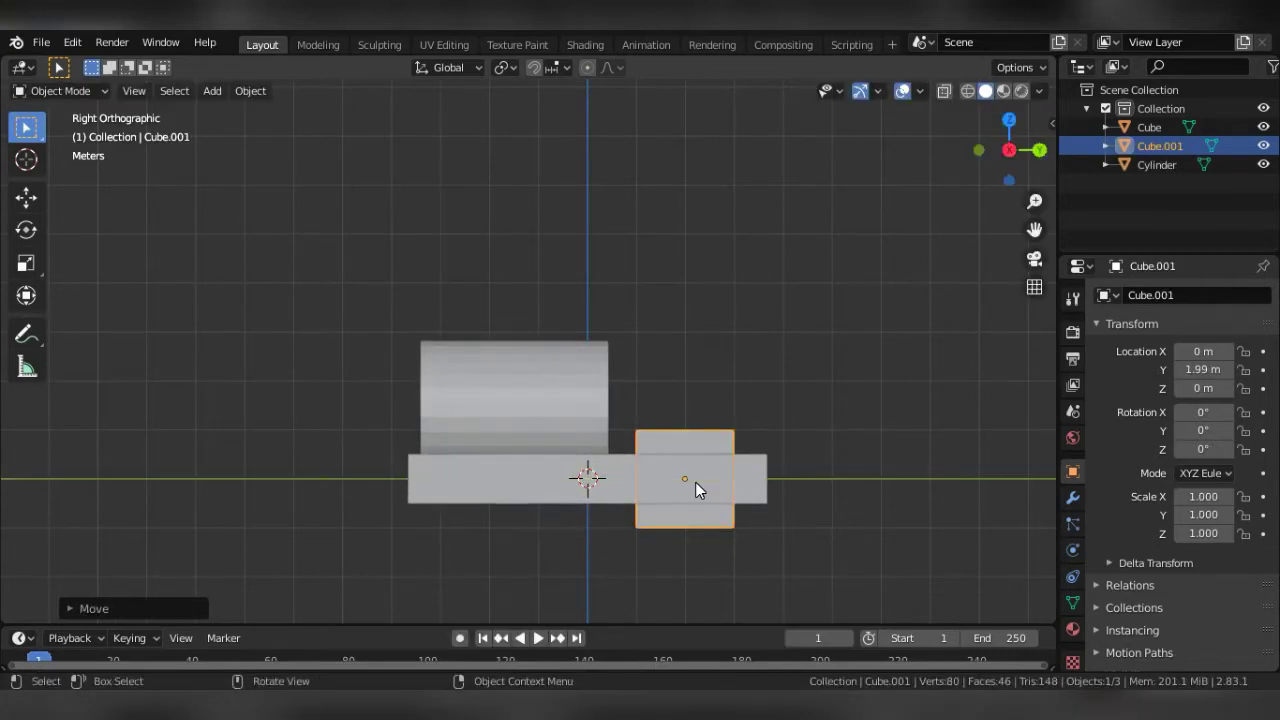
left_click_drag(697, 489, 701, 344)
key("z")
key("s")
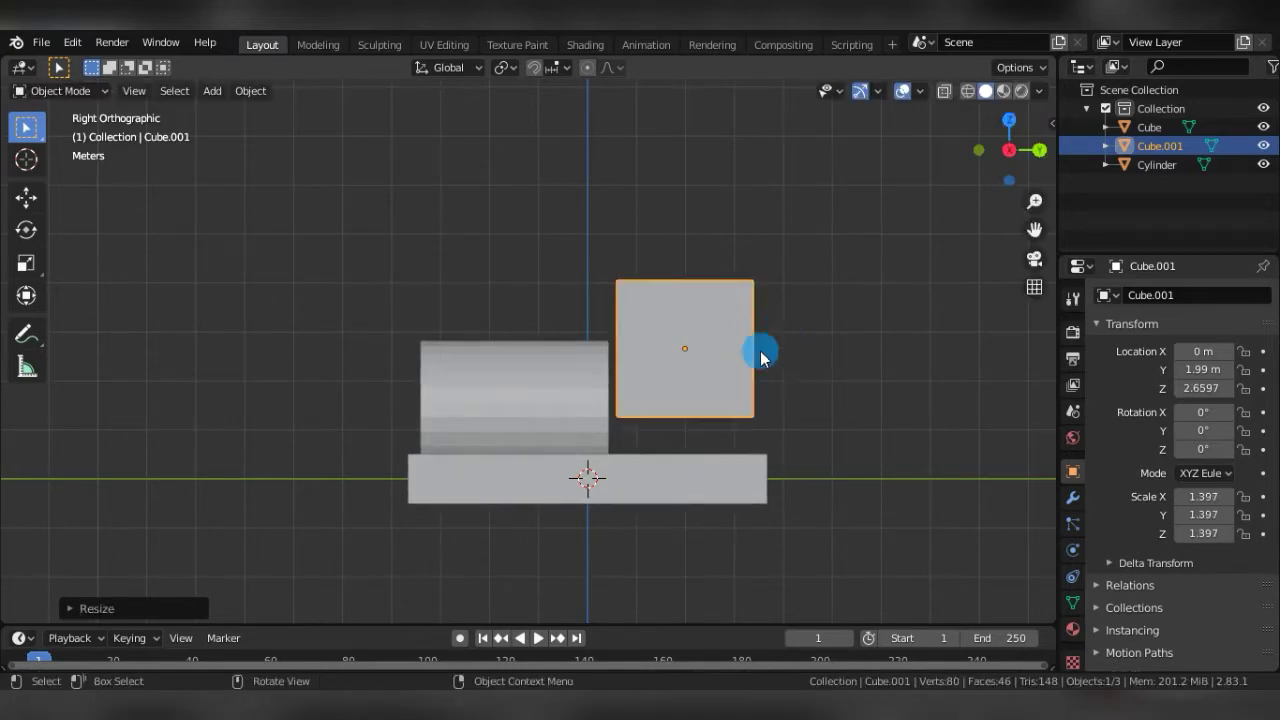
mouse_move(760, 357)
middle_mouse_down()
mouse_move(720, 400)
mouse_move(743, 354)
middle_mouse_up()
key("s")
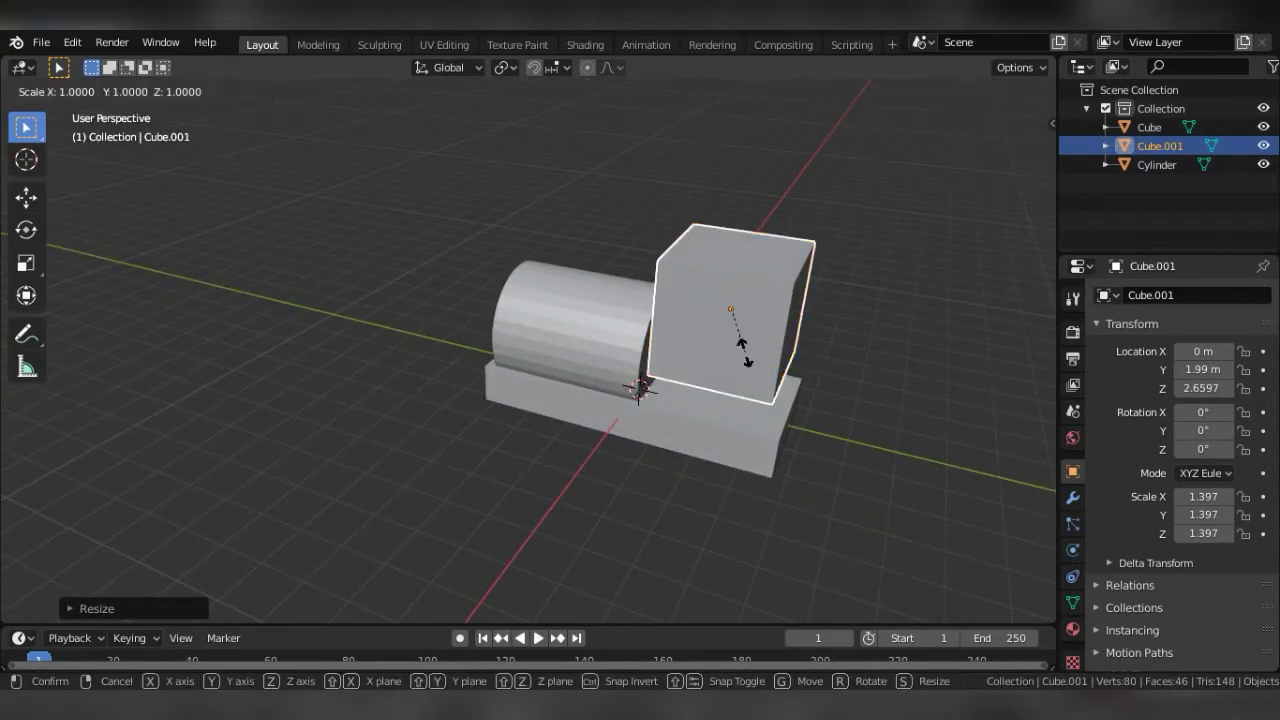
left_click(746, 362)
left_click(797, 368)
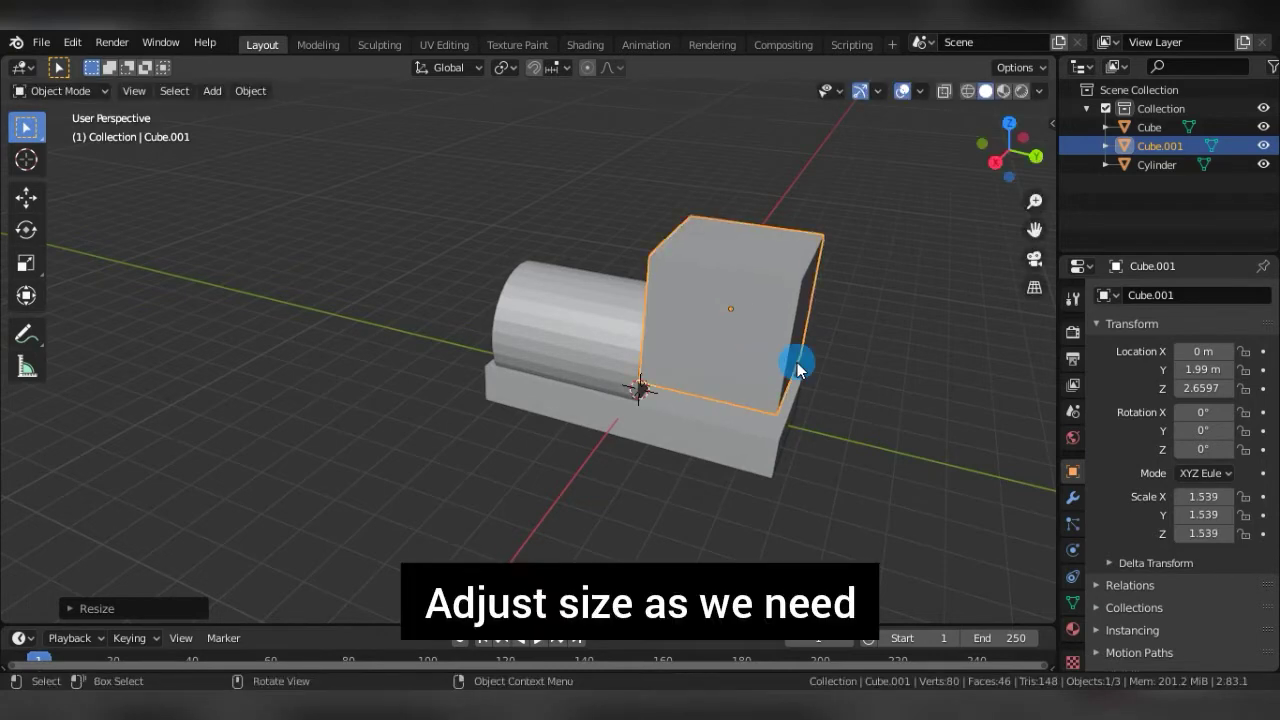
key("KP_3")
key("KP_1")
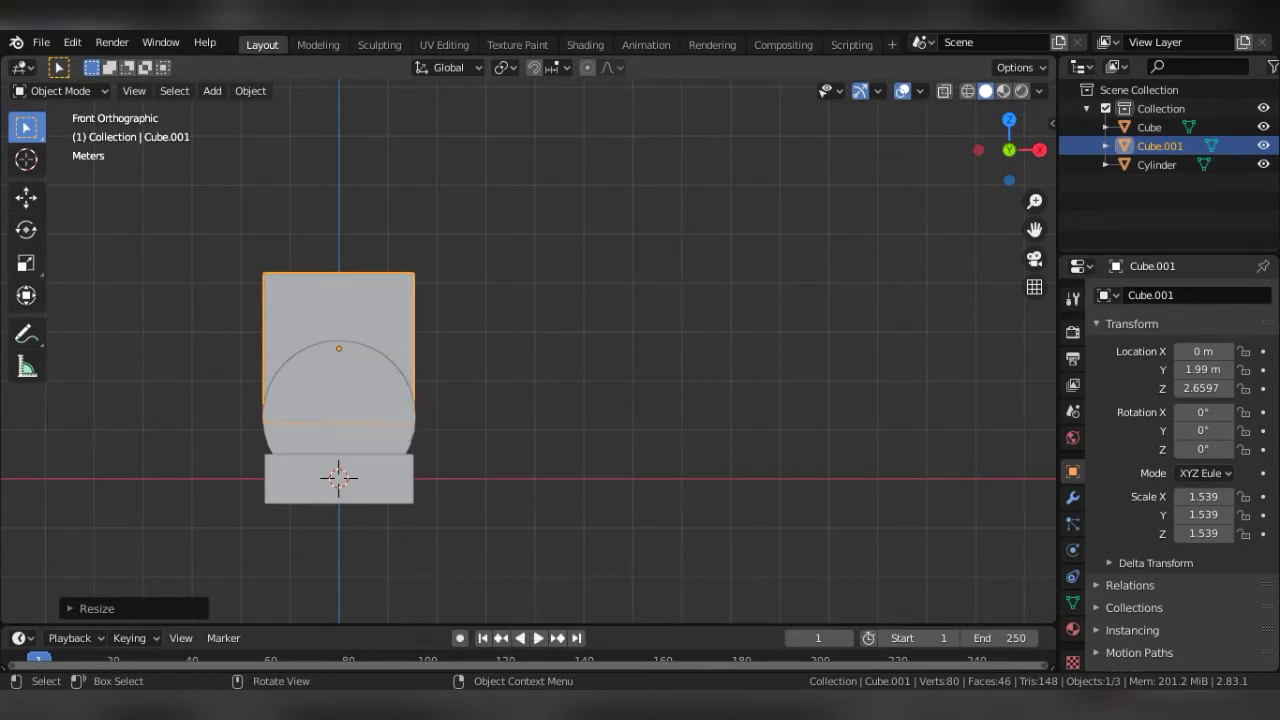
Shrink the cube to 1.501 × 1.396 × 1.763 and lower it onto the base as the cab.
key("s")
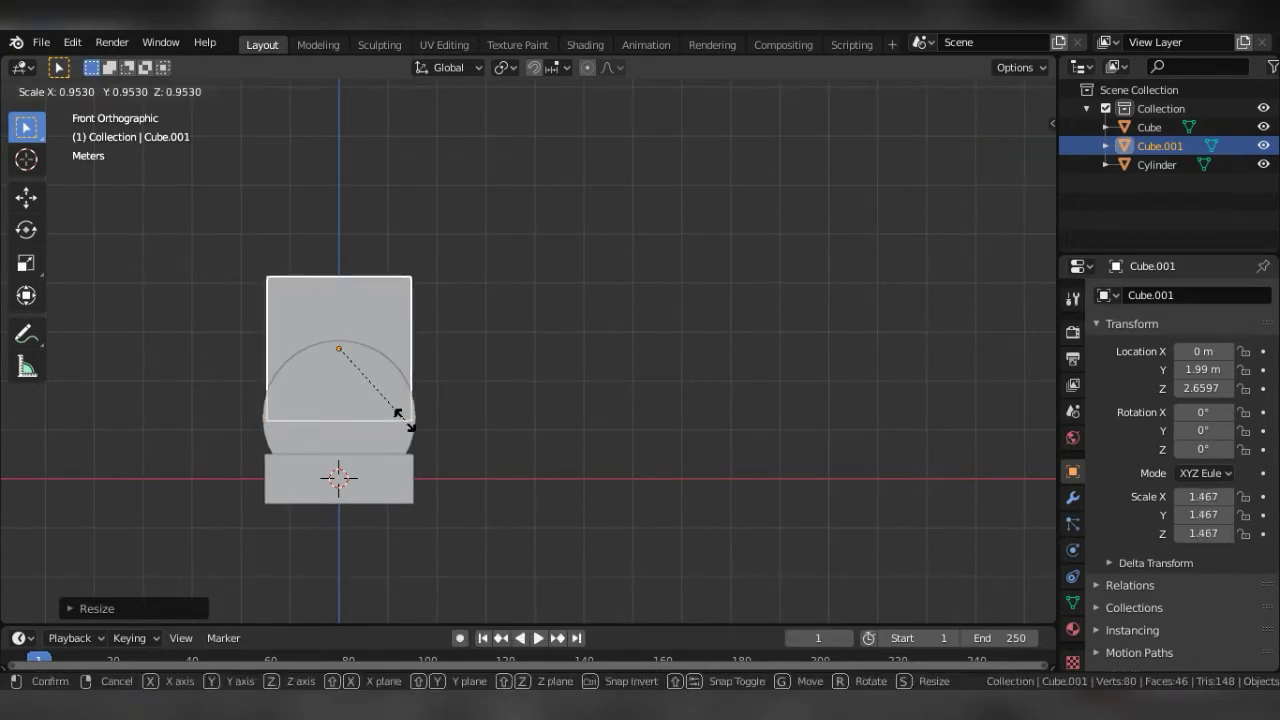
left_click(404, 419)
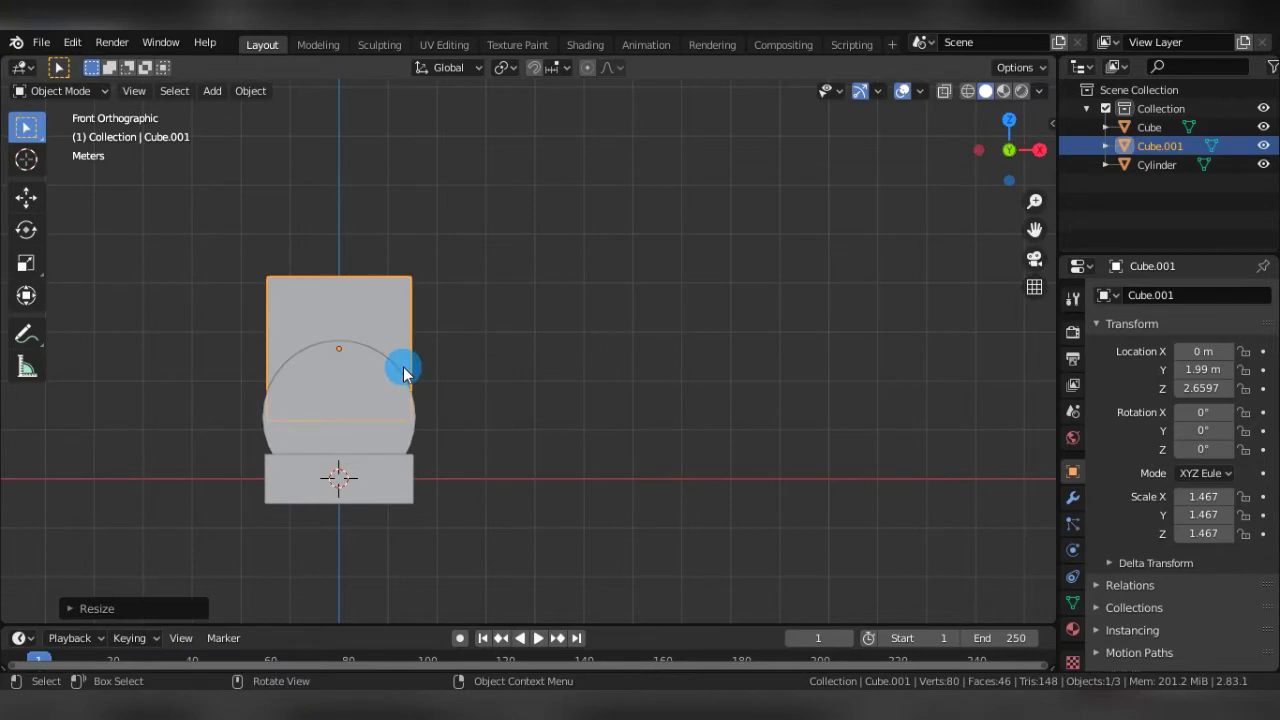
key("g")
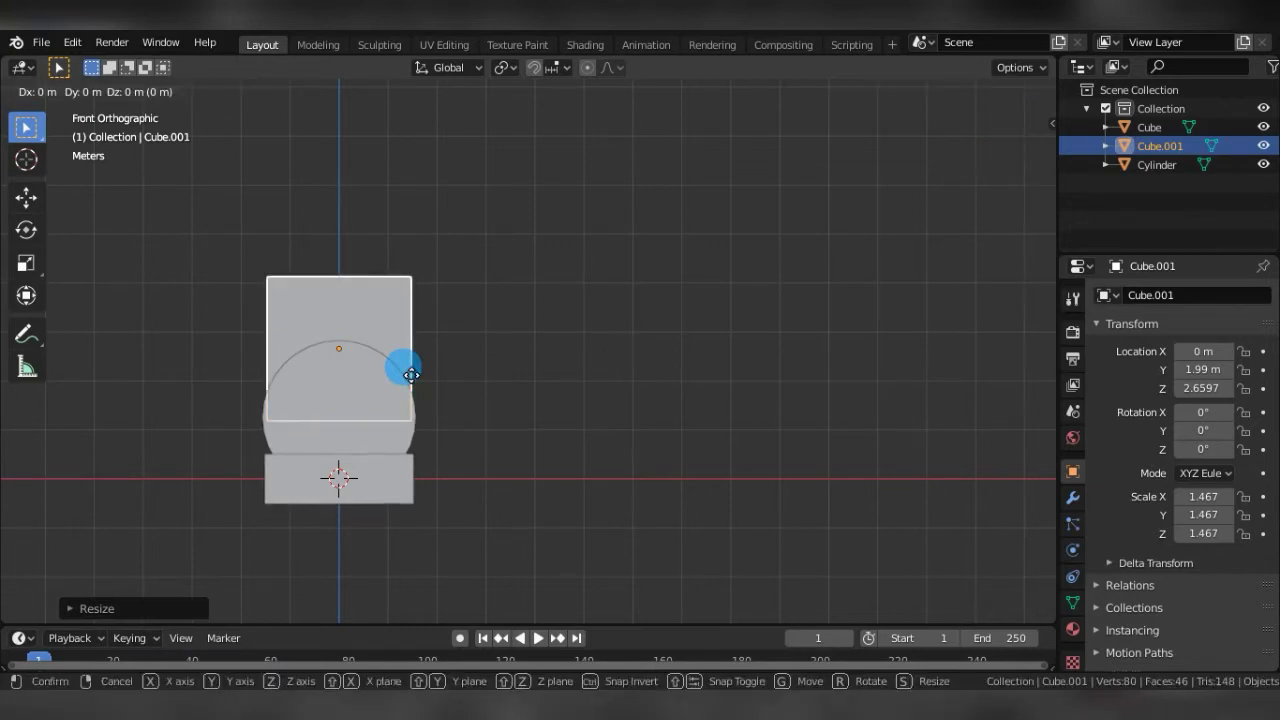
key("z")
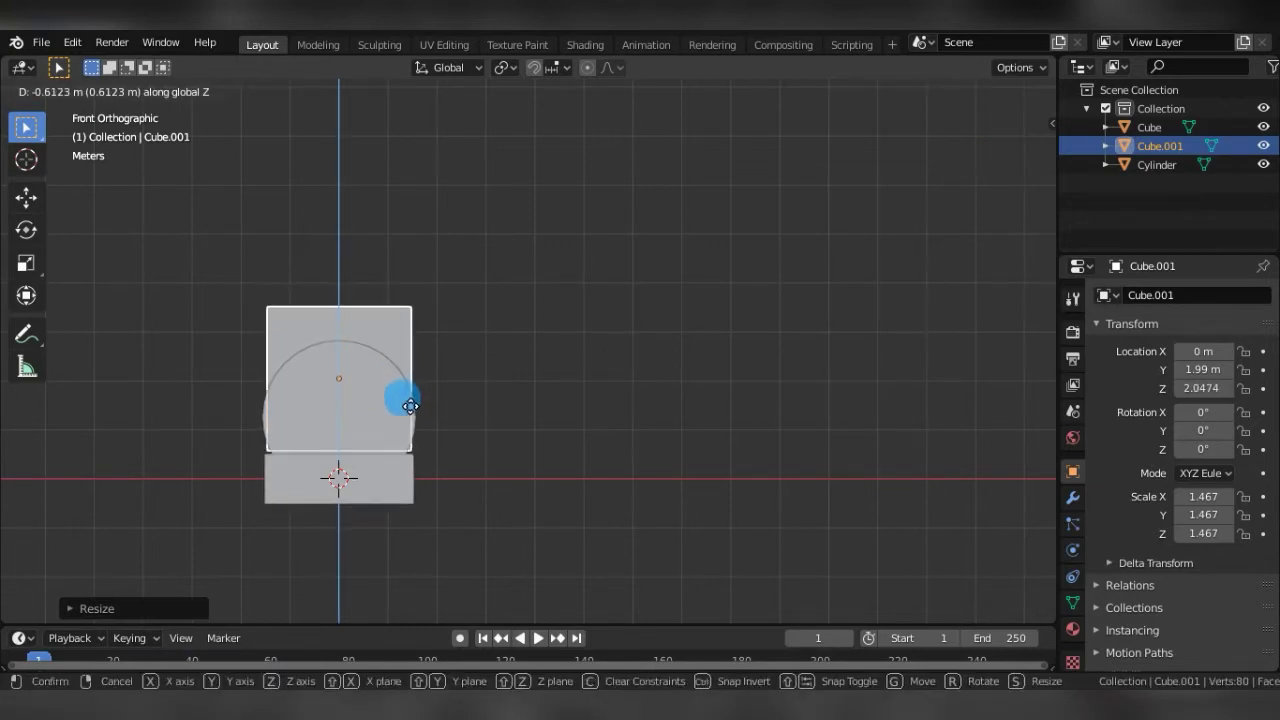
left_click(402, 400)
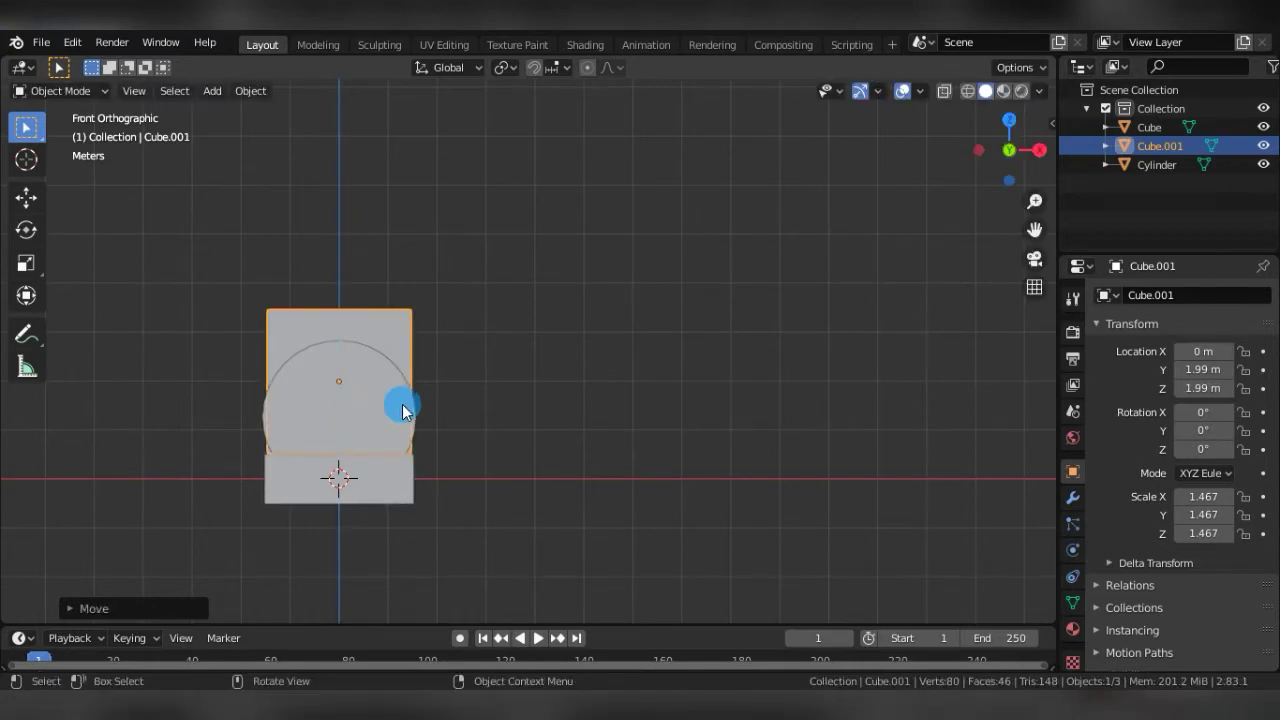
mouse_move(534, 346)
middle_mouse_down()
mouse_move(480, 368)
mouse_move(351, 375)
mouse_move(485, 368)
middle_mouse_up()
key("KP_3")
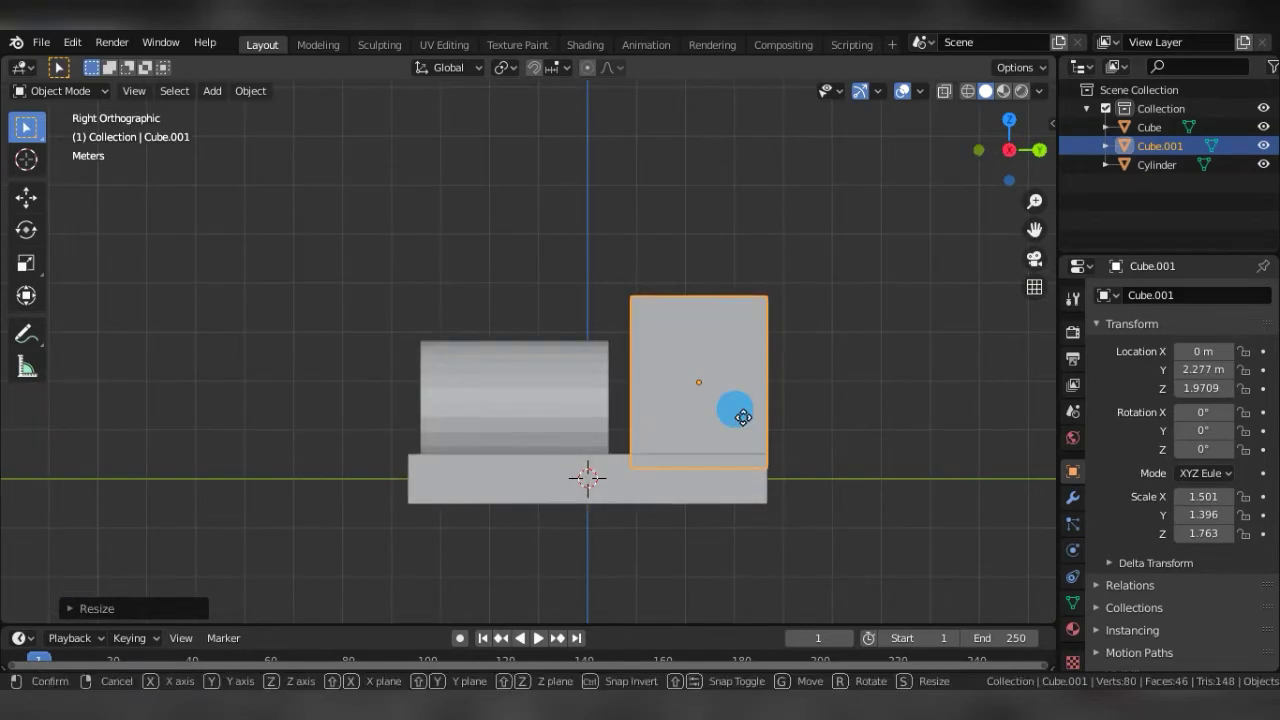
key("g")
key("z")
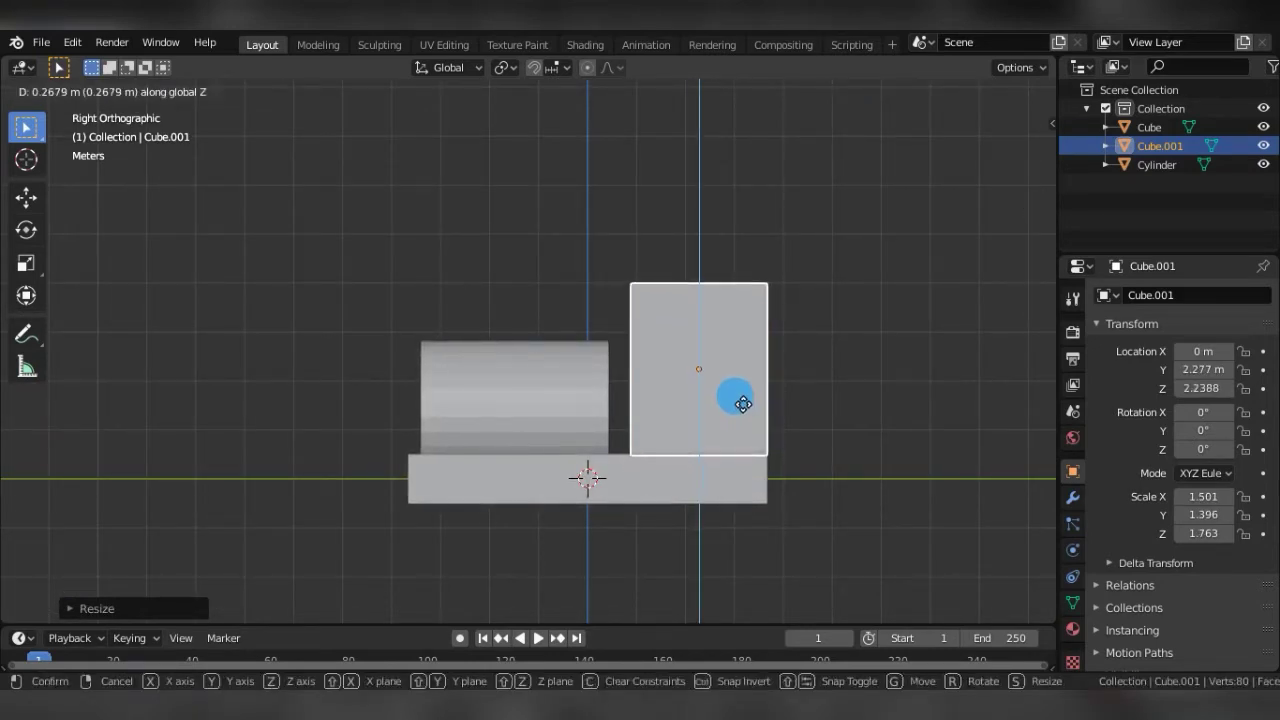
left_click(742, 402)
mouse_move(785, 387)
middle_mouse_down()
mouse_move(797, 380)
mouse_move(702, 412)
middle_mouse_up()
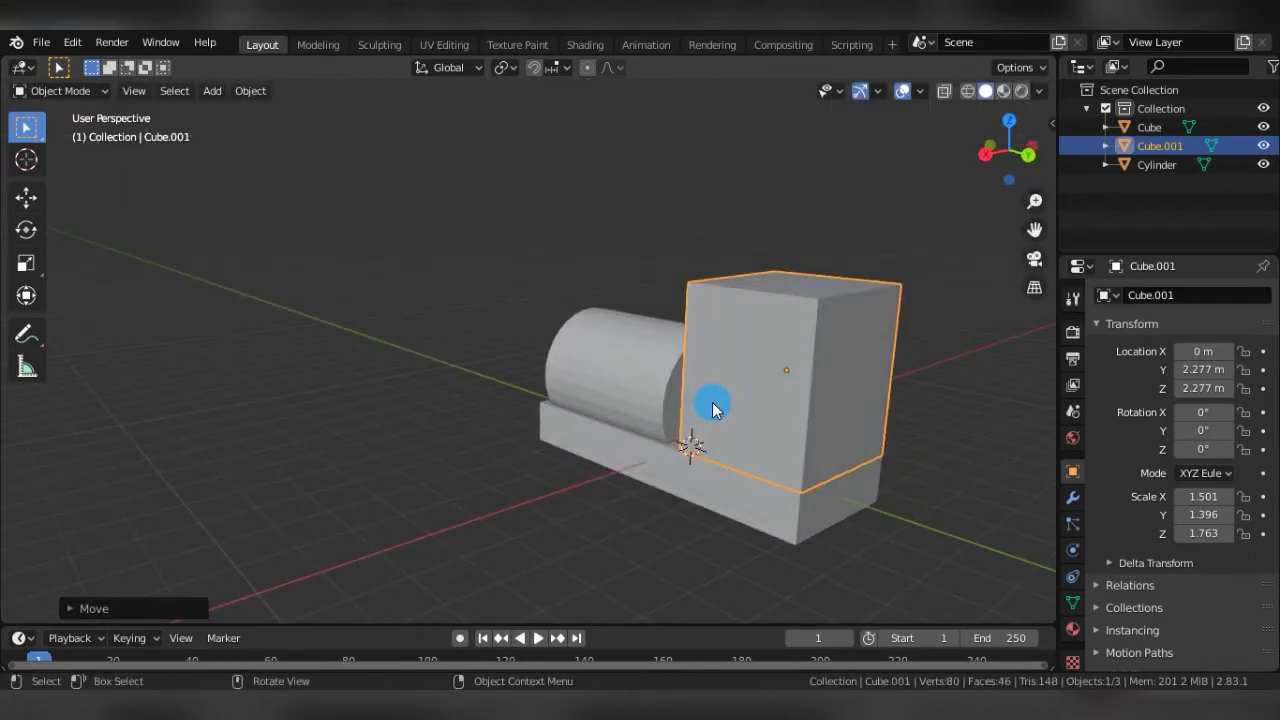
key("KP_3")
Duplicate the boiler cylinder and raise the copy straight up to Z 6.2953.
left_click(521, 400)
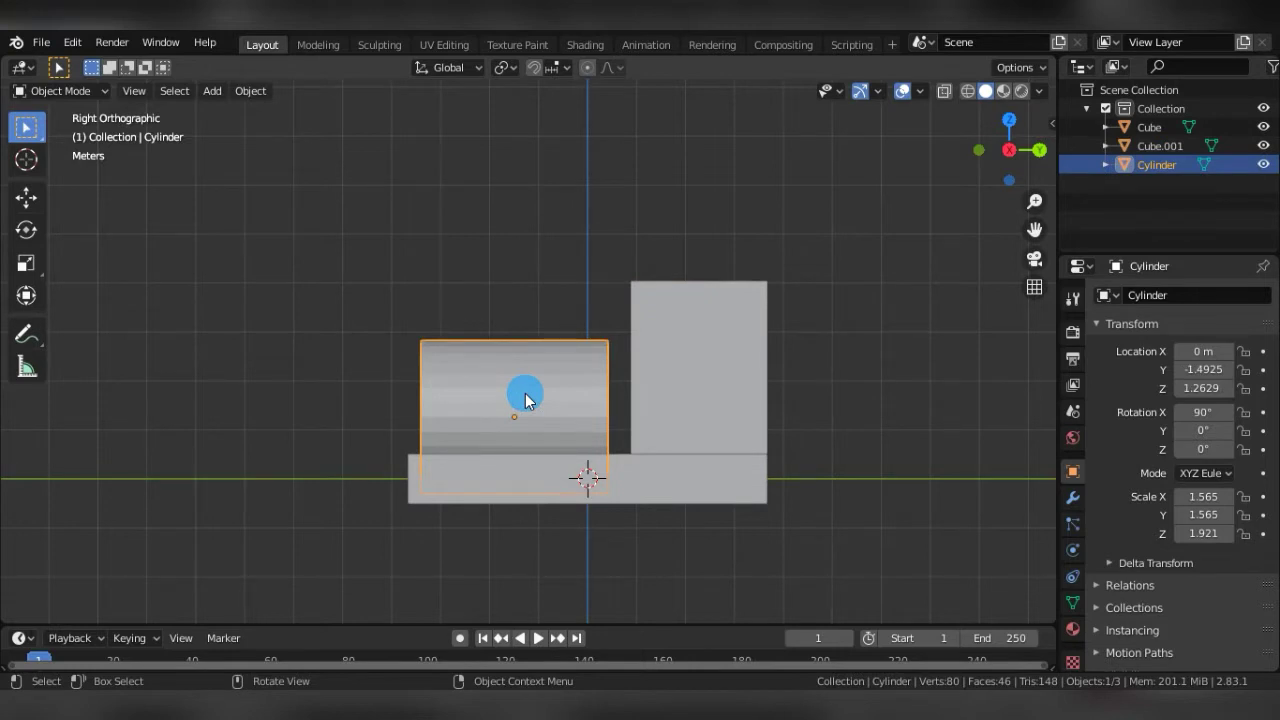
key("shift+d")
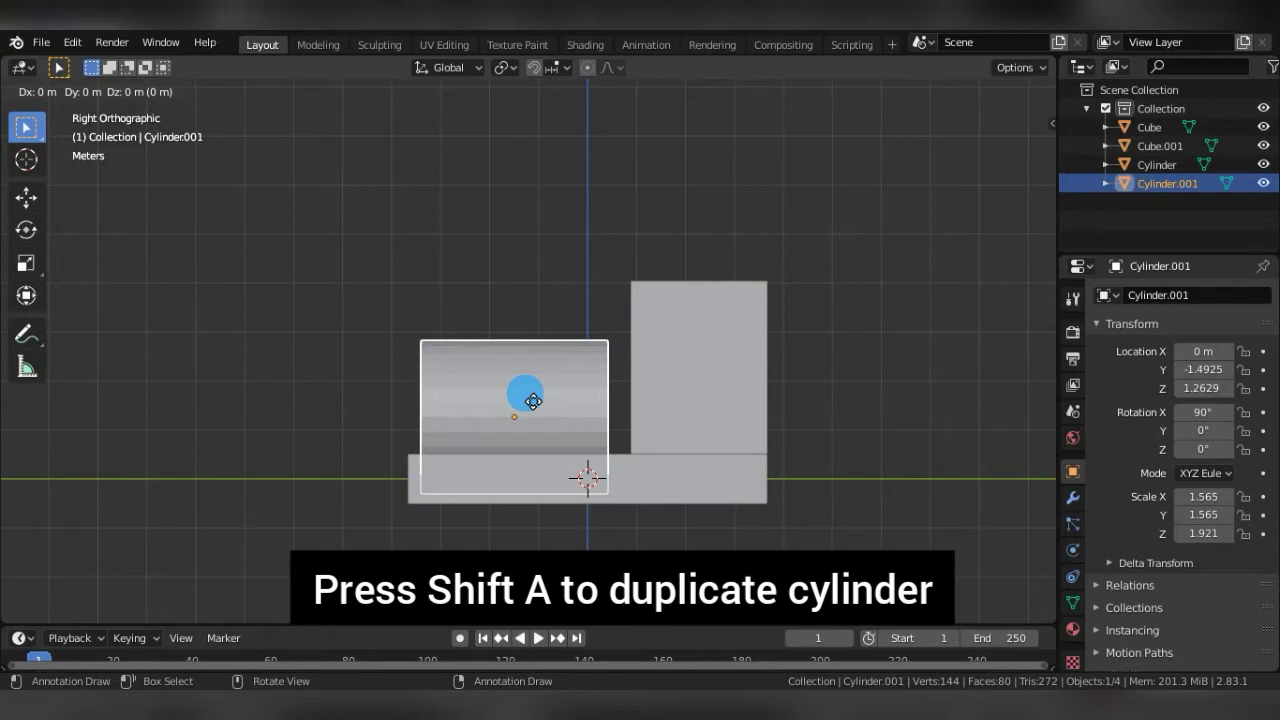
key("z")
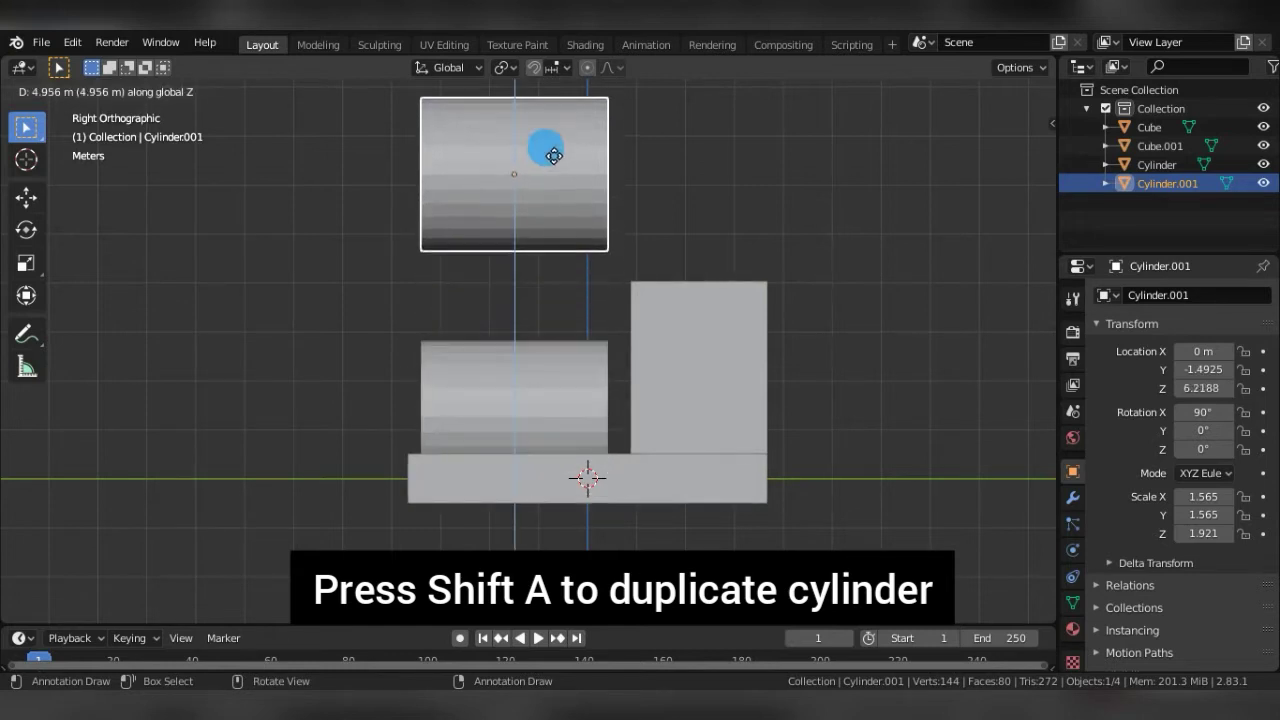
left_click(545, 155)
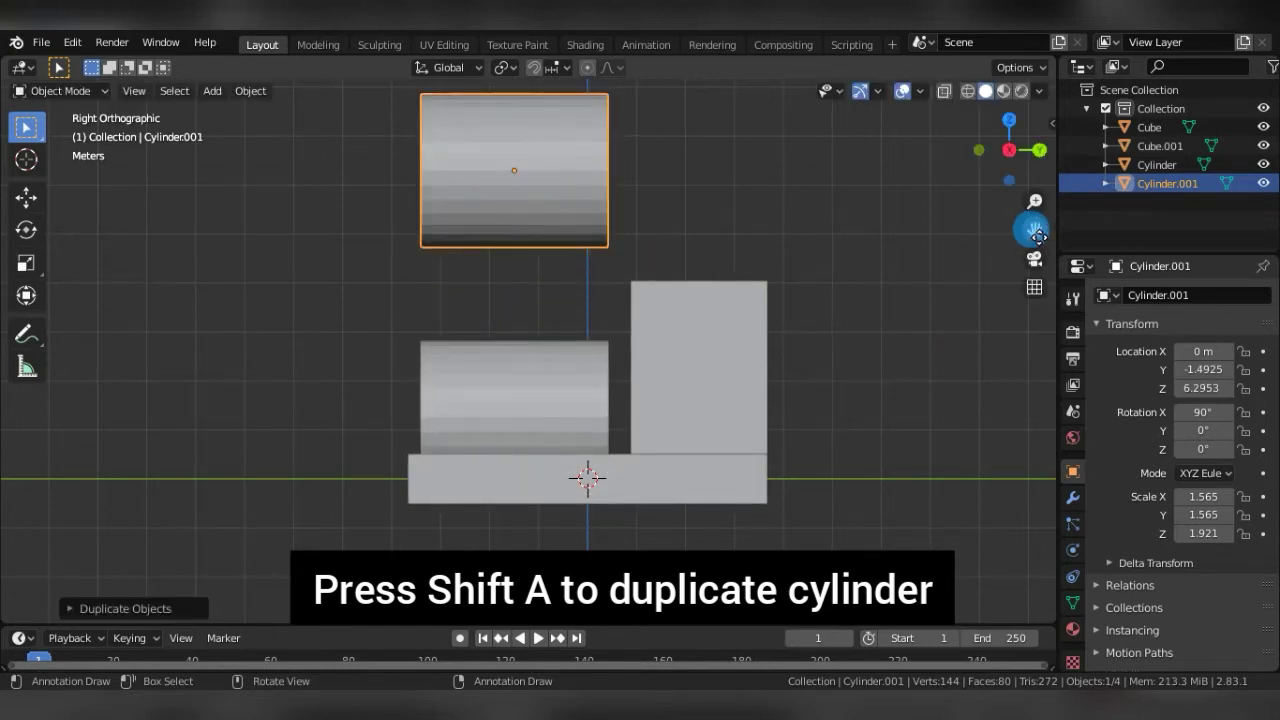
scroll(737, 258, "down", 2)
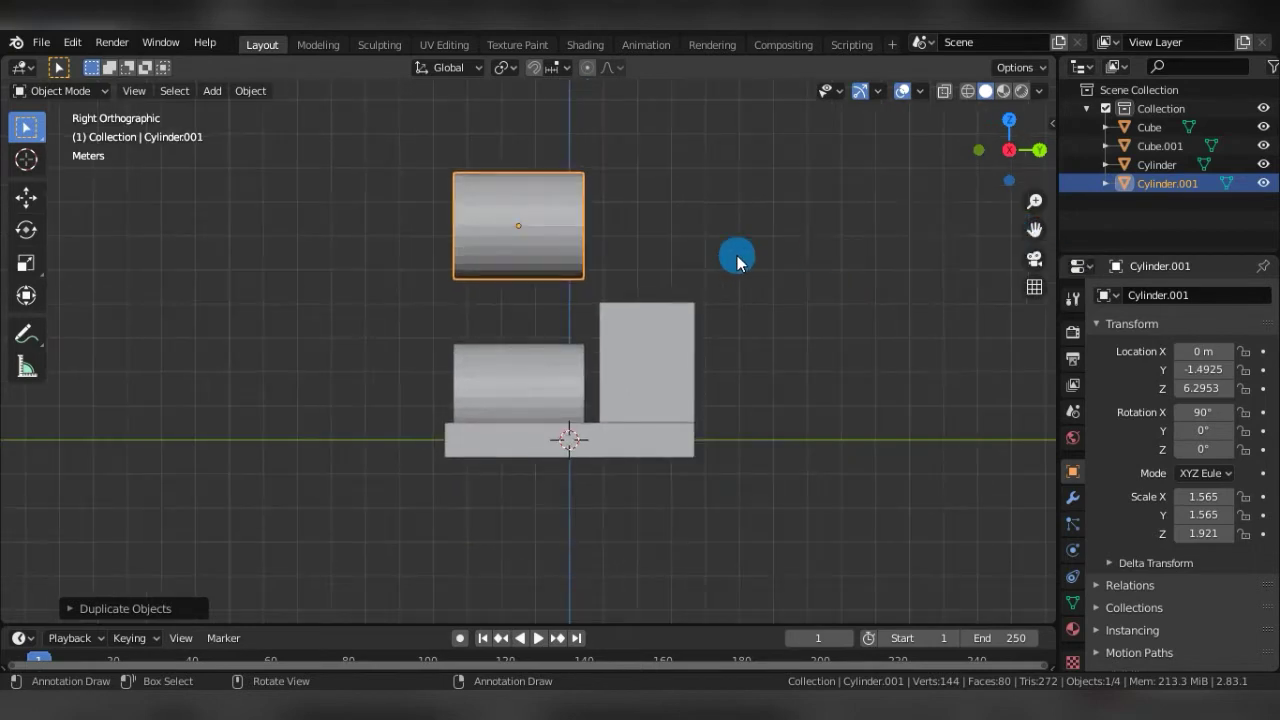
scroll(737, 258, "down", 2)
mouse_move(1035, 229)
left_mouse_down()
mouse_move(1024, 271)
mouse_move(802, 270)
left_mouse_up()
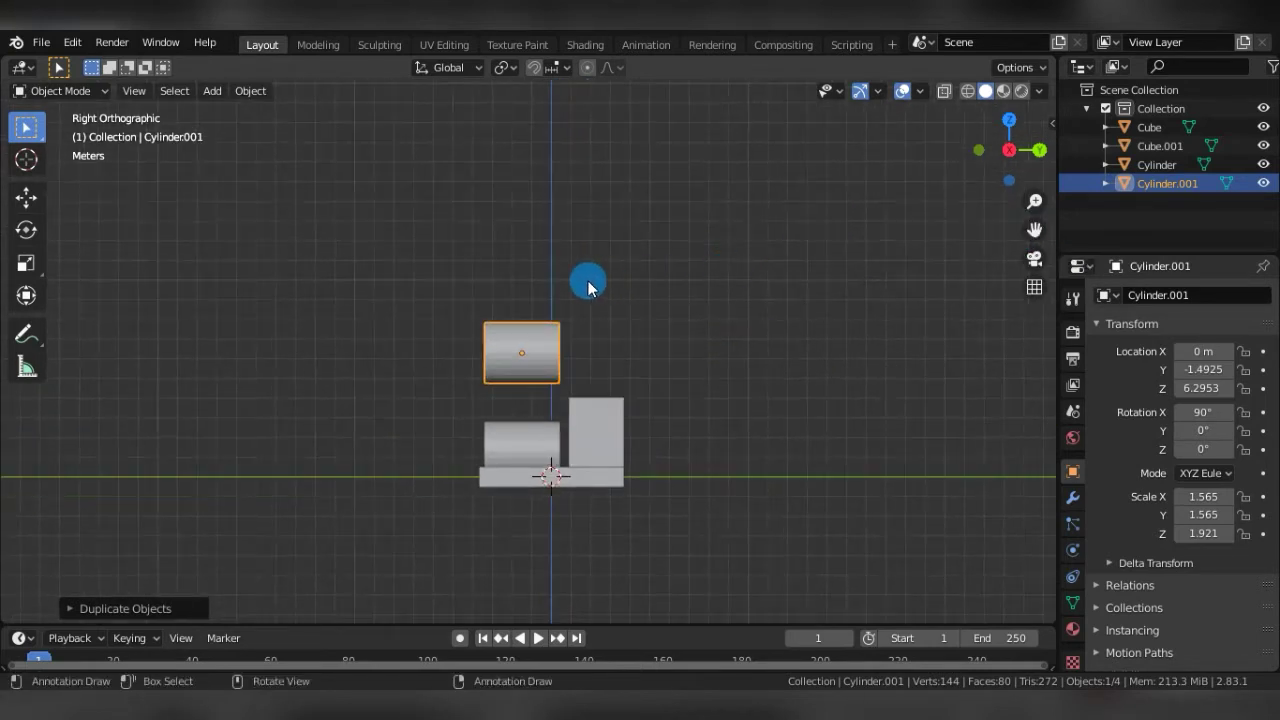
scroll(586, 280, "up", 1)
left_click_drag(587, 283, 673, 287)
mouse_move(673, 287)
middle_mouse_down()
mouse_move(829, 289)
mouse_move(760, 306)
mouse_move(815, 333)
middle_mouse_up()
left_click(475, 352)
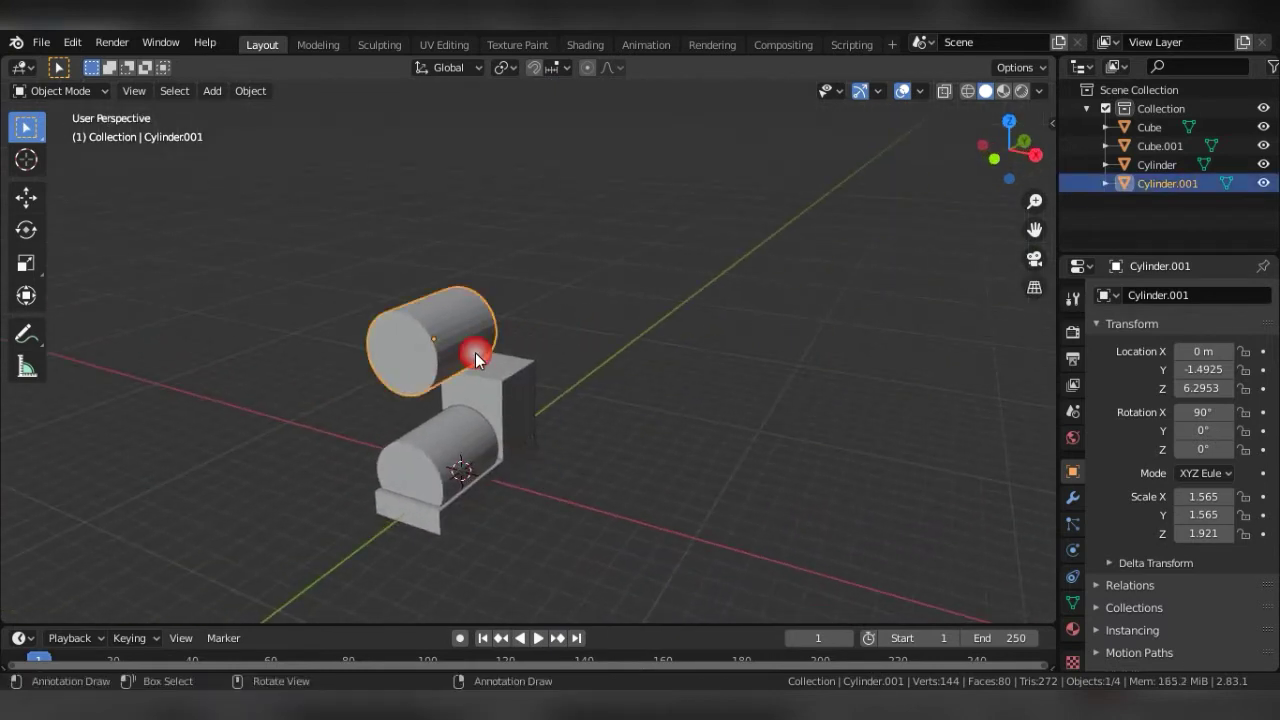
In wireframe Edit Mode, delete the lower half's vertices of the upper cylinder.
key("Tab")
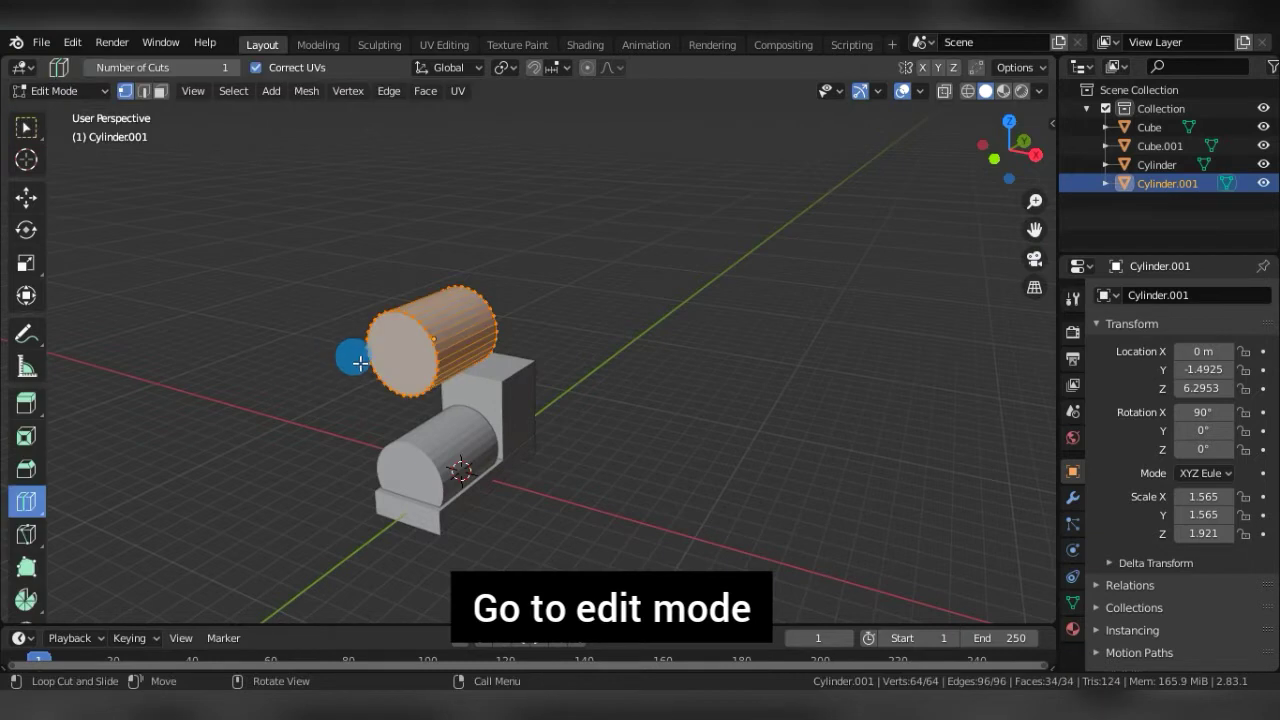
left_click_drag(1036, 231, 951, 243)
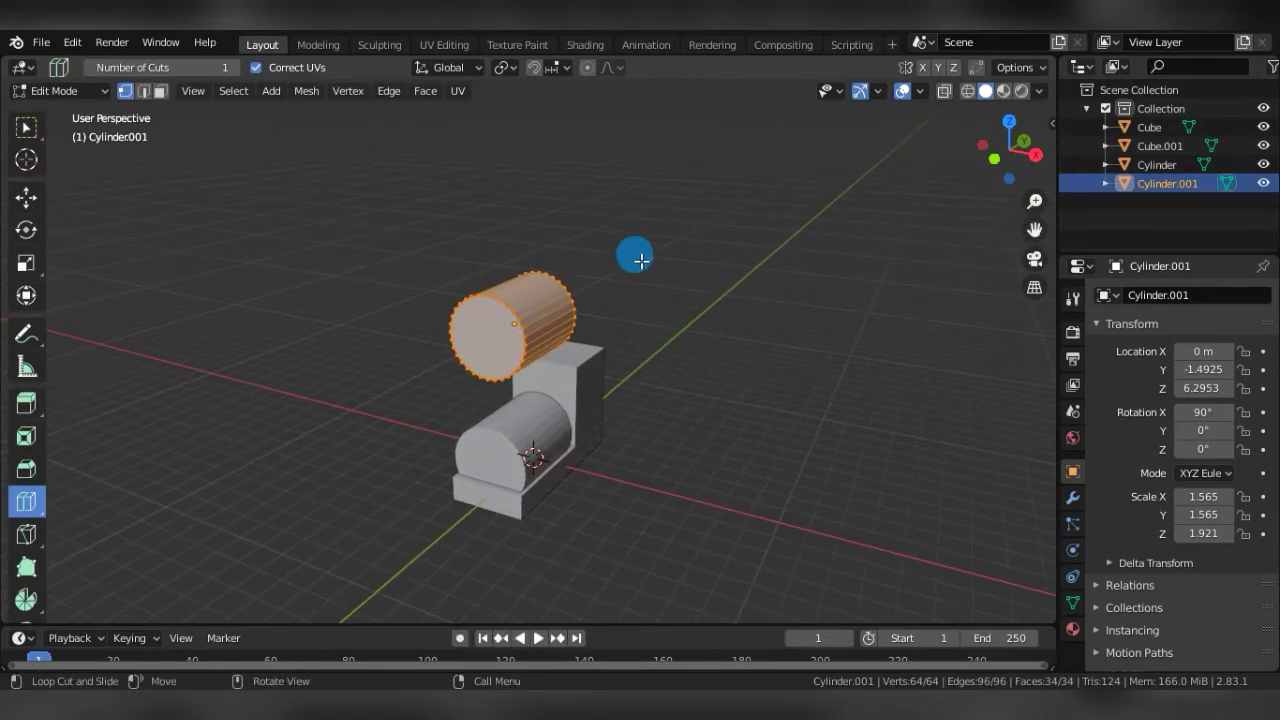
scroll(641, 260, "up", 2)
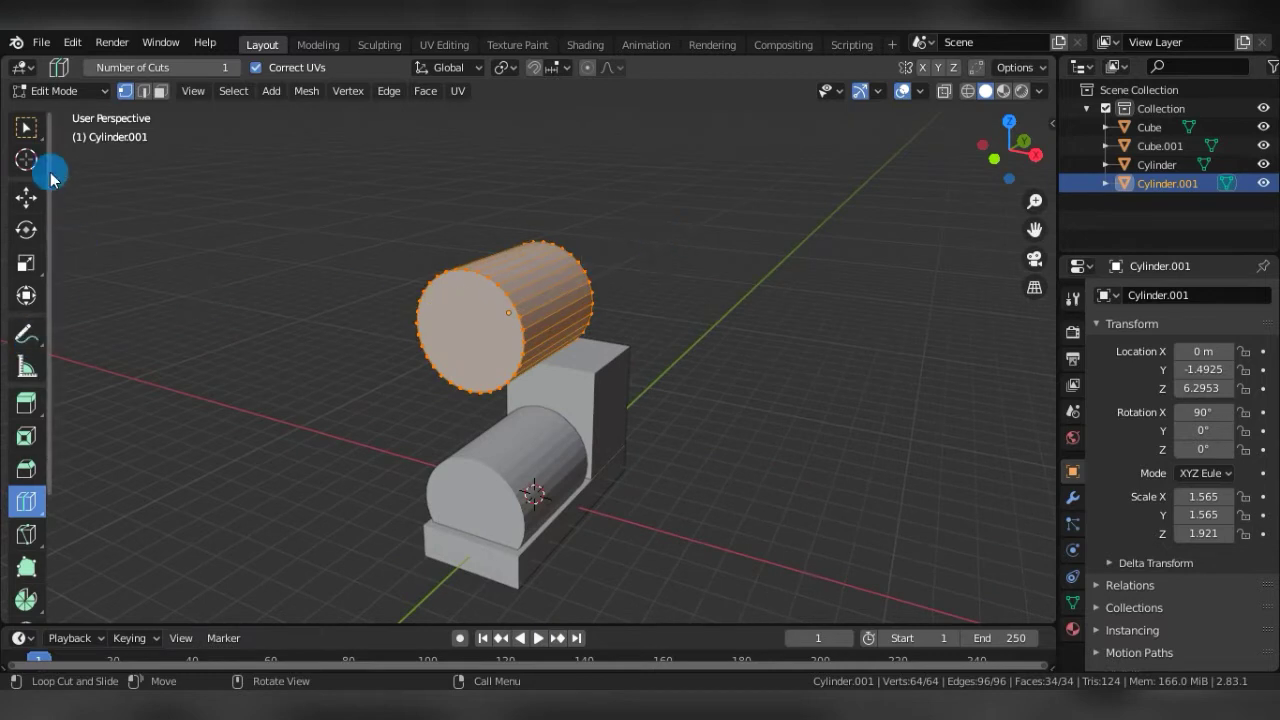
left_click(969, 91)
key("KP_3")
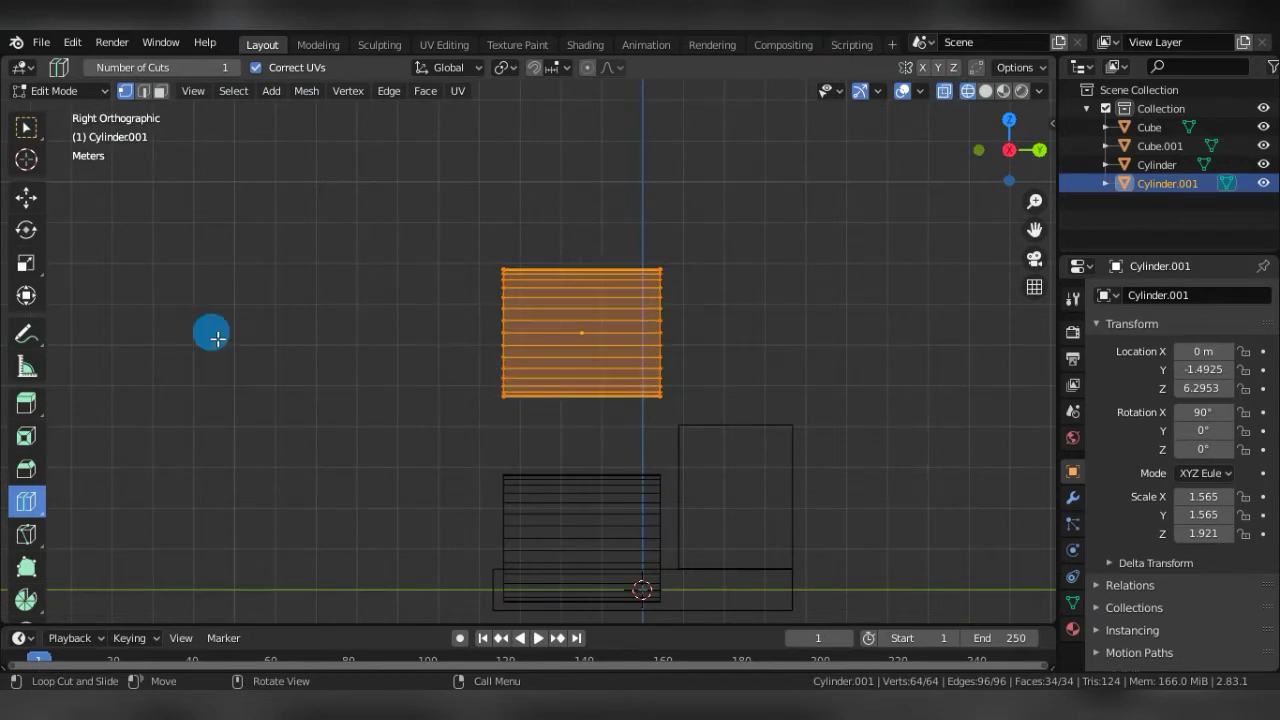
left_click(26, 126)
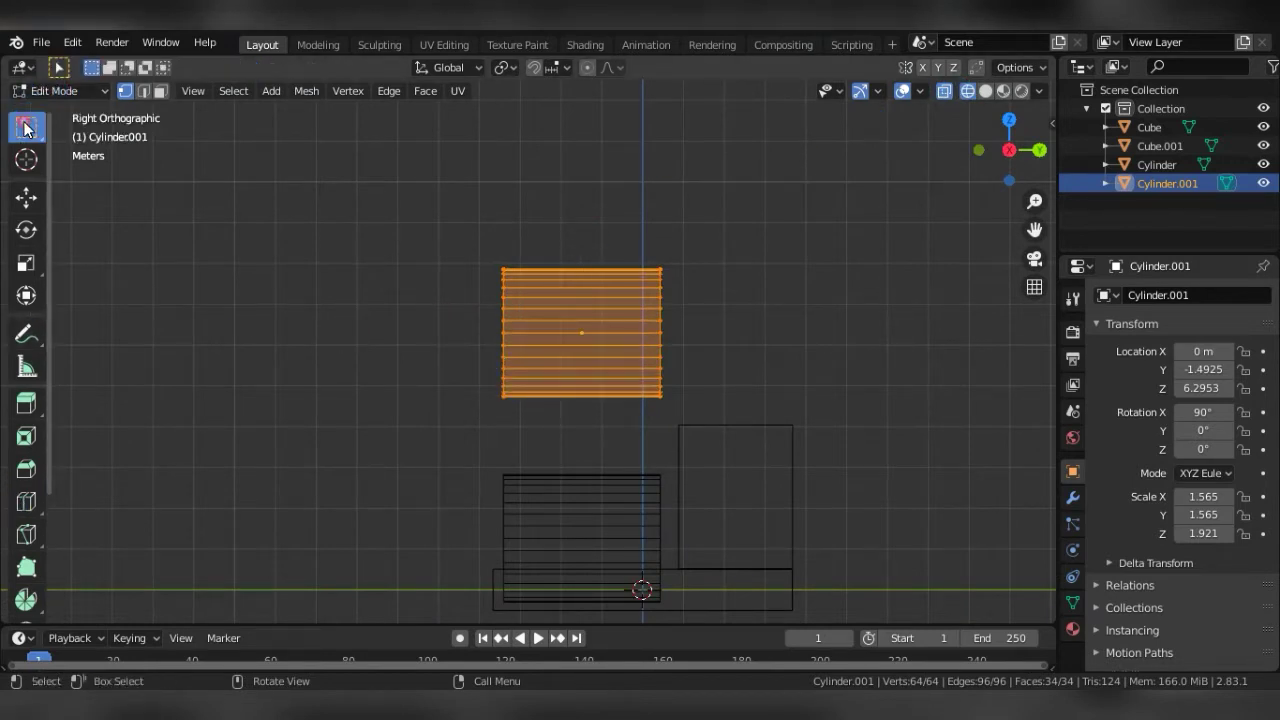
left_click(475, 338)
left_click_drag(469, 444, 677, 348)
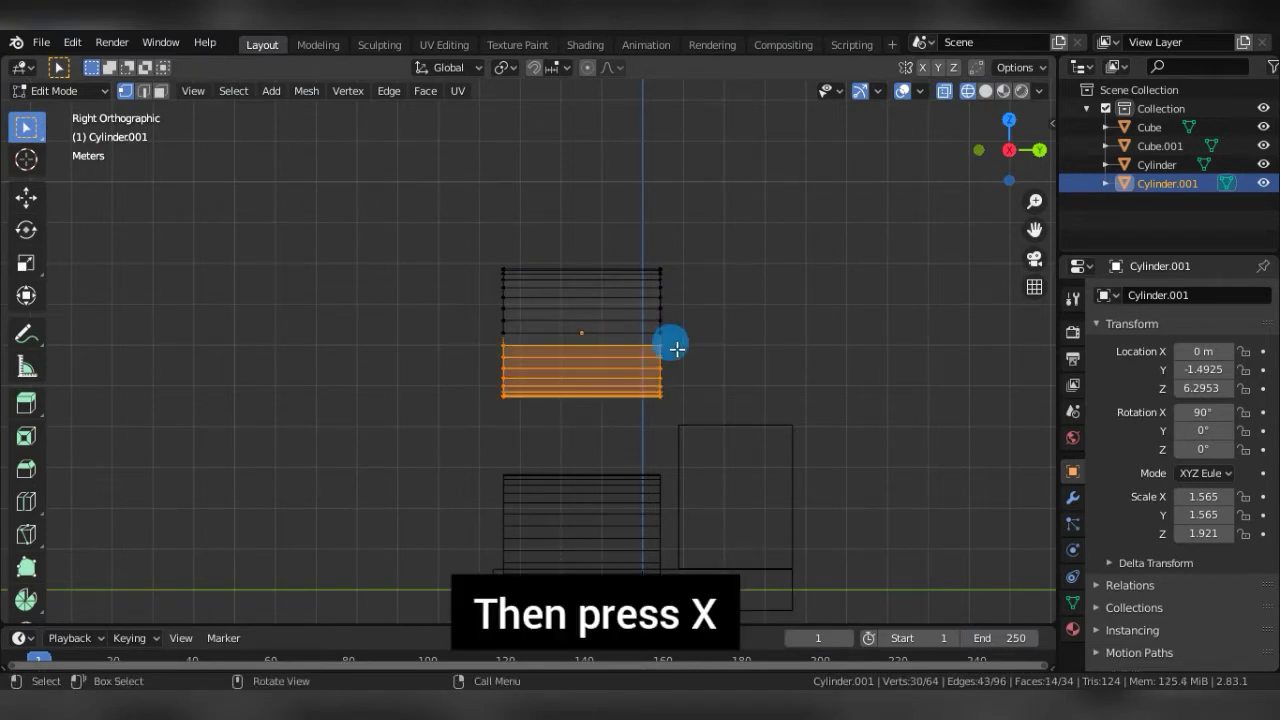
key("x")
left_click(661, 343)
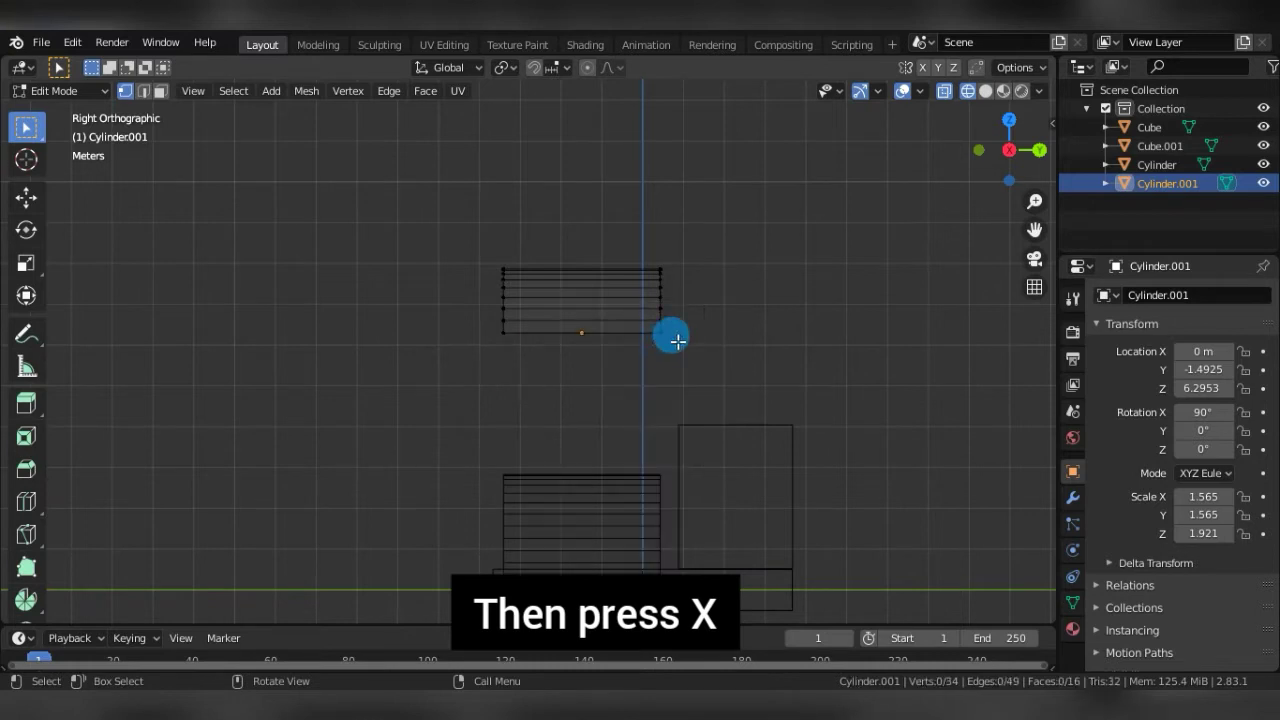
Select the half-cylinder's two open end loops, then its open bottom edges.
mouse_move(706, 306)
middle_mouse_down()
mouse_move(652, 311)
mouse_move(677, 321)
middle_mouse_up()
left_click_drag(628, 226, 706, 370)
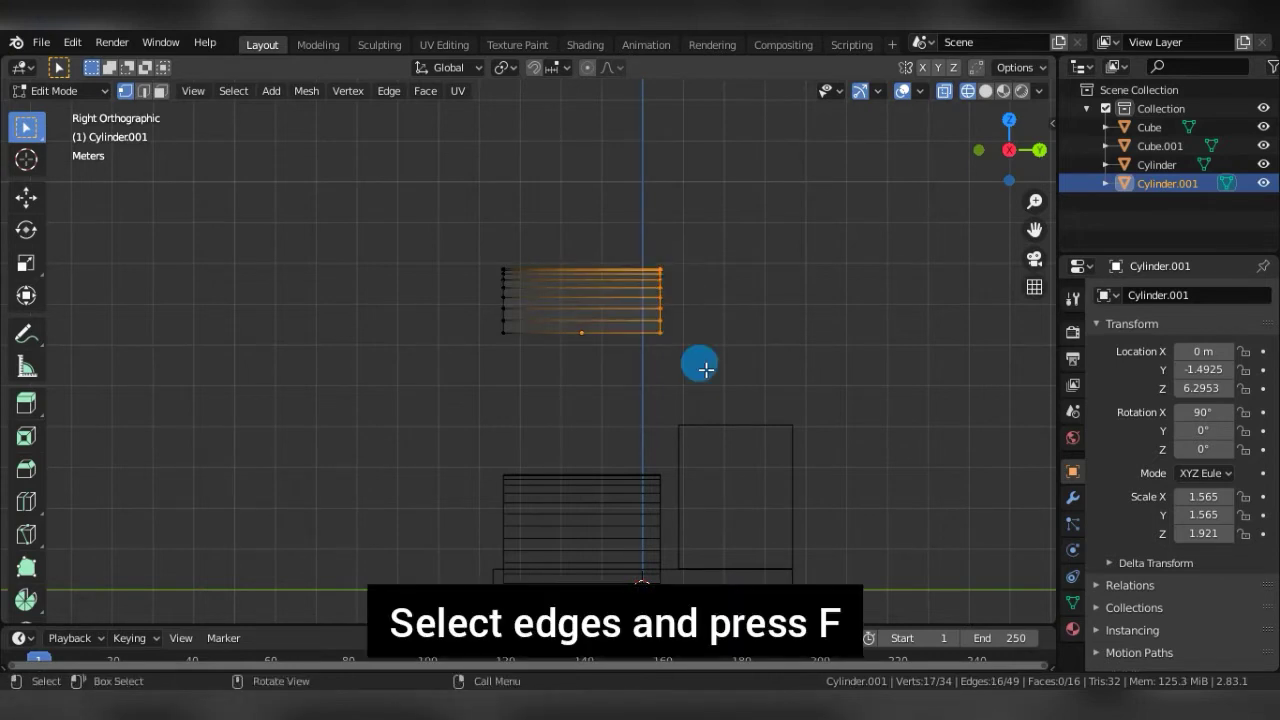
mouse_move(706, 369)
middle_mouse_down()
mouse_move(674, 366)
mouse_move(663, 383)
middle_mouse_up()
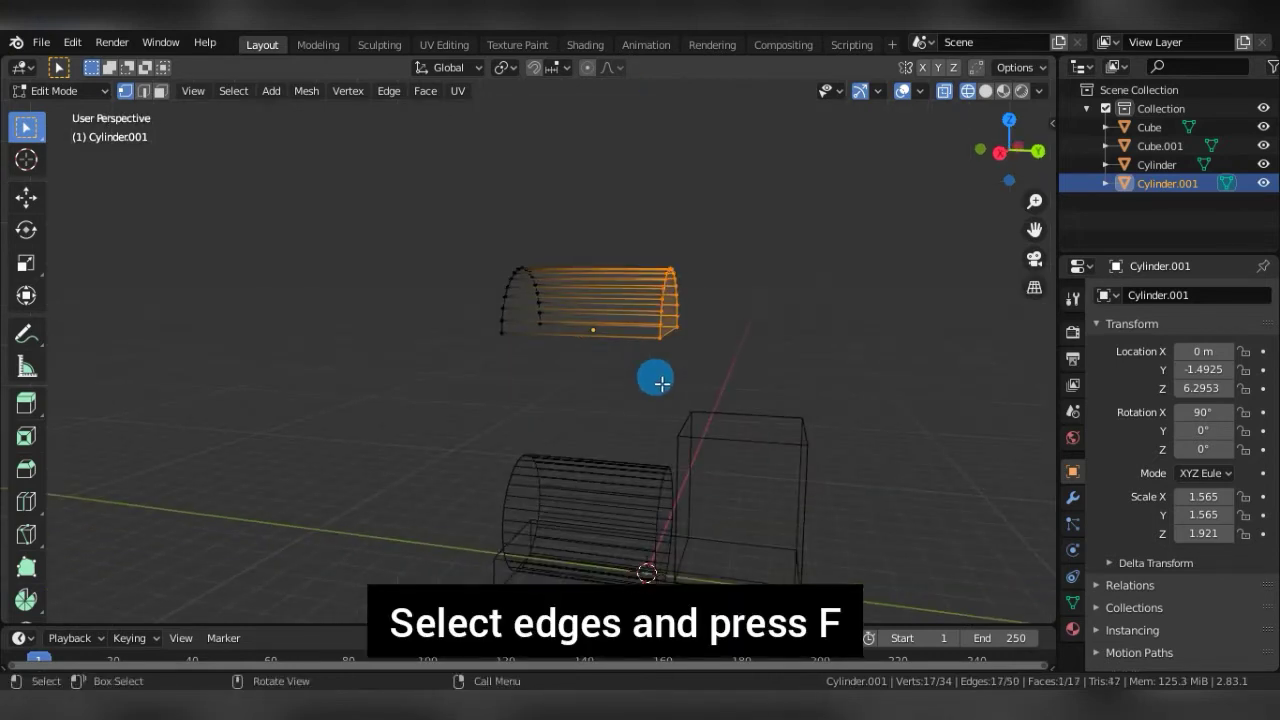
key("KP_3")
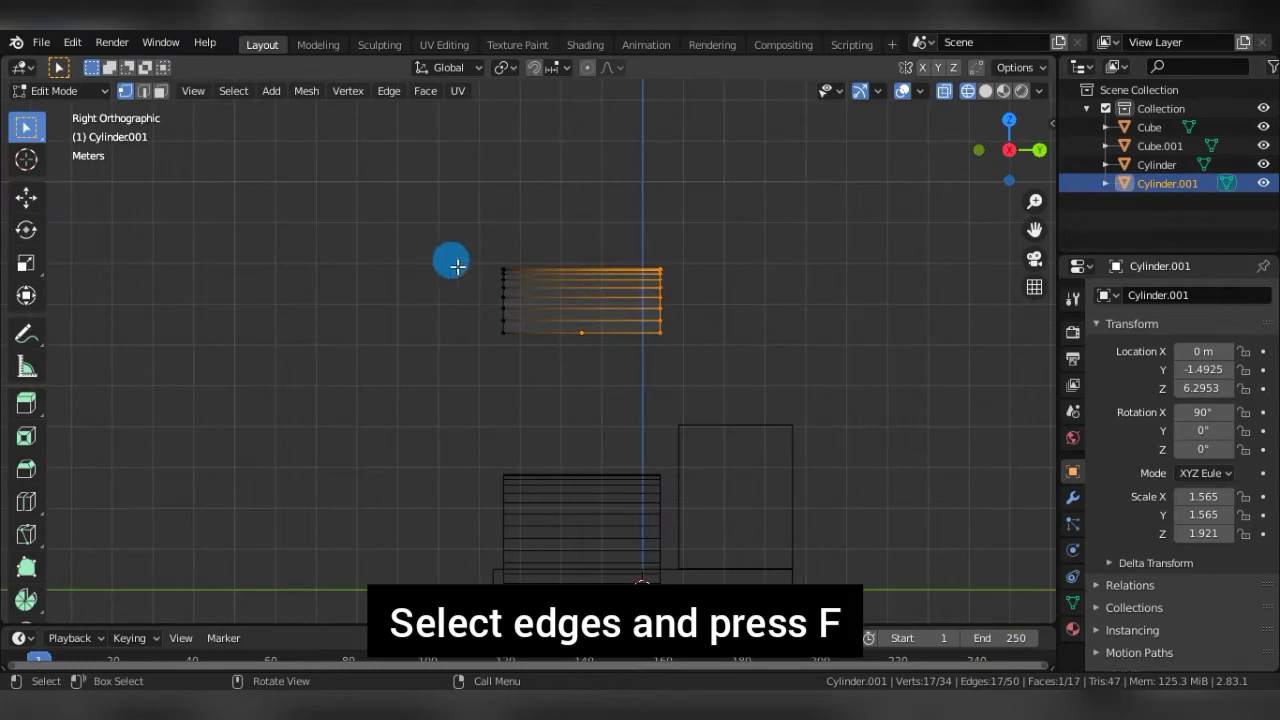
left_click_drag(451, 263, 532, 375)
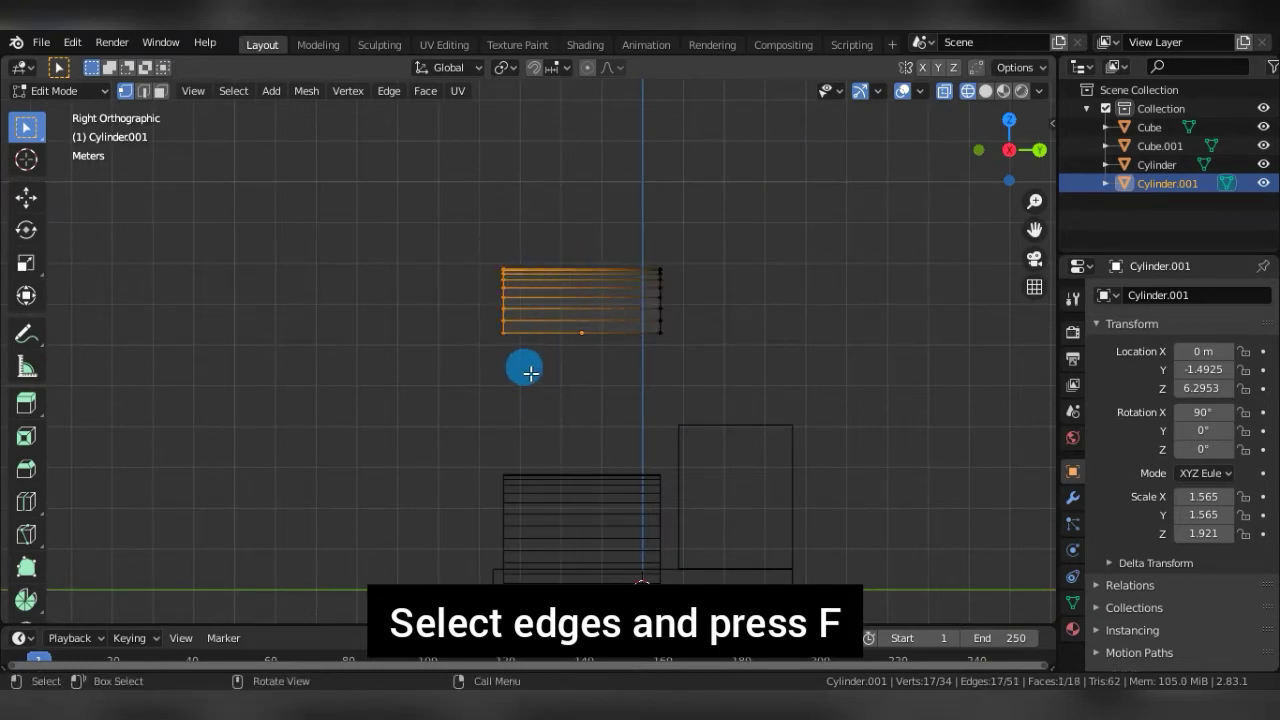
mouse_move(530, 373)
middle_mouse_down()
mouse_move(614, 363)
mouse_move(606, 371)
middle_mouse_up()
left_click(614, 376)
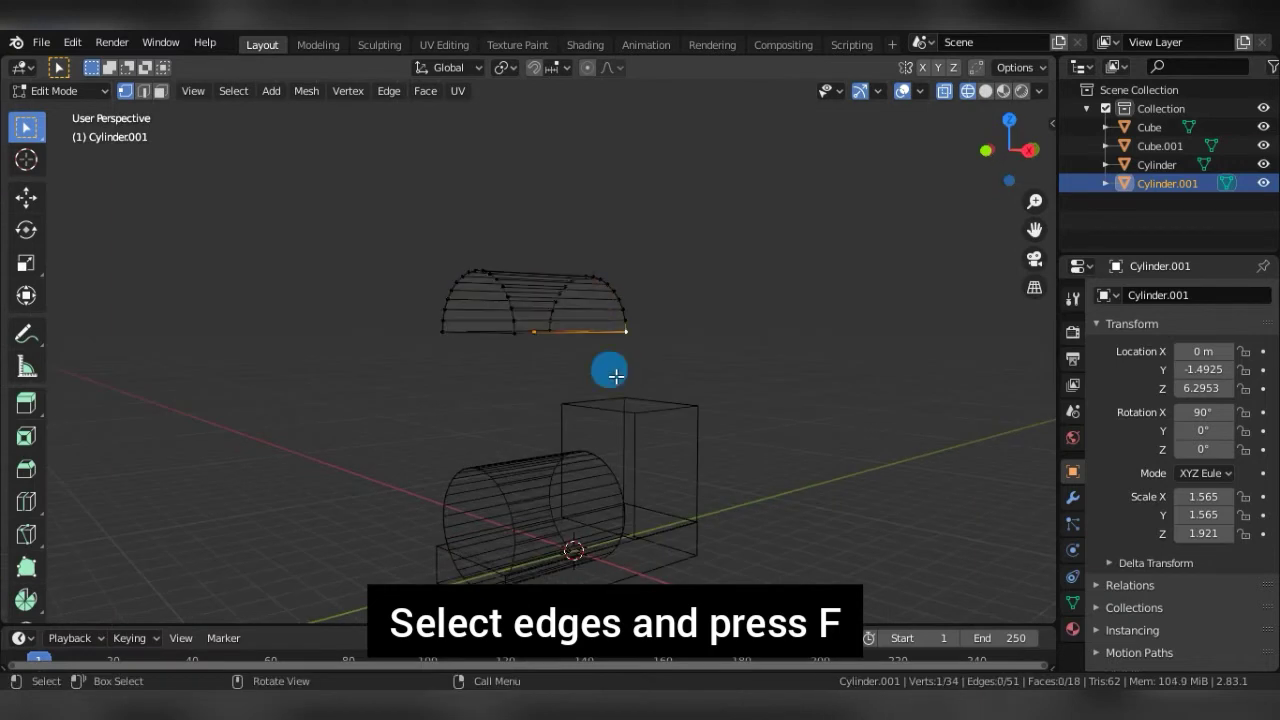
key("KP_3")
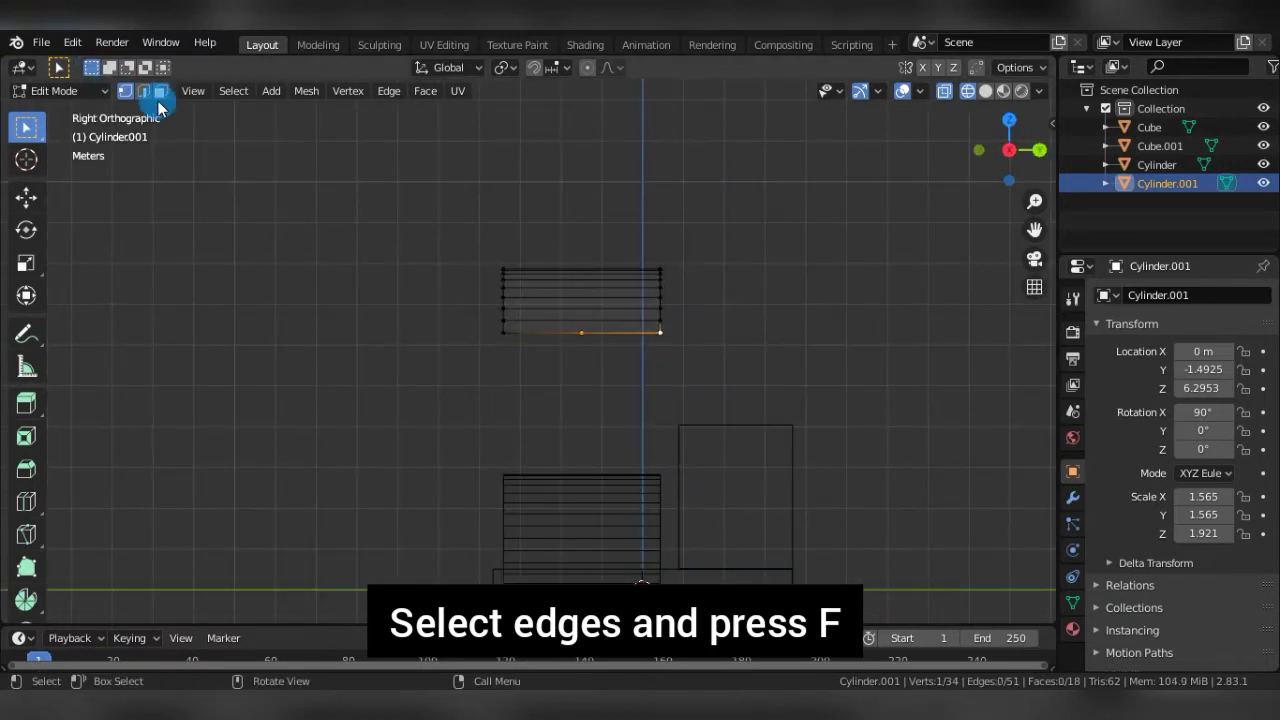
left_click(145, 93)
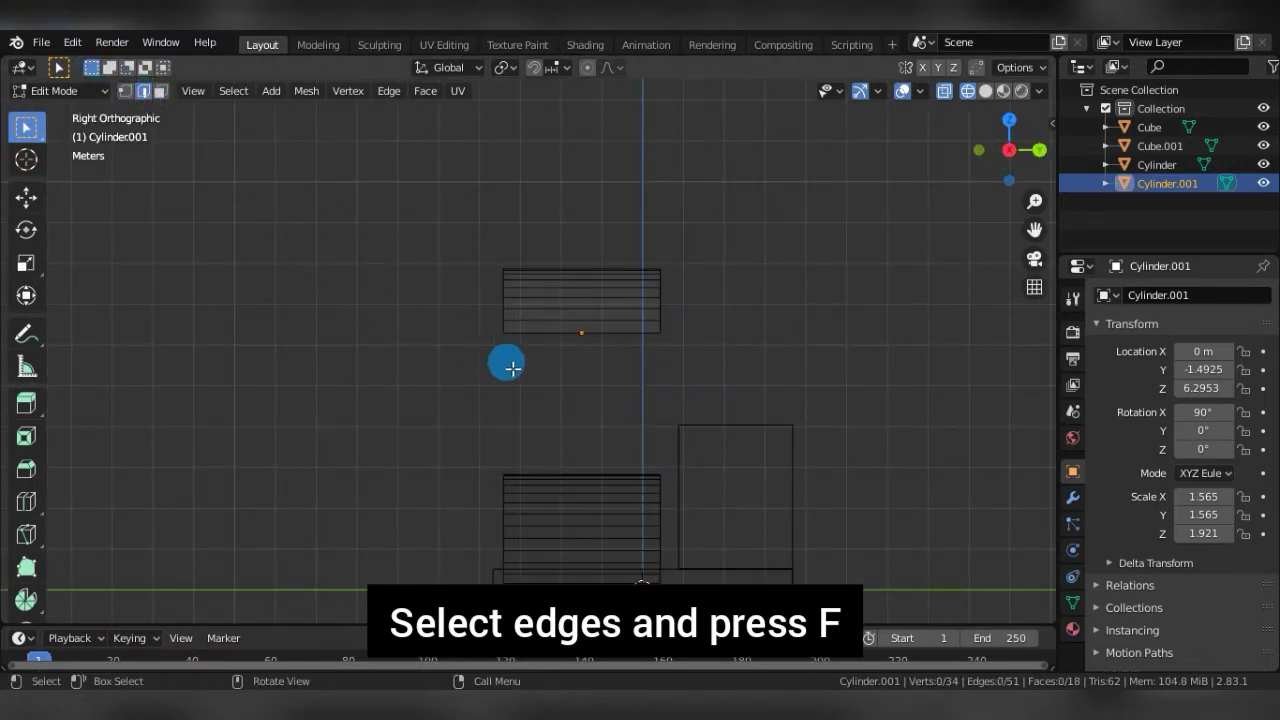
mouse_move(512, 368)
left_mouse_down()
mouse_move(508, 336)
mouse_move(685, 335)
left_mouse_up()
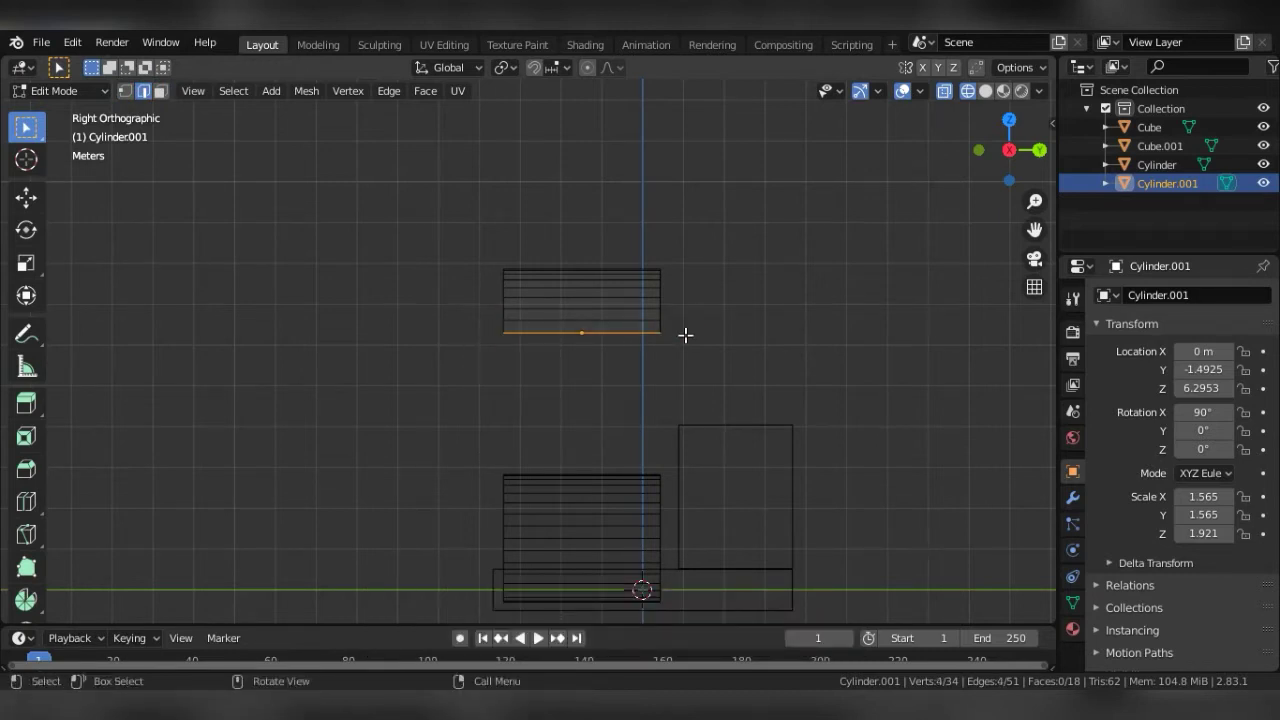
mouse_move(690, 338)
middle_mouse_down()
mouse_move(629, 280)
mouse_move(537, 266)
mouse_move(553, 345)
middle_mouse_up()
Lower the half-cylinder roof to Z 4.068 and enlarge it to 1.668 × 1.668 × 2.048.
key("KP_3")
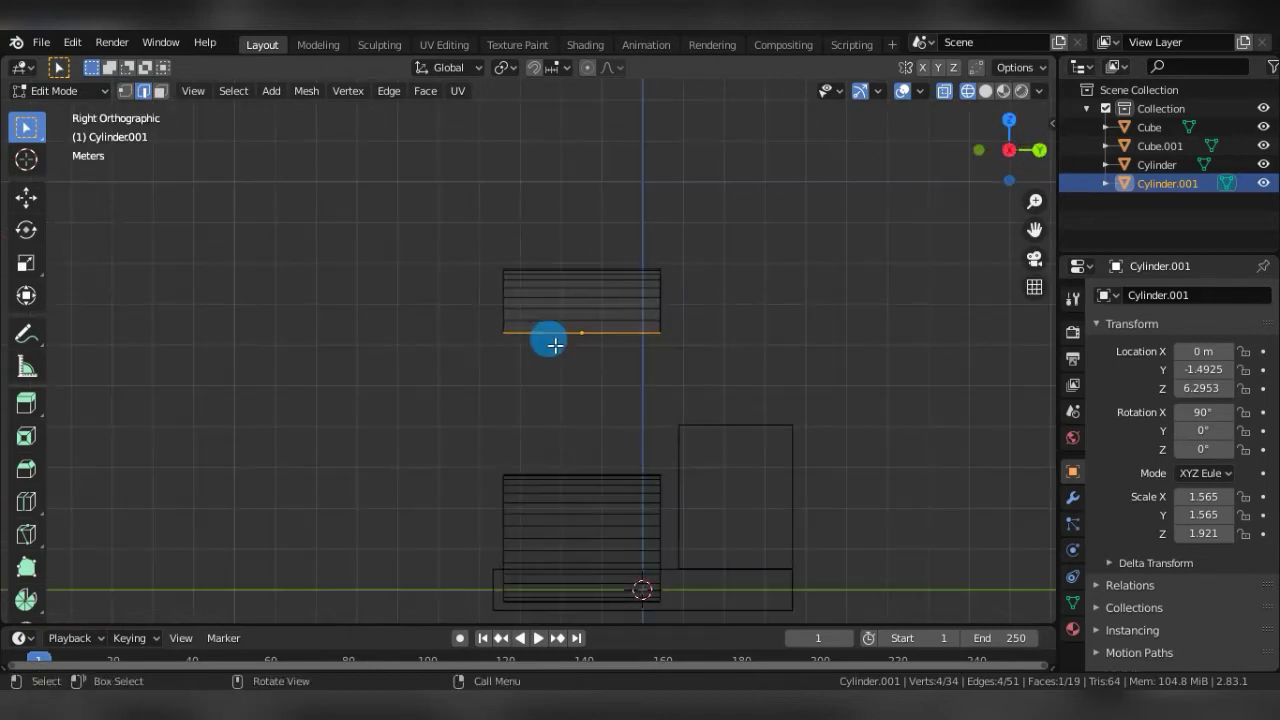
key("KP_1")
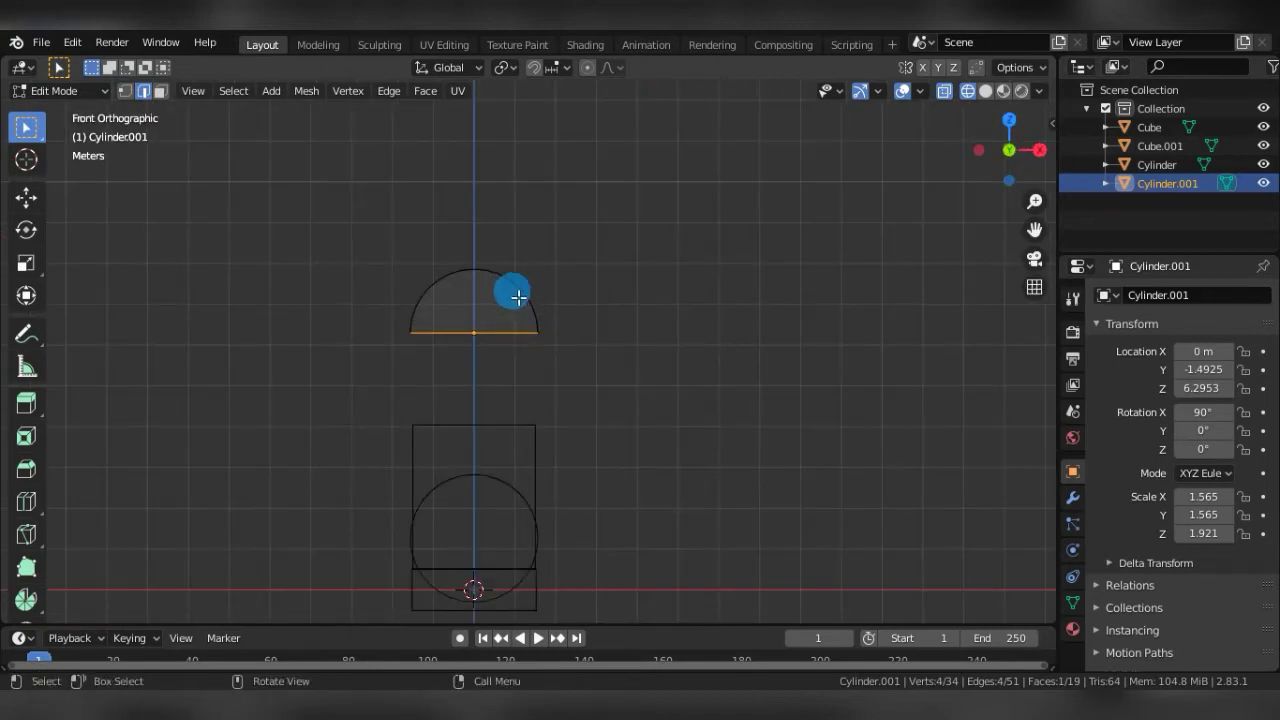
key("g")
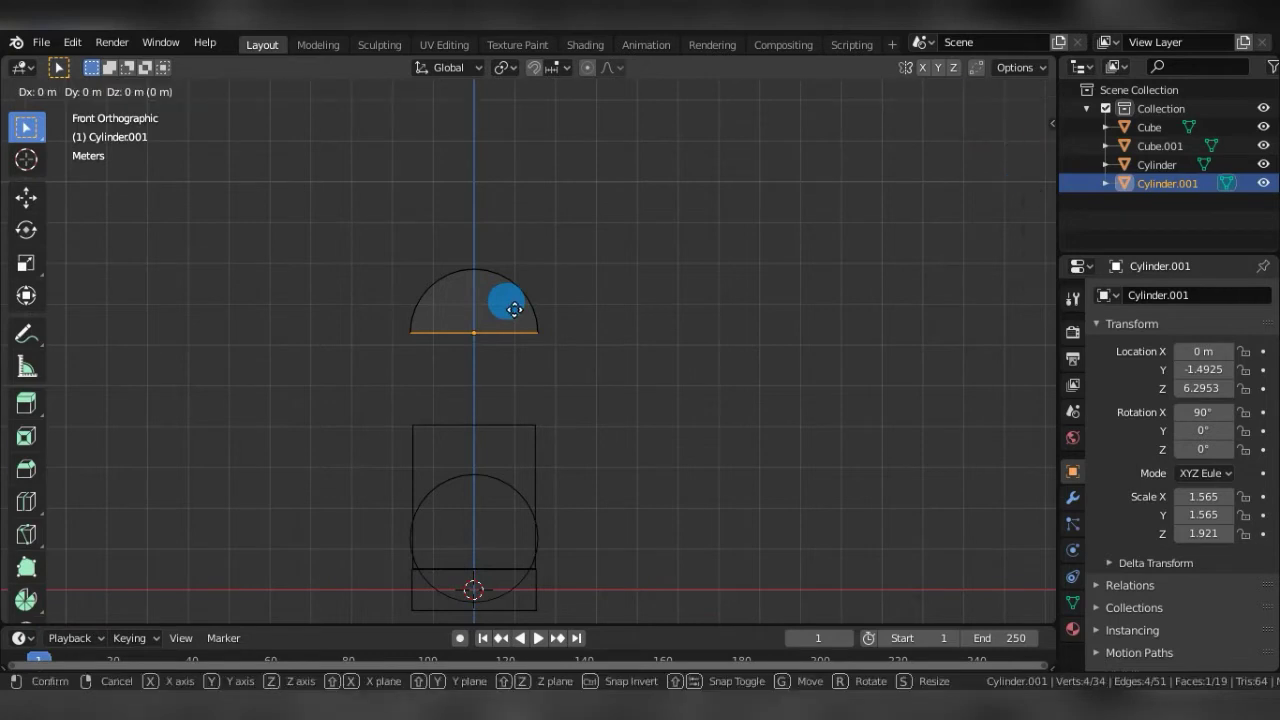
key("Escape")
key("Tab")
key("g")
key("z")
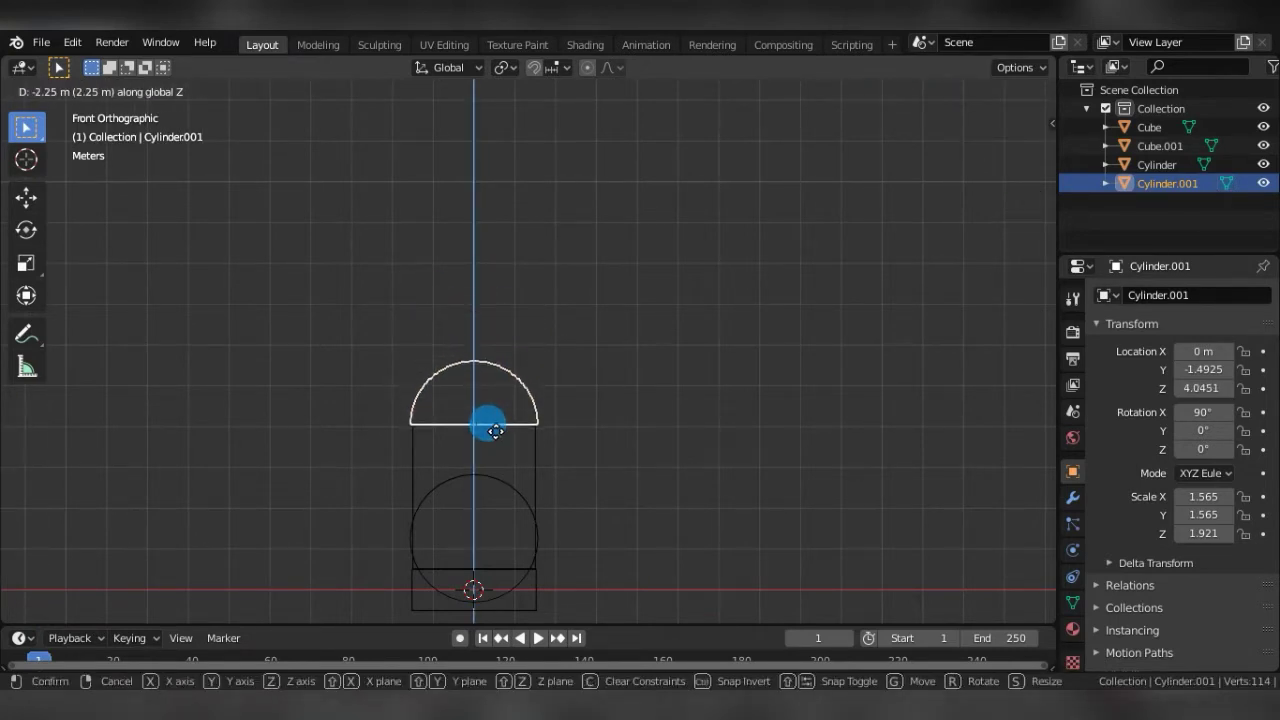
left_click(497, 430)
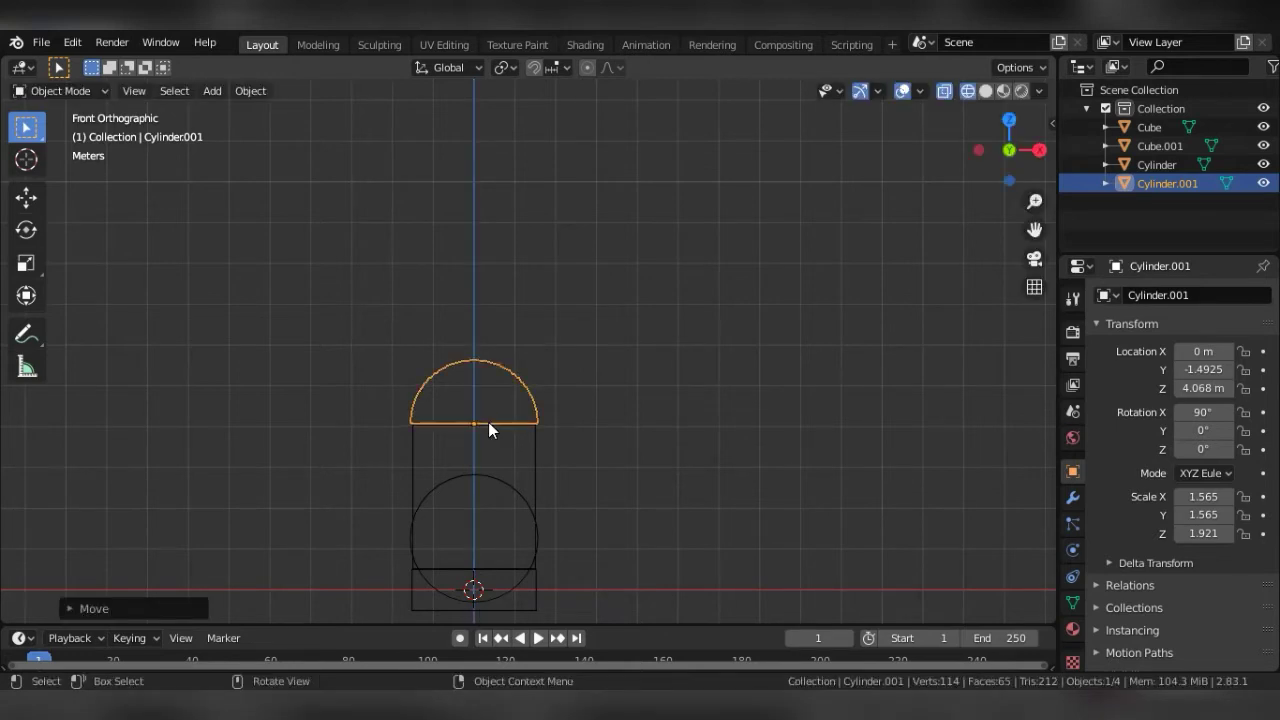
key("s")
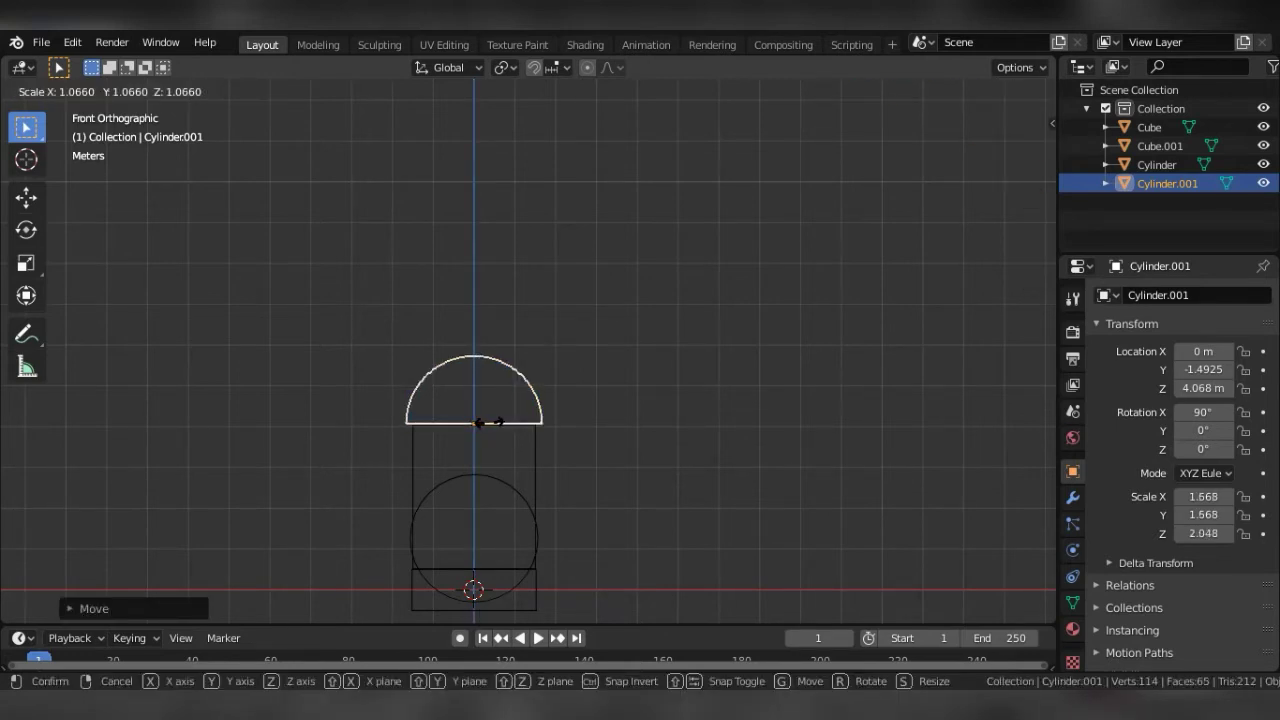
left_click(489, 422)
mouse_move(489, 422)
middle_mouse_down()
mouse_move(623, 374)
mouse_move(404, 388)
mouse_move(422, 405)
middle_mouse_up()
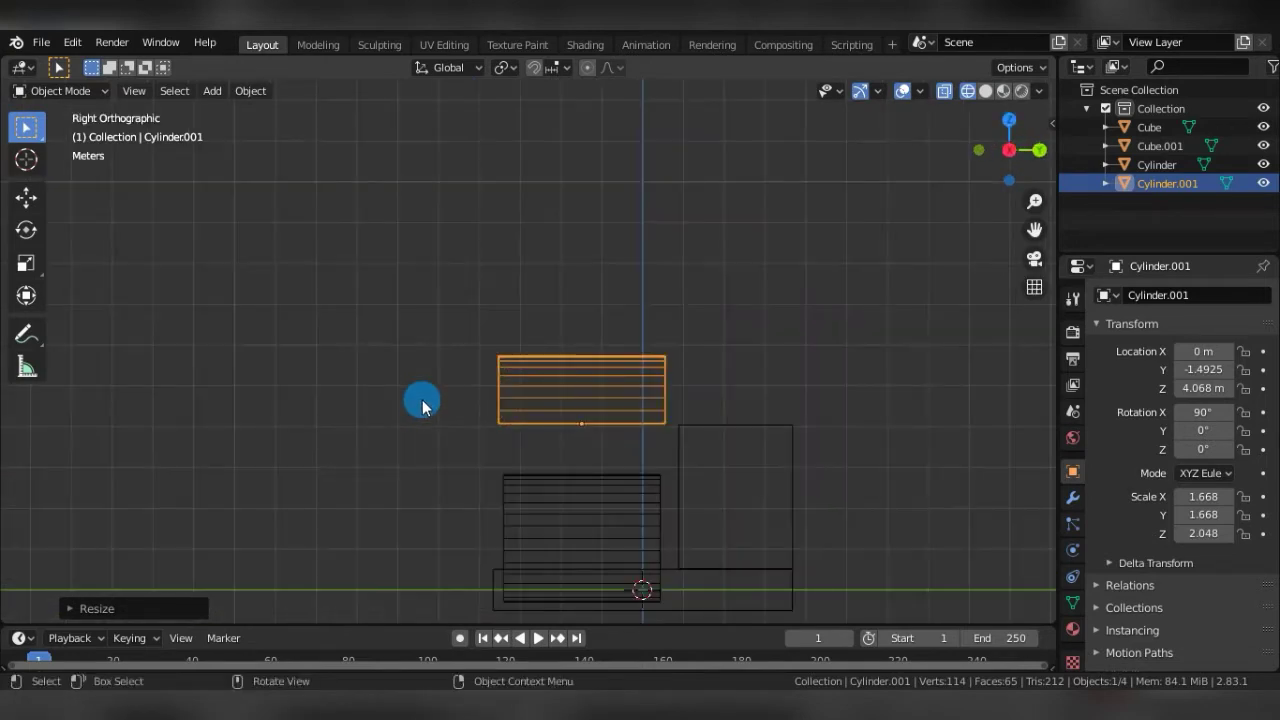
Switch to solid shading and slide the roof along Y to 2.2273 over the cab.
key("z")
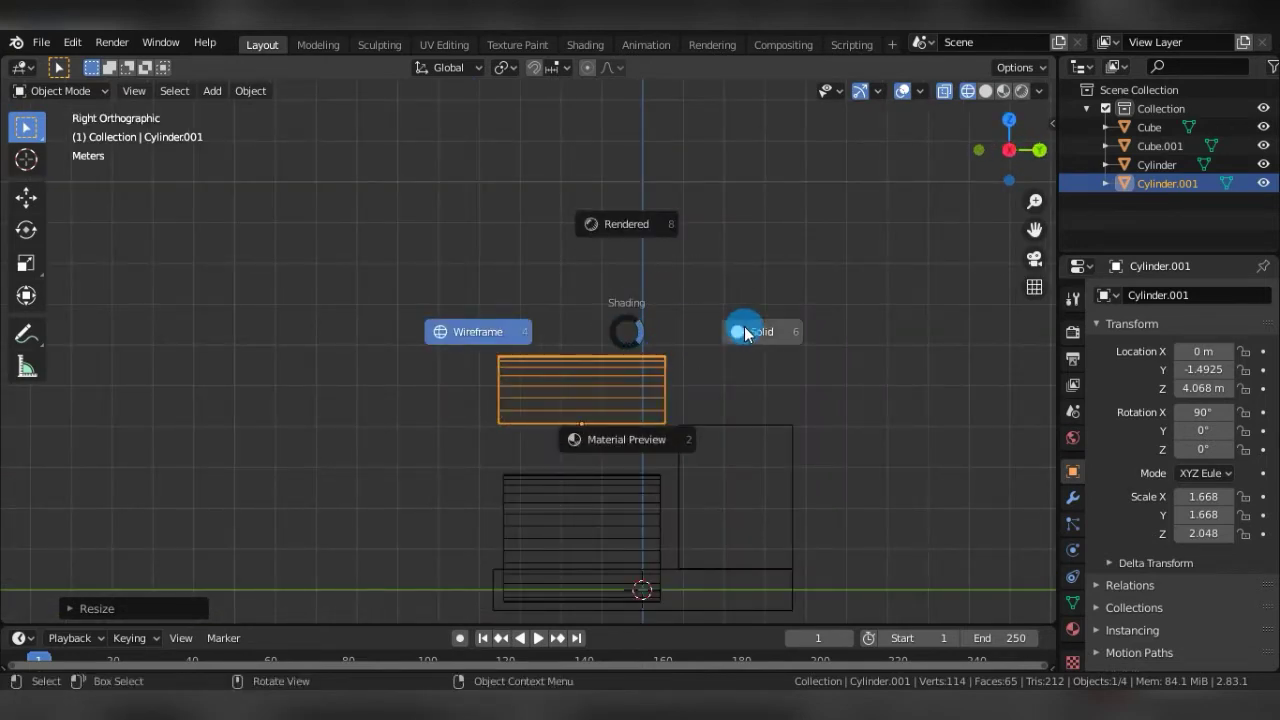
left_click(745, 328)
left_click(740, 350)
left_click(651, 406)
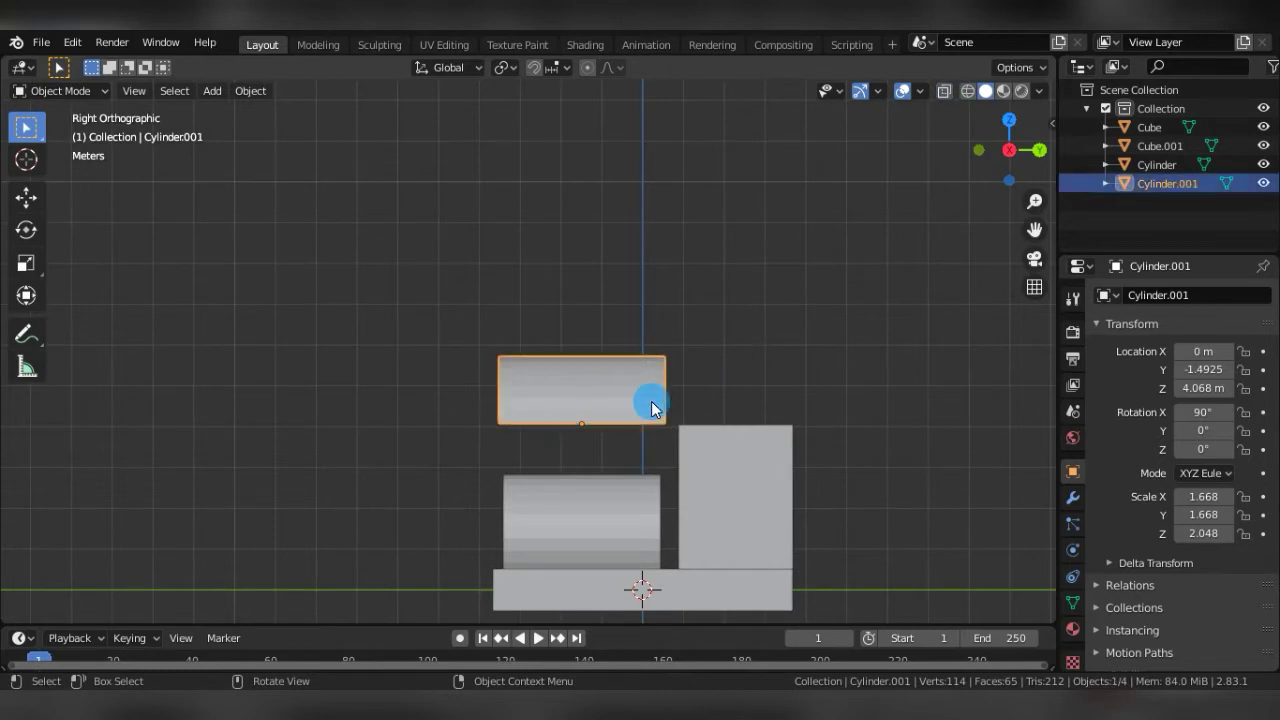
key("g")
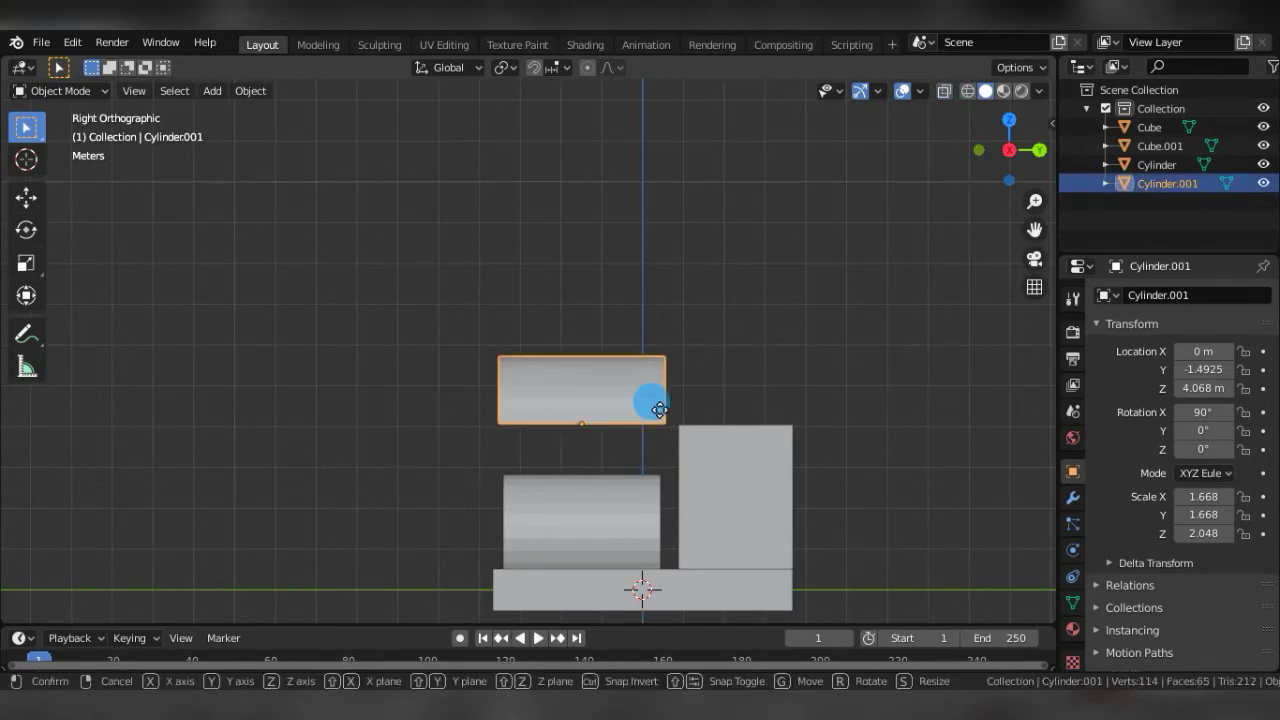
key("y")
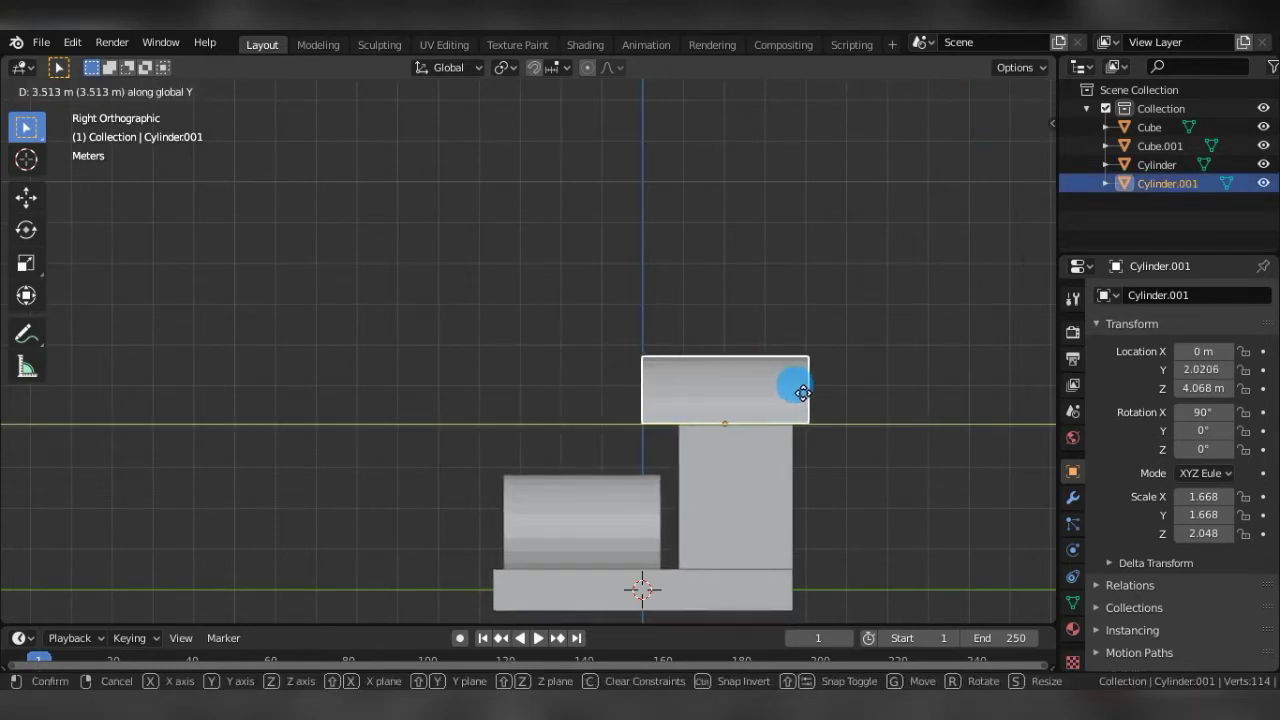
left_click(810, 393)
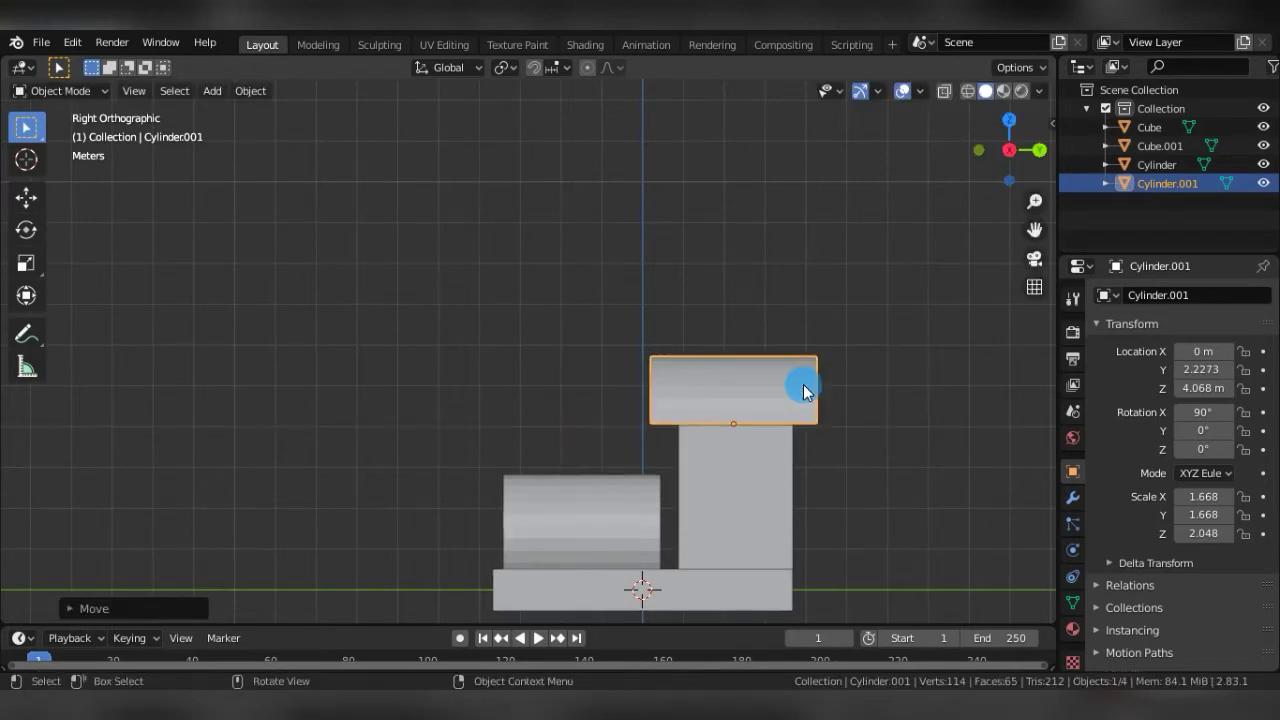
Shorten the roof's length to a 1.832 scale so it fits the cab.
key("s")
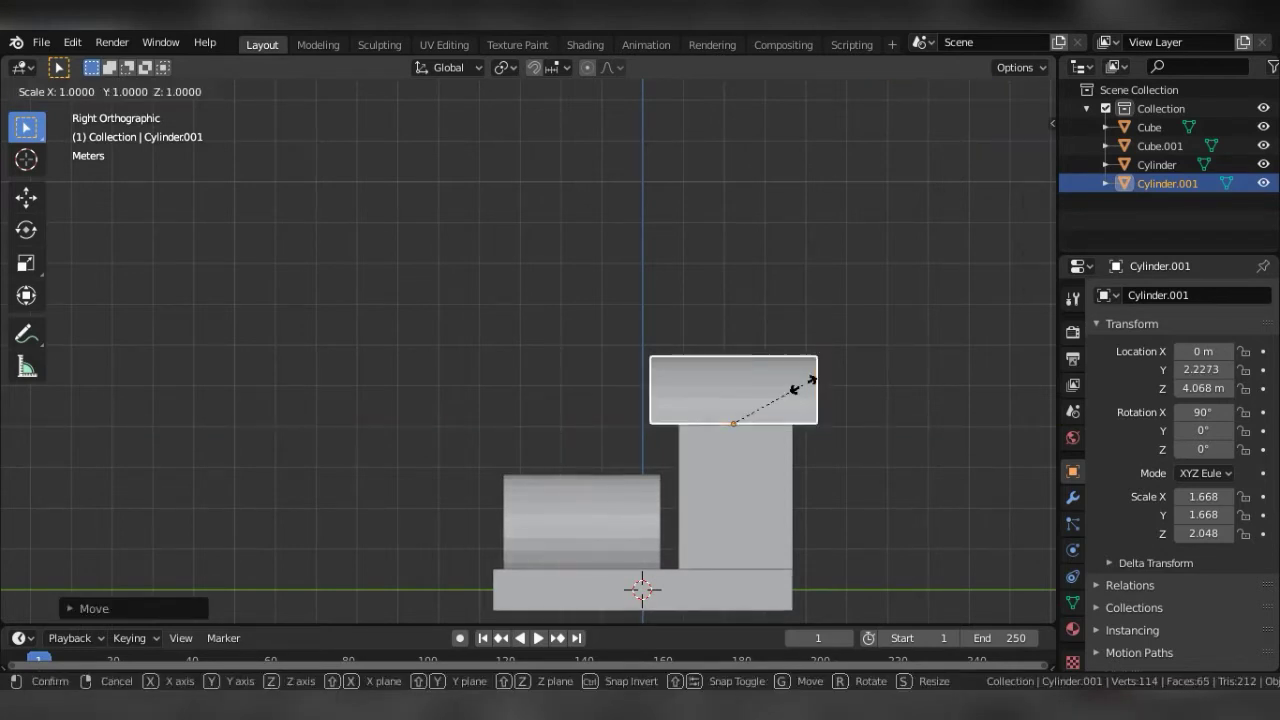
key("y")
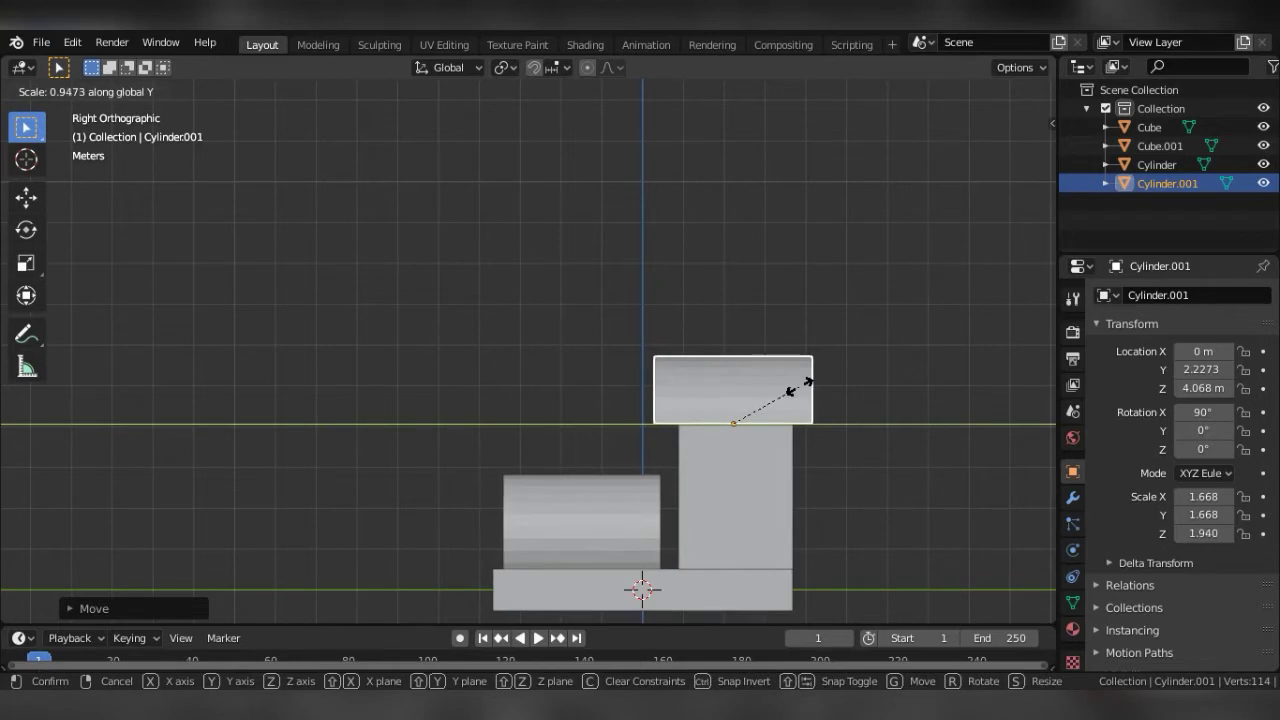
left_click(796, 388)
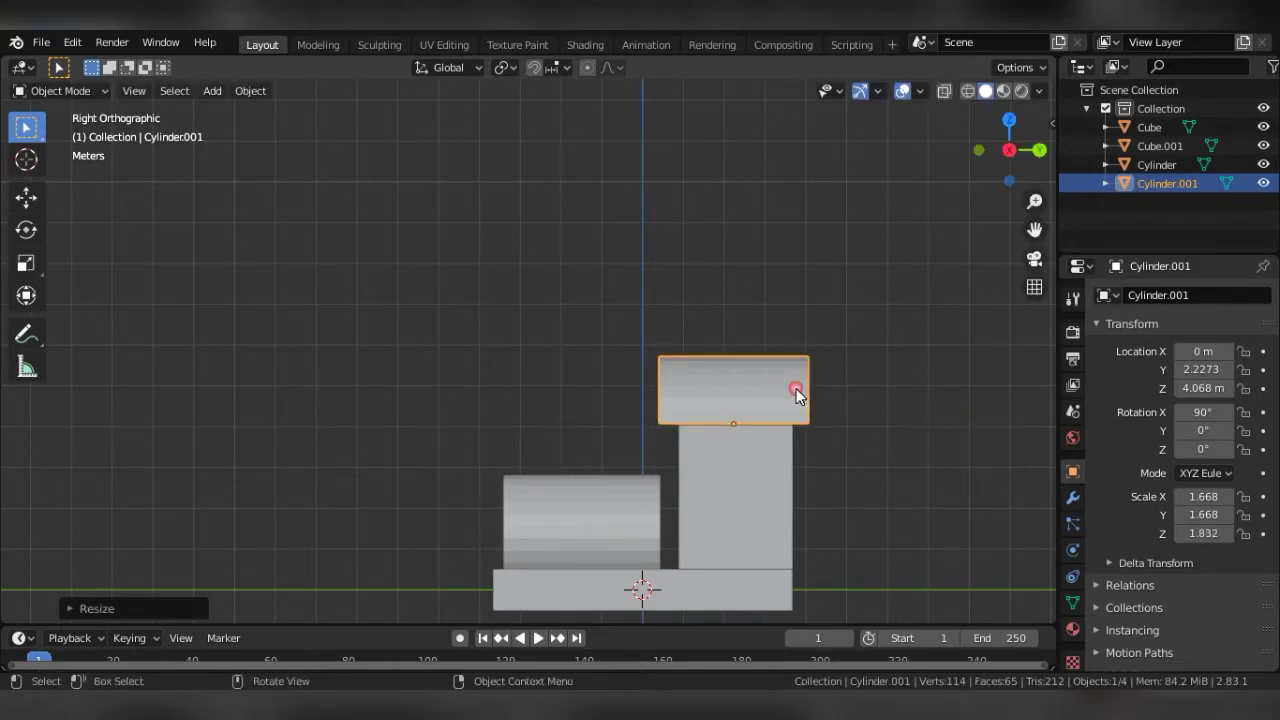
mouse_move(608, 394)
middle_mouse_down()
mouse_move(505, 343)
mouse_move(586, 342)
middle_mouse_up()
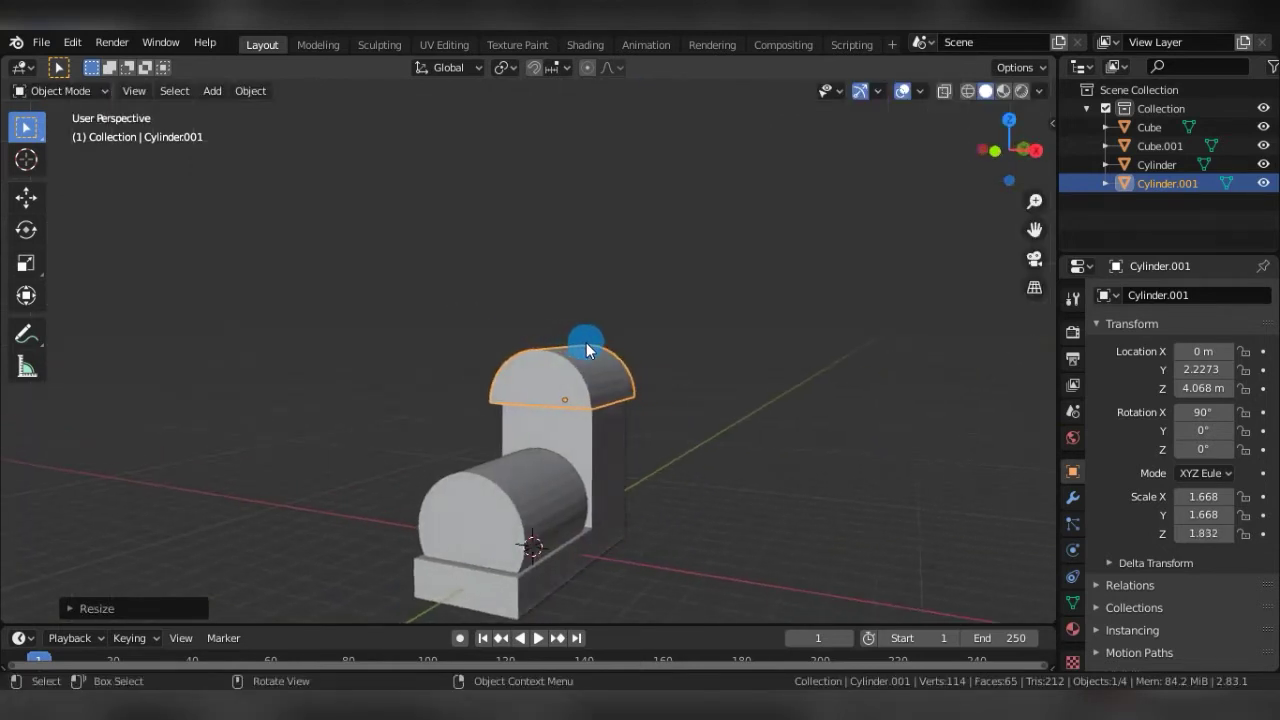
key("KP_3")
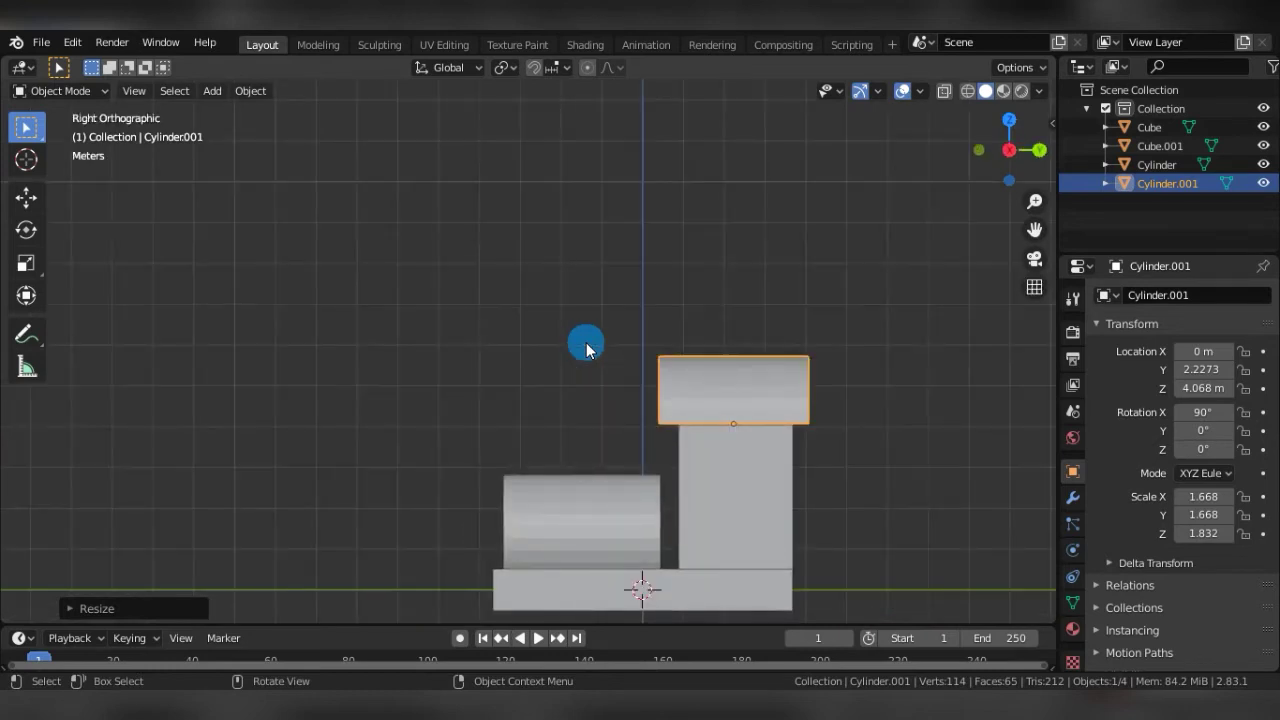
key("shift+a")
mouse_move(364, 308)
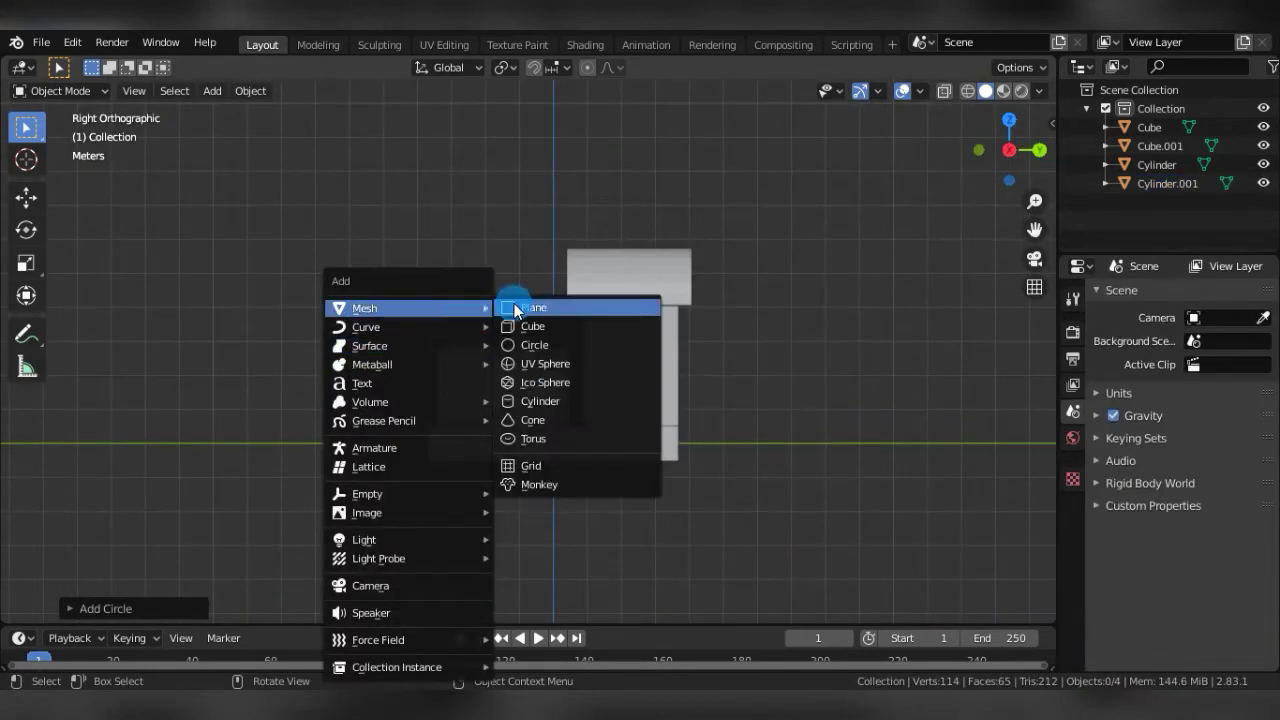
Add a circle, place it at Y -1.4879, Z 3.5269 above the boiler, scaled to 0.605.
left_click(535, 345)
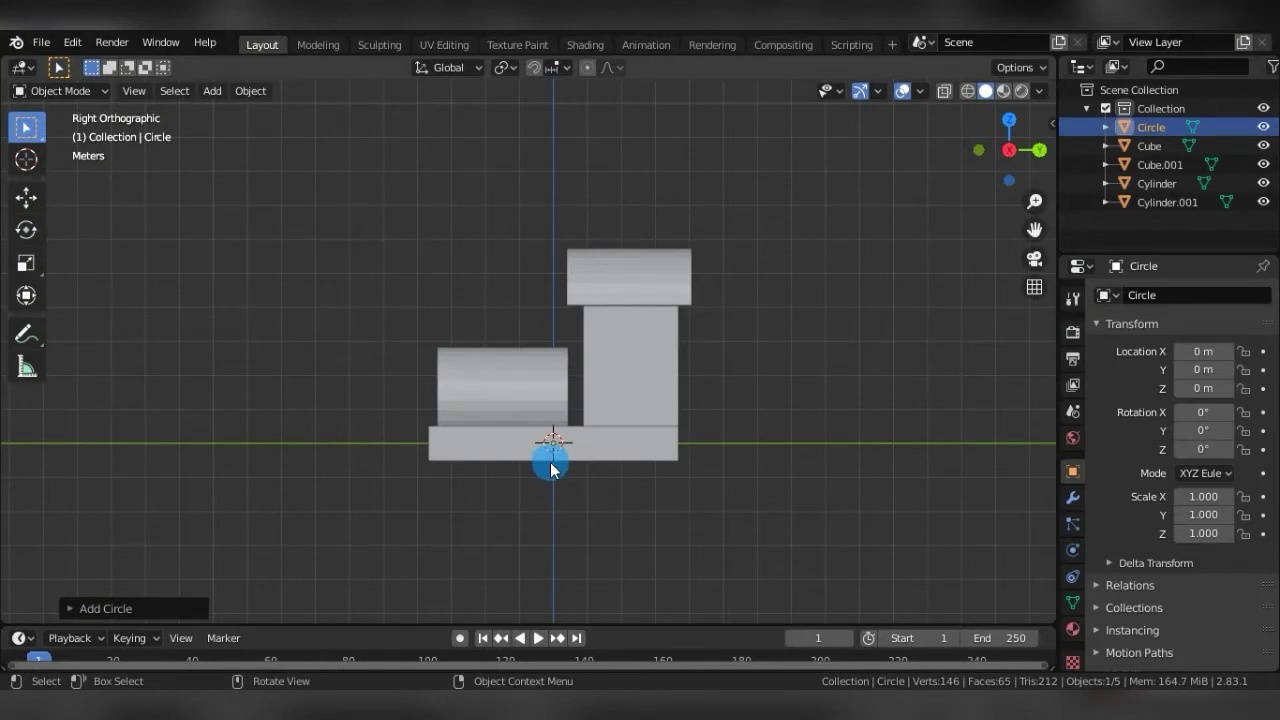
key("g")
key("y")
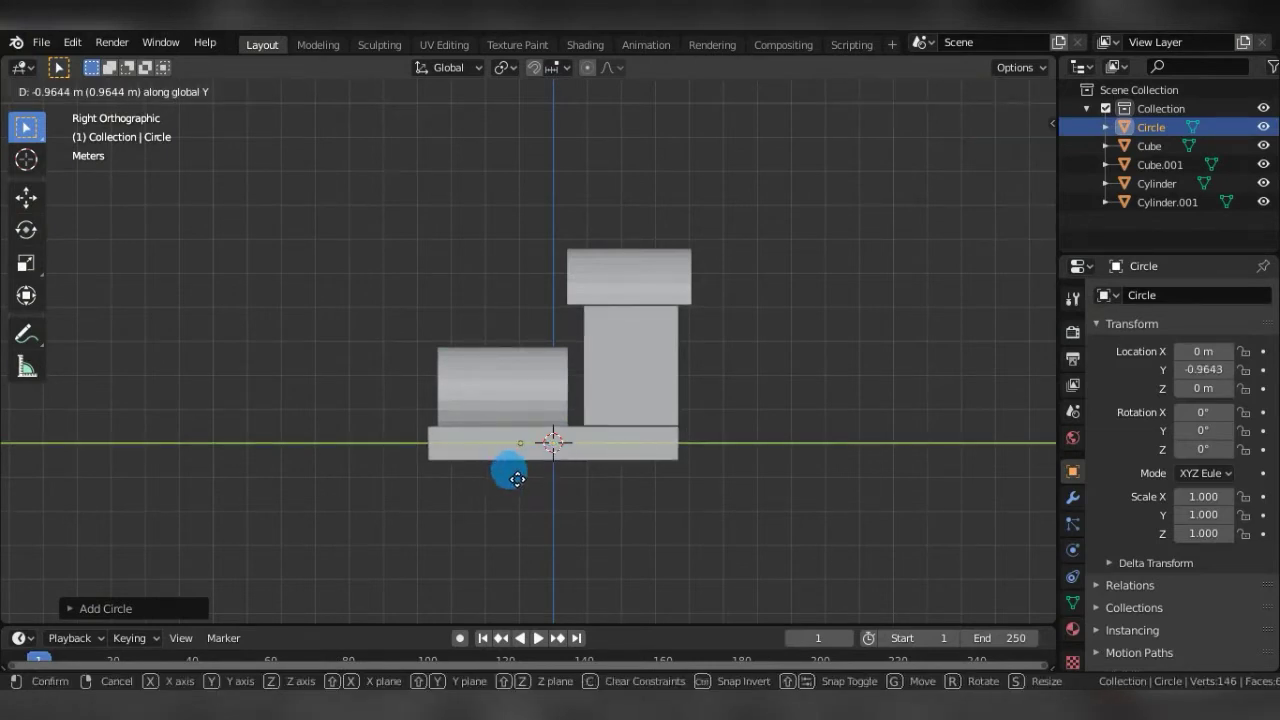
left_click(508, 484)
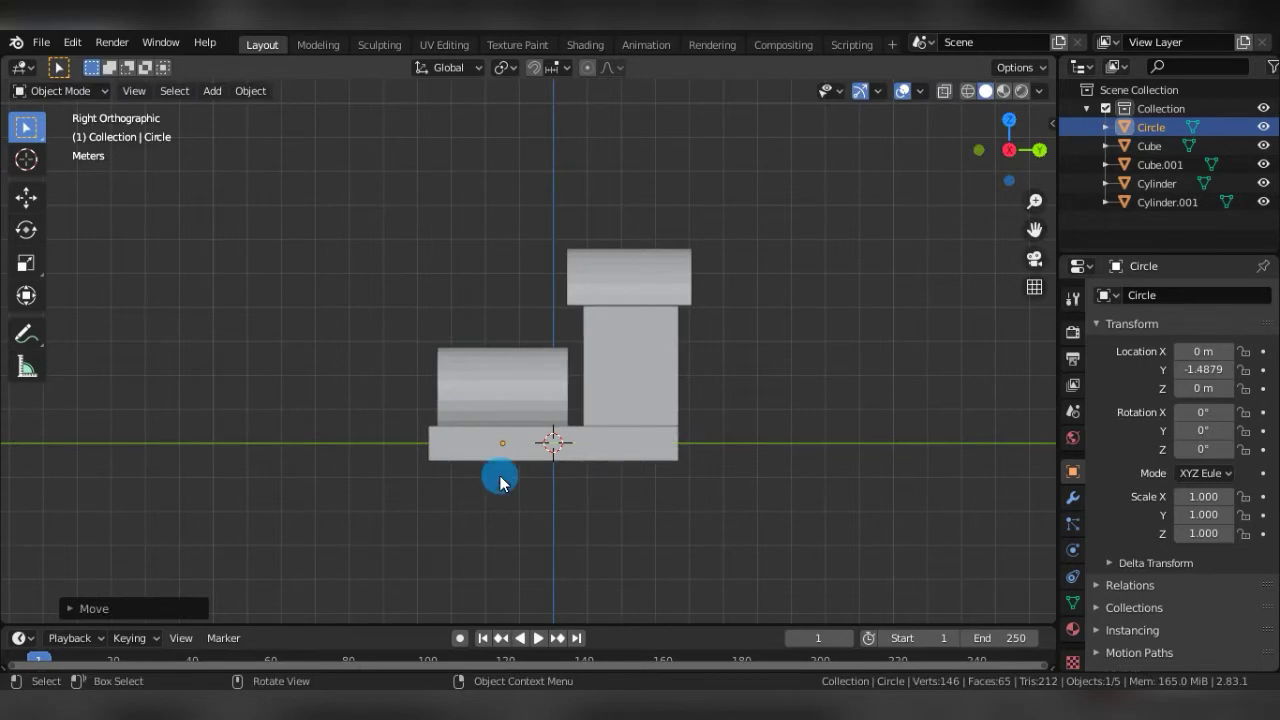
key("g")
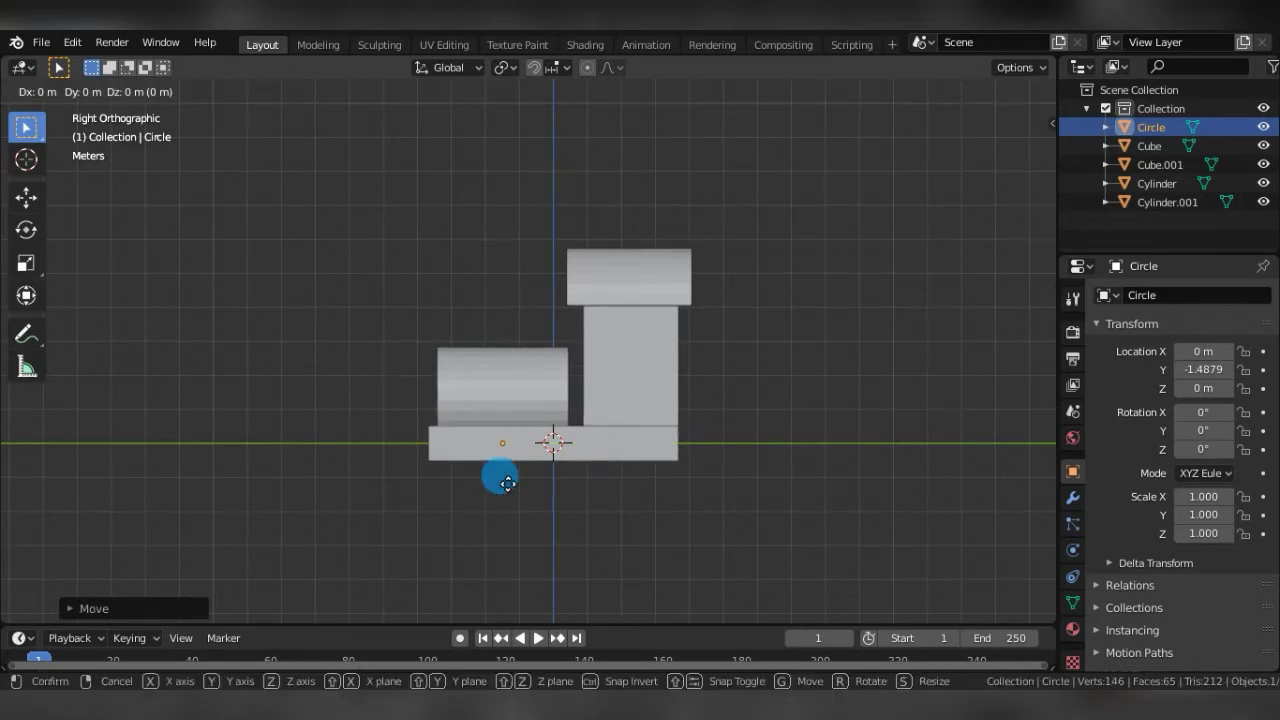
key("z")
left_click(510, 358)
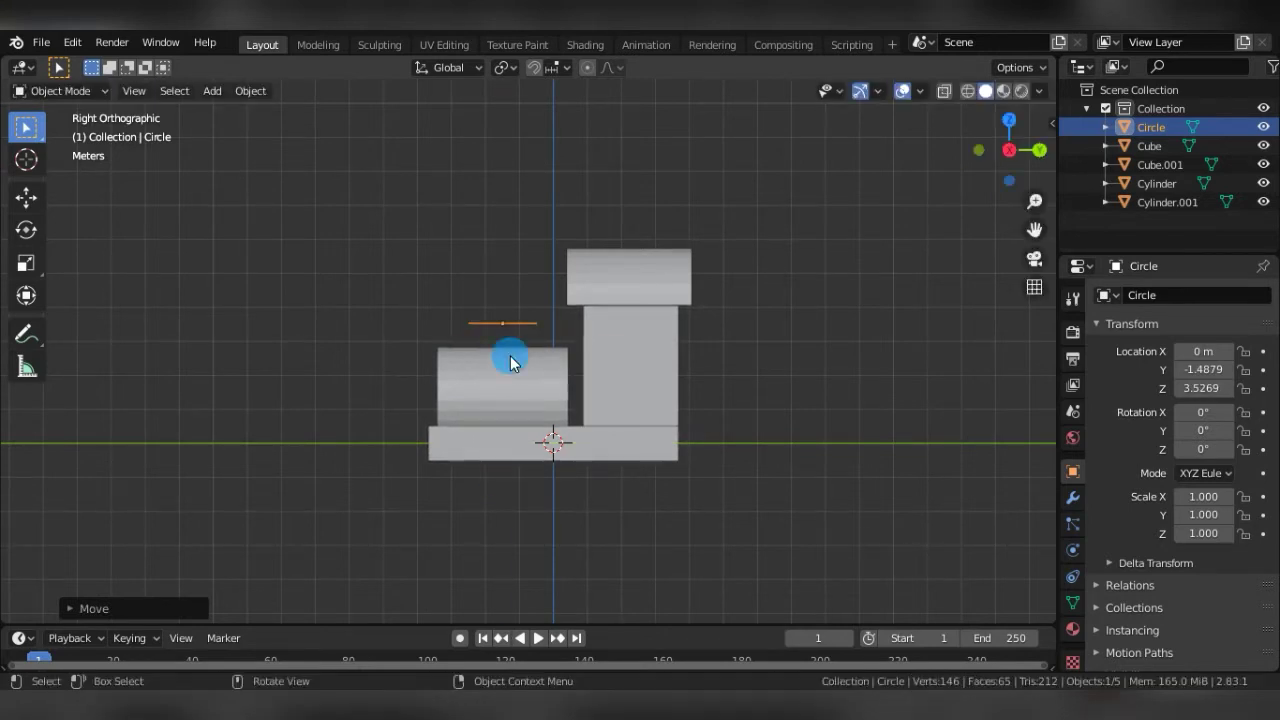
middle_click_drag(510, 358, 550, 415)
key("s")
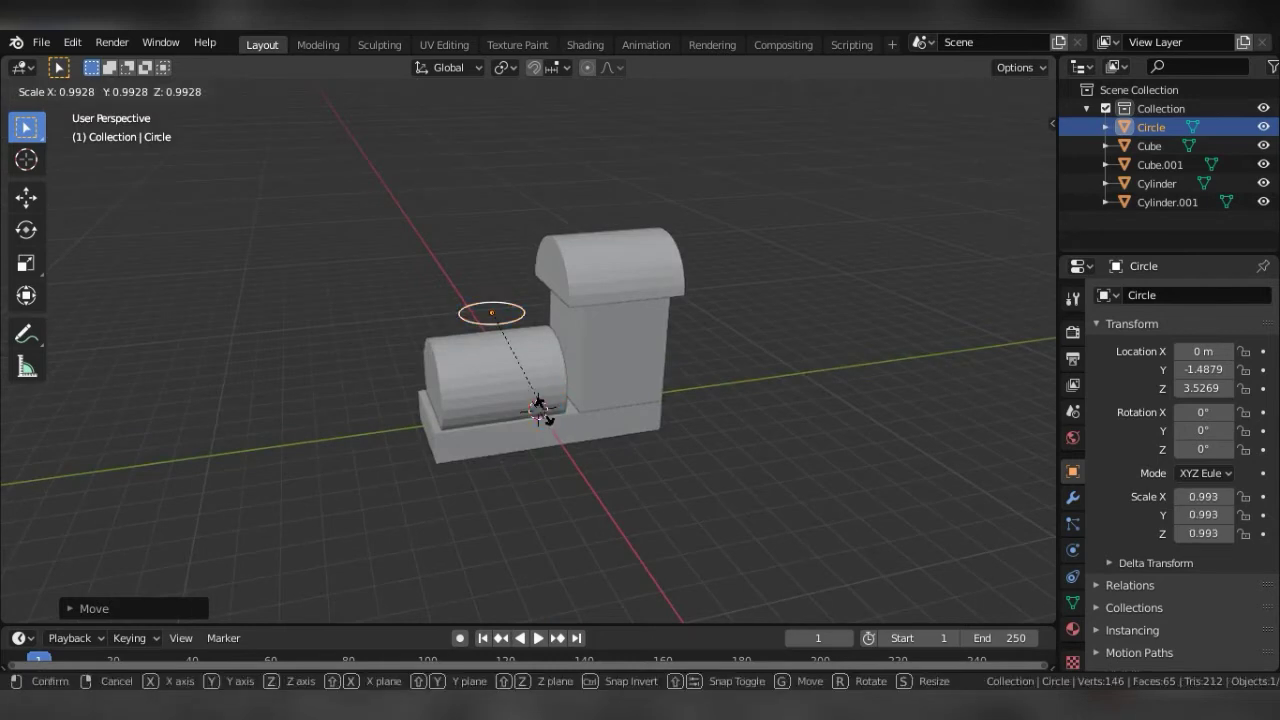
left_click(520, 377)
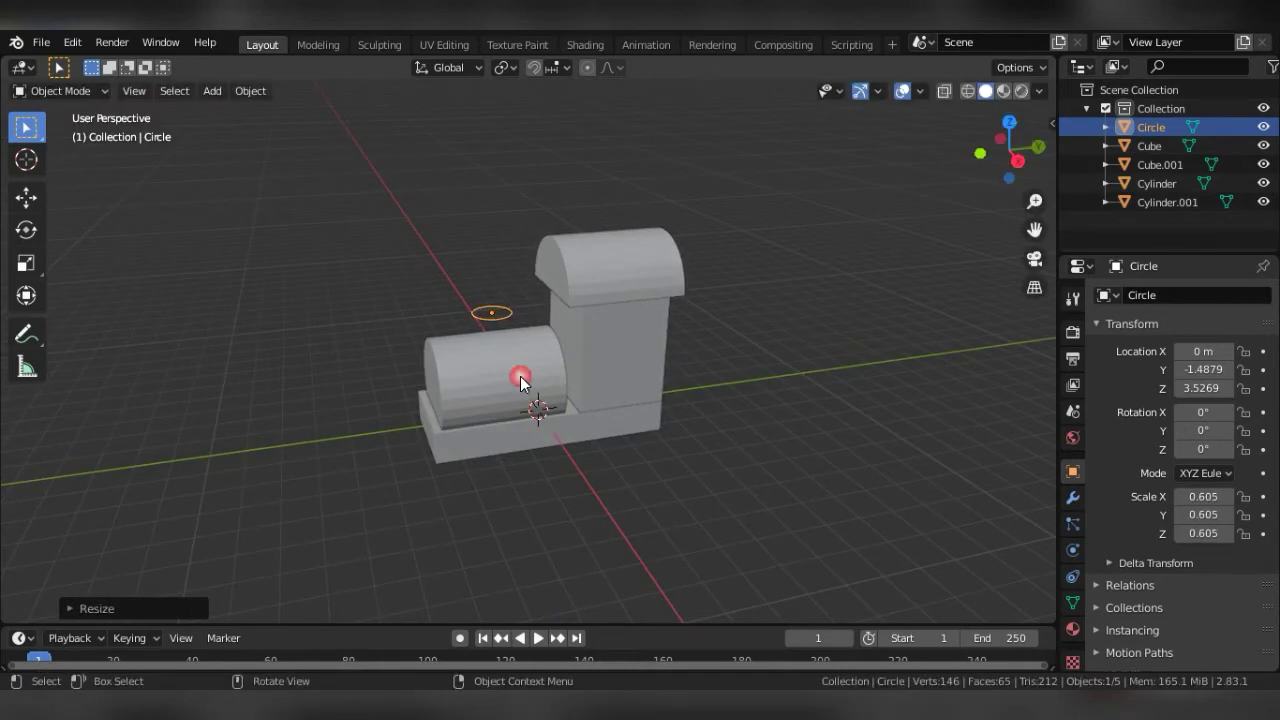
key("KP_3")
Extrude the circle upward into a short tube and widen its top ring.
key("Tab")
middle_click_drag(520, 376, 481, 343)
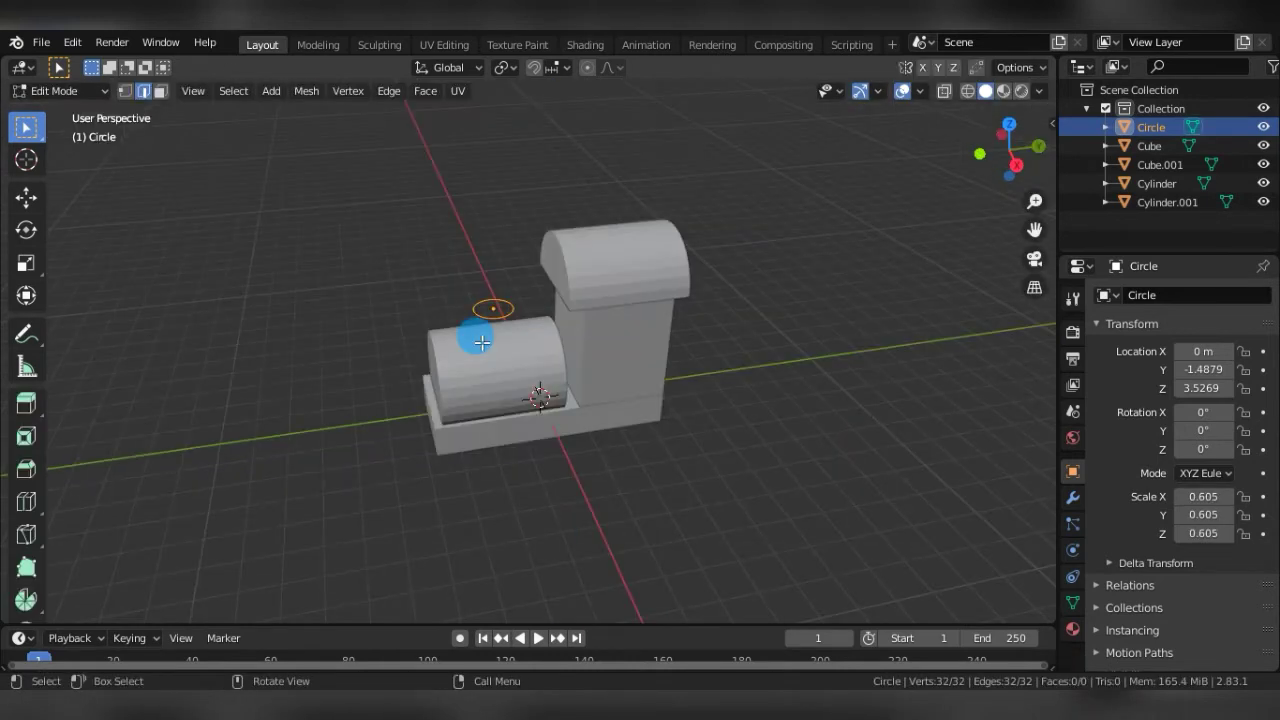
key("e")
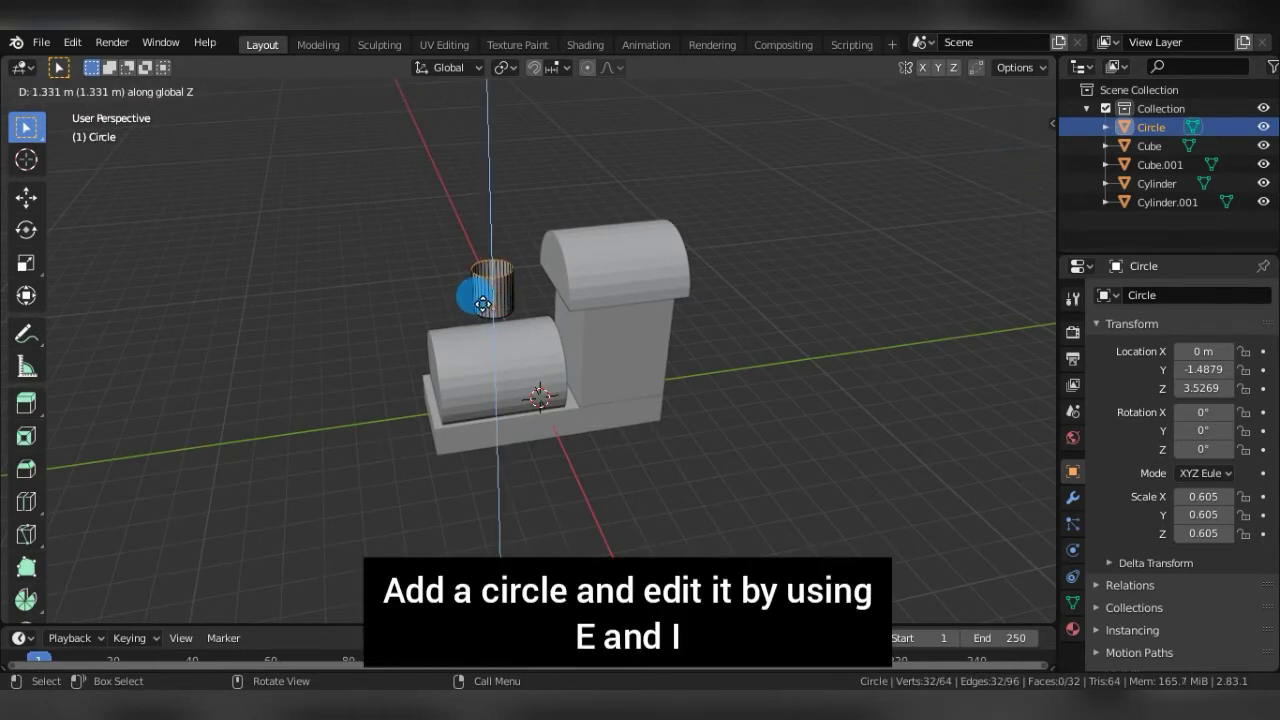
left_click(466, 288)
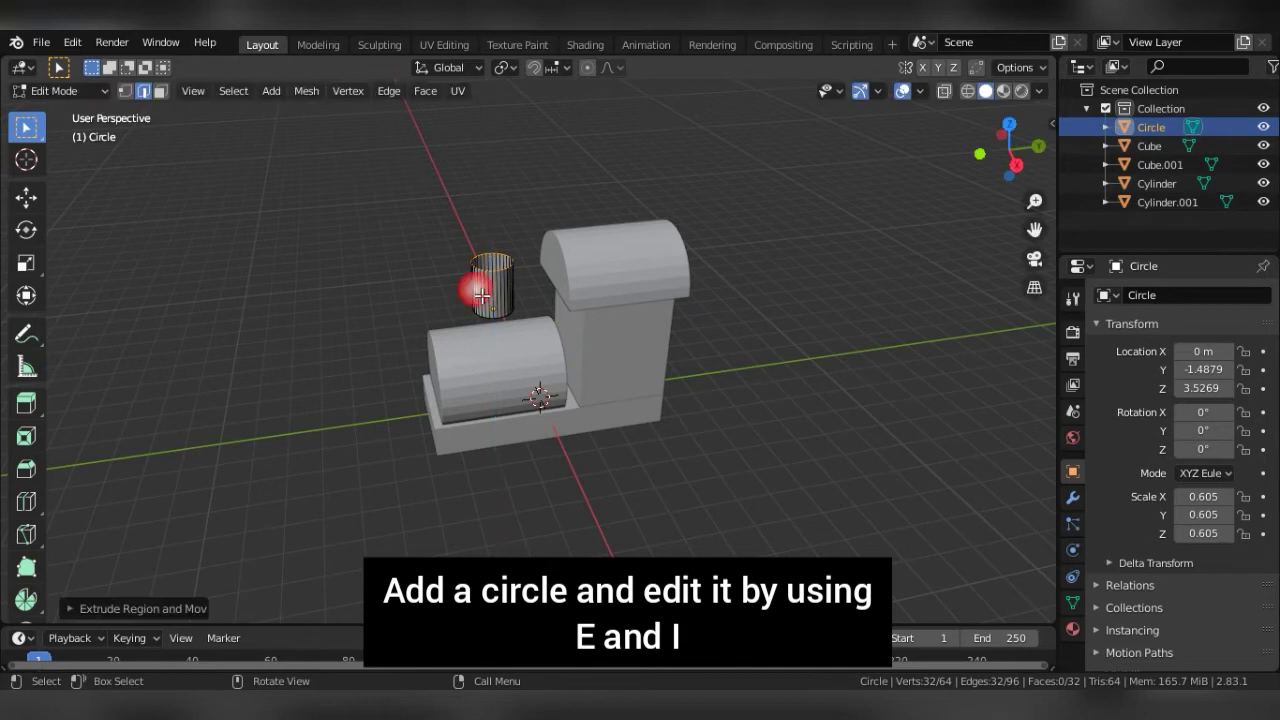
middle_click_drag(466, 288, 443, 240)
key("s")
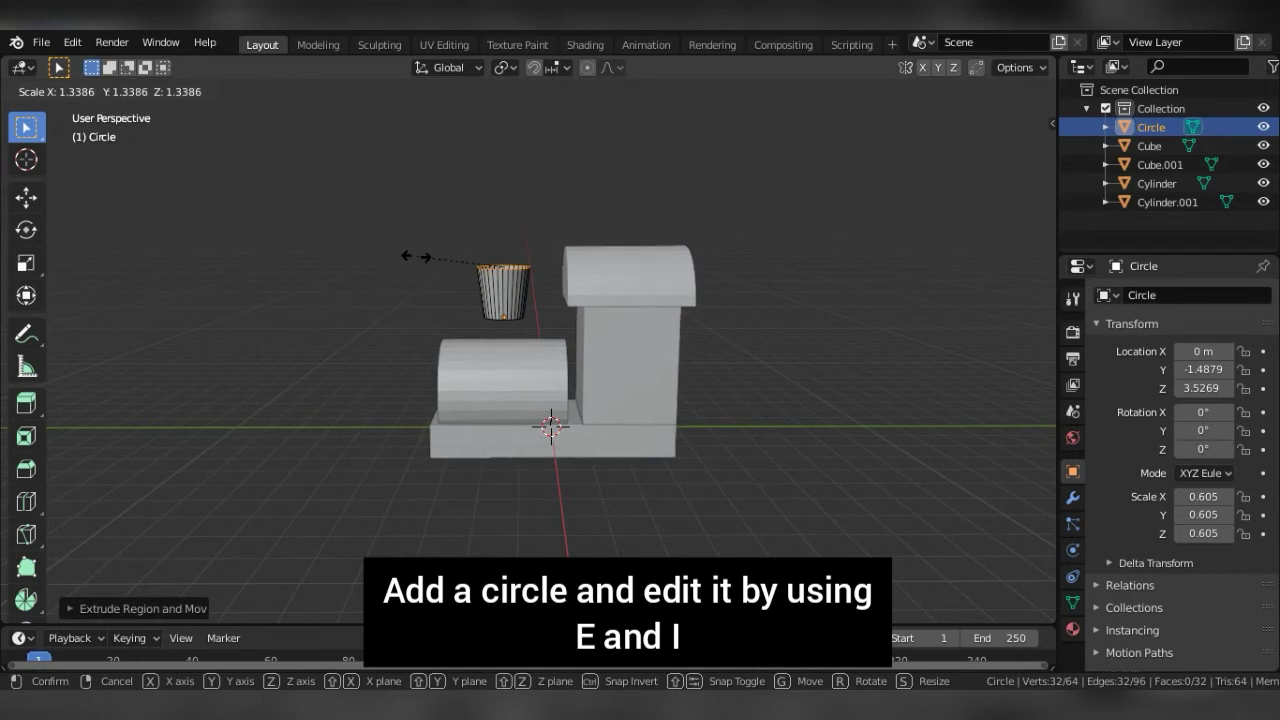
left_click(425, 256)
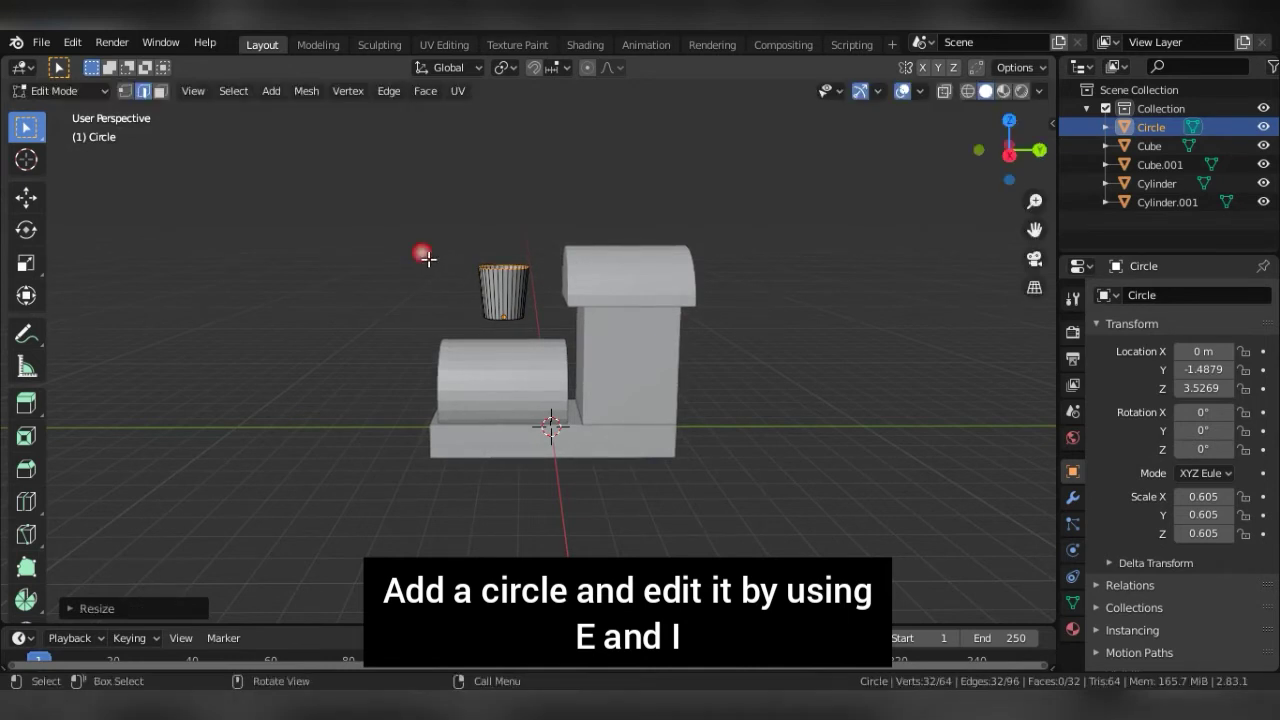
key("KP_3")
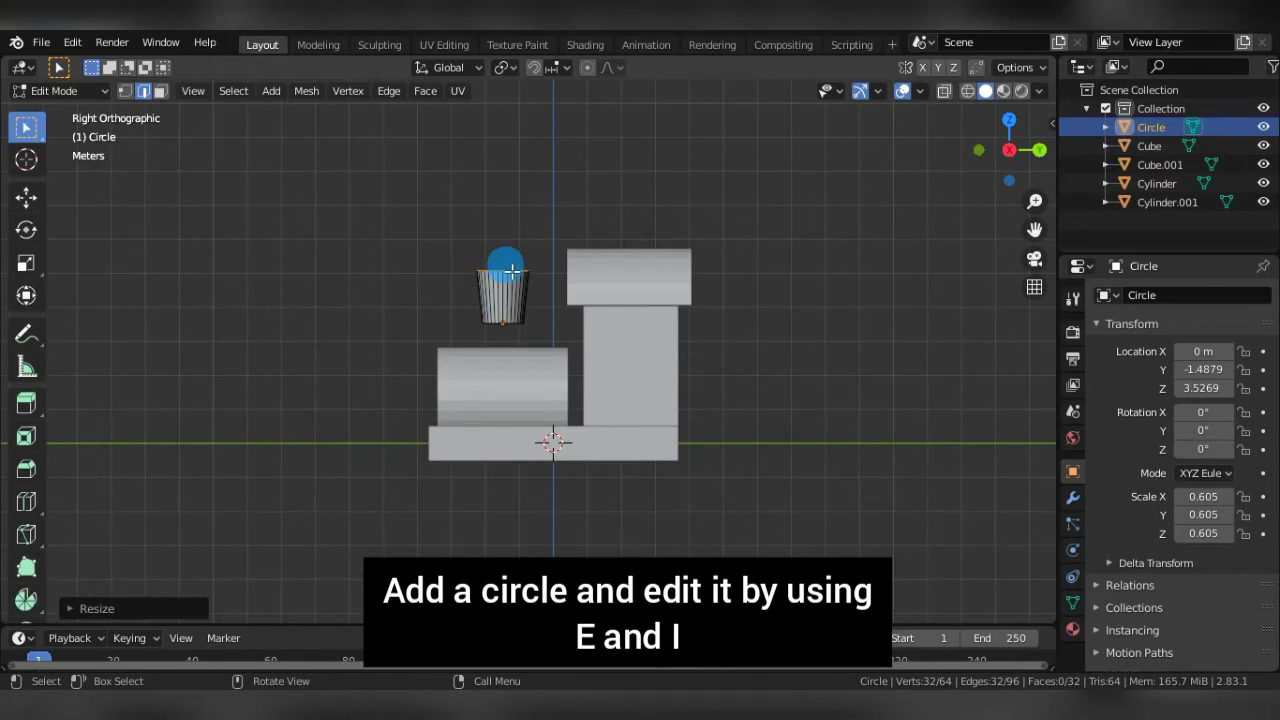
Extrude a second section, narrow its top ring, and cap the open top with a face.
key("e")
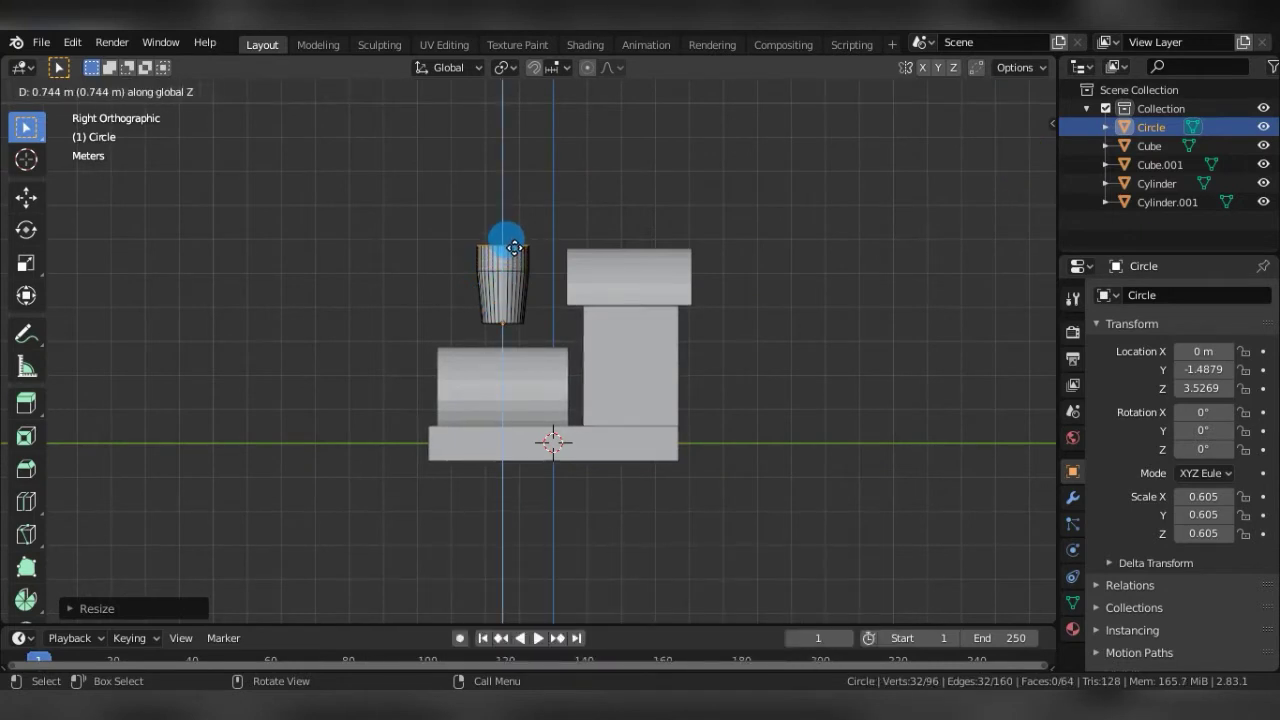
left_click(514, 248)
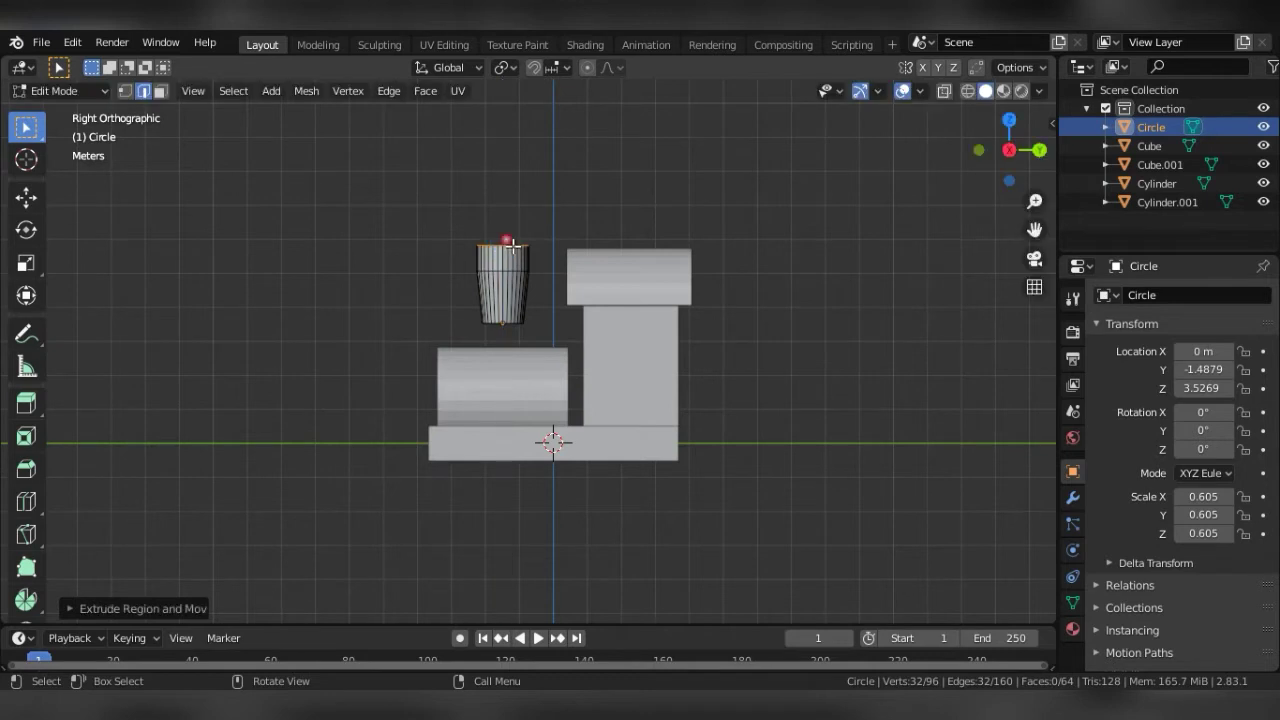
key("s")
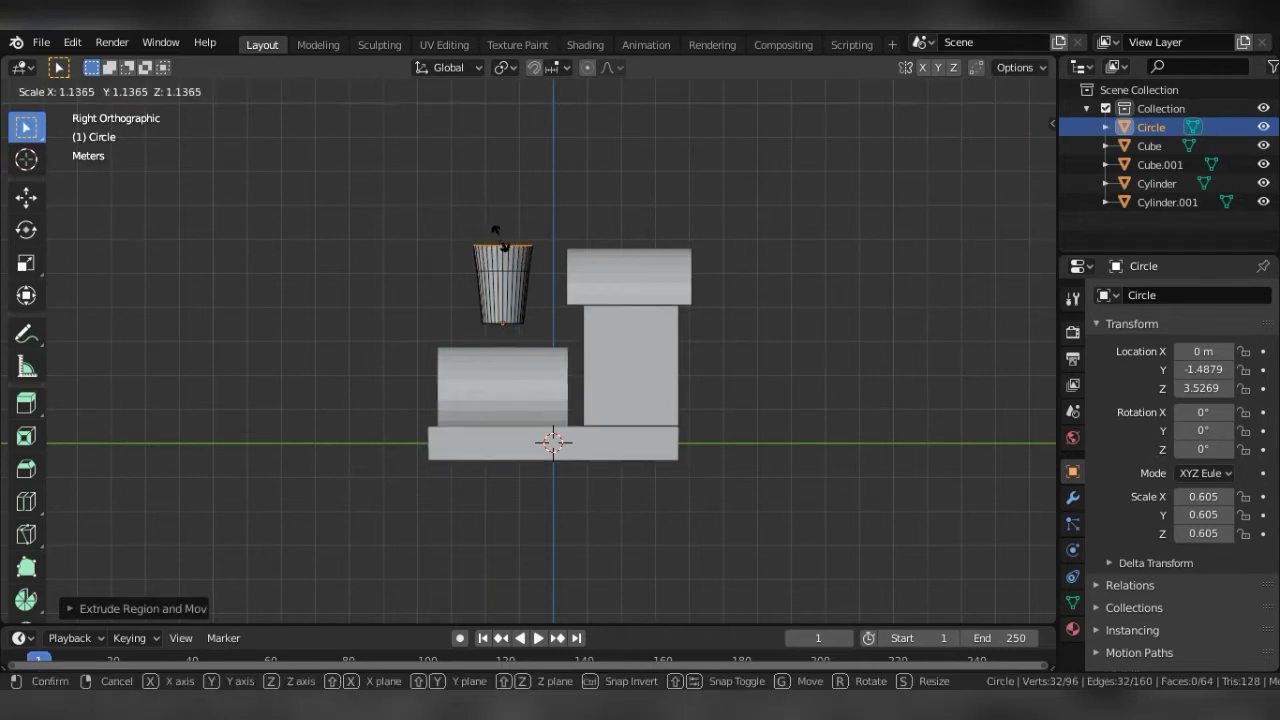
key("Escape")
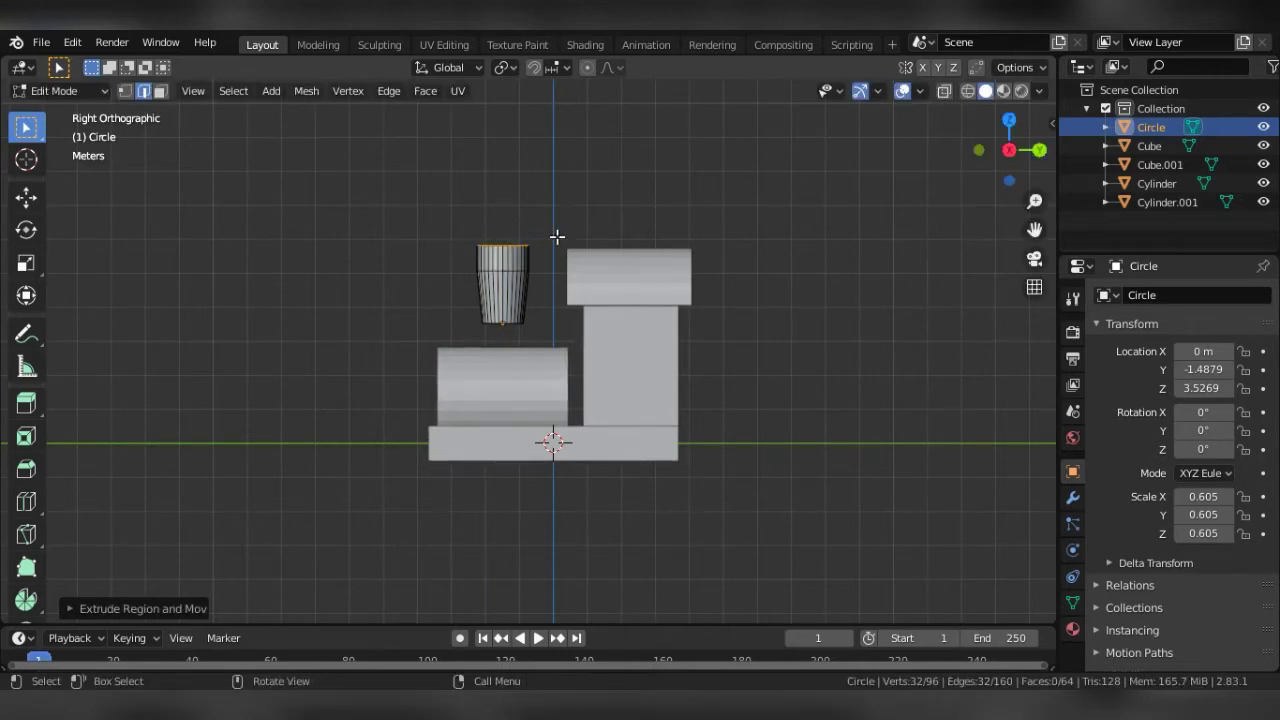
key("s")
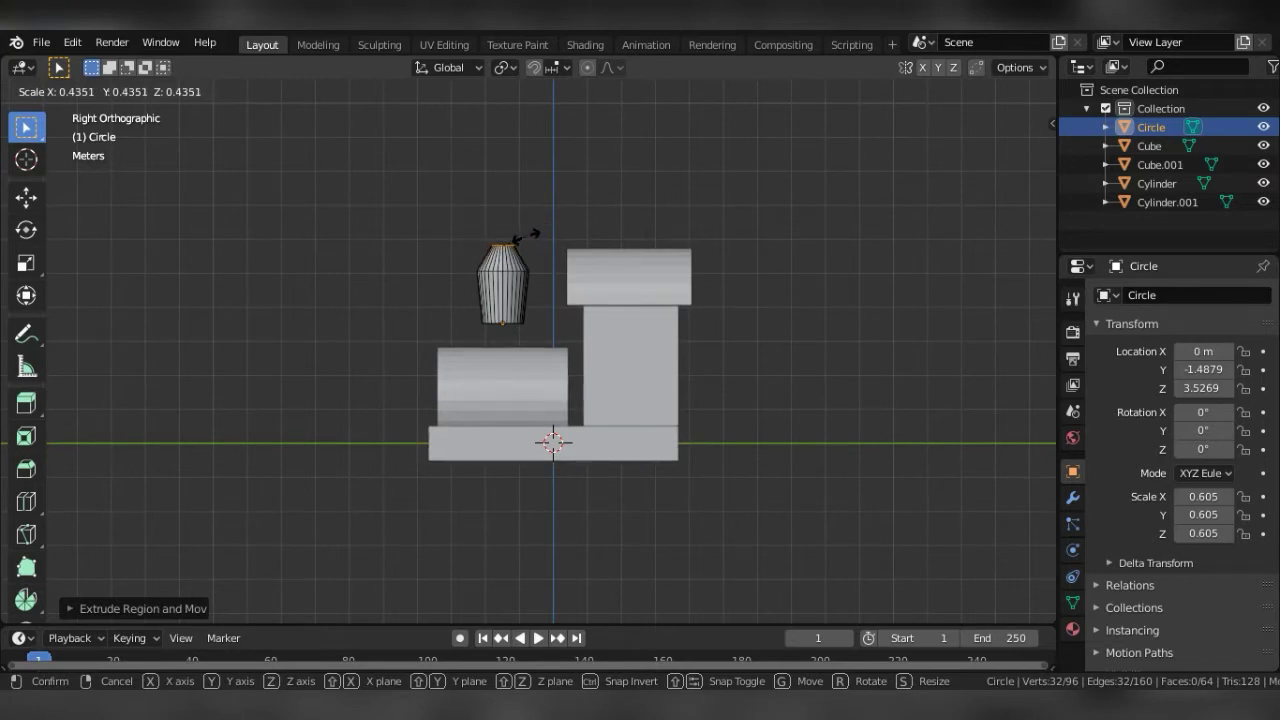
left_click(531, 242)
middle_click_drag(529, 244, 521, 338)
key("f")
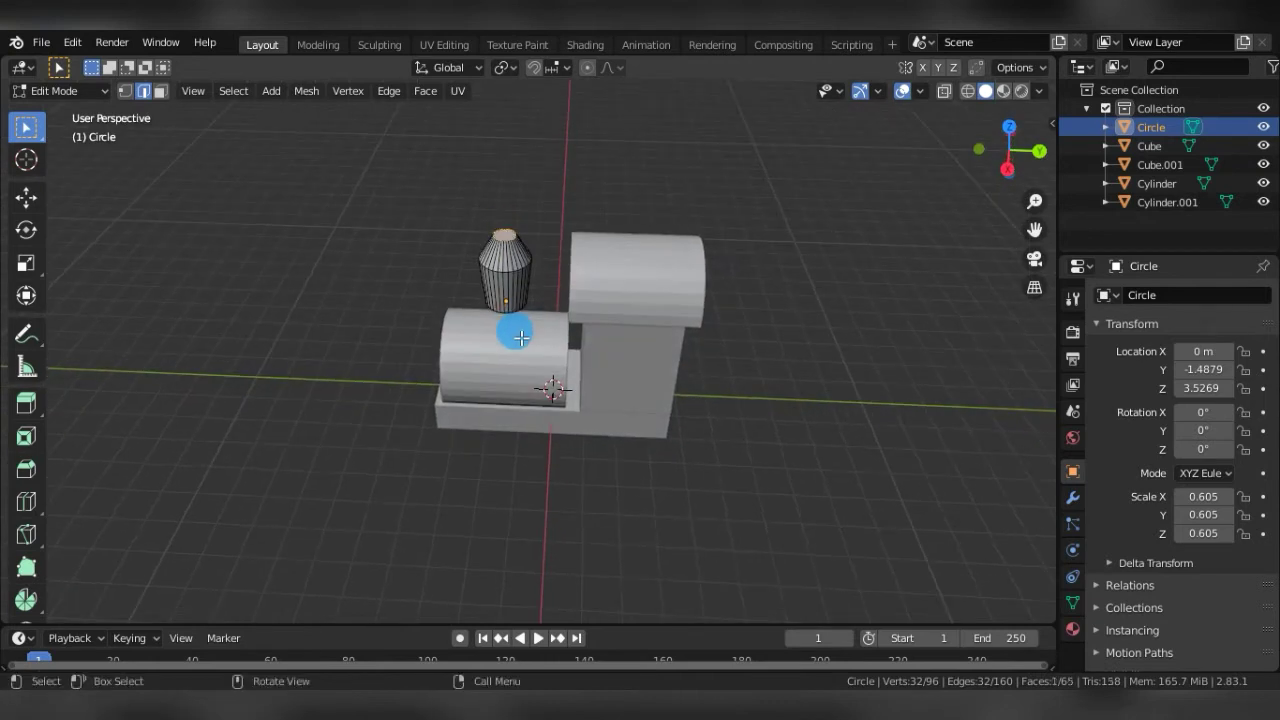
key("KP_3")
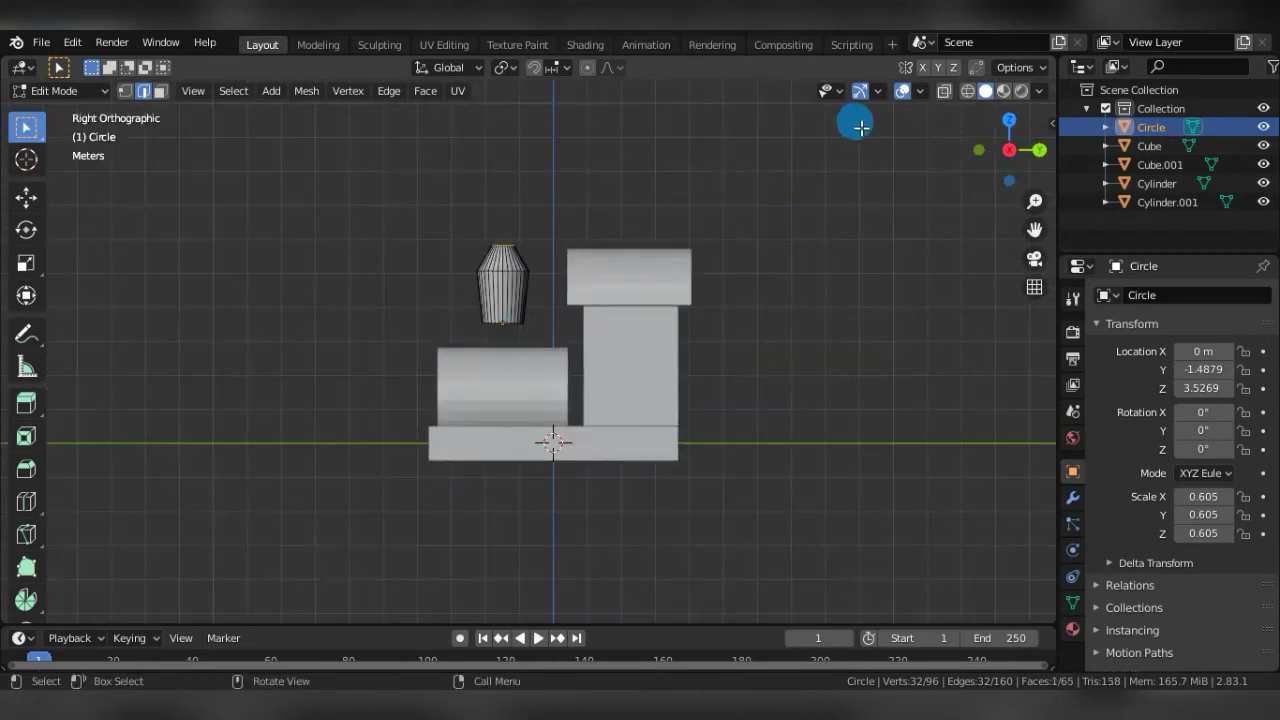
In wireframe view, select and narrow the chimney's bottom ring to taper its base.
left_click(967, 91)
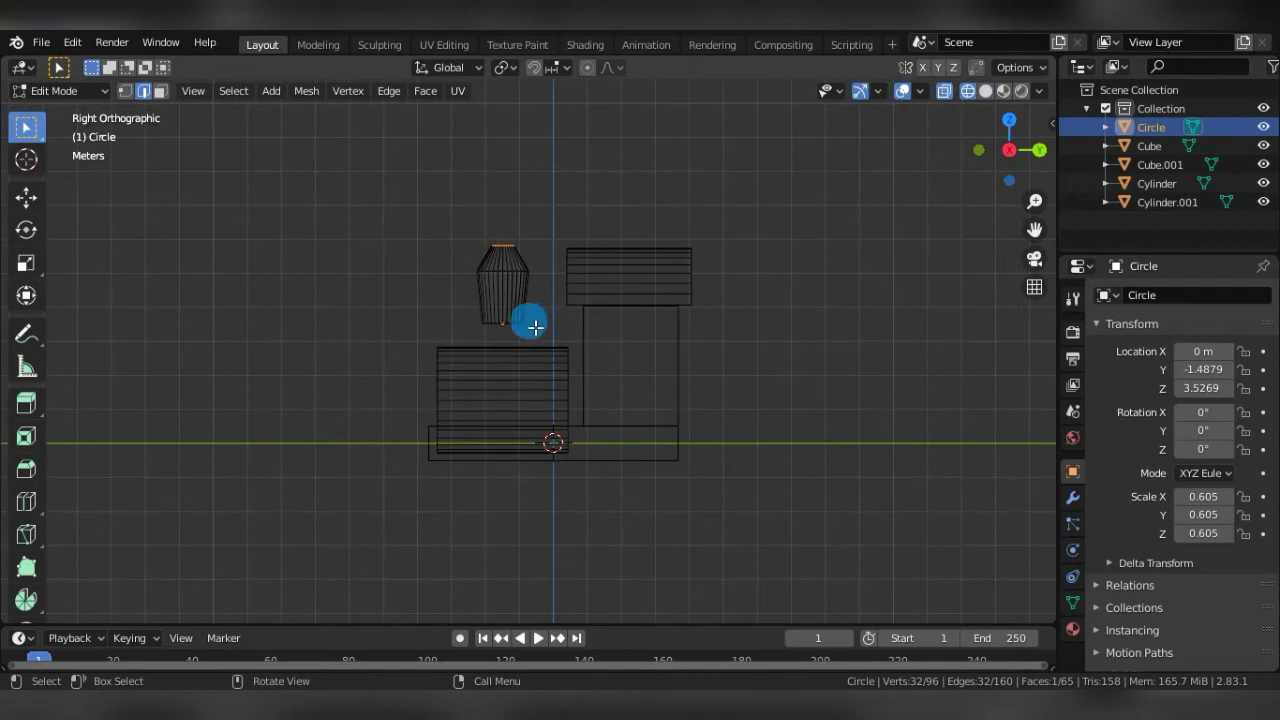
left_click_drag(460, 315, 546, 336)
key("s")
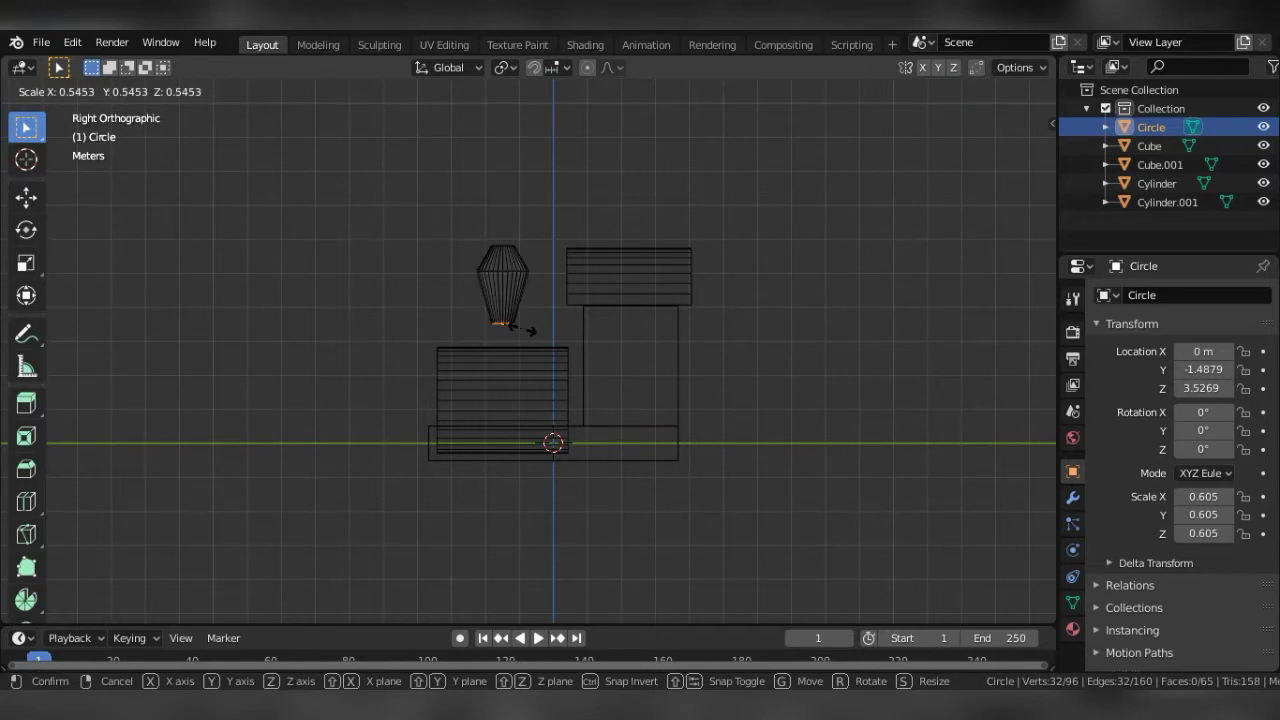
left_click(522, 331)
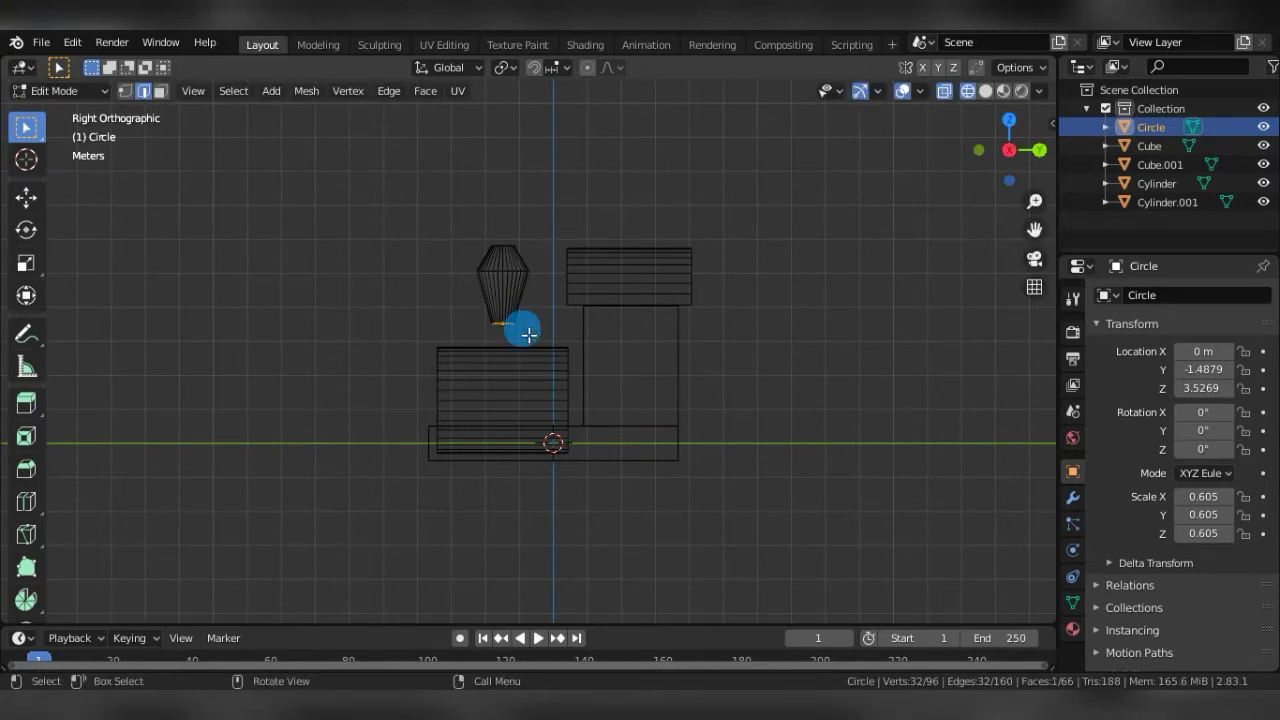
middle_click_drag(522, 331, 608, 297)
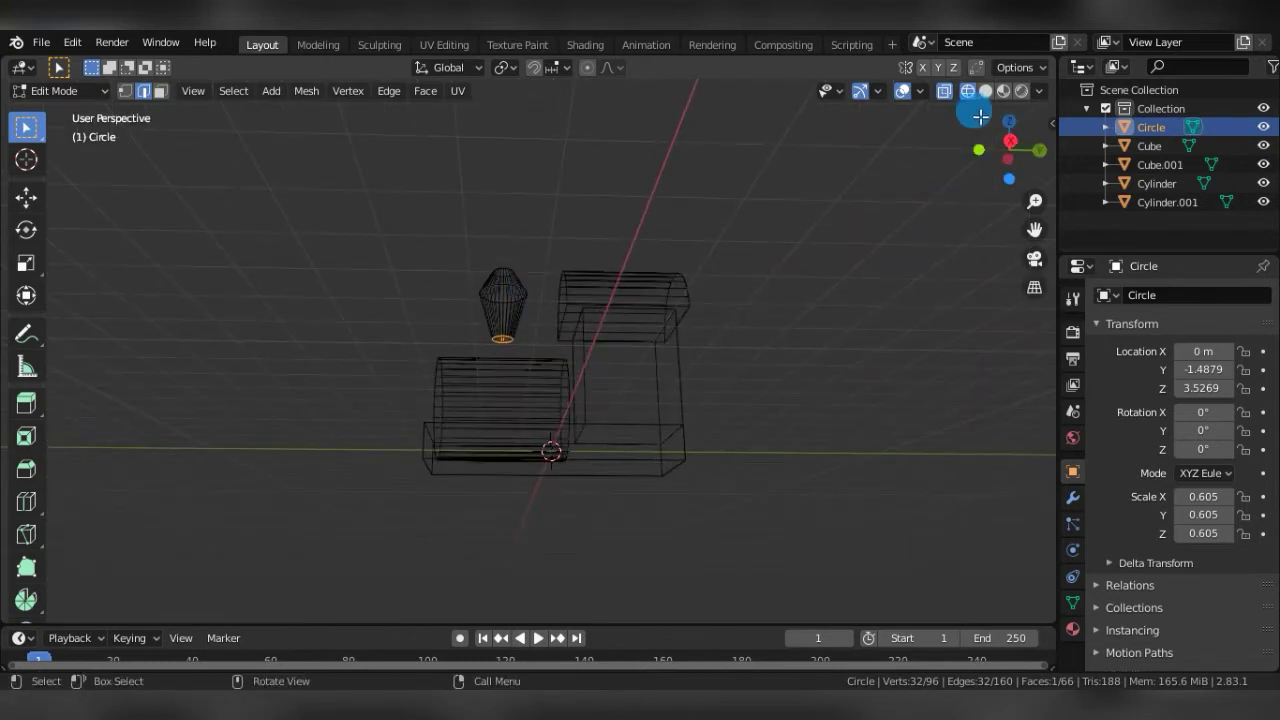
left_click(986, 95)
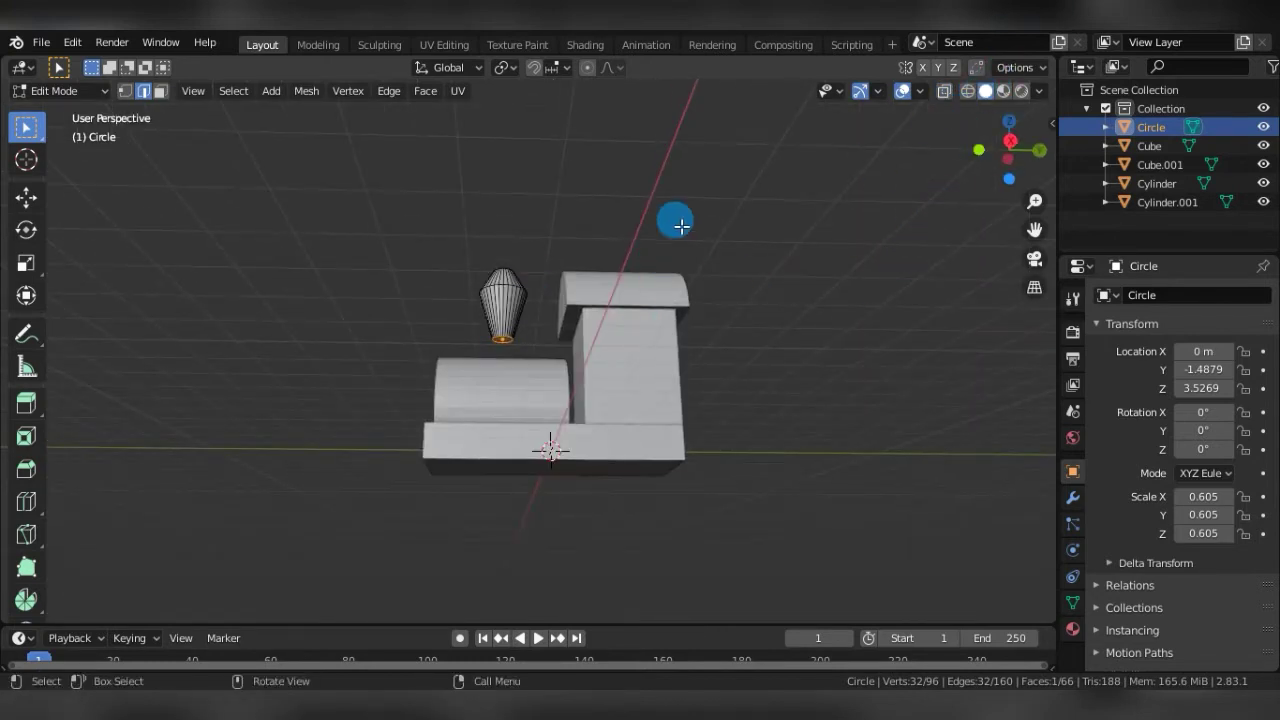
Lower the chimney along Z to Z 2.4688 so it rests on the boiler top.
key("Tab")
mouse_move(601, 188)
middle_mouse_down()
mouse_move(588, 269)
mouse_move(604, 287)
middle_mouse_up()
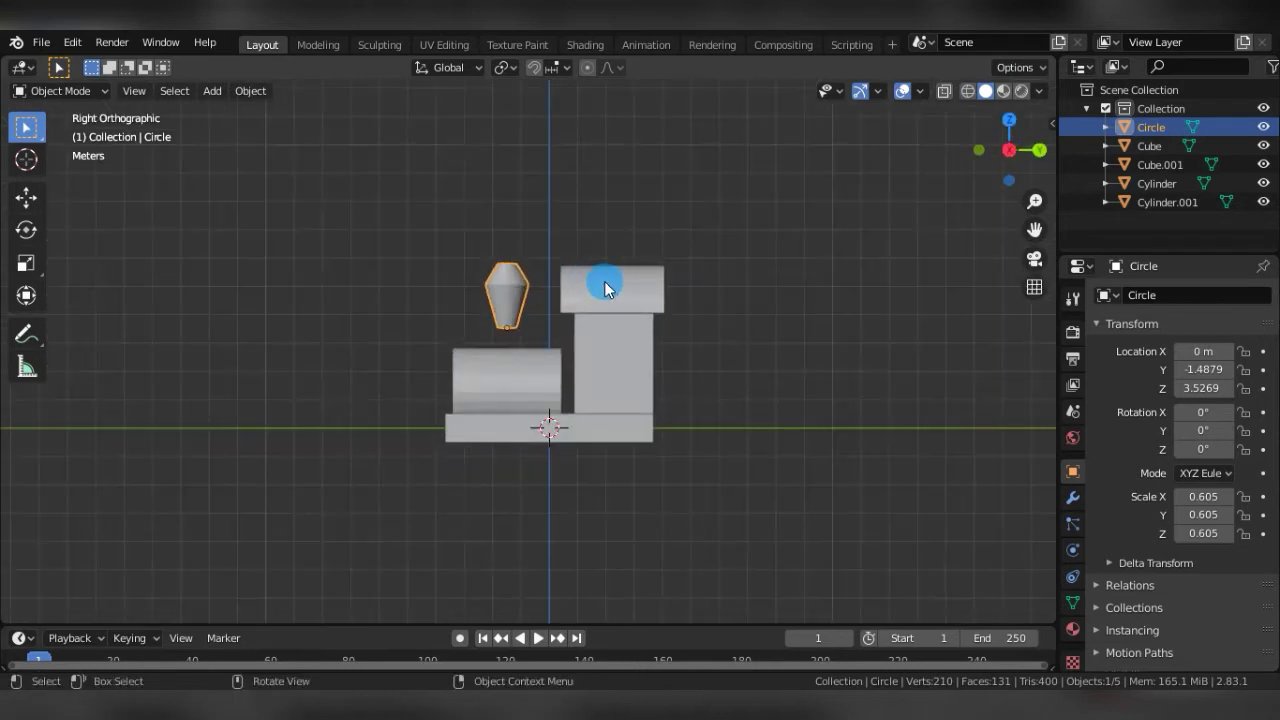
key("g")
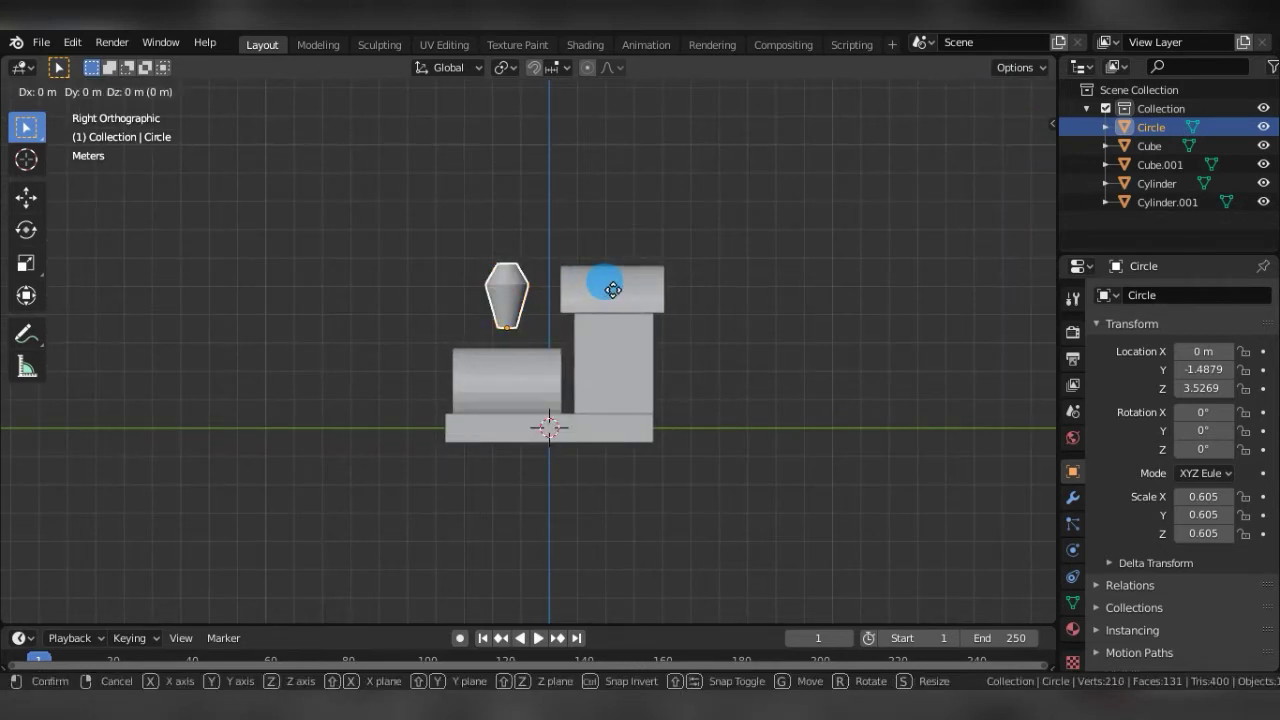
key("z")
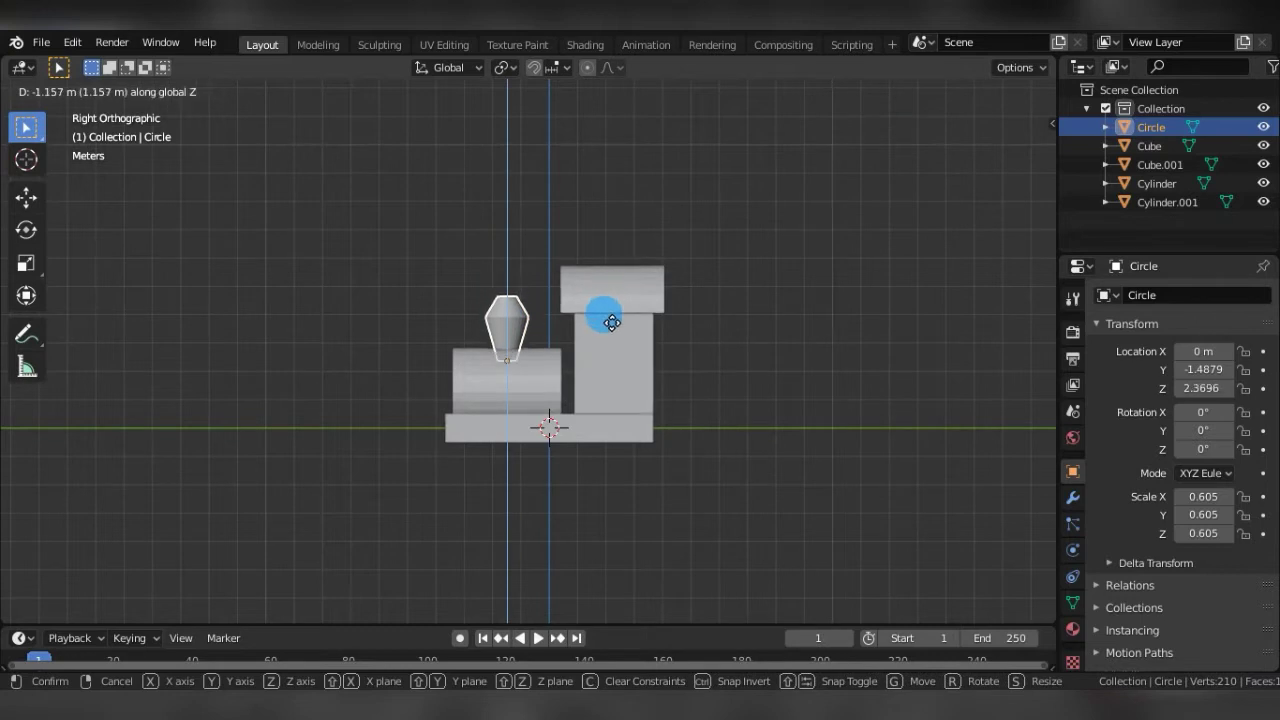
left_click(550, 319)
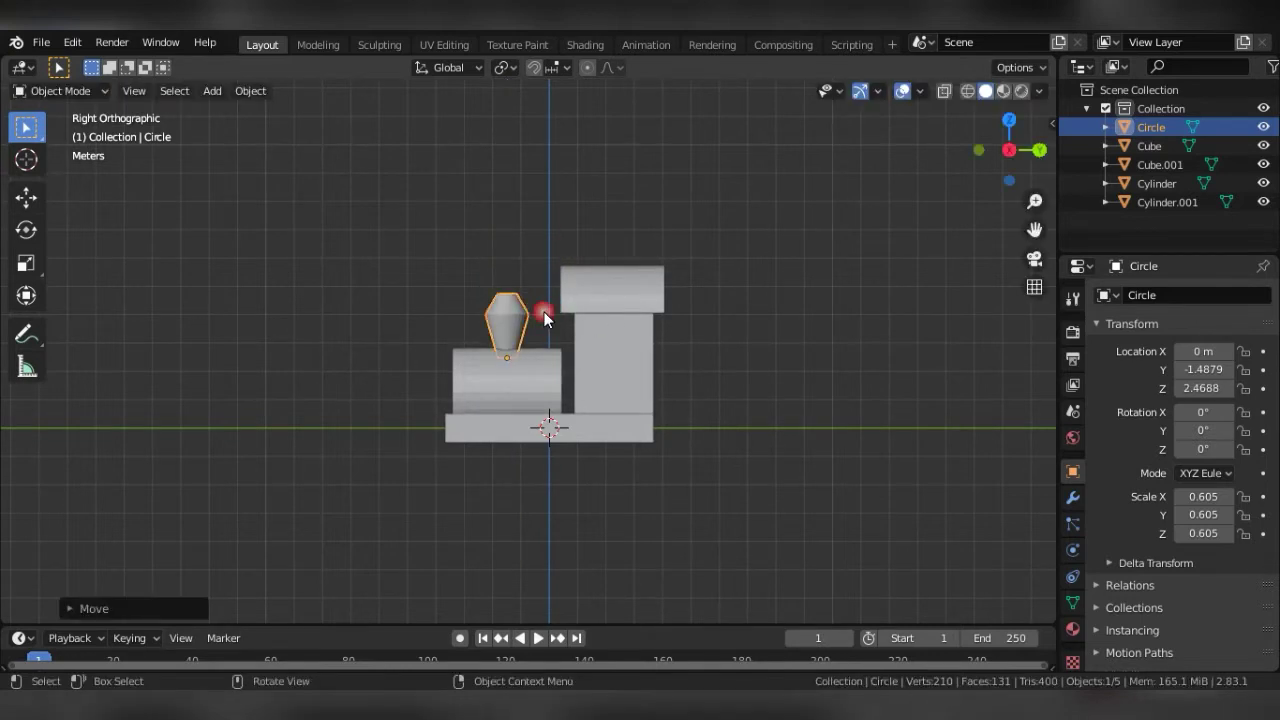
mouse_move(543, 309)
middle_mouse_down()
mouse_move(563, 294)
mouse_move(707, 306)
mouse_move(749, 333)
mouse_move(644, 316)
mouse_move(589, 342)
mouse_move(581, 333)
middle_mouse_up()
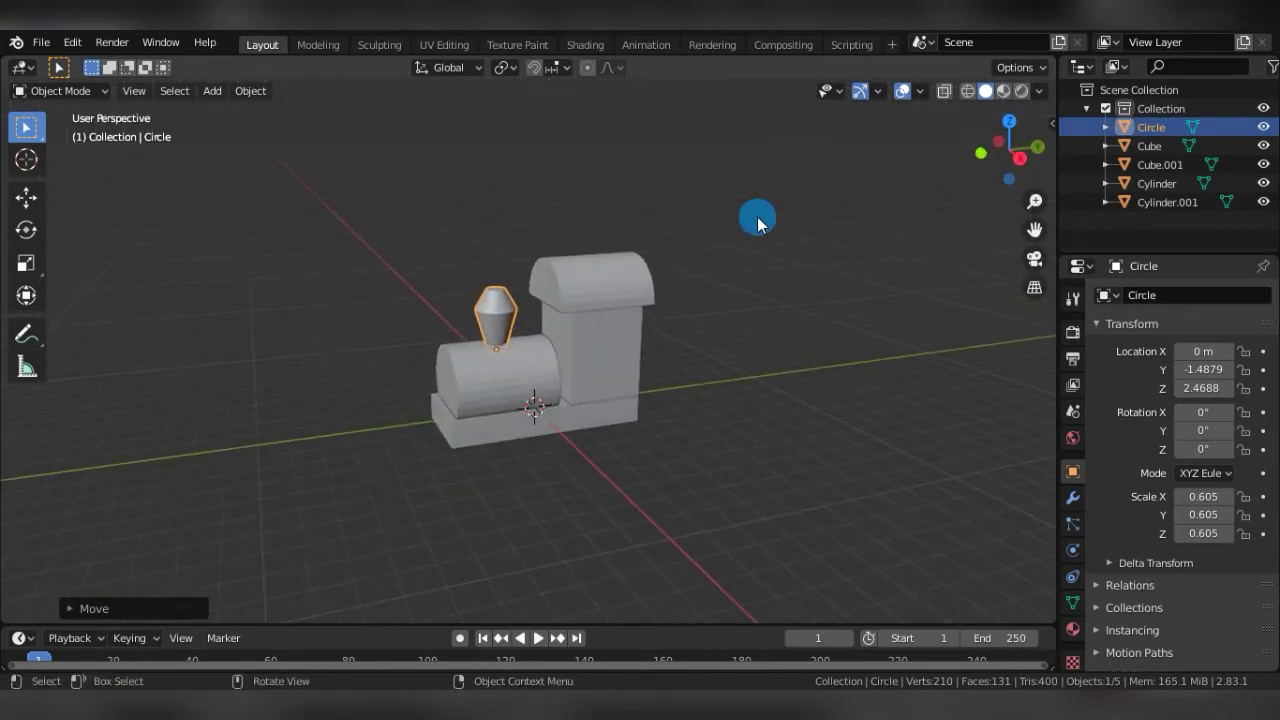
mouse_move(757, 217)
middle_mouse_down()
mouse_move(691, 225)
mouse_move(694, 209)
mouse_move(606, 340)
middle_mouse_up()
scroll(691, 225, "up", 2)
Give the boiler Cylinder a Subdivision Surface modifier at viewport level 6 and enter Edit Mode.
left_click(587, 372)
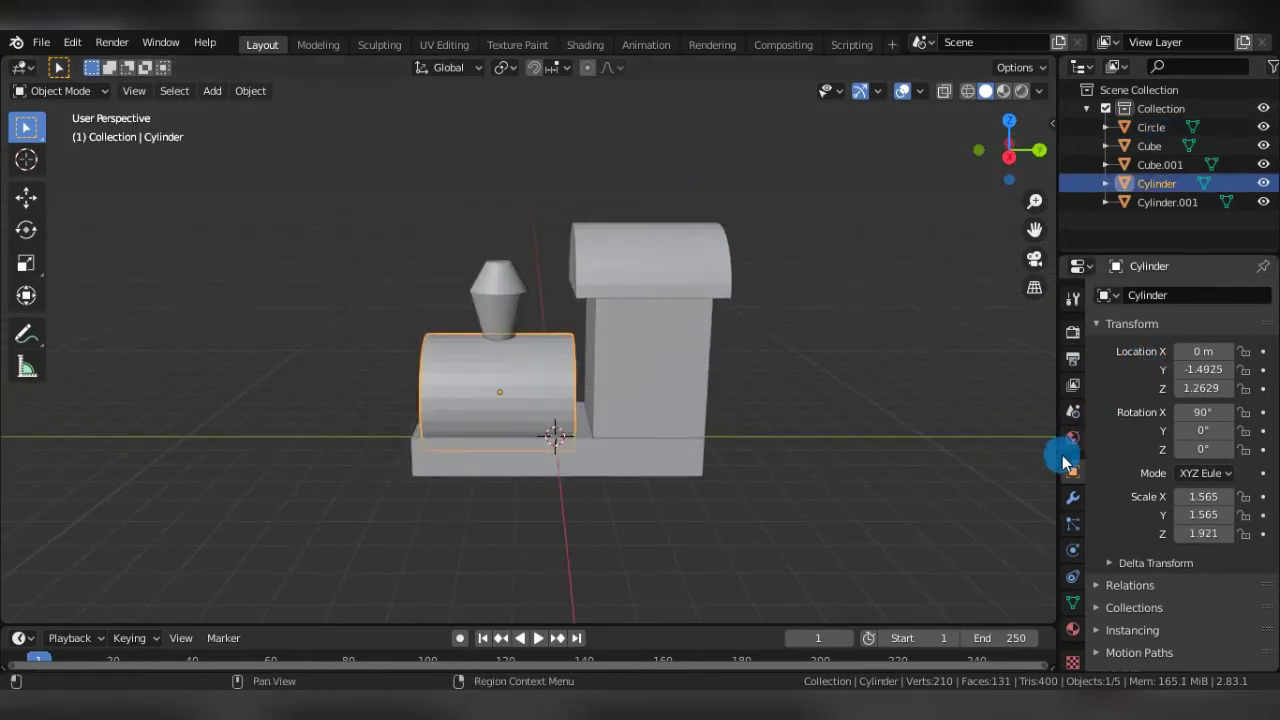
left_click(1072, 496)
left_click(1179, 294)
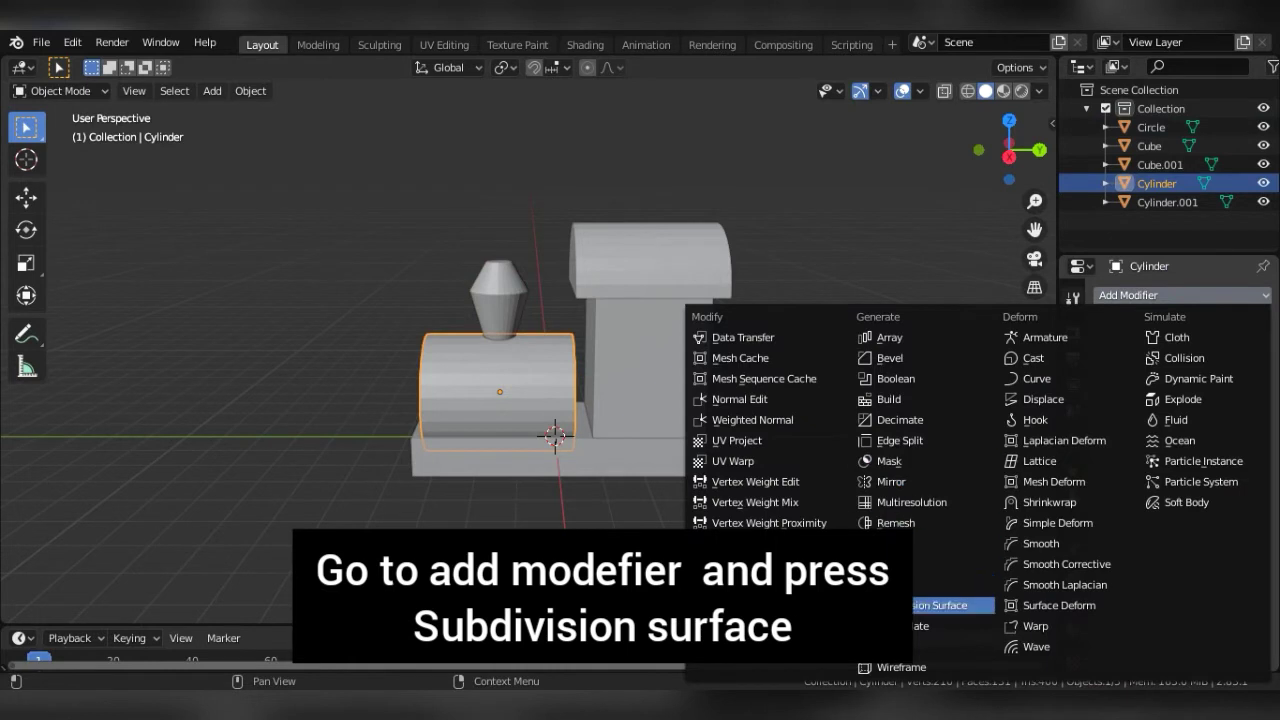
left_click(900, 605)
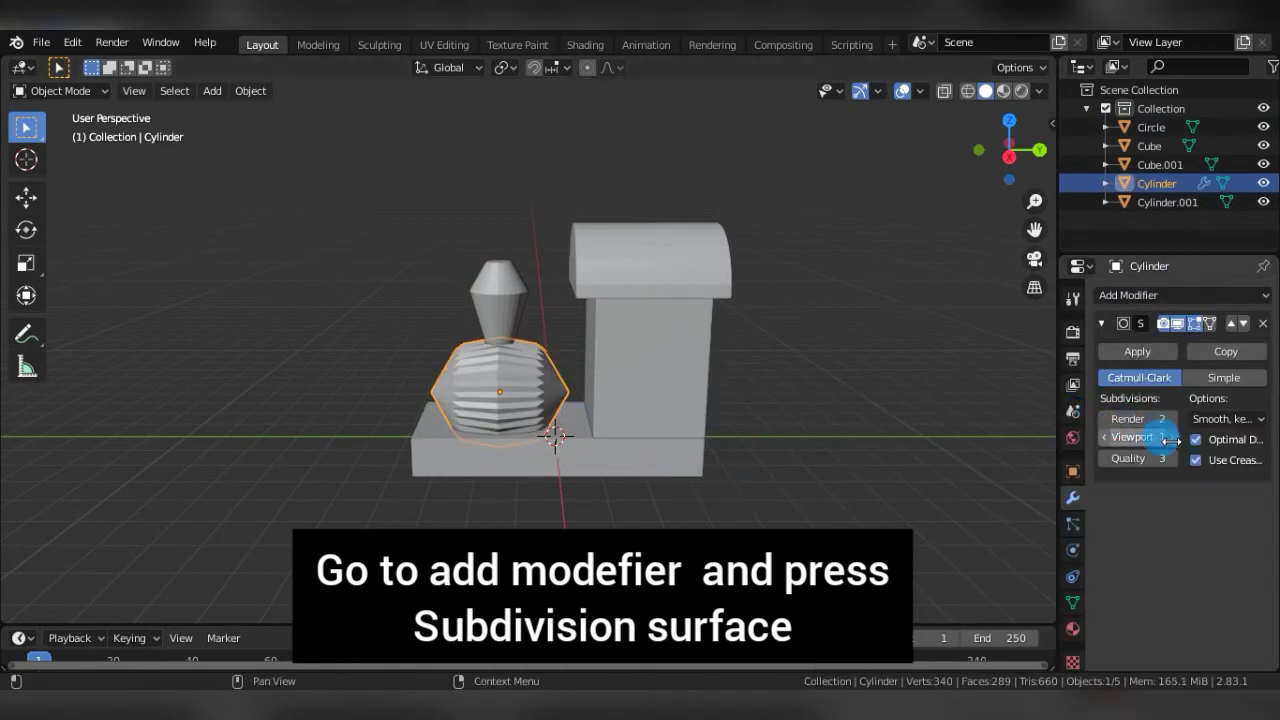
left_click_drag(1165, 437, 1188, 450)
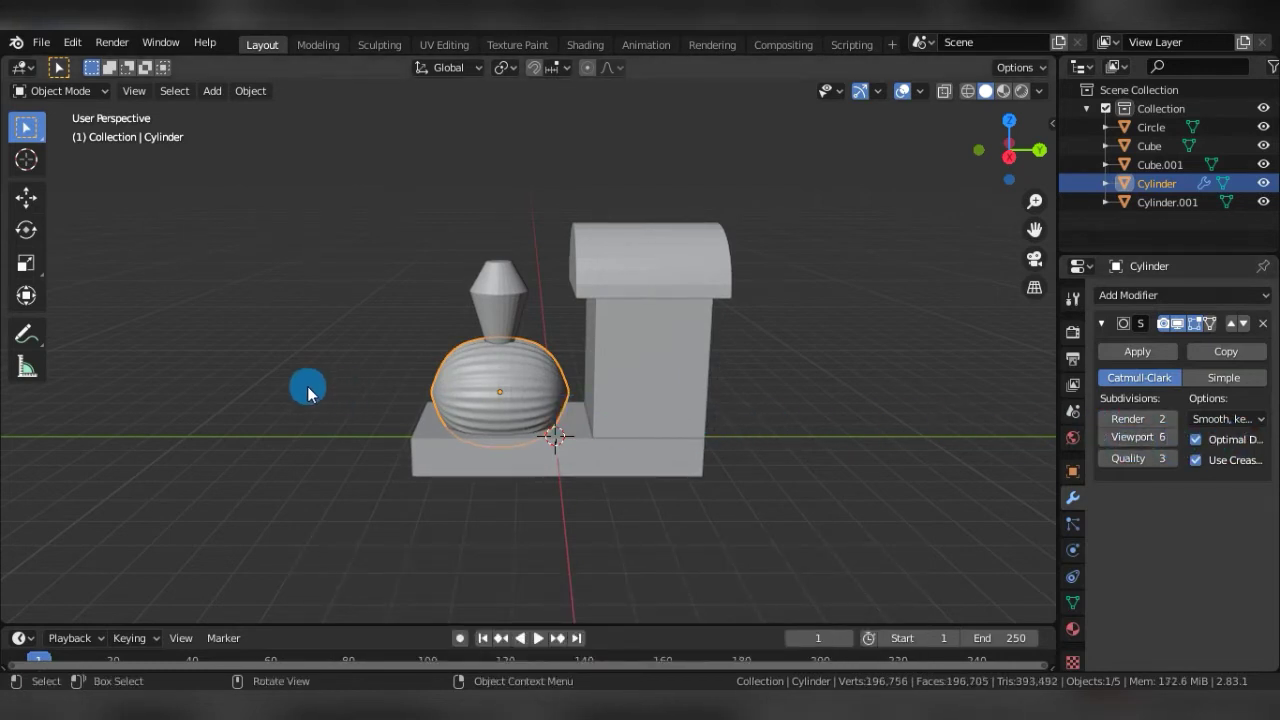
key("Tab")
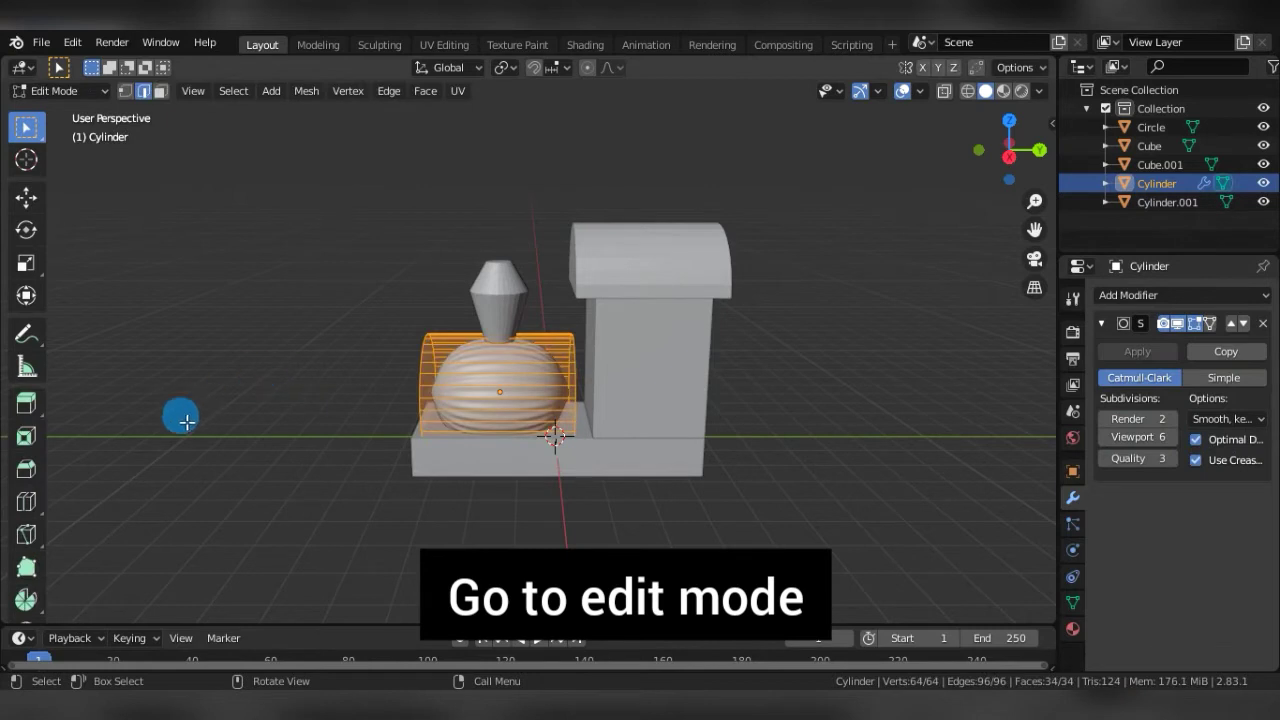
Add two loop cuts to the boiler, one centred and one near its left end.
left_click(27, 505)
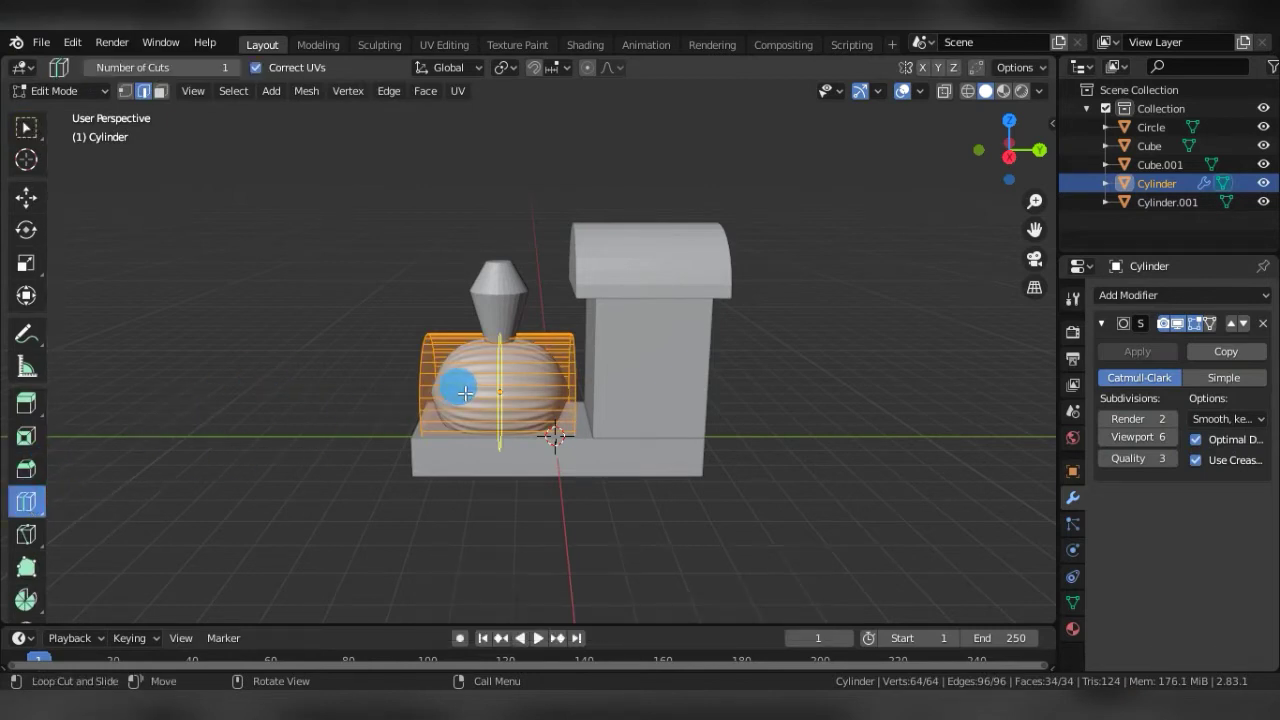
left_click(565, 385)
left_click_drag(565, 385, 590, 384)
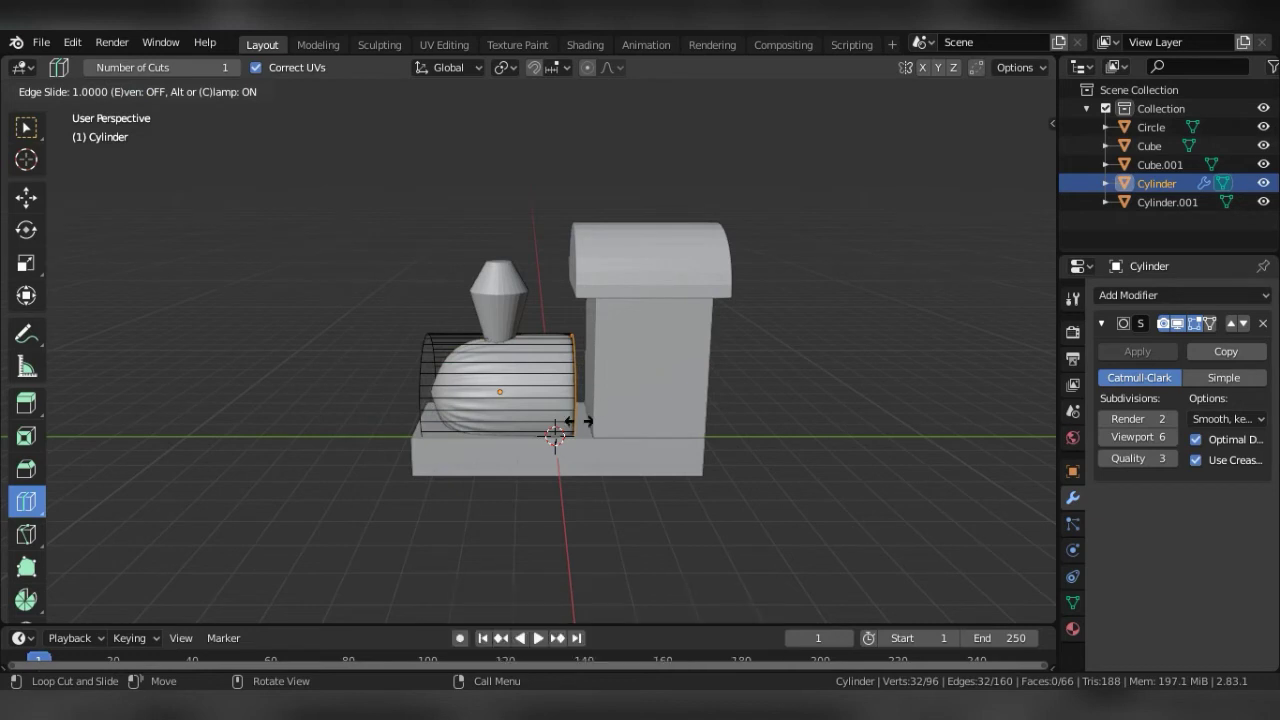
right_click(570, 416)
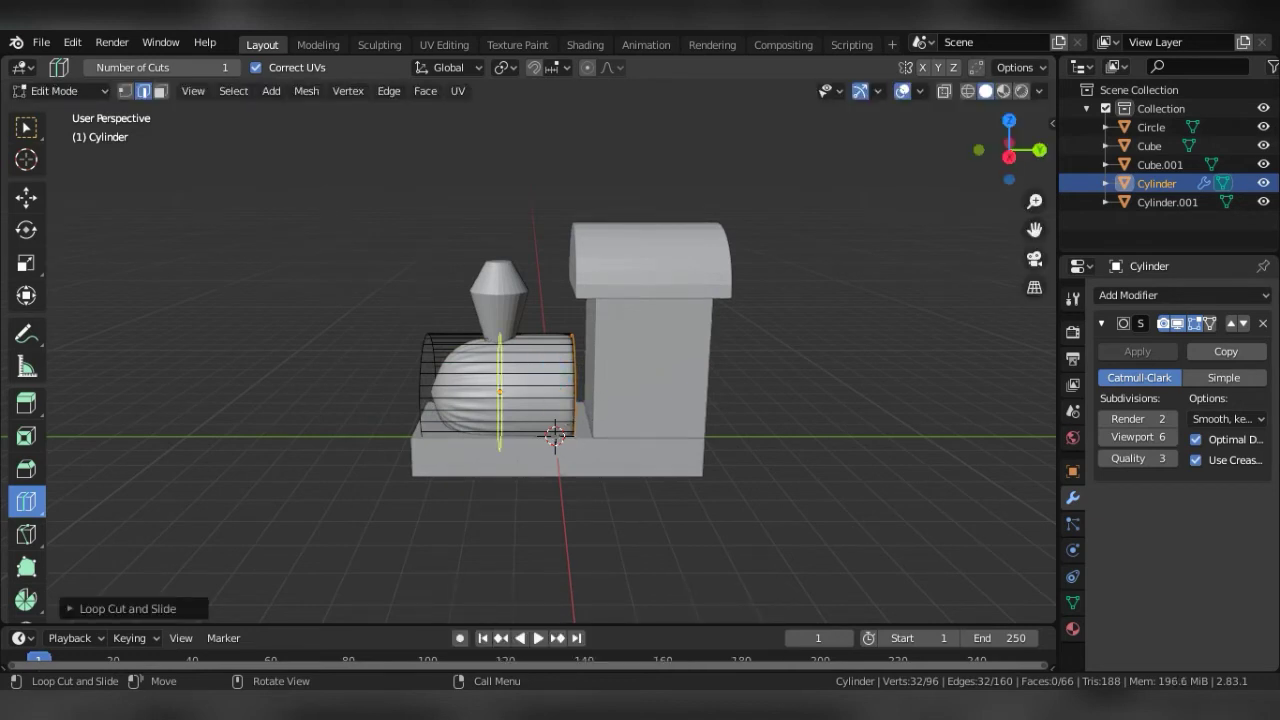
left_click_drag(499, 390, 395, 428)
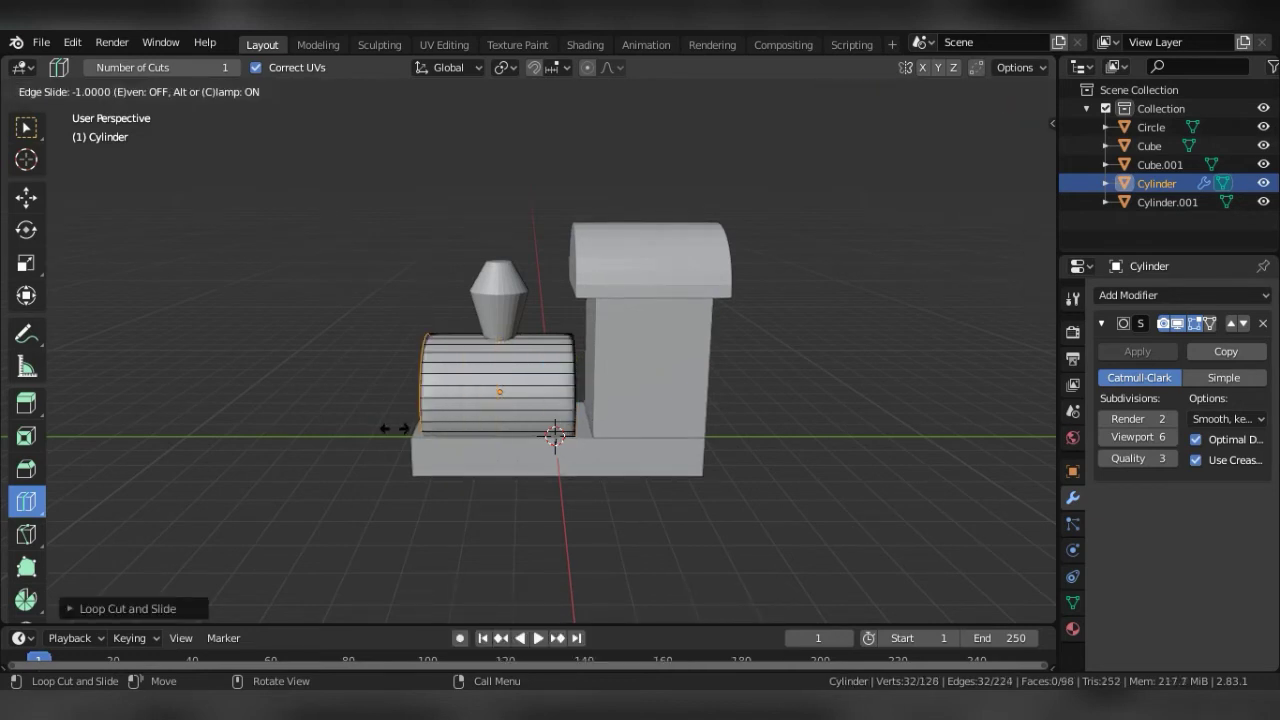
left_click(397, 428)
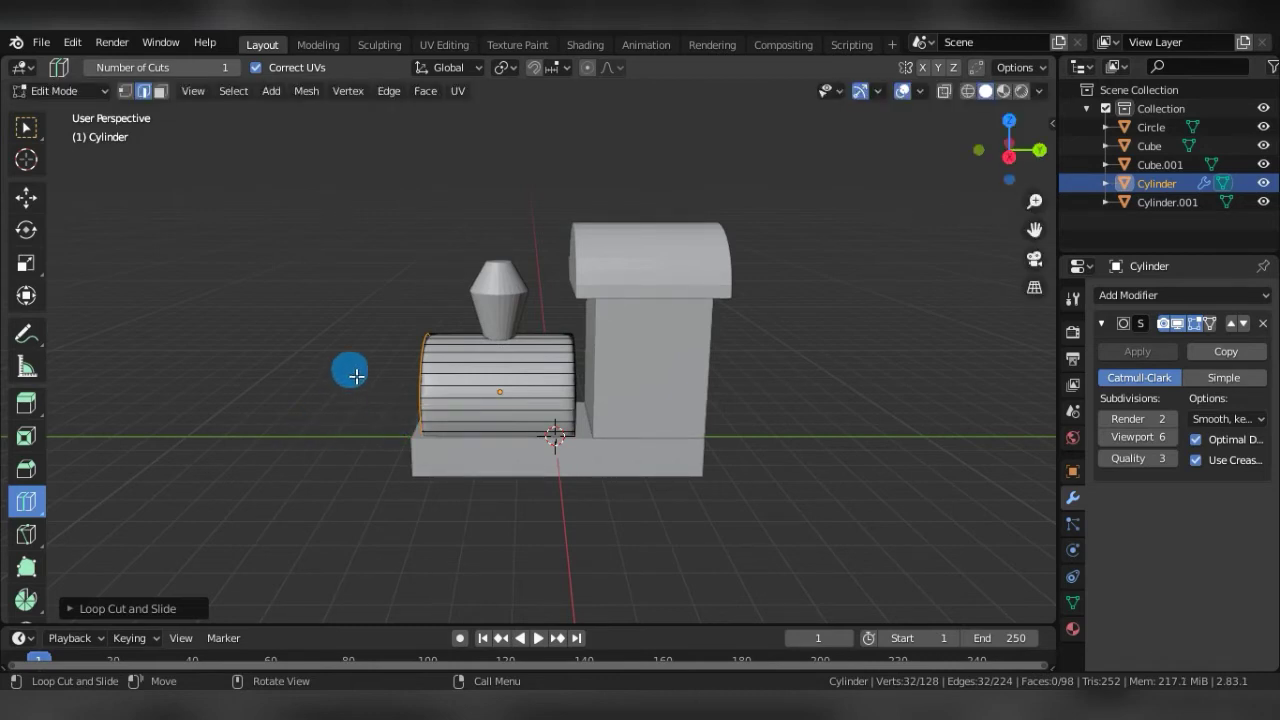
Select the boiler's round front face and inset it as a single disc.
left_click(161, 91)
mouse_move(286, 177)
middle_mouse_down()
mouse_move(440, 333)
mouse_move(500, 423)
middle_mouse_up()
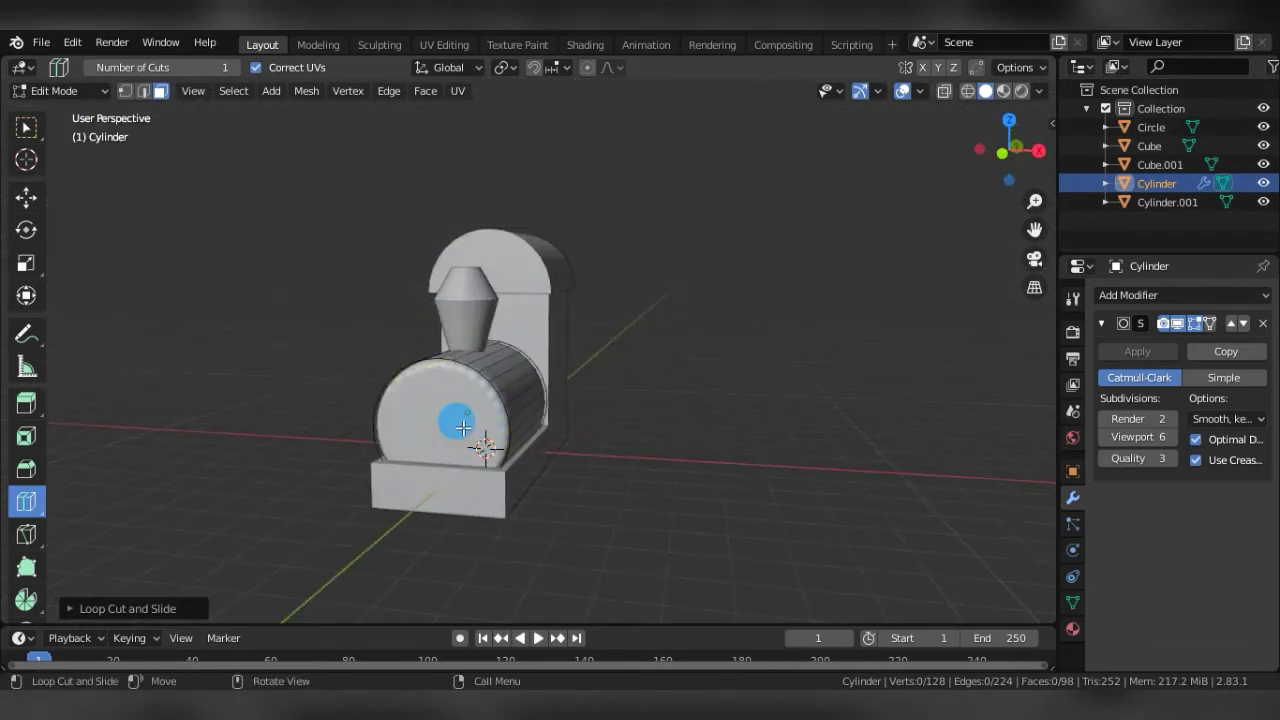
left_click(27, 127)
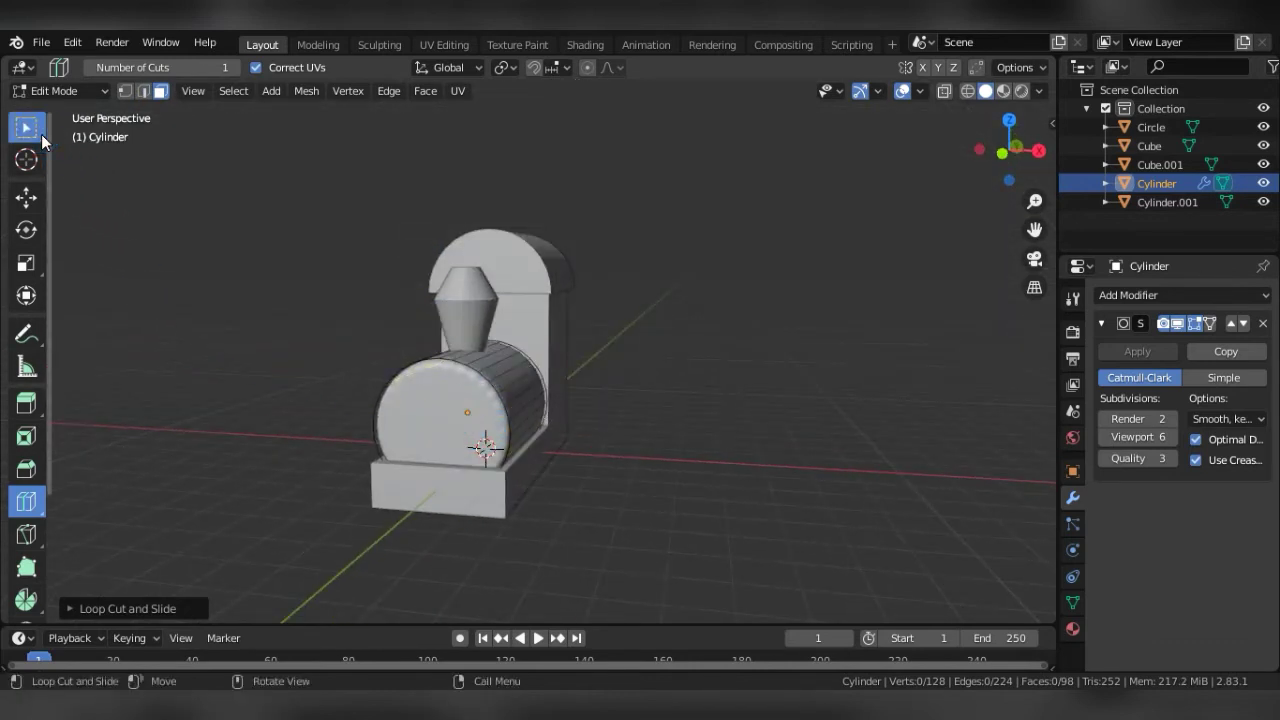
left_click(476, 427)
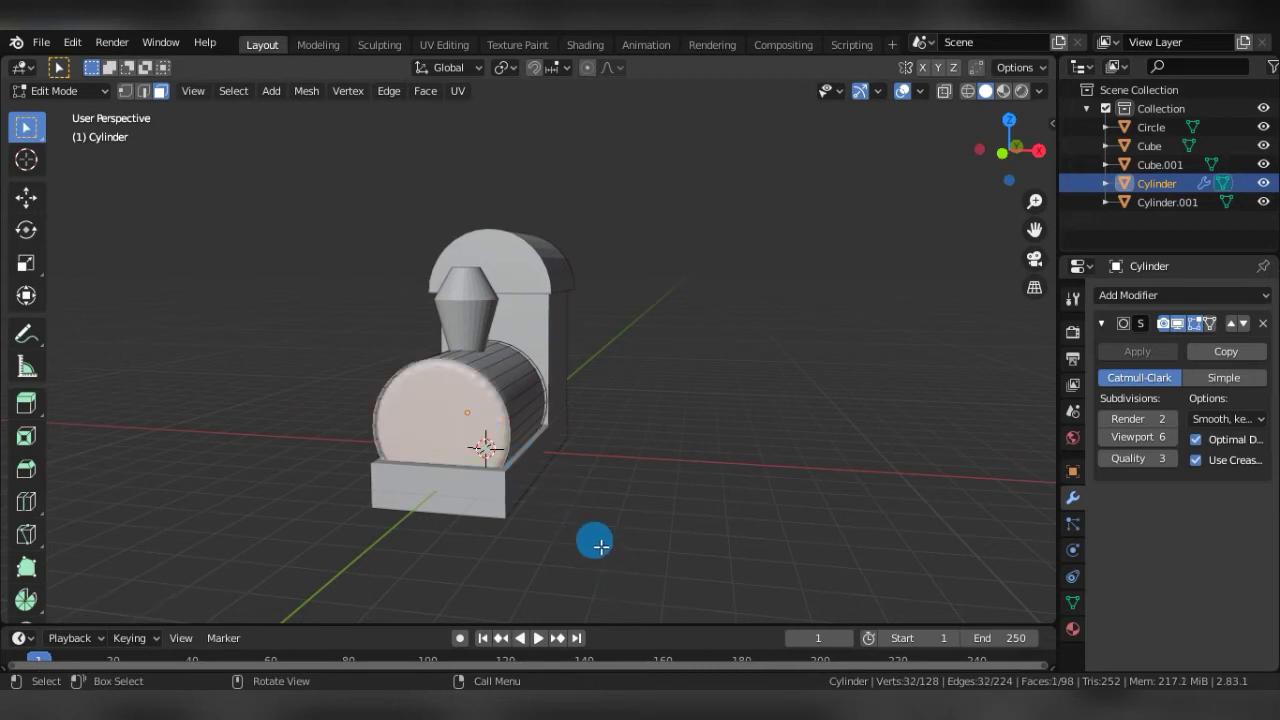
key("i")
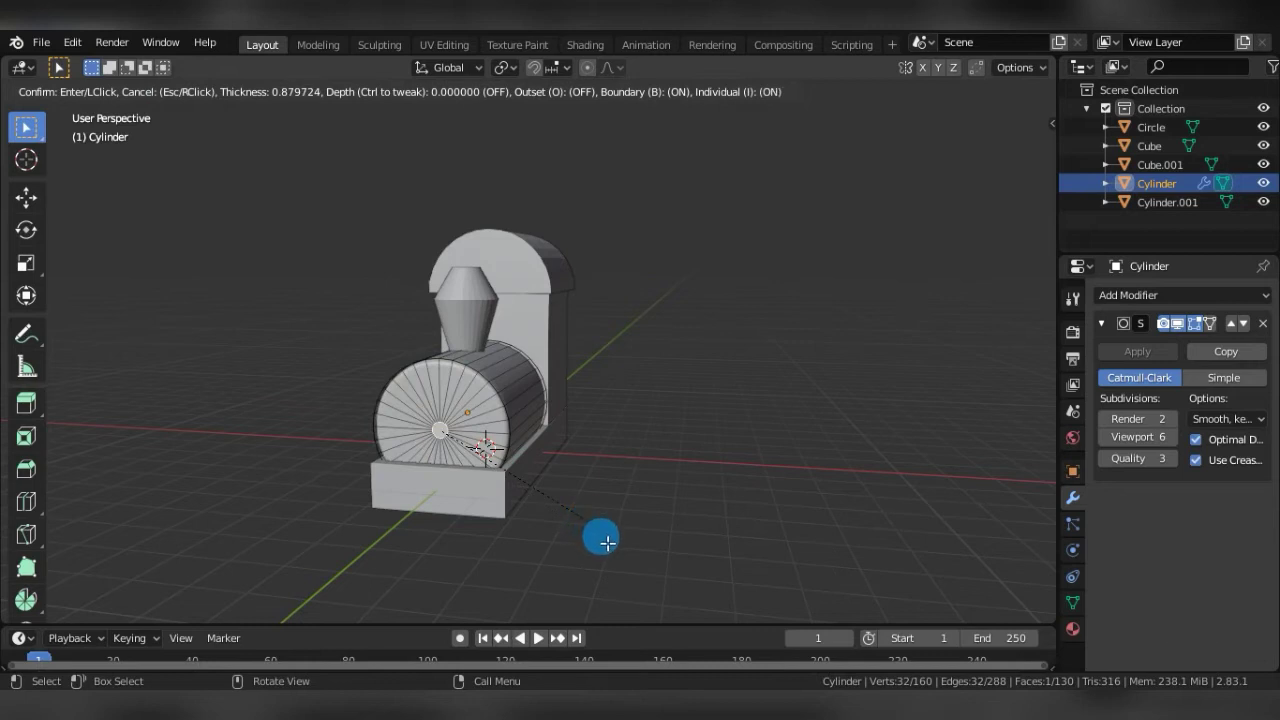
key("i")
key("i")
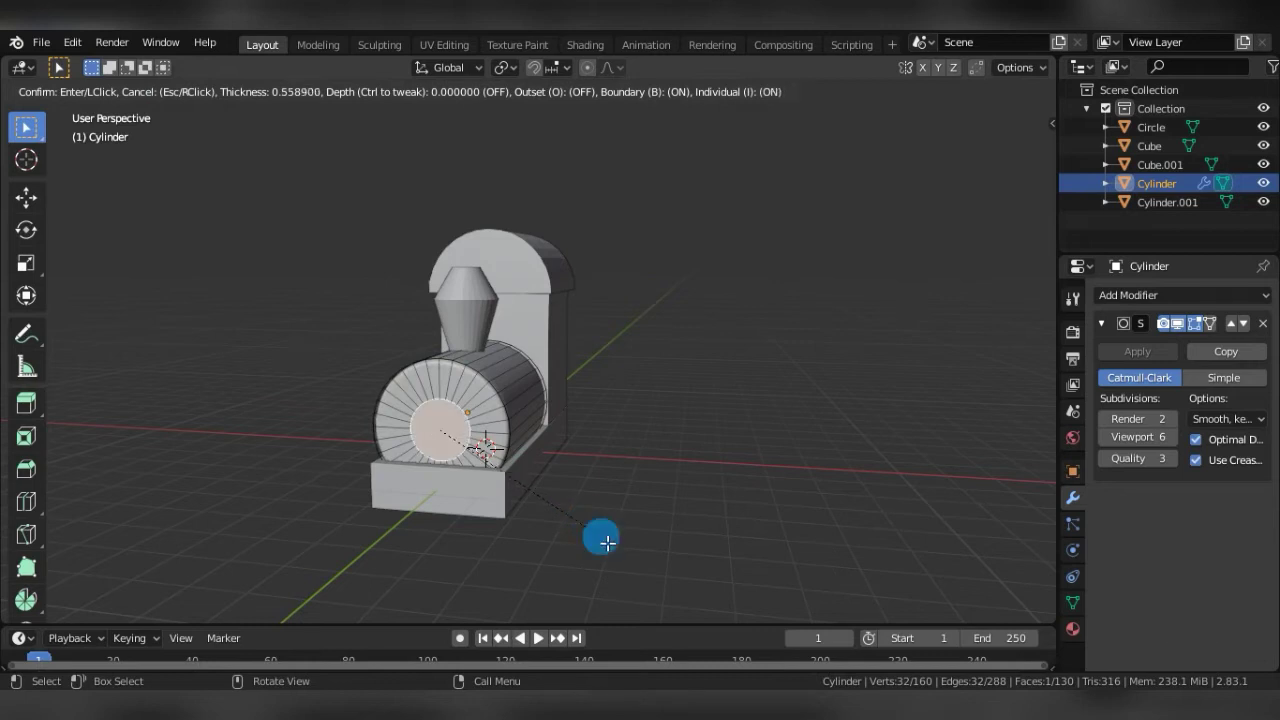
left_click(607, 543)
Preview the smoothed boiler from both sides and deselect its mesh elements.
key("Tab")
middle_click_drag(607, 543, 428, 490)
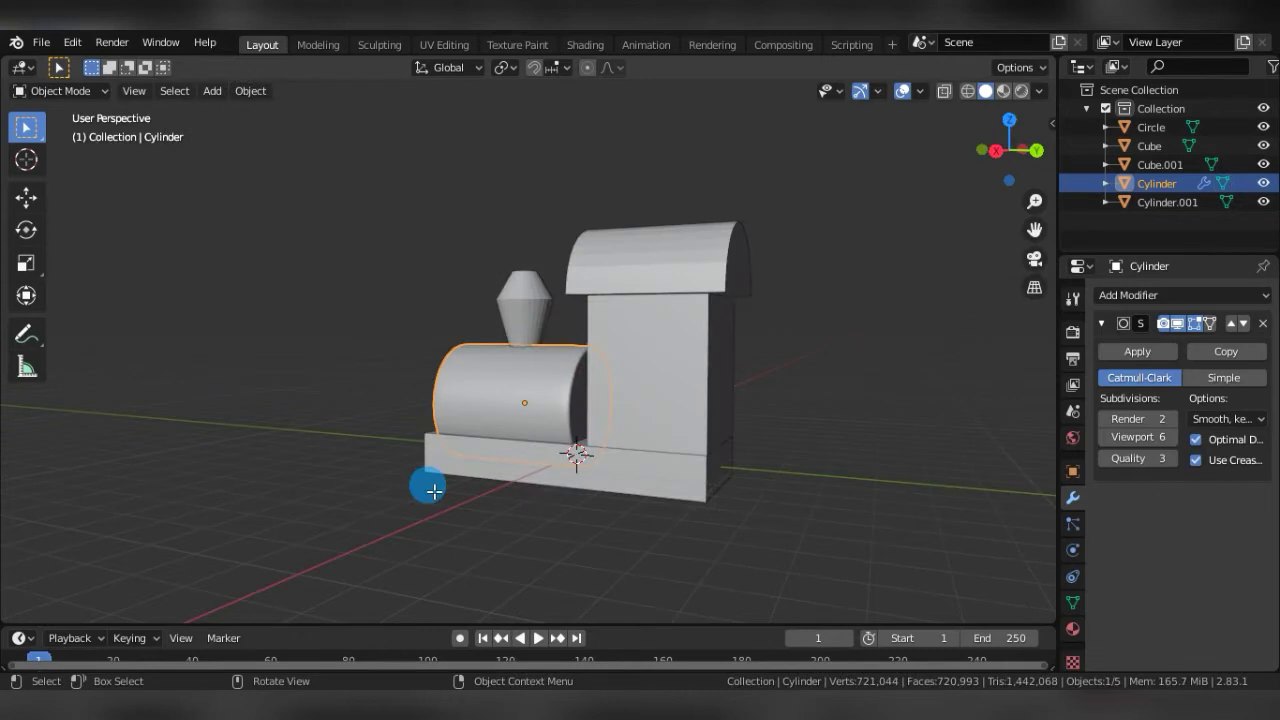
key("Tab")
key("Tab")
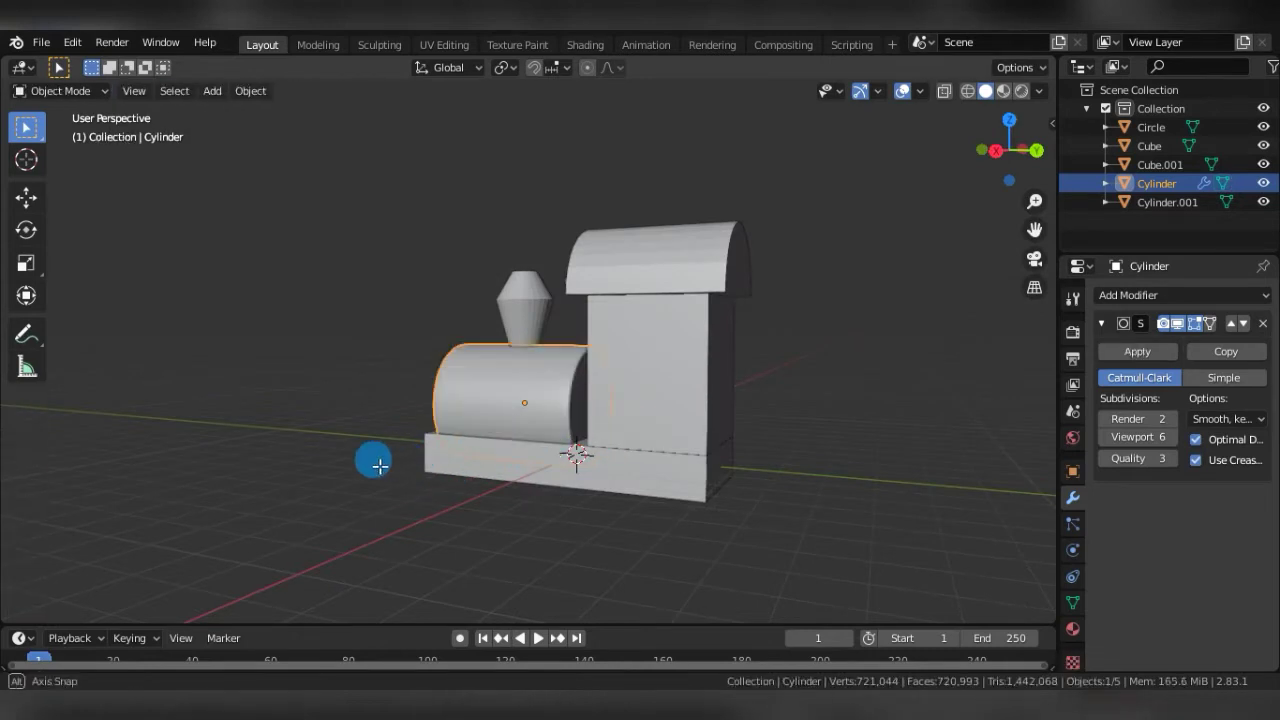
key("Tab")
middle_click_drag(537, 443, 500, 451)
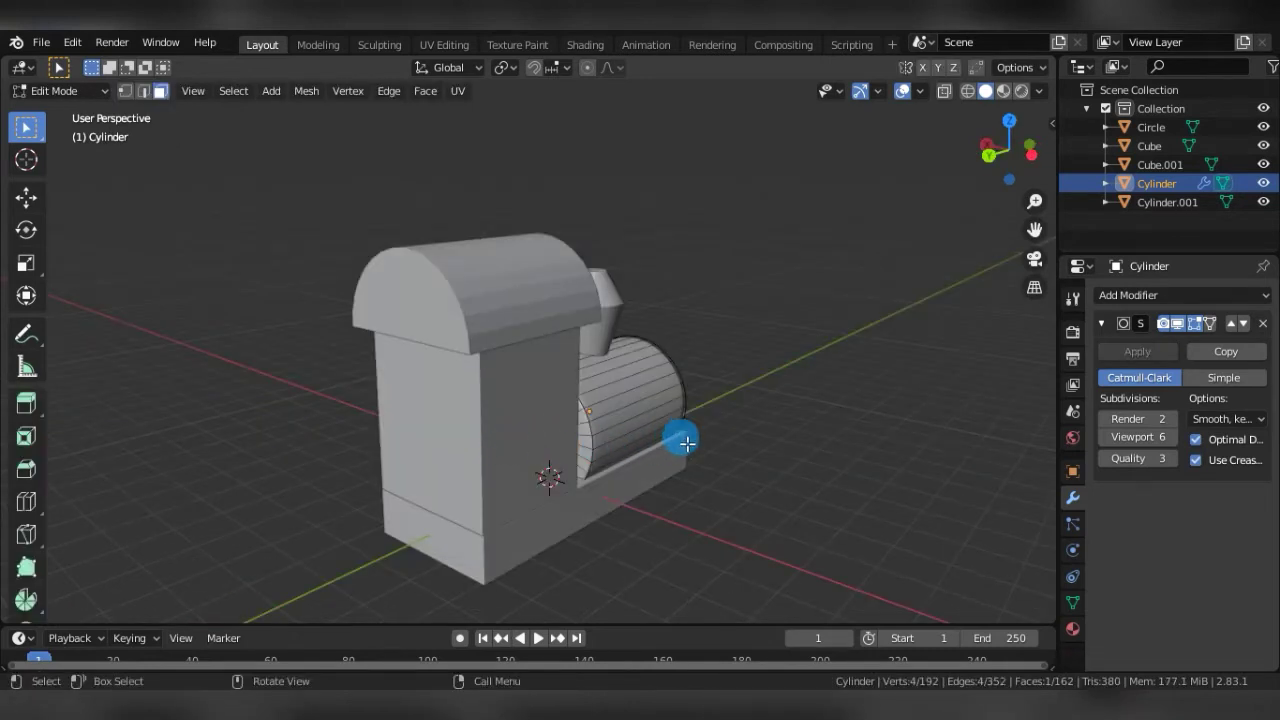
middle_click_drag(686, 443, 230, 443)
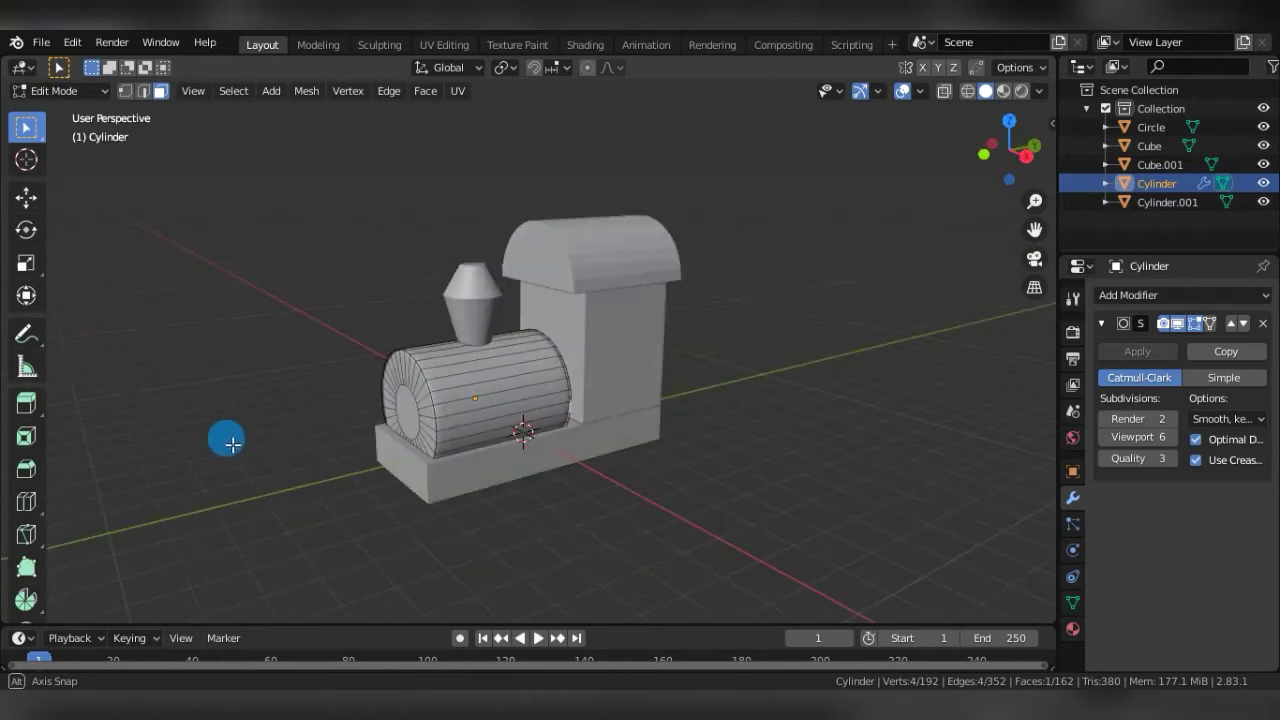
middle_click_drag(232, 443, 251, 420)
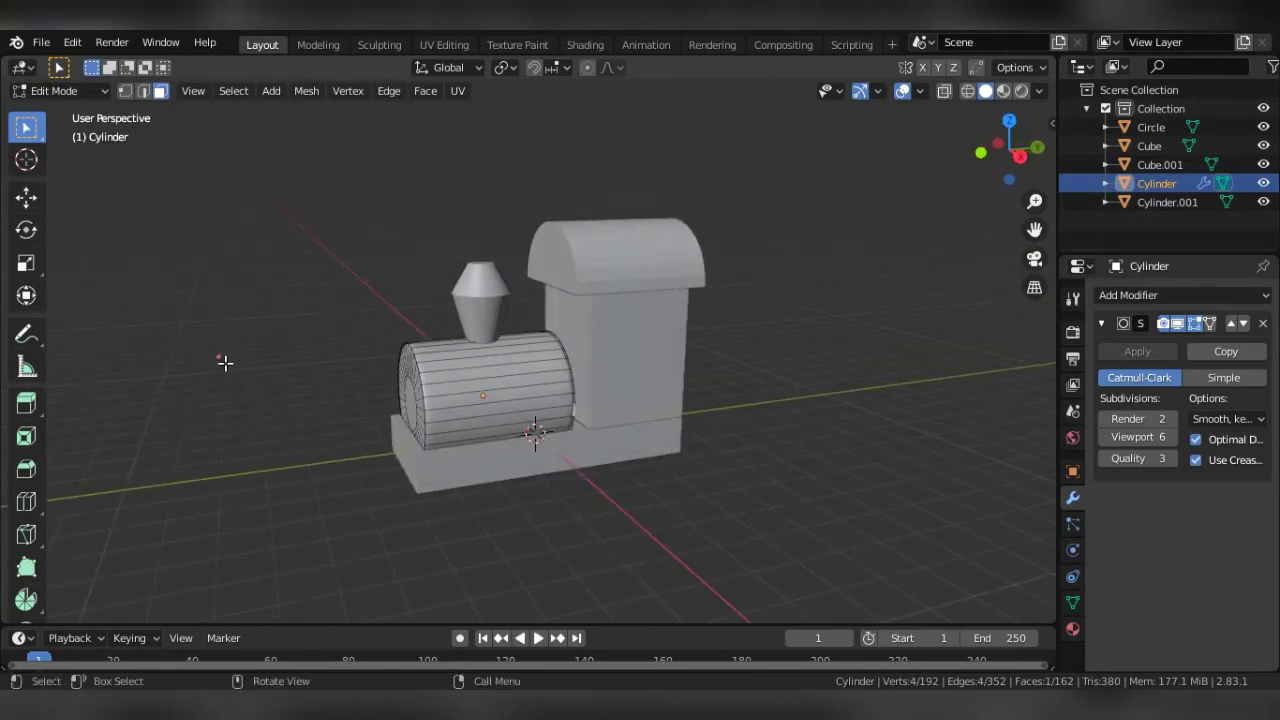
left_click(402, 319)
left_click(472, 292)
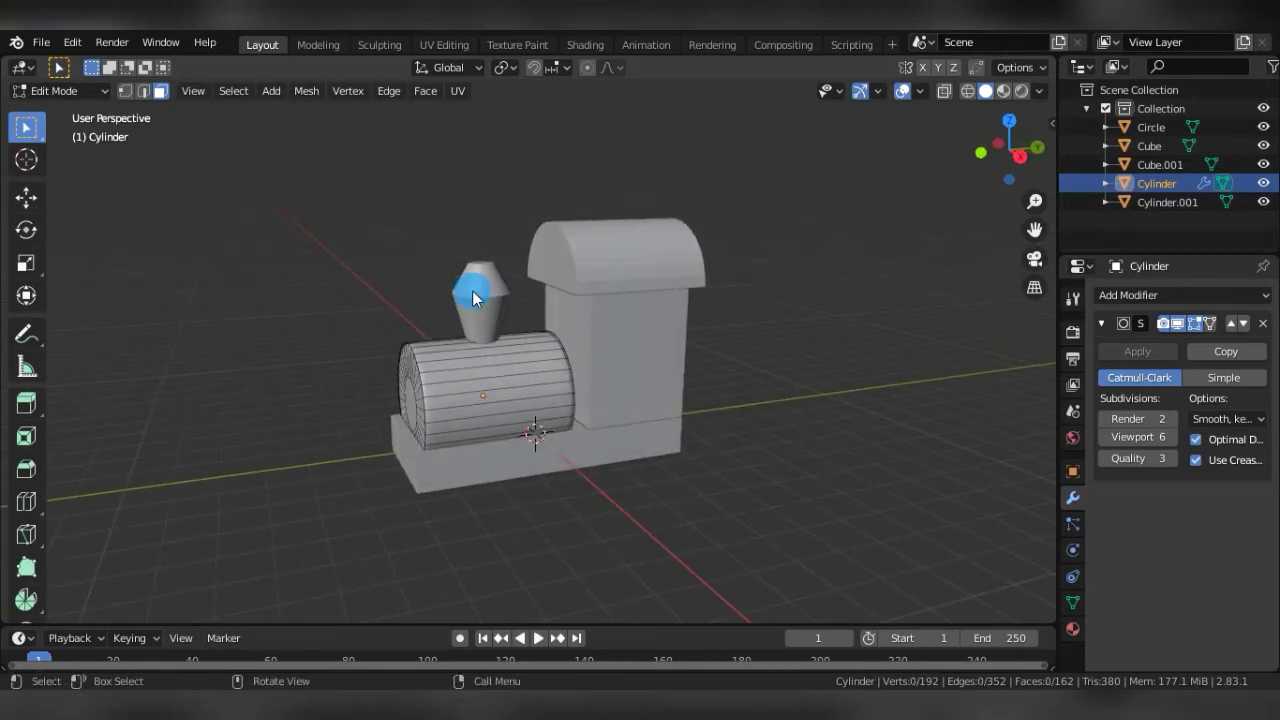
Give the chimney a level-6 Subdivision Surface modifier and apply the boiler's modifier.
key("Tab")
left_click(474, 300)
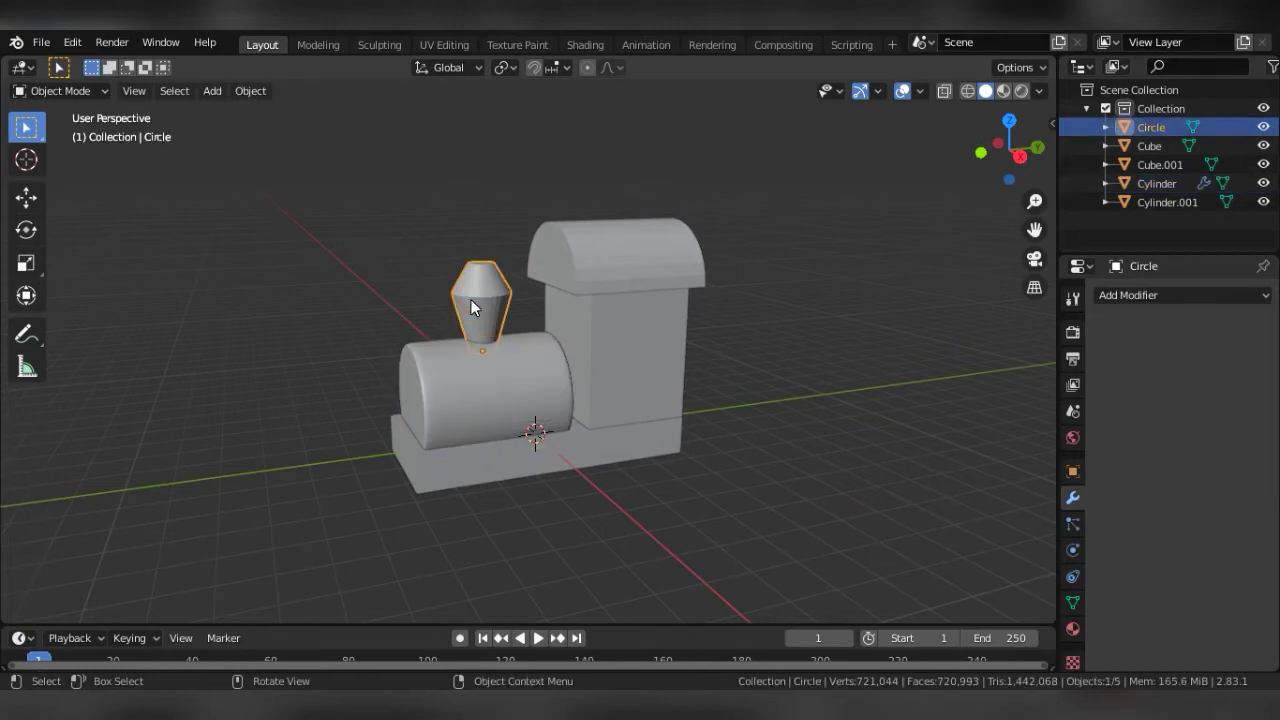
left_click(1176, 294)
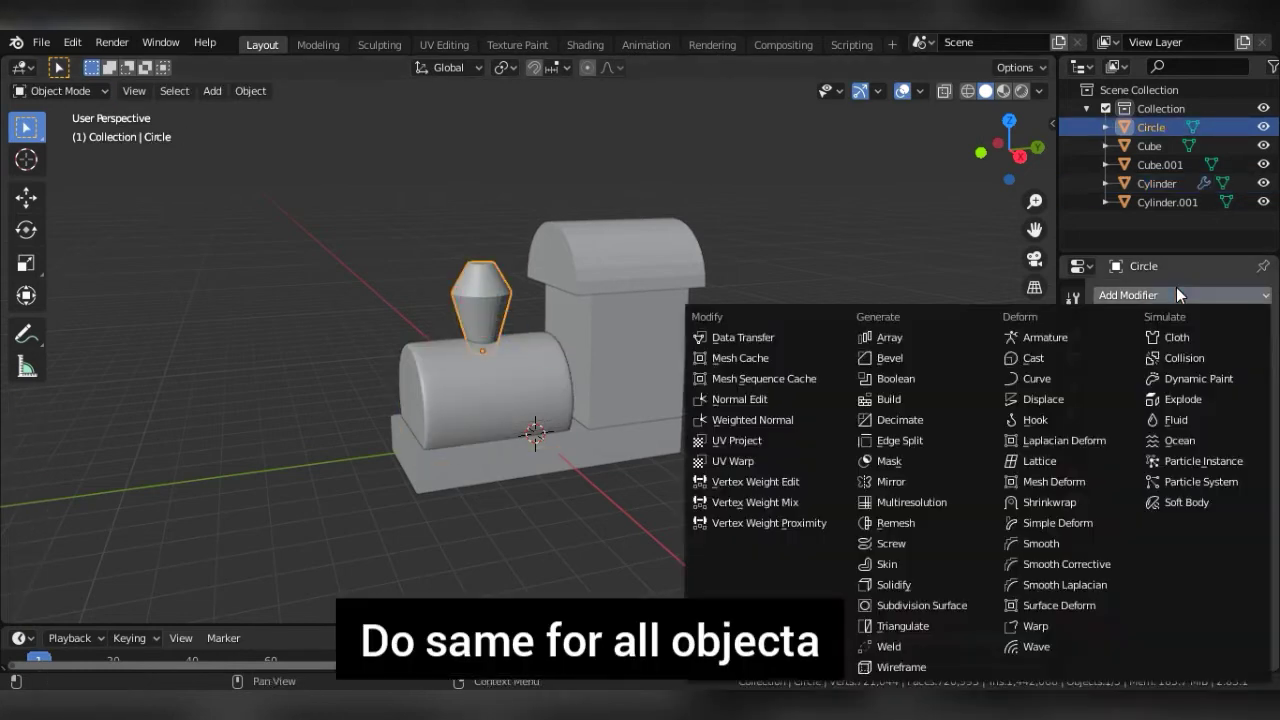
left_click(891, 608)
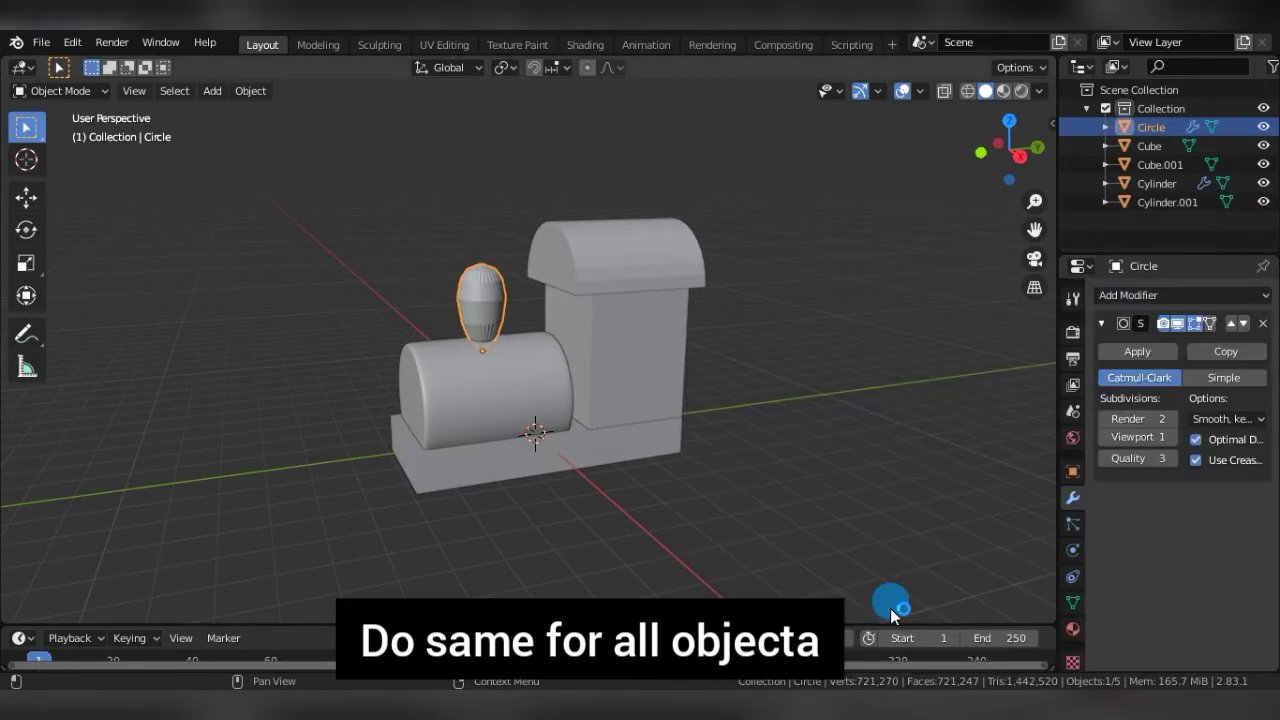
left_click(1171, 437)
left_click(1171, 437)
left_click(1171, 437)
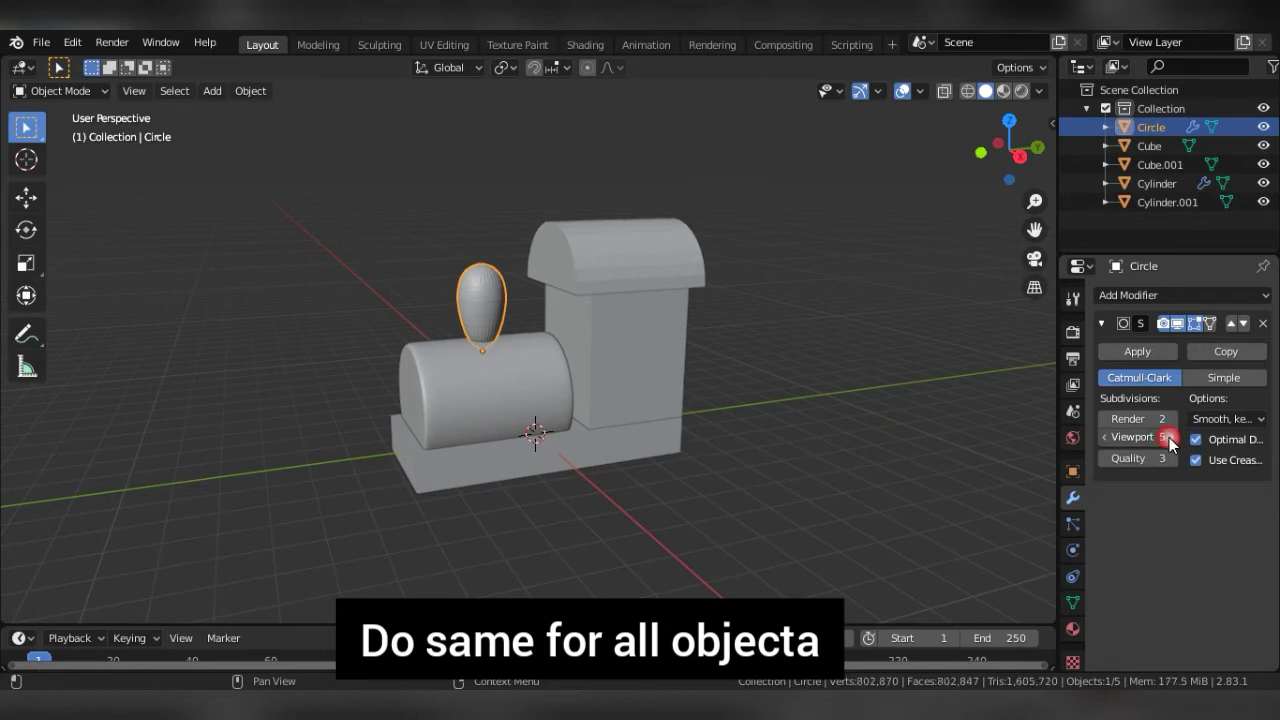
left_click(526, 399)
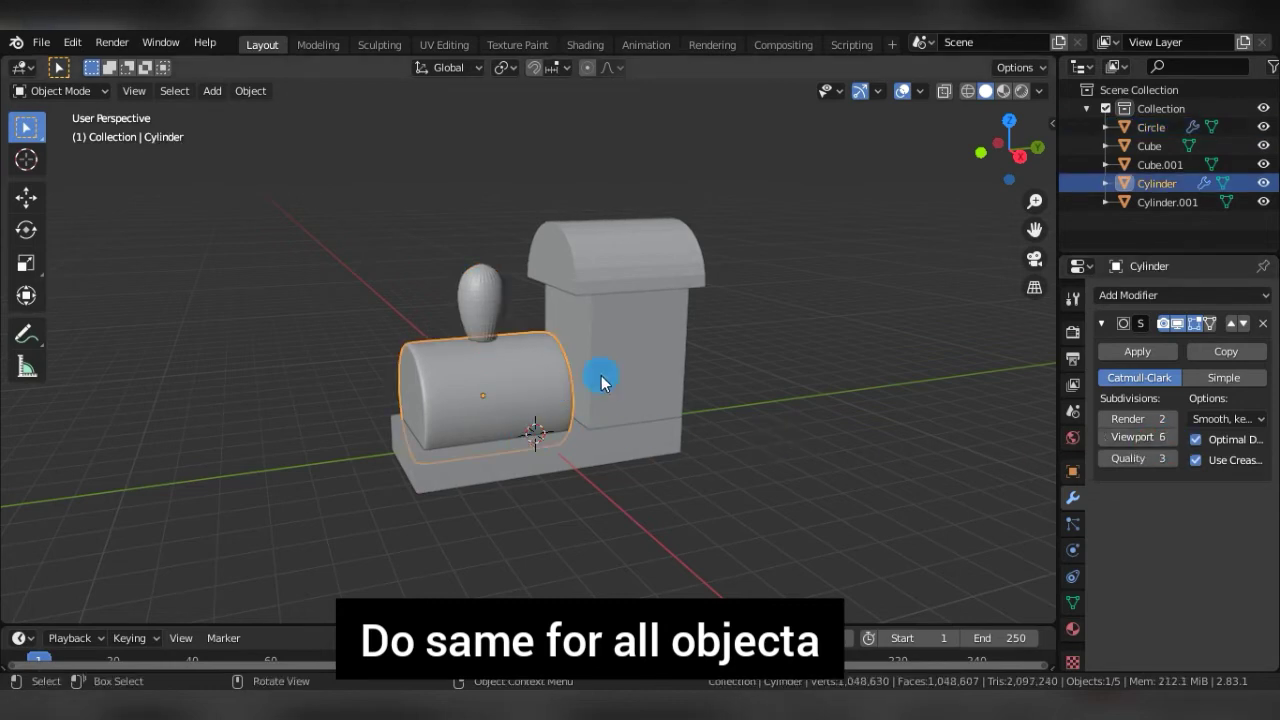
left_click(1135, 351)
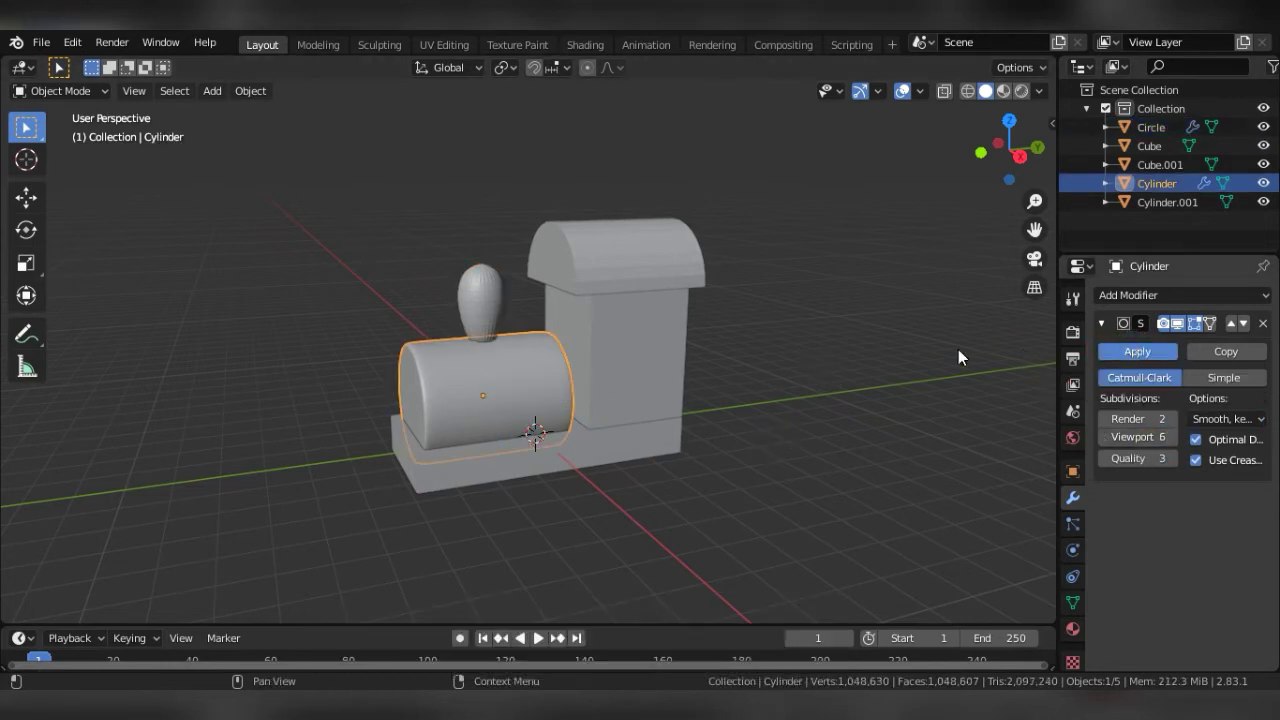
Cut two edge loops on the chimney, one at its base and one at its widest part.
left_click(487, 304)
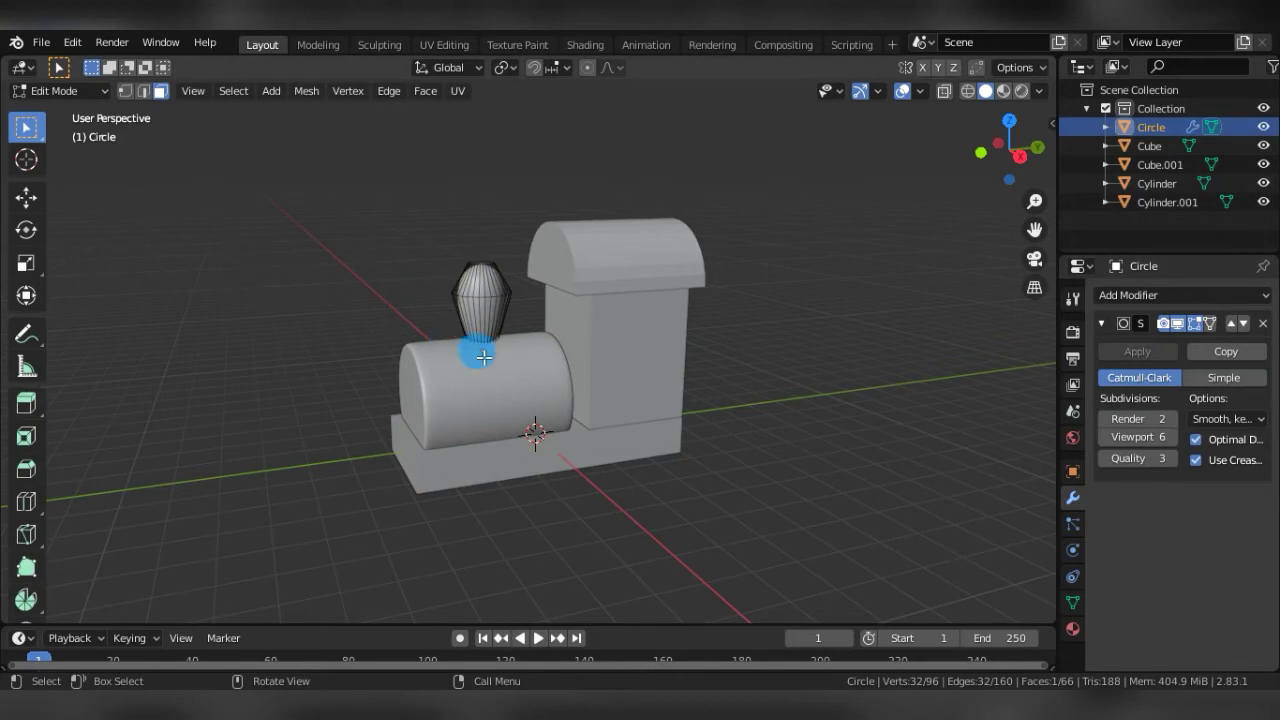
scroll(480, 340, "up", 3)
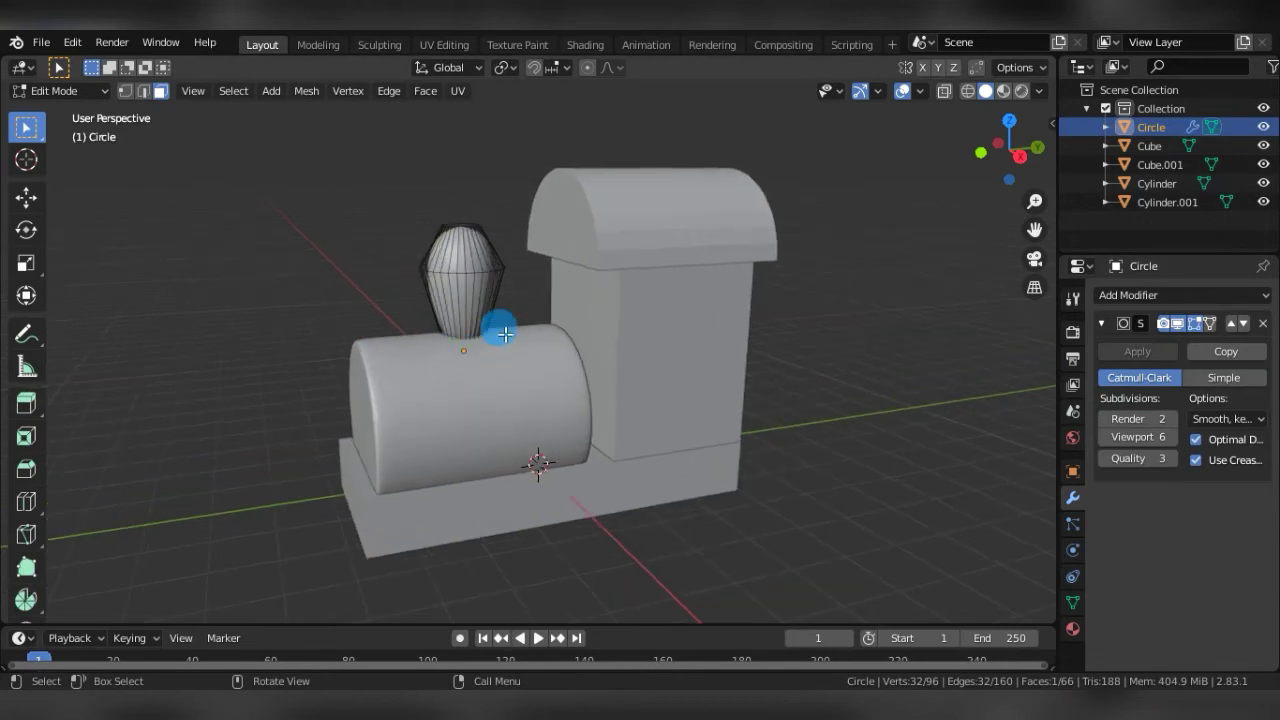
left_click(30, 505)
left_click_drag(463, 310, 463, 400)
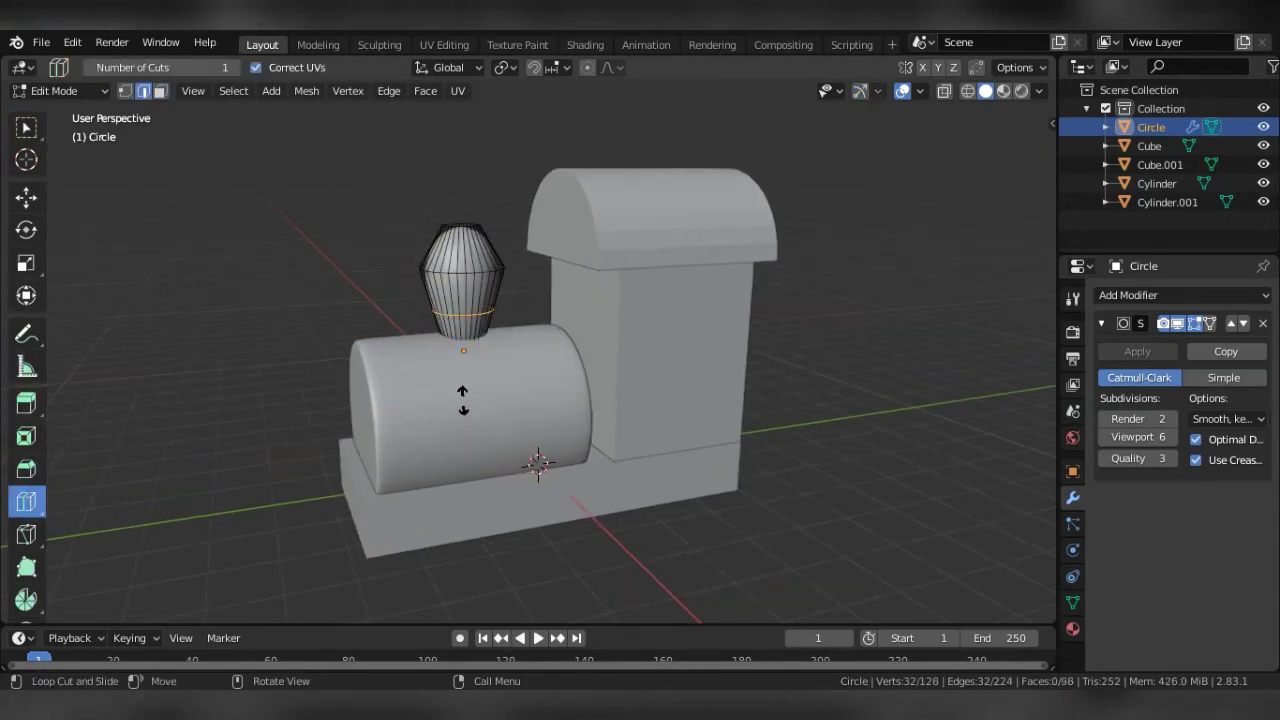
left_click(466, 330)
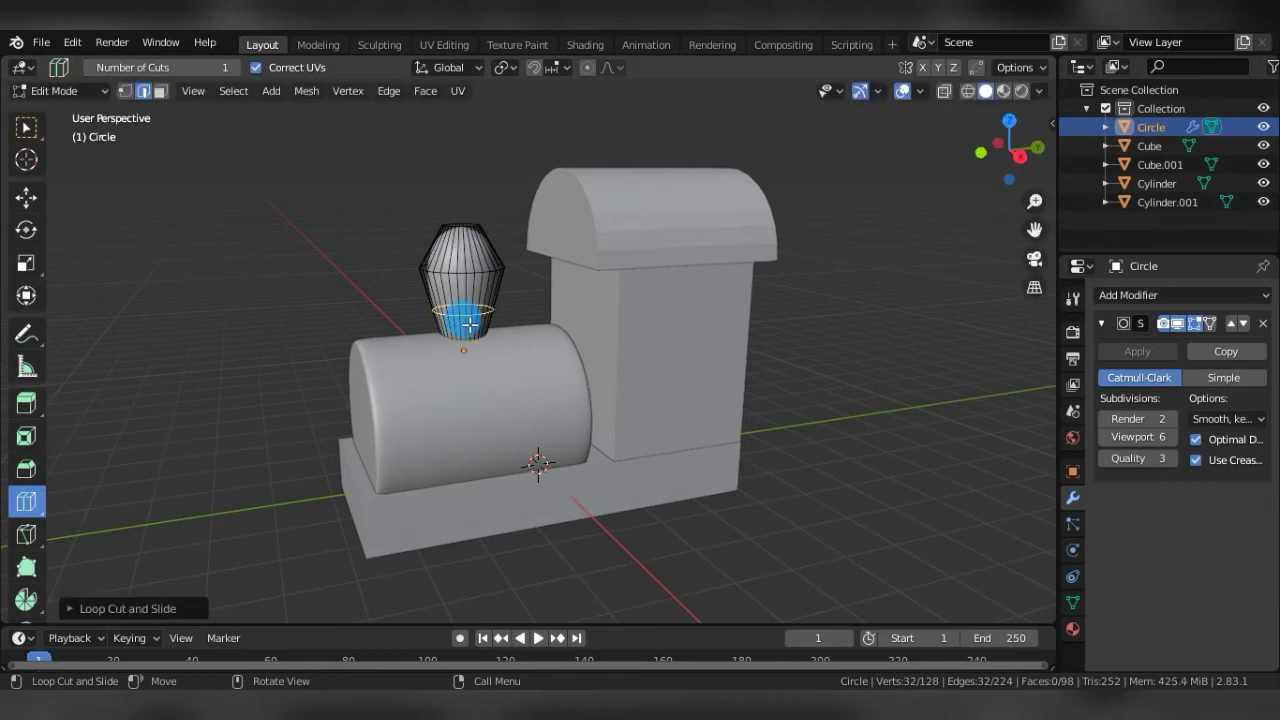
left_click(463, 308)
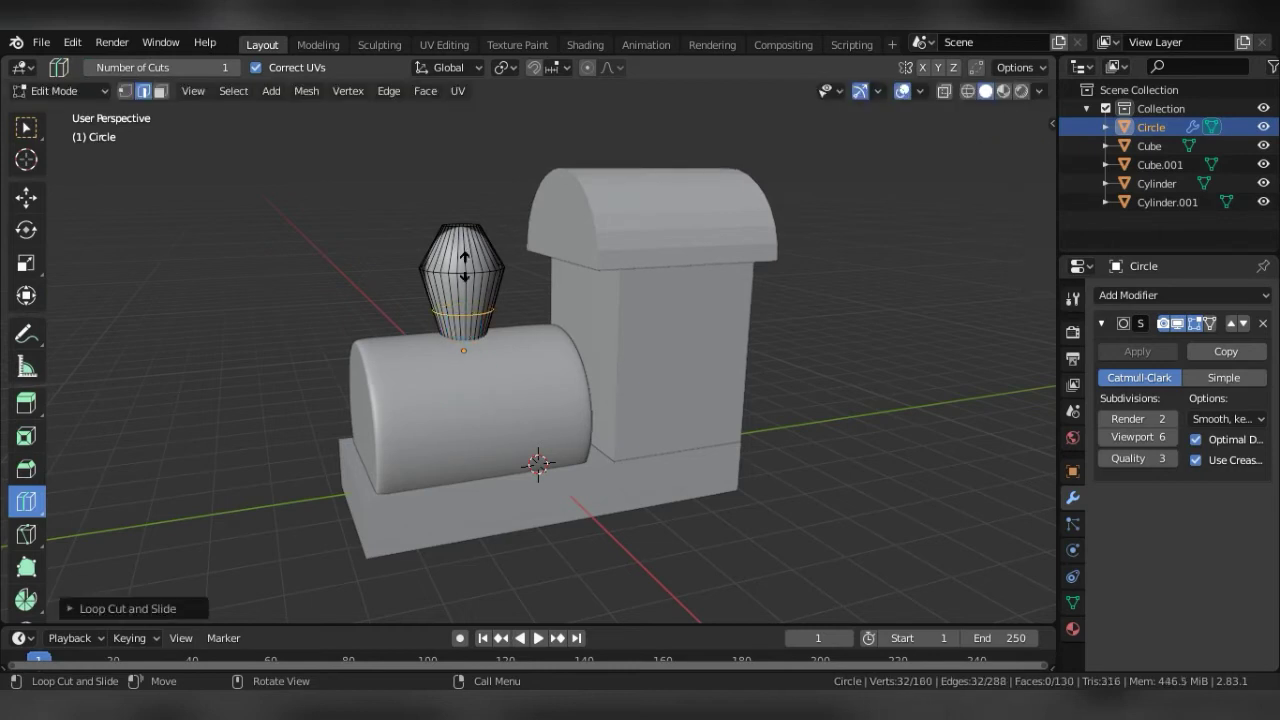
left_click_drag(463, 263, 463, 262)
left_click(638, 217)
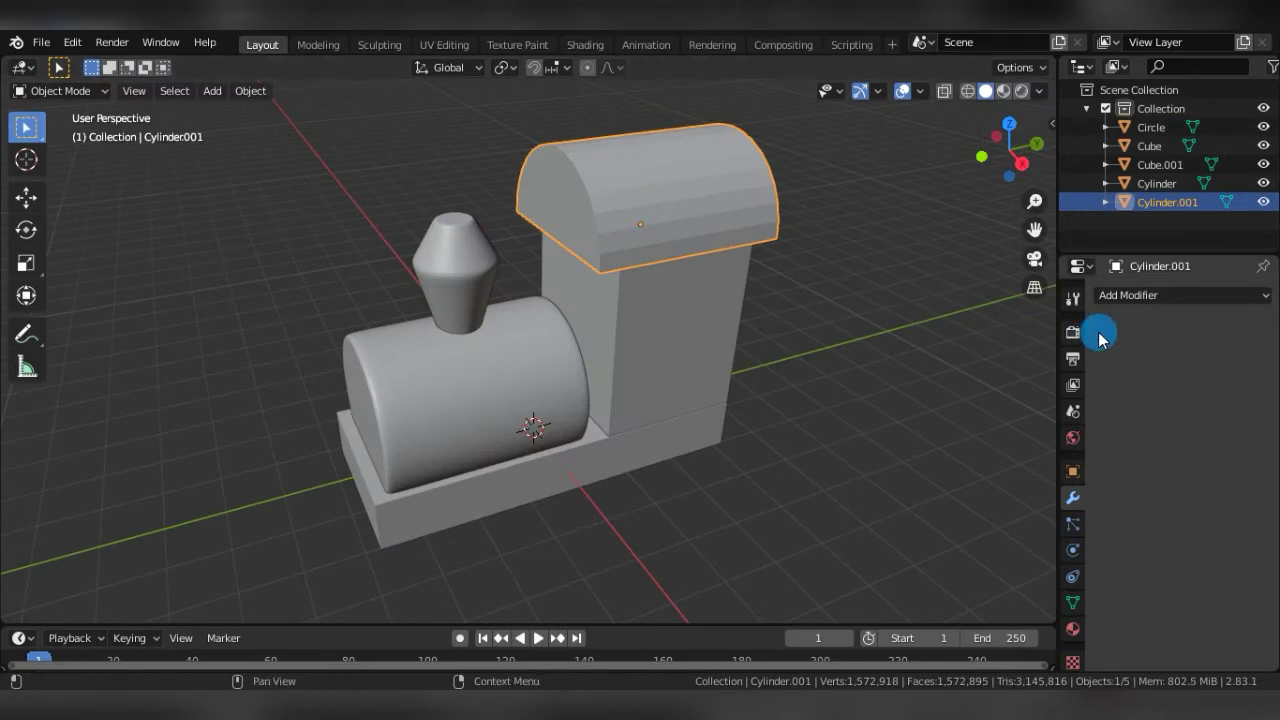
Add a Subdivision Surface modifier to the cab roof at viewport level 5.
left_click(1146, 295)
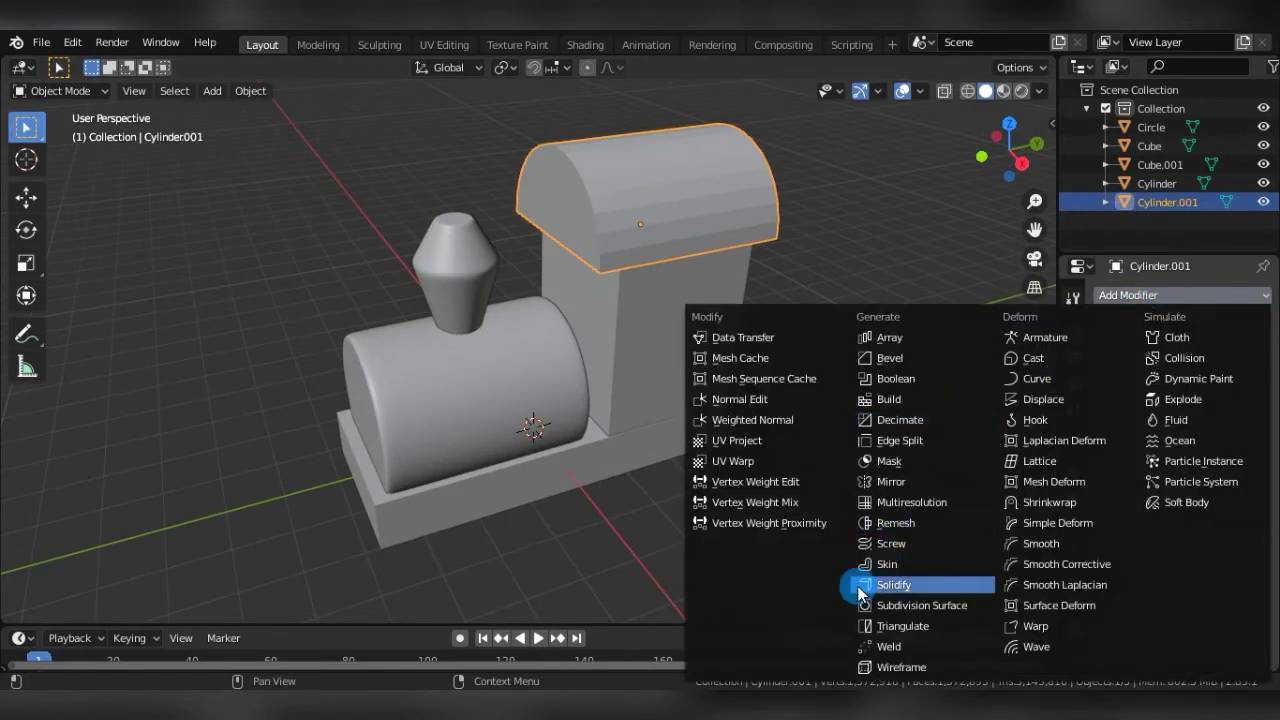
left_click(894, 604)
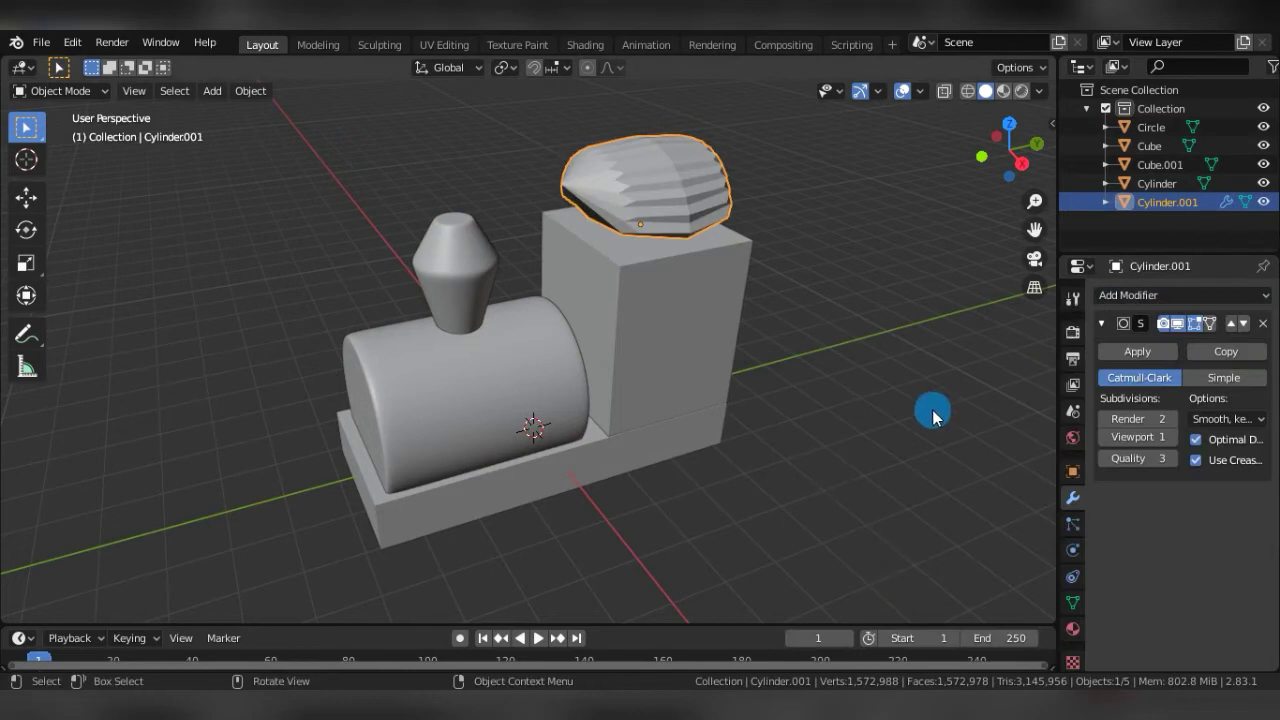
left_click(1171, 437)
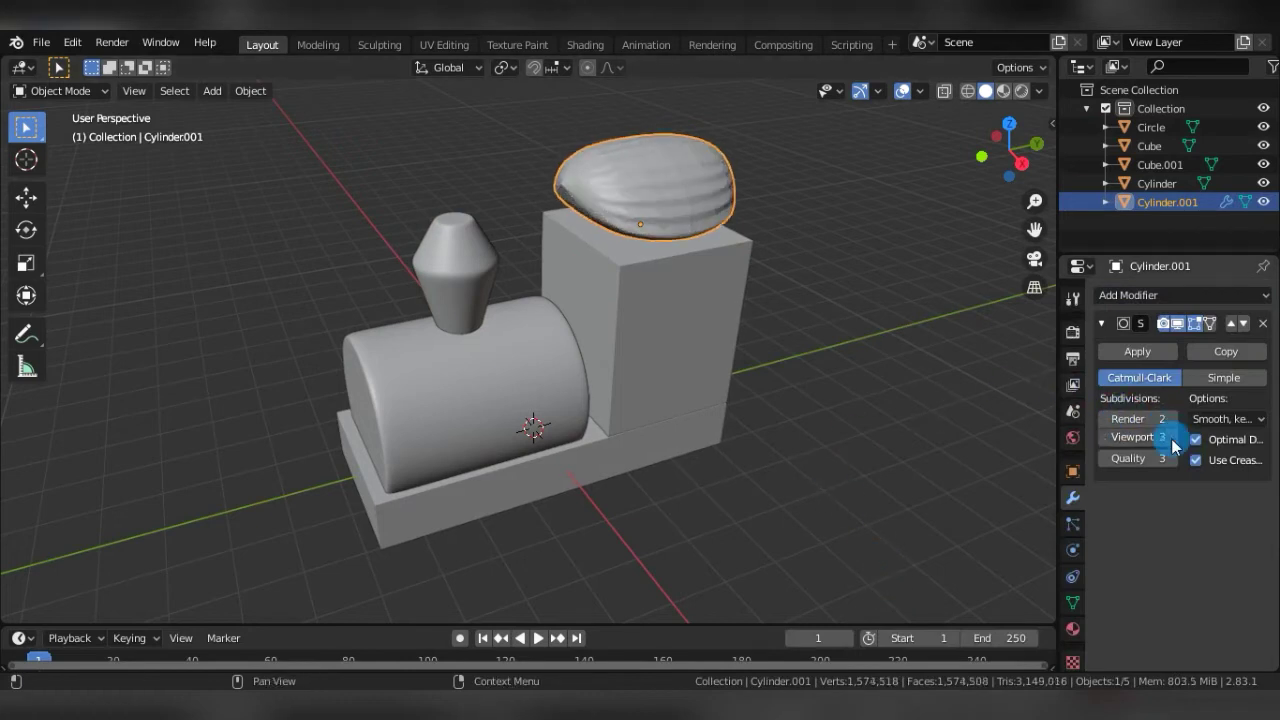
left_click(1171, 437)
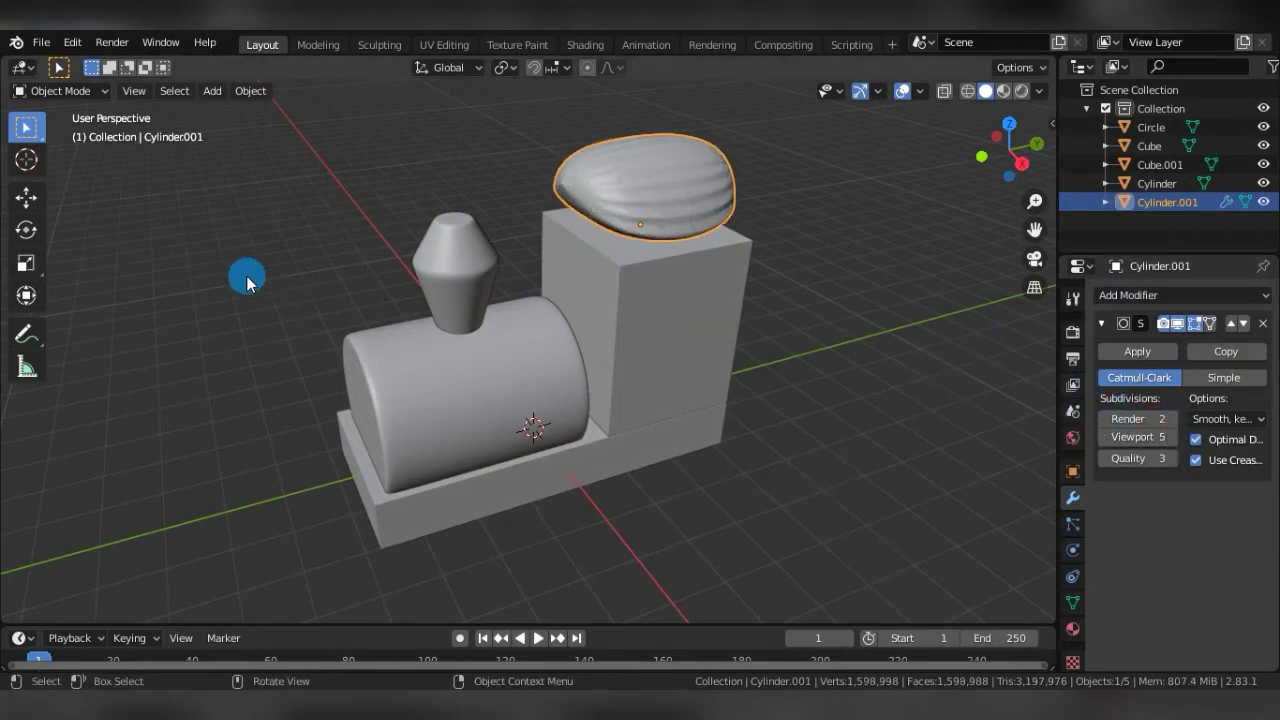
Cut and slide an edge loop along the roof to keep its arched shape crisp.
key("Tab")
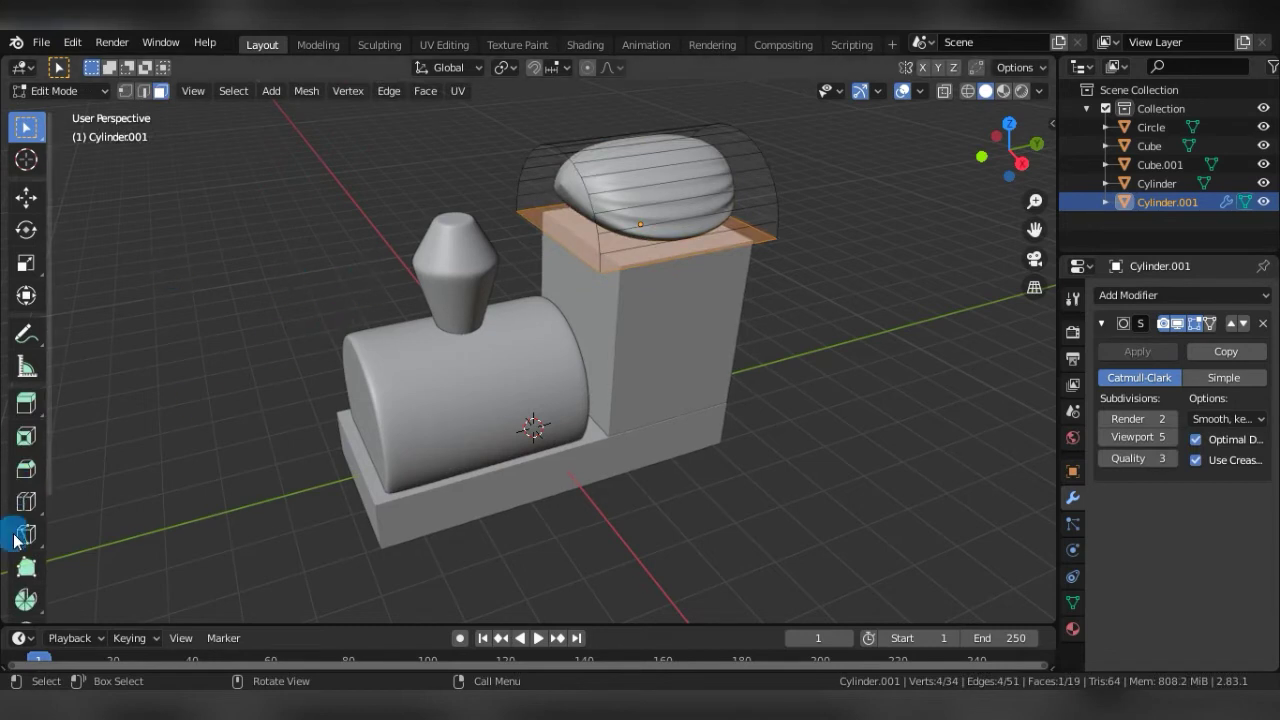
left_click(26, 502)
left_click(125, 90)
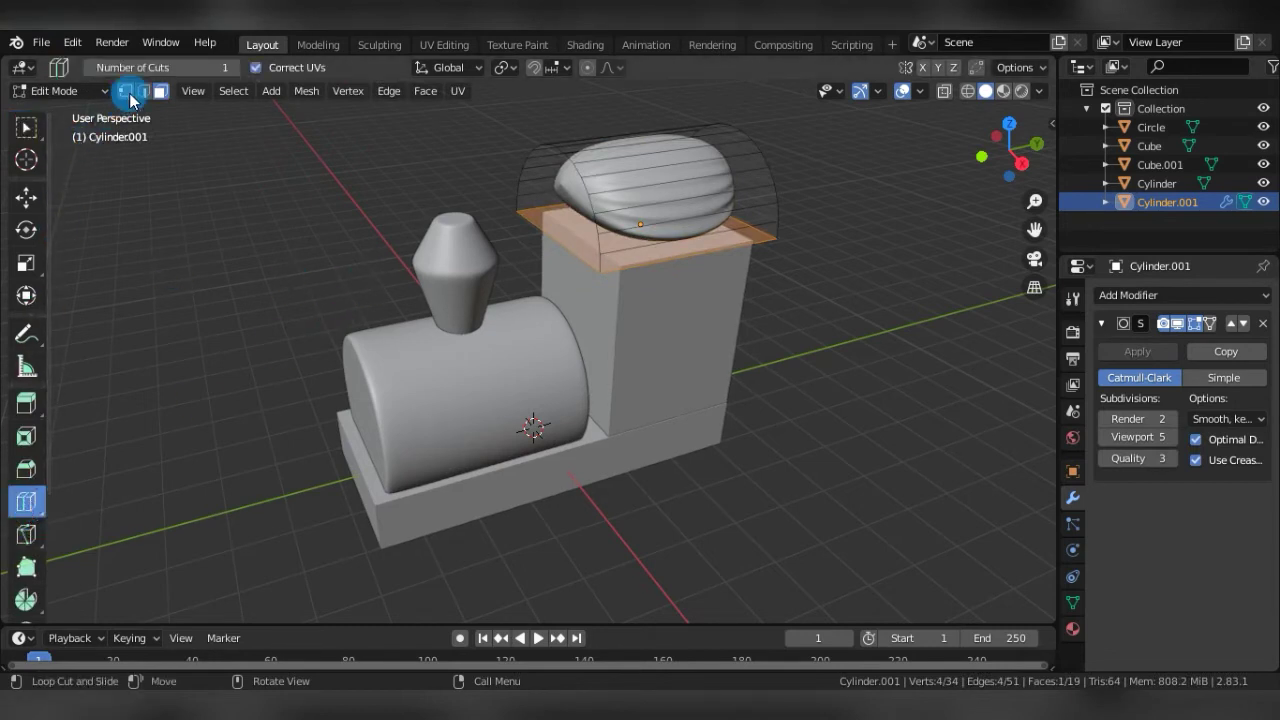
left_click_drag(640, 205, 723, 163)
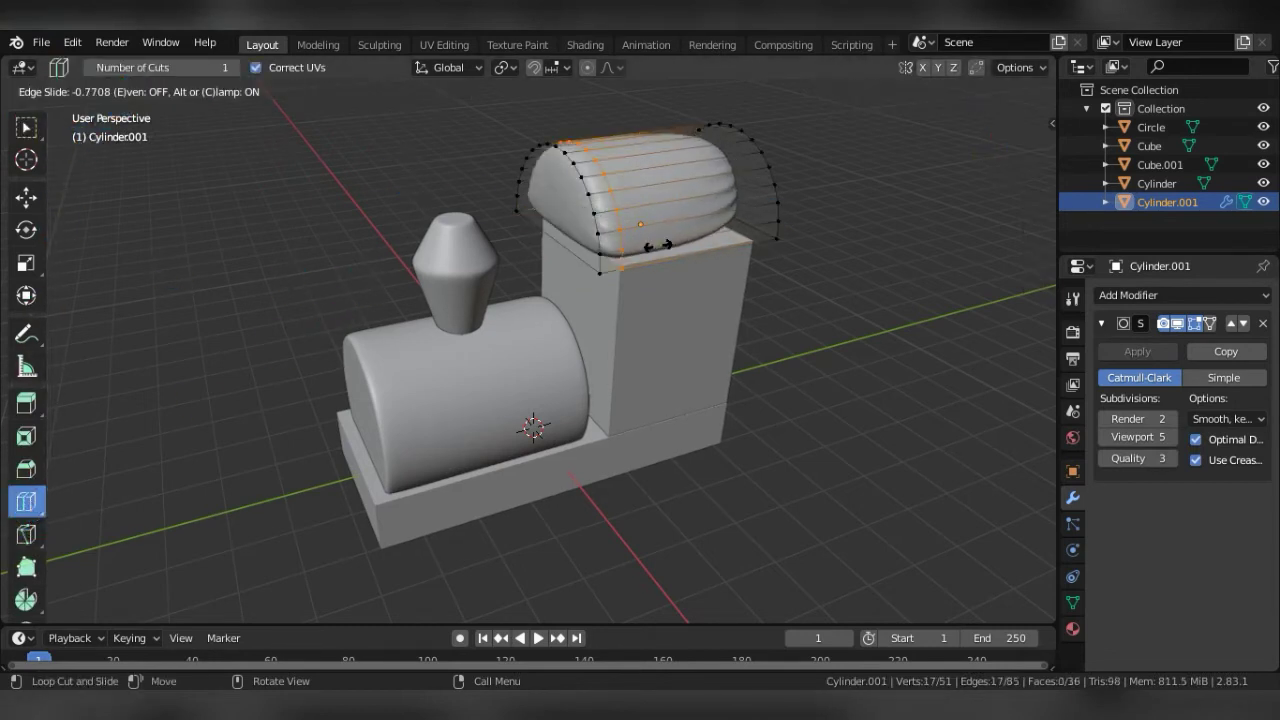
key("Tab")
scroll(723, 163, "down", 2)
mouse_move(723, 163)
middle_mouse_down()
mouse_move(677, 163)
mouse_move(686, 180)
middle_mouse_up()
left_click(642, 329)
left_click(619, 447)
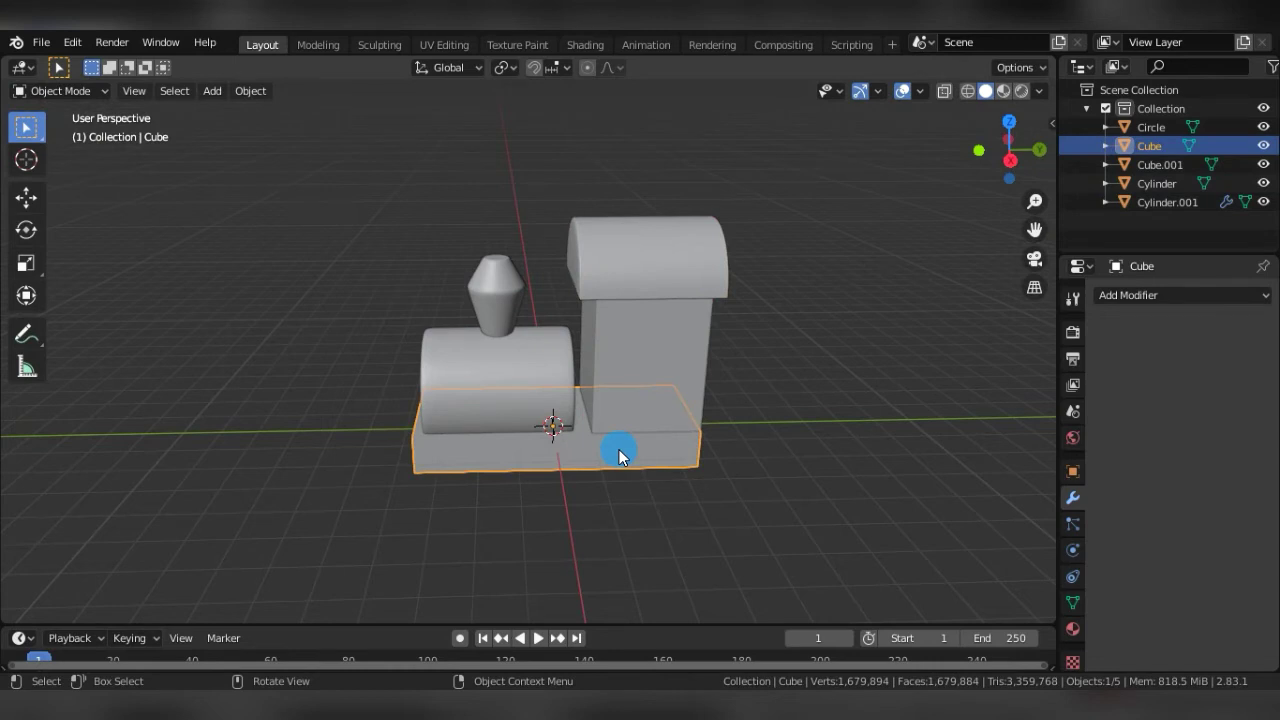
Add a Subdivision Surface modifier to the base slab at viewport level 3.
left_click(1180, 295)
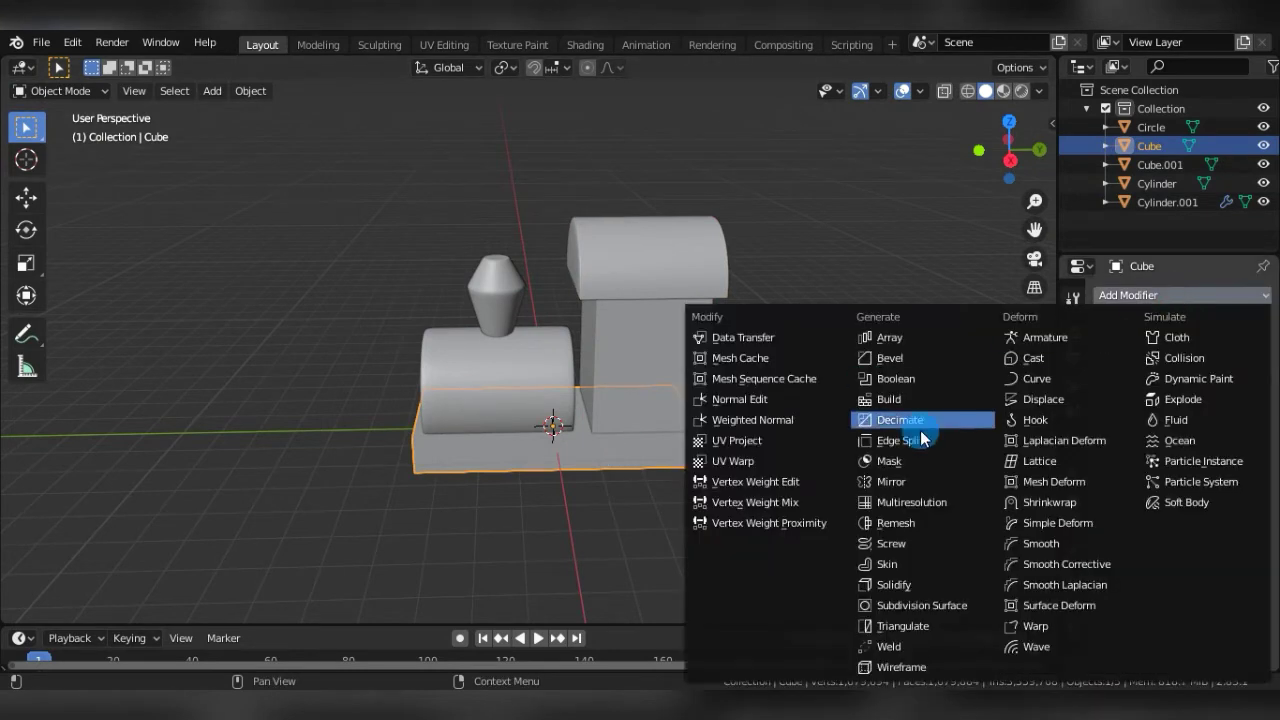
left_click(873, 606)
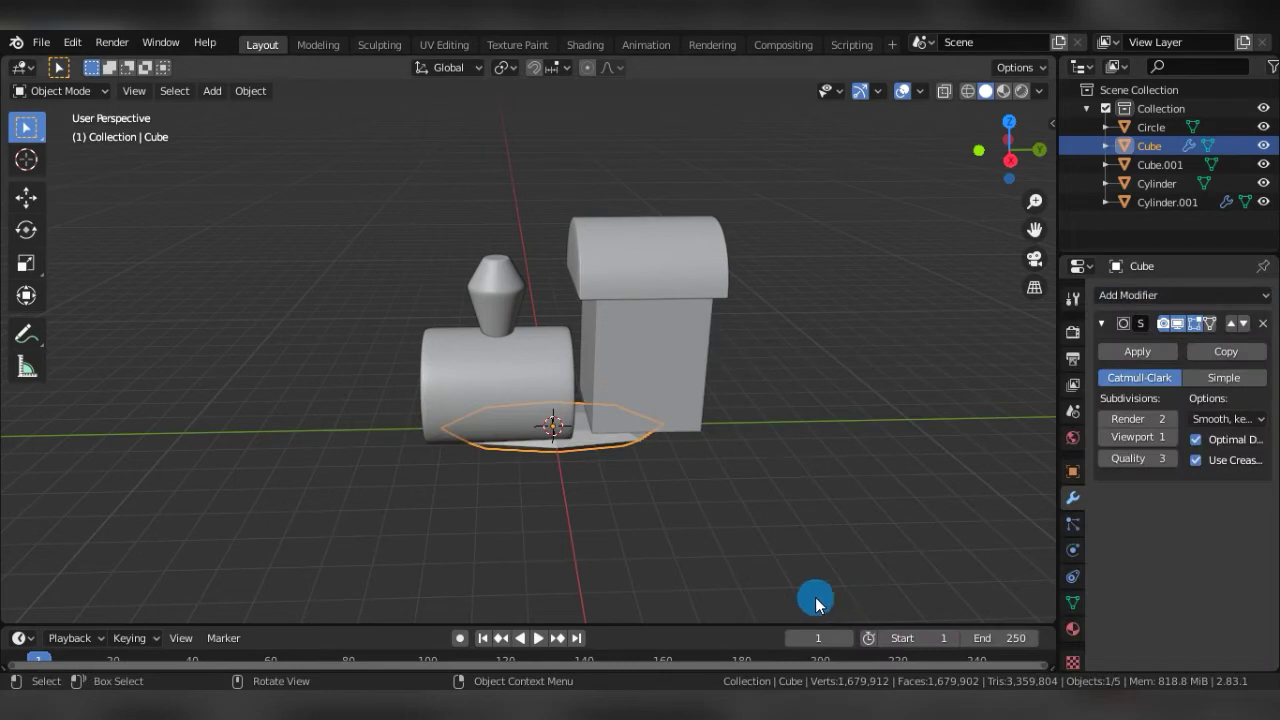
left_click(1171, 437)
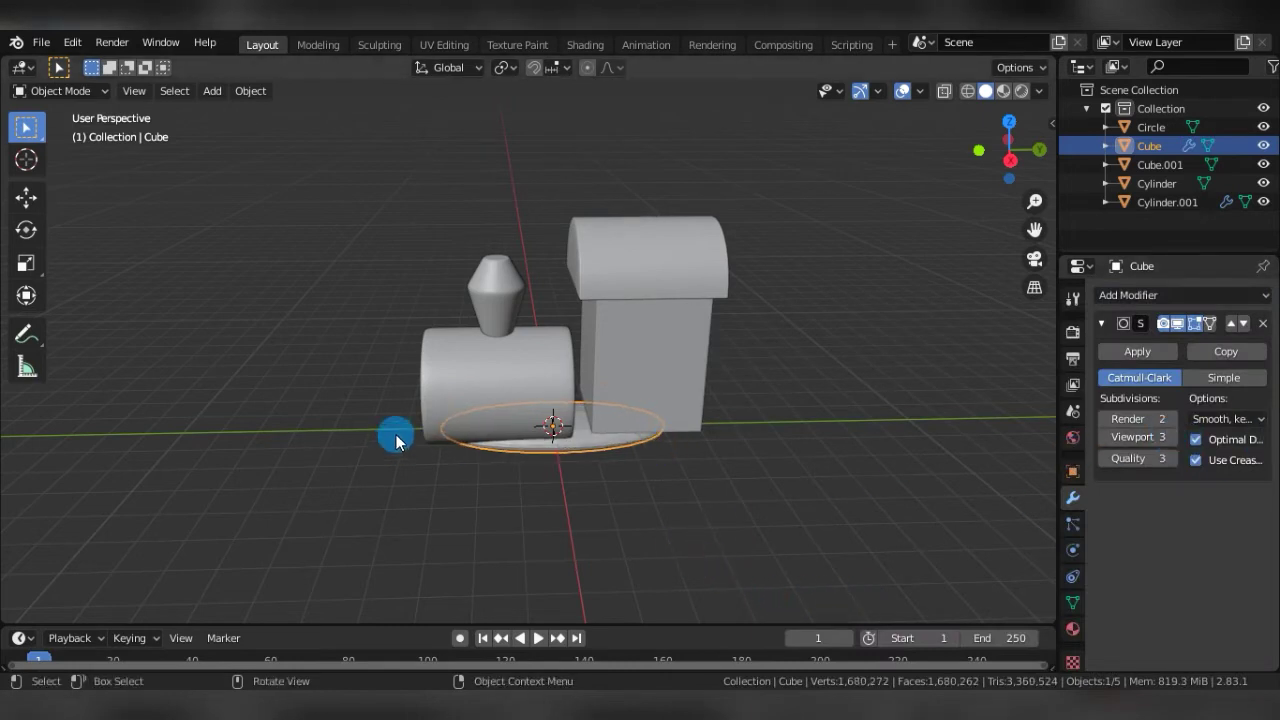
key("Tab")
Cut three loops into the base, sliding them toward its ends and top edge.
left_click(50, 510)
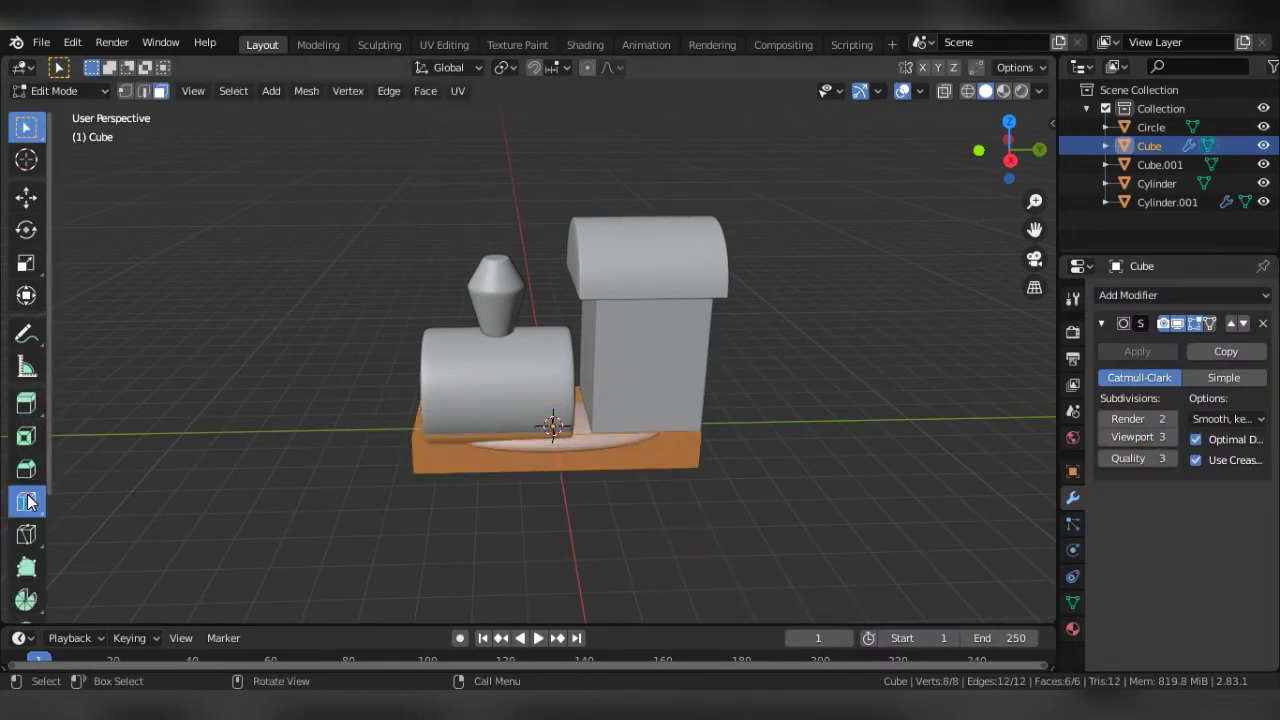
left_click_drag(443, 471, 343, 549)
left_click_drag(494, 457, 657, 449)
left_click(694, 429, "alt")
mouse_move(694, 429)
middle_mouse_down()
mouse_move(596, 463)
mouse_move(517, 463)
middle_mouse_up()
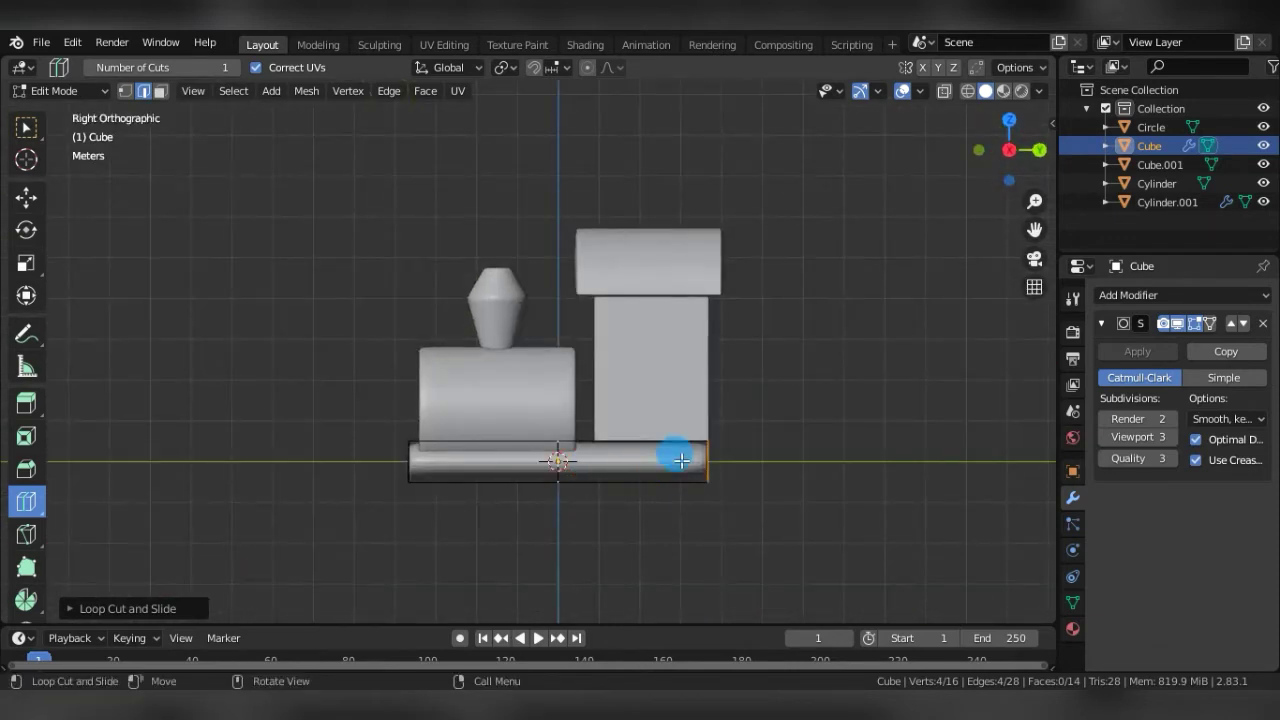
key("g")
key("g")
left_click(703, 489)
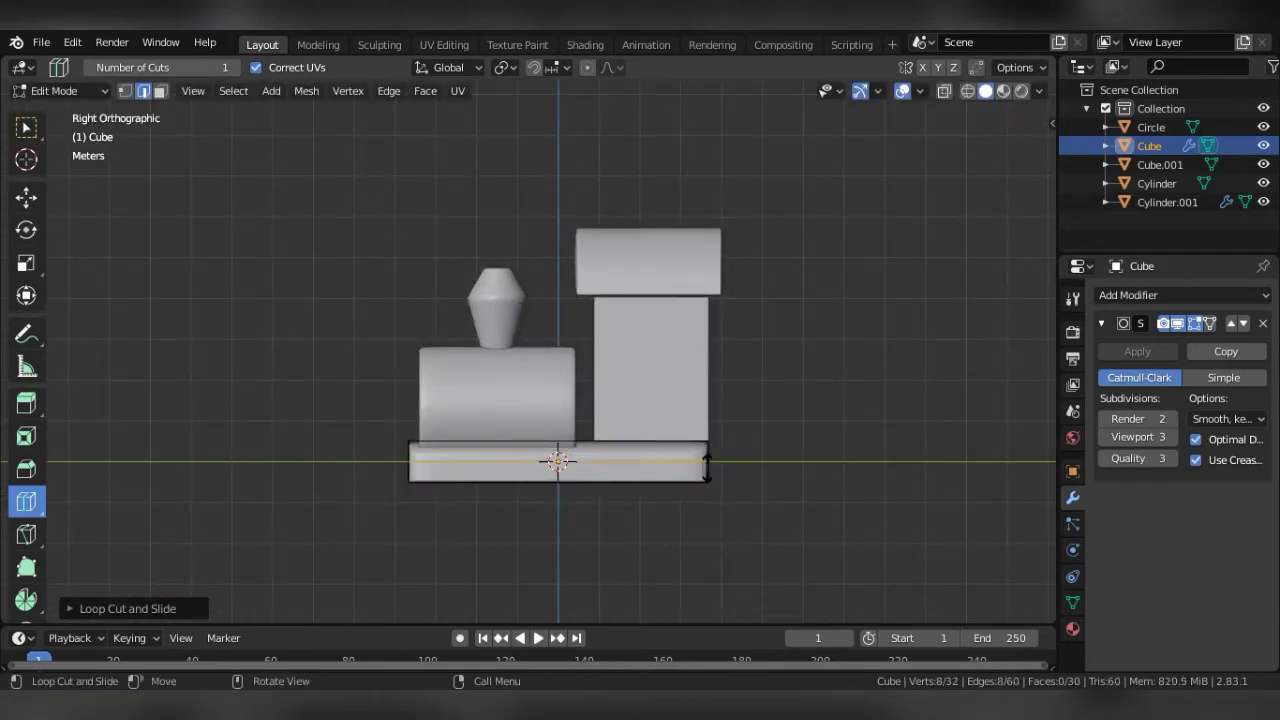
left_click_drag(545, 470, 537, 494)
Add vertical and horizontal loop cuts across the base's front, then exit Edit Mode.
middle_click_drag(537, 494, 694, 489)
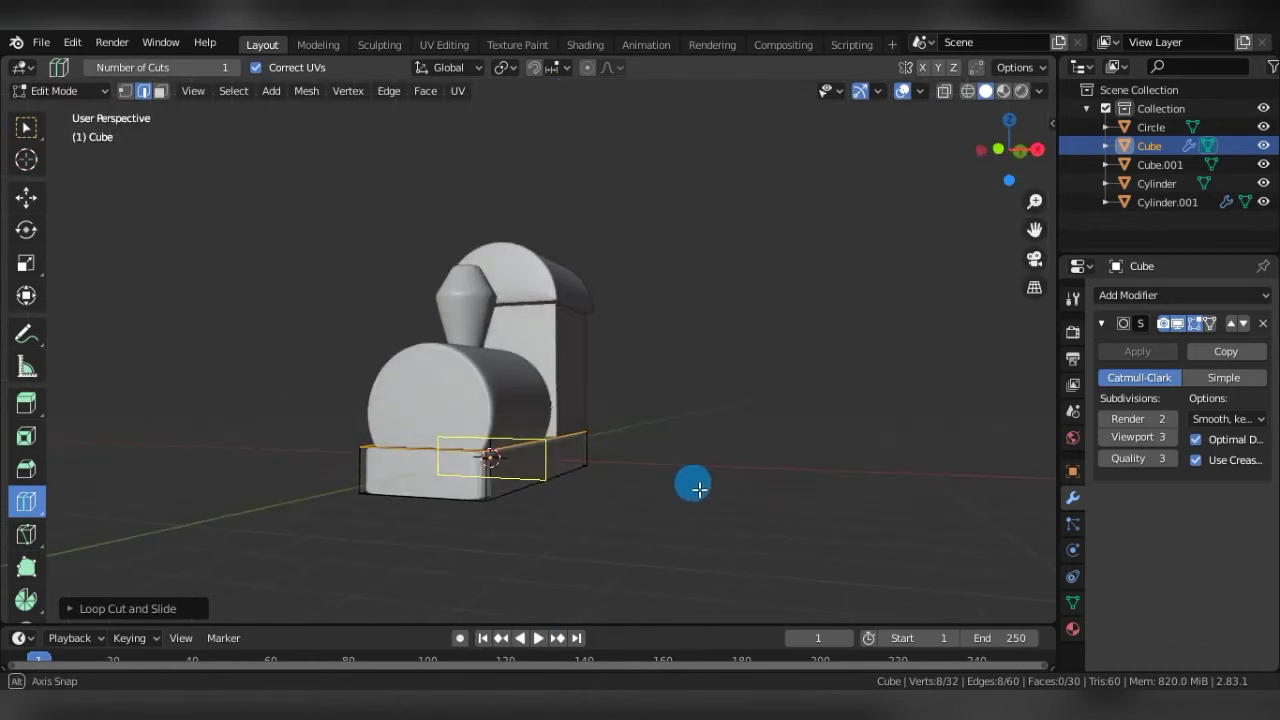
mouse_move(500, 503)
middle_mouse_down()
mouse_move(586, 500)
mouse_move(560, 517)
middle_mouse_up()
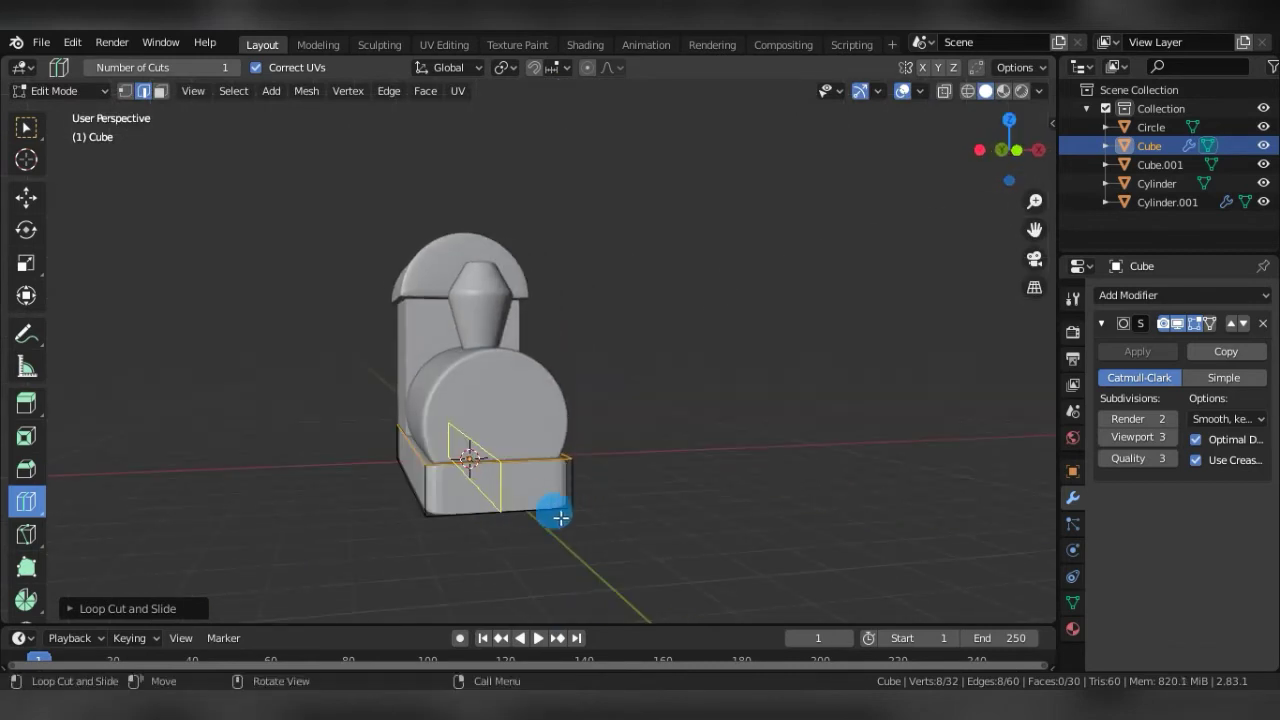
left_click(455, 500)
left_click(443, 506)
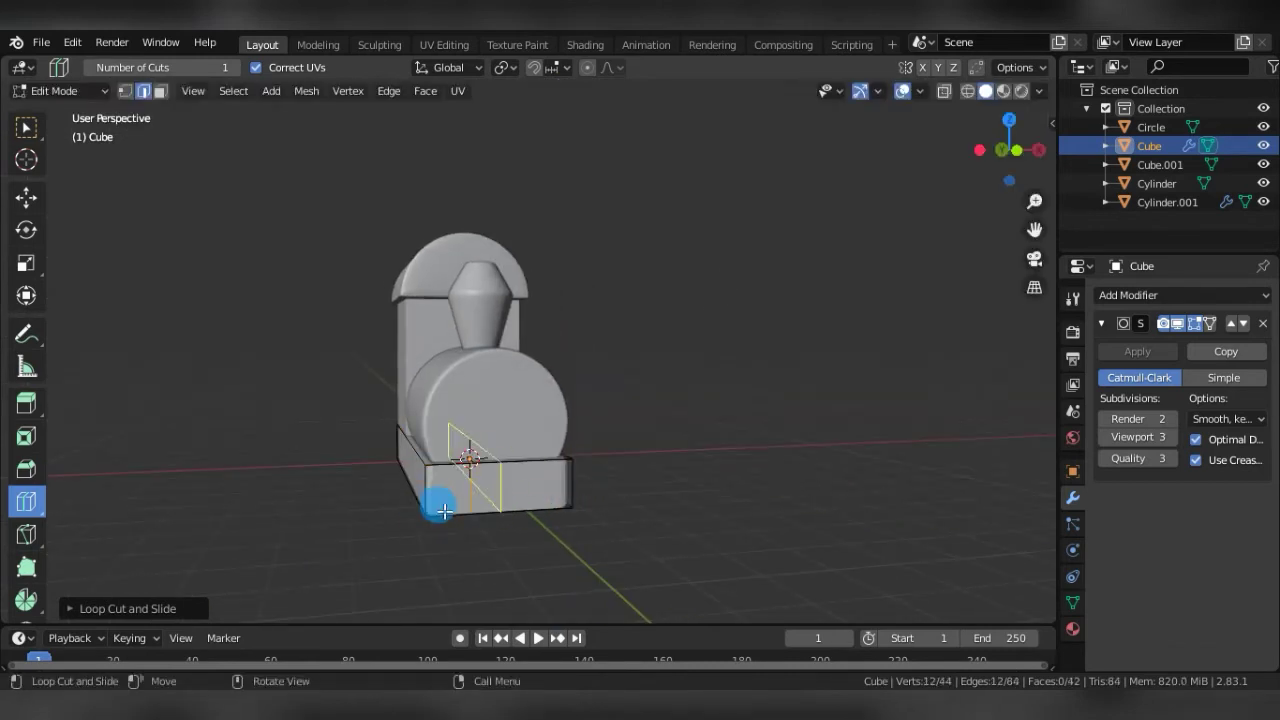
left_click(462, 500)
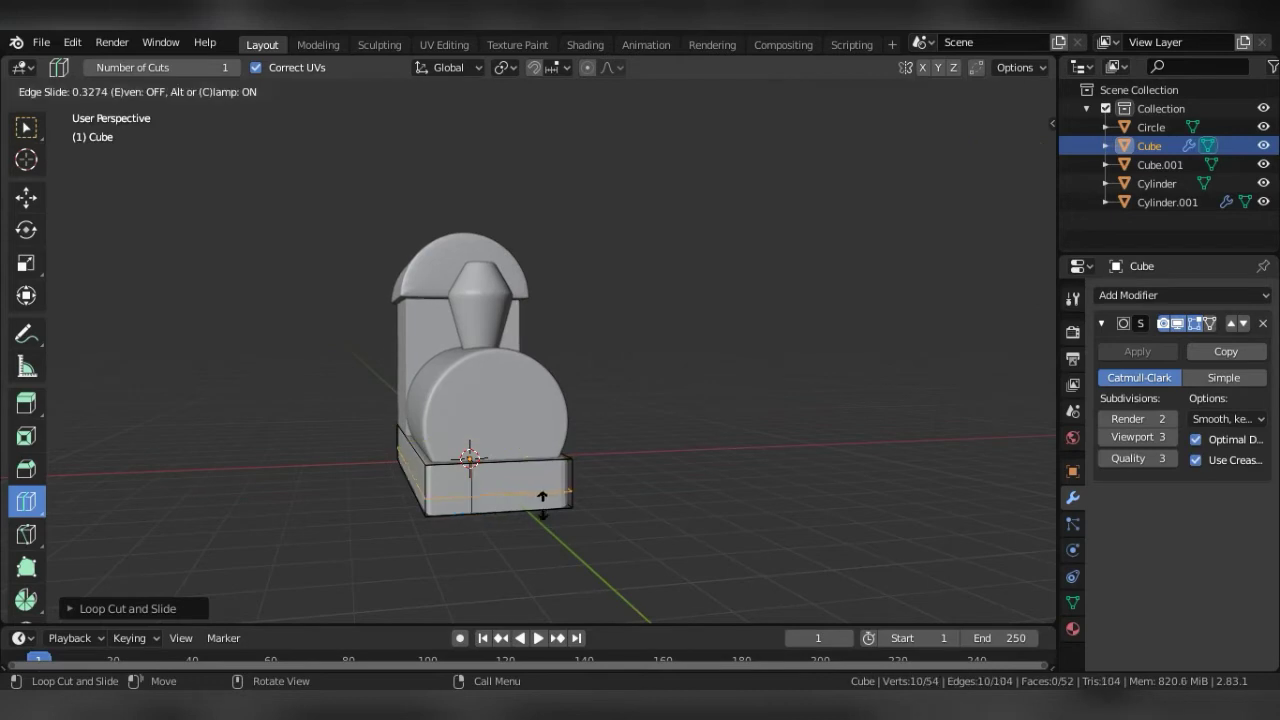
left_click(545, 497)
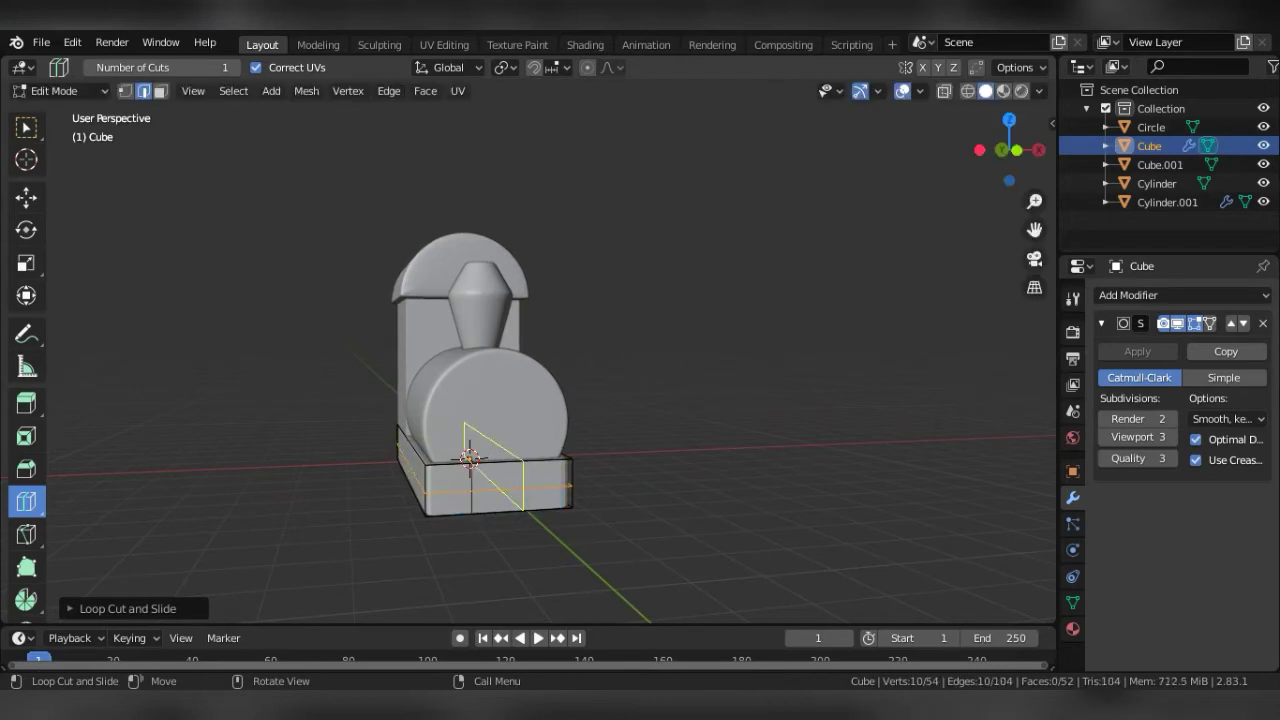
left_click(545, 500)
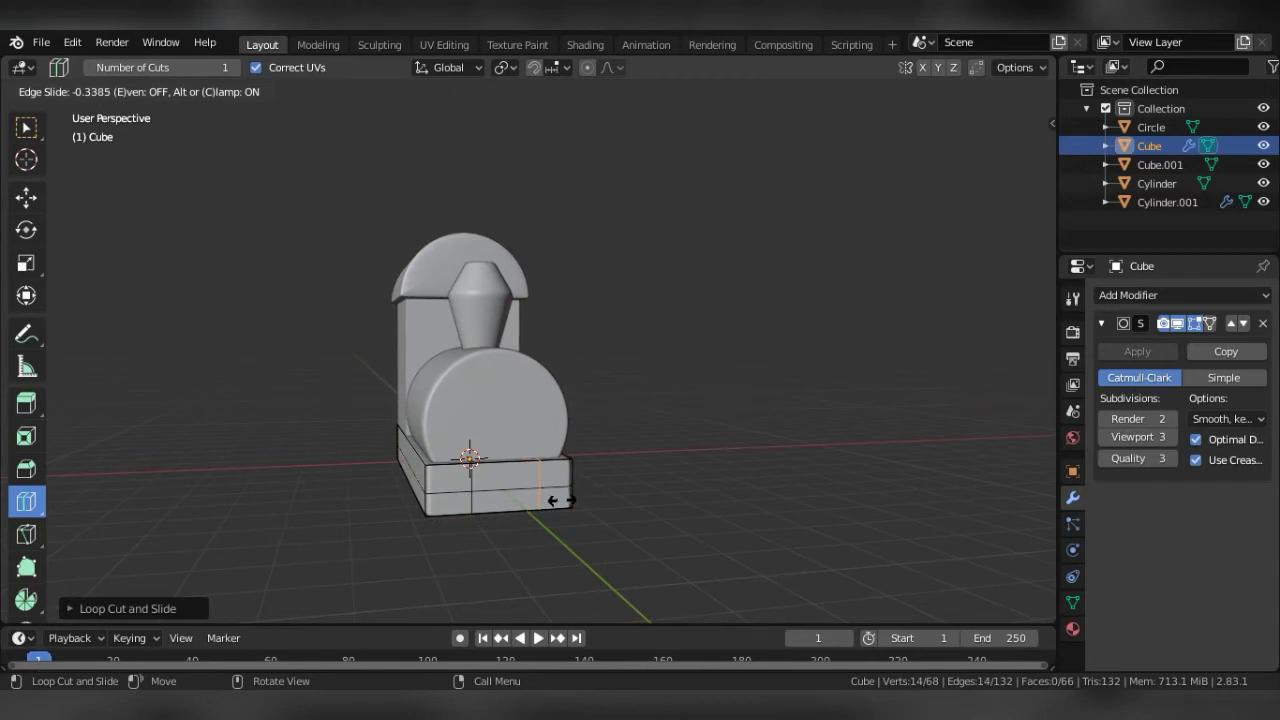
left_click(560, 500)
key("Tab")
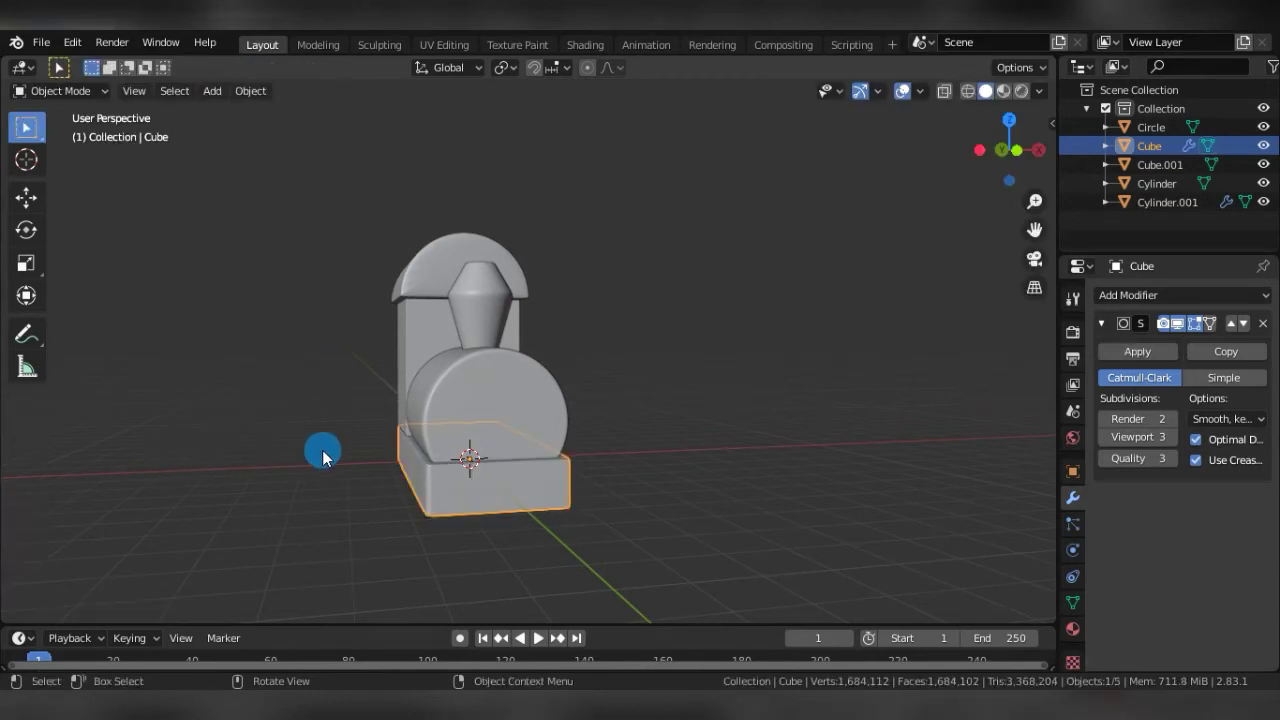
Apply Shade Smooth to the base slab, boiler and cab.
right_click(322, 457)
left_click(274, 136)
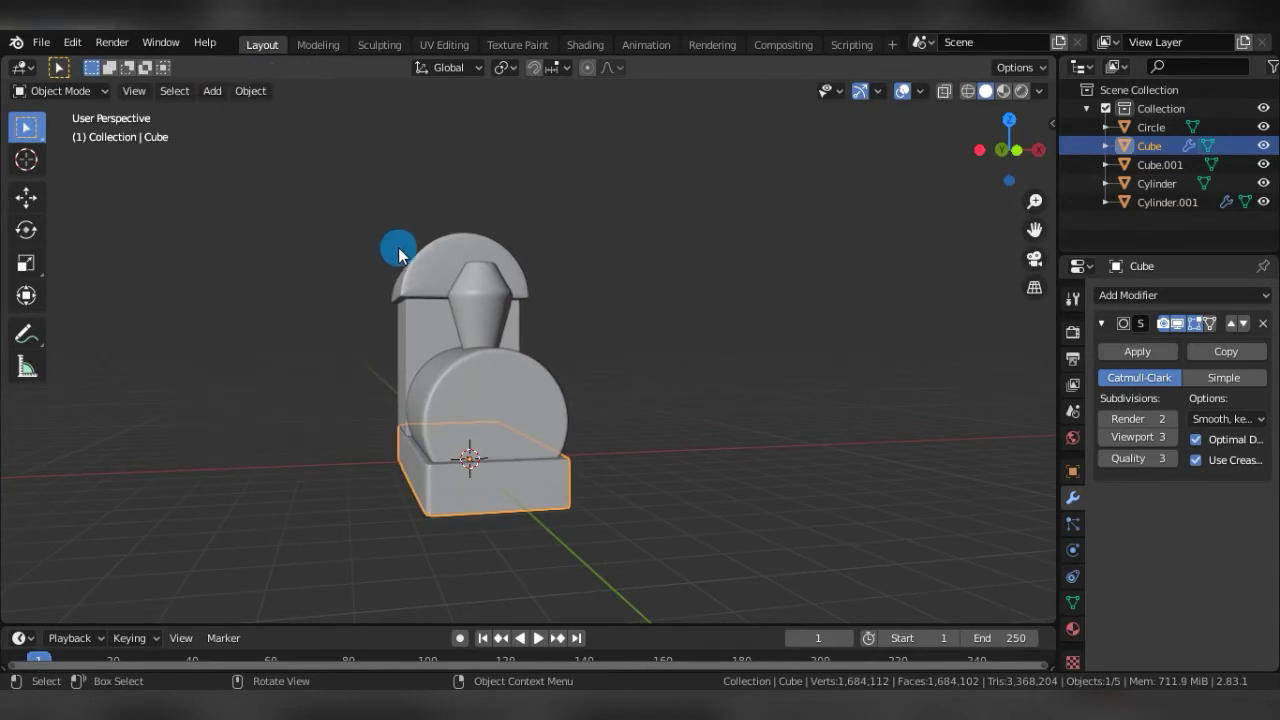
middle_click_drag(651, 320, 500, 366)
left_click(502, 371)
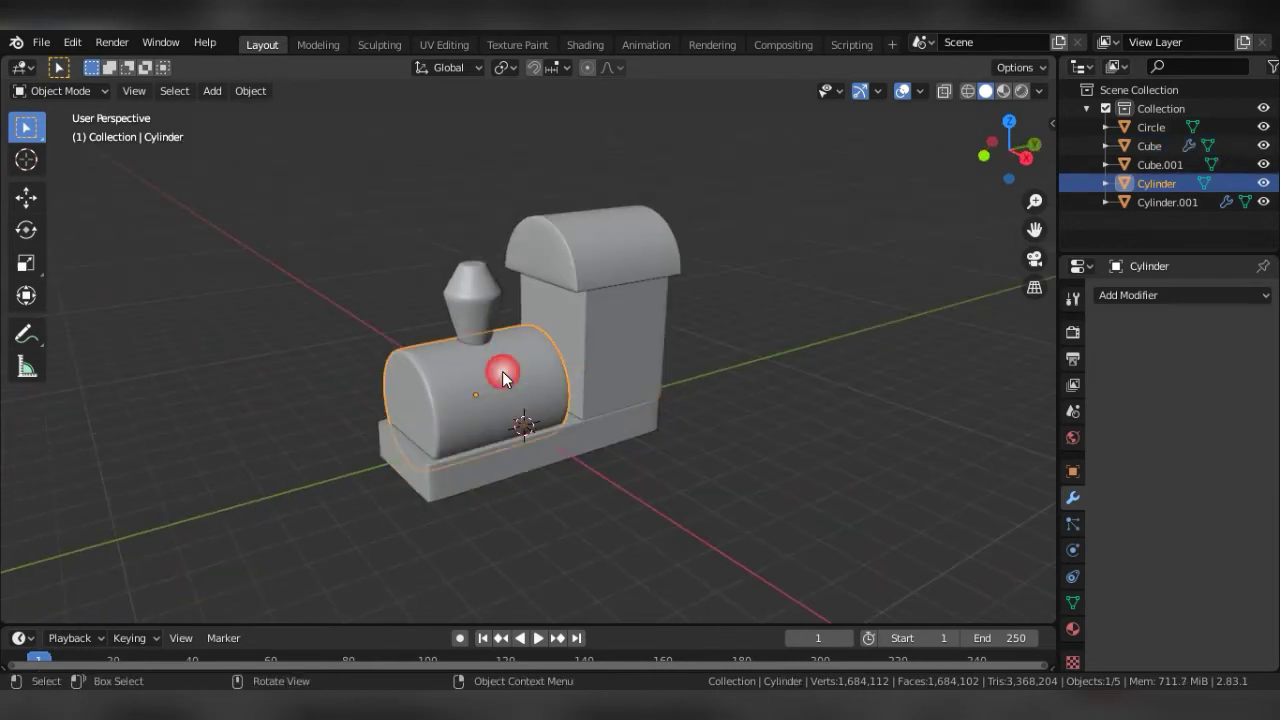
right_click(502, 371)
left_click(487, 364)
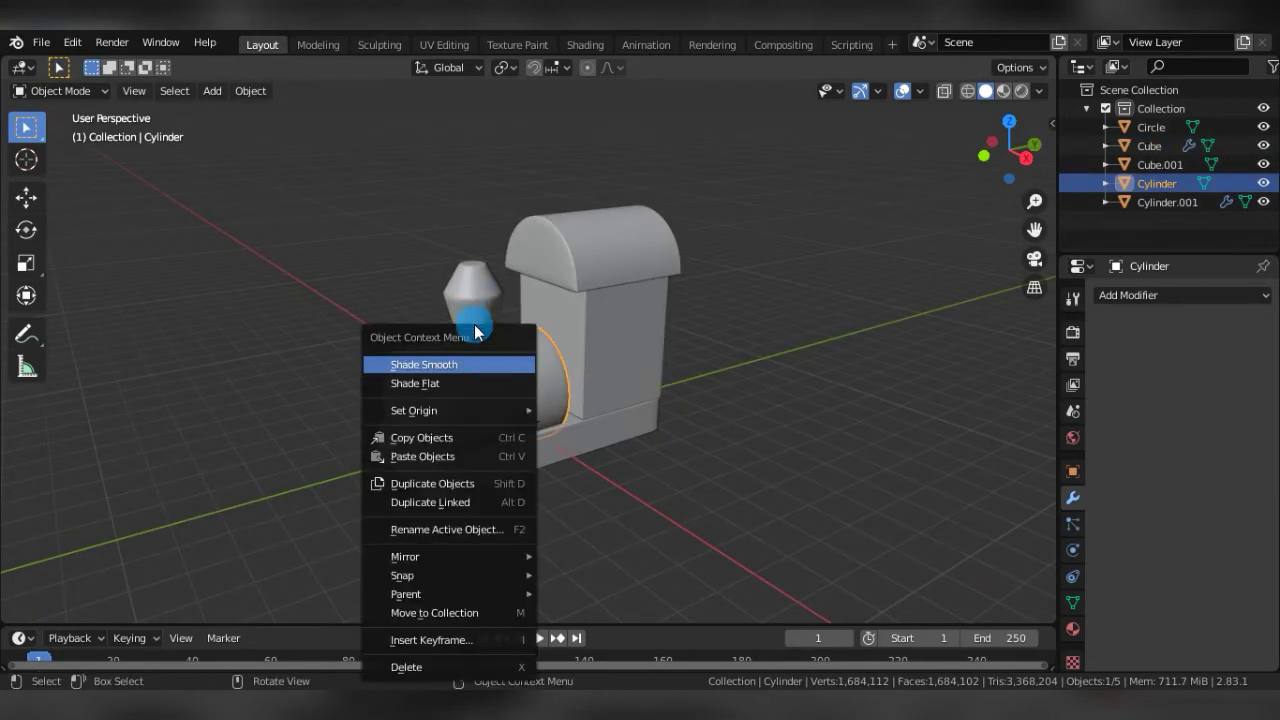
middle_click_drag(471, 290, 630, 355)
left_click(638, 358)
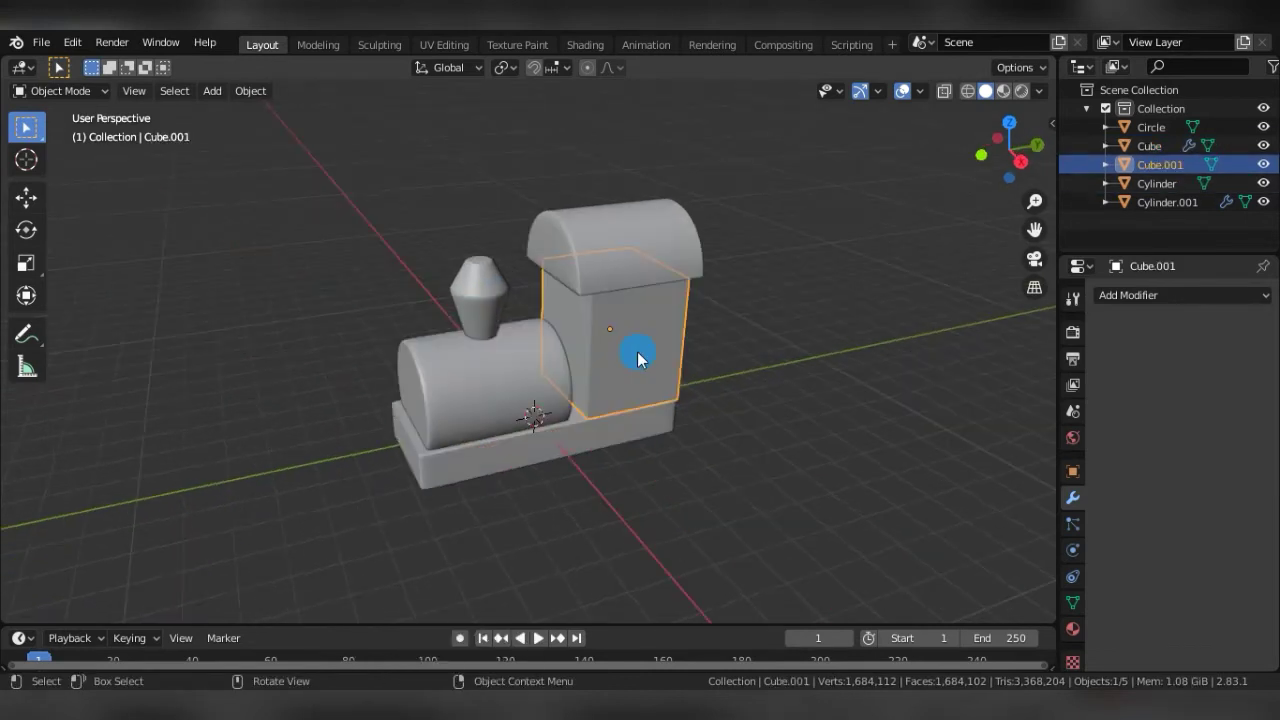
In face-select Edit Mode, select only the cab's side face.
key("Tab")
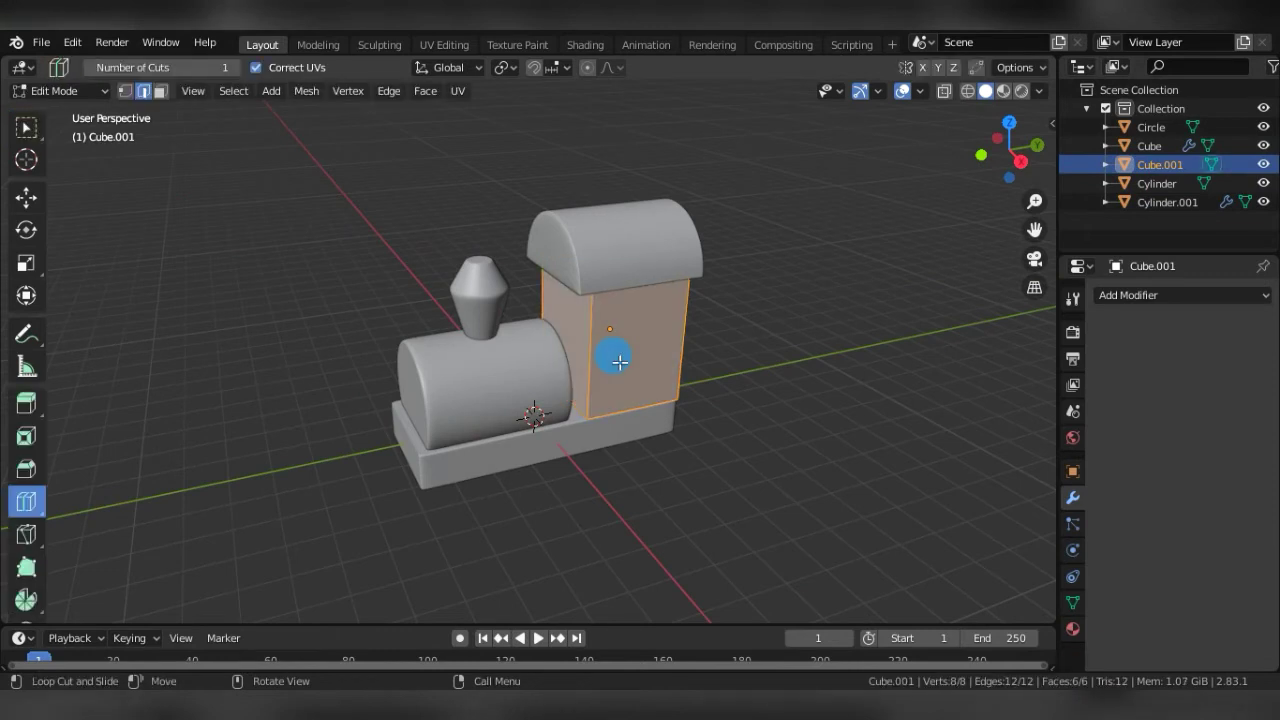
left_click(161, 91)
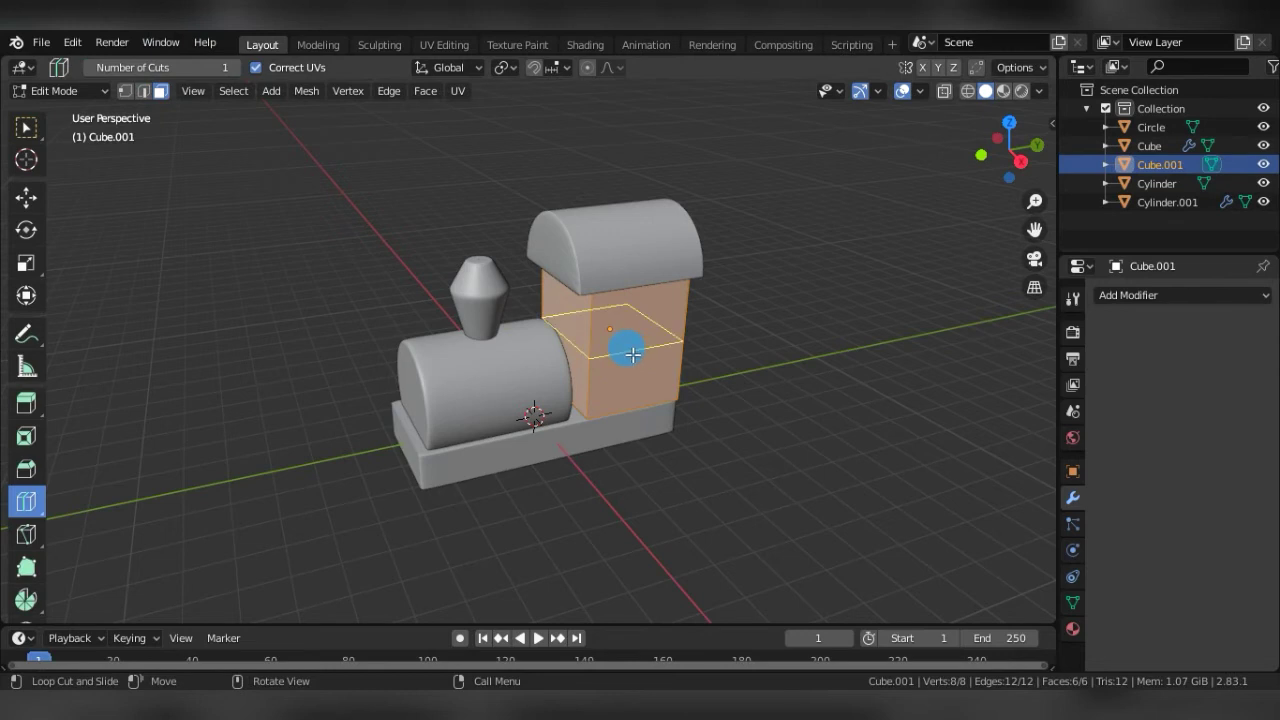
left_click(26, 127)
left_click(647, 346)
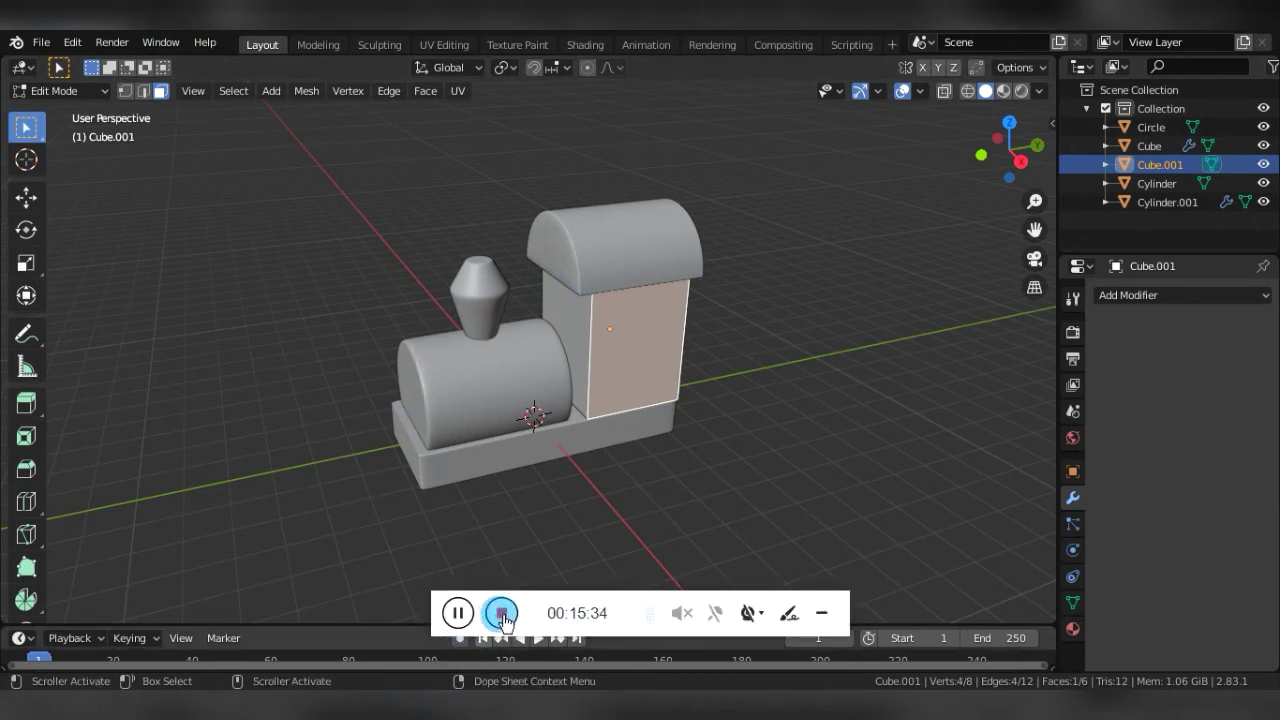
mouse_move(830, 628)
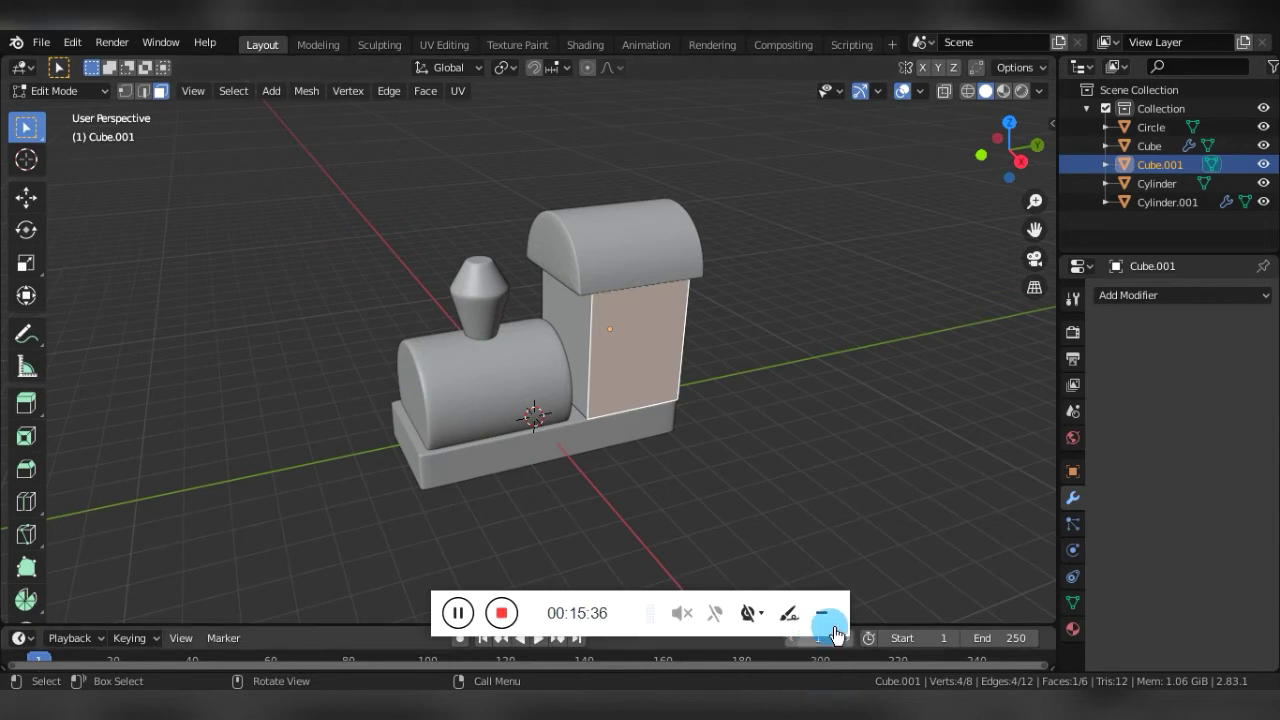
Inset the cab's side face and extrude it to outline the window frame.
left_click(822, 613)
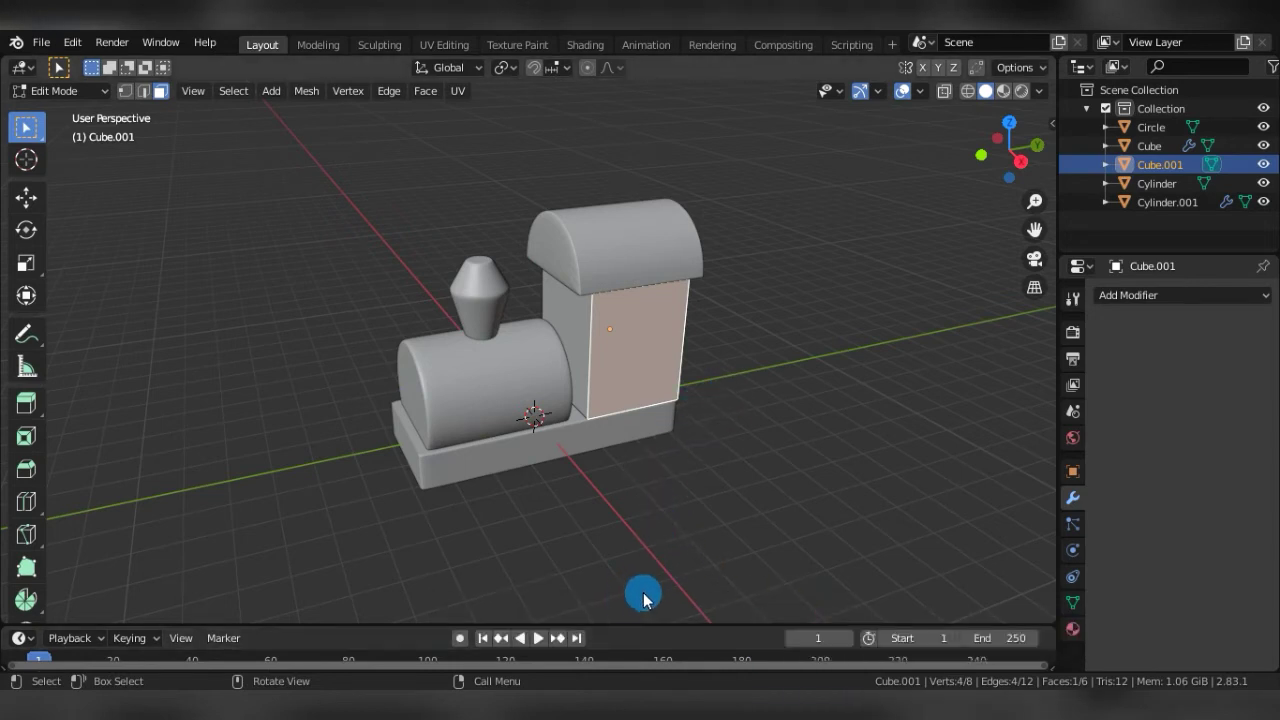
key("i")
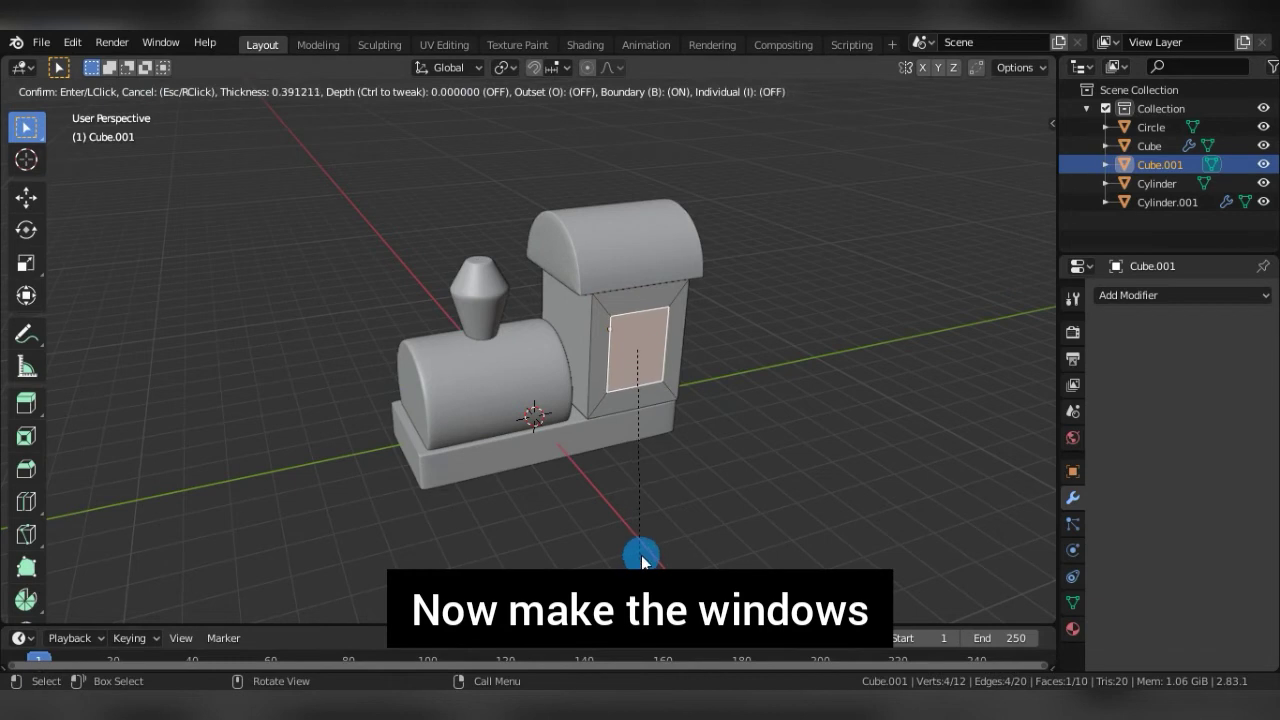
left_click(641, 555)
middle_click_drag(641, 555, 727, 555)
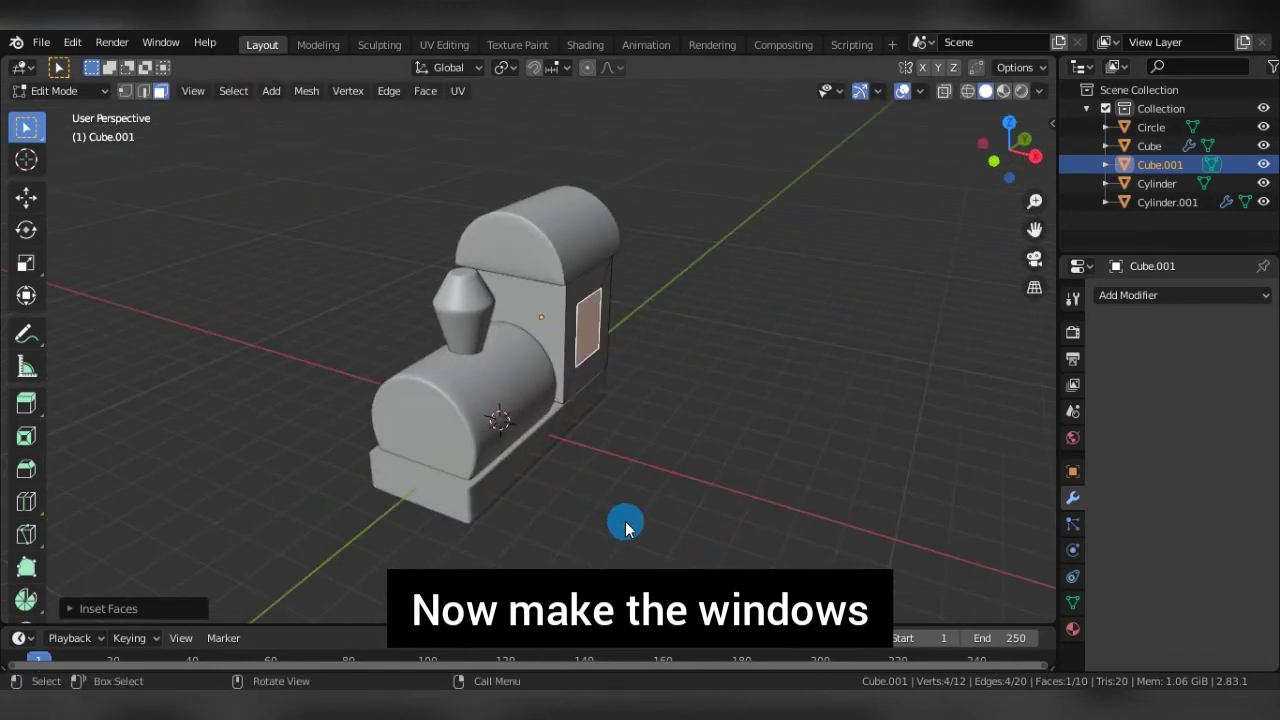
key("e")
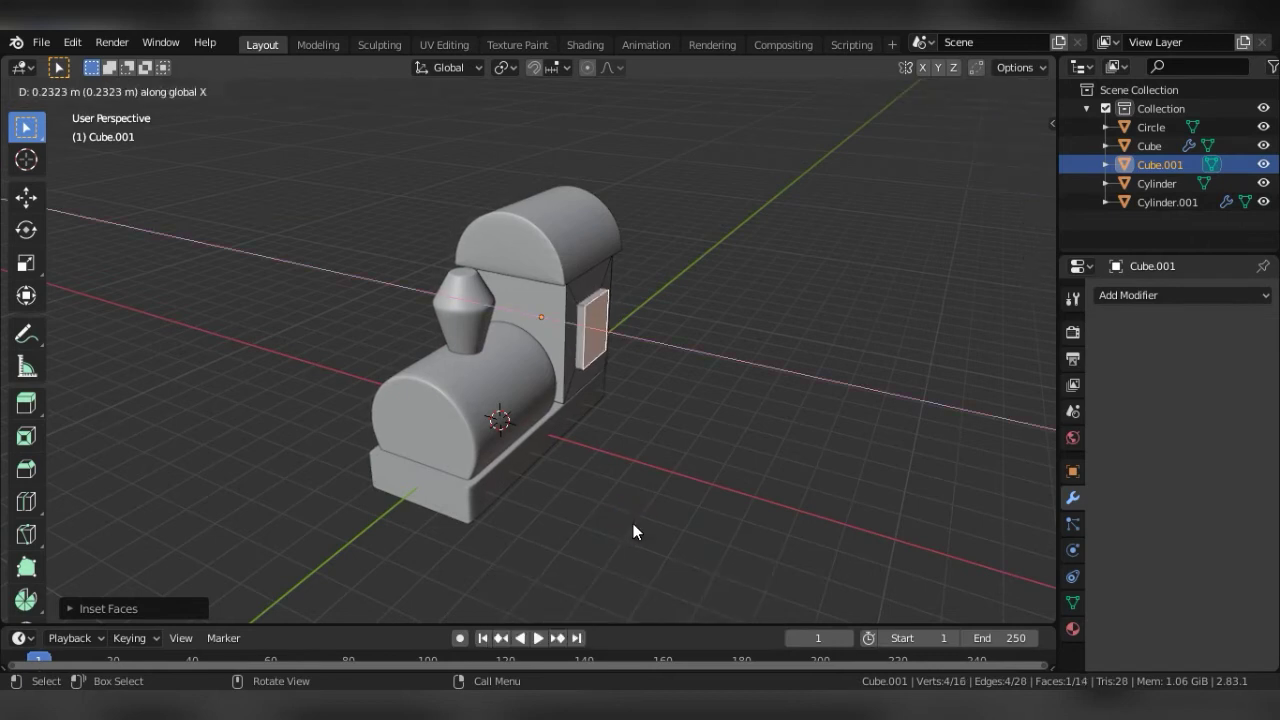
left_click(633, 523)
Inset the window face again and extrude it inward to recess the pane.
middle_click_drag(711, 443, 683, 438)
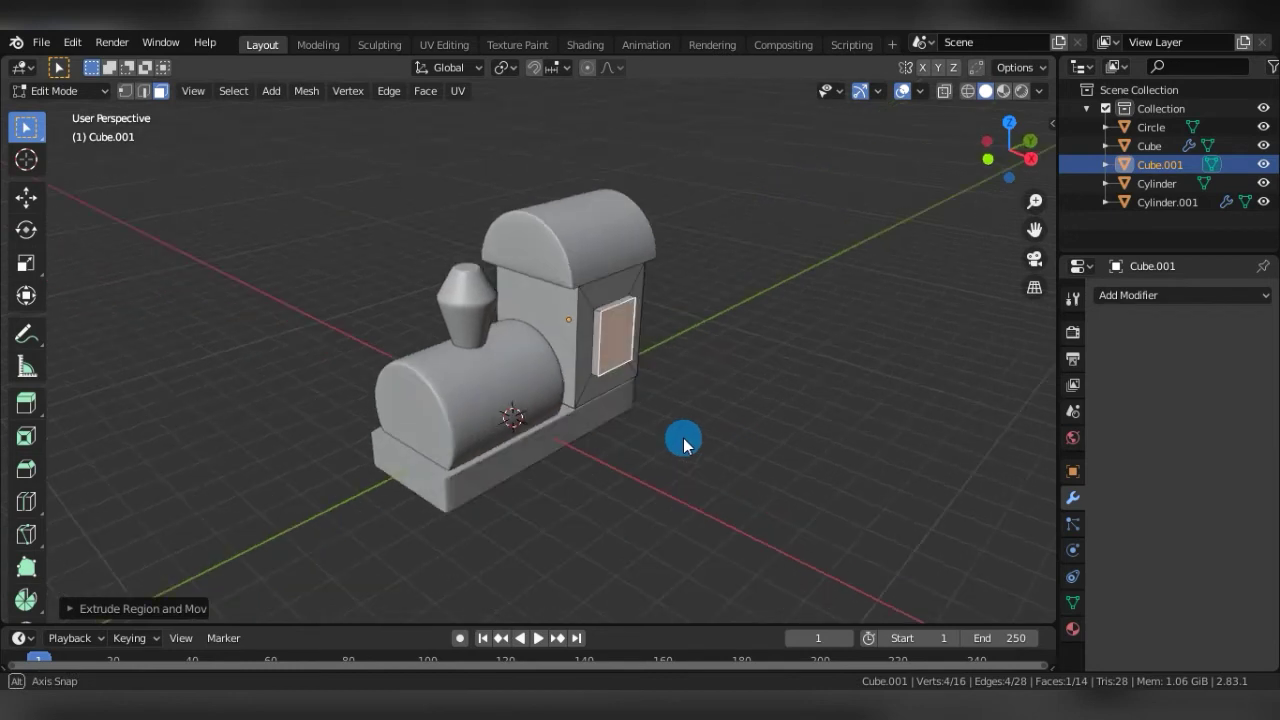
key("i")
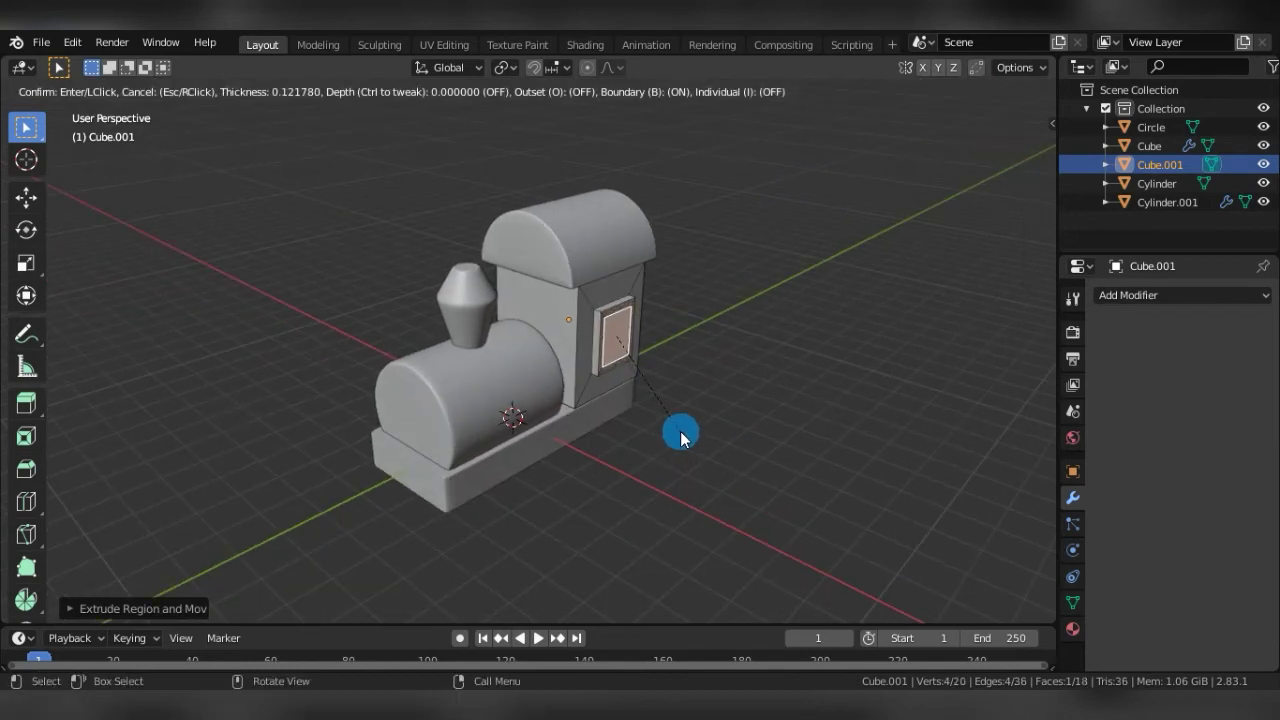
left_click(680, 431)
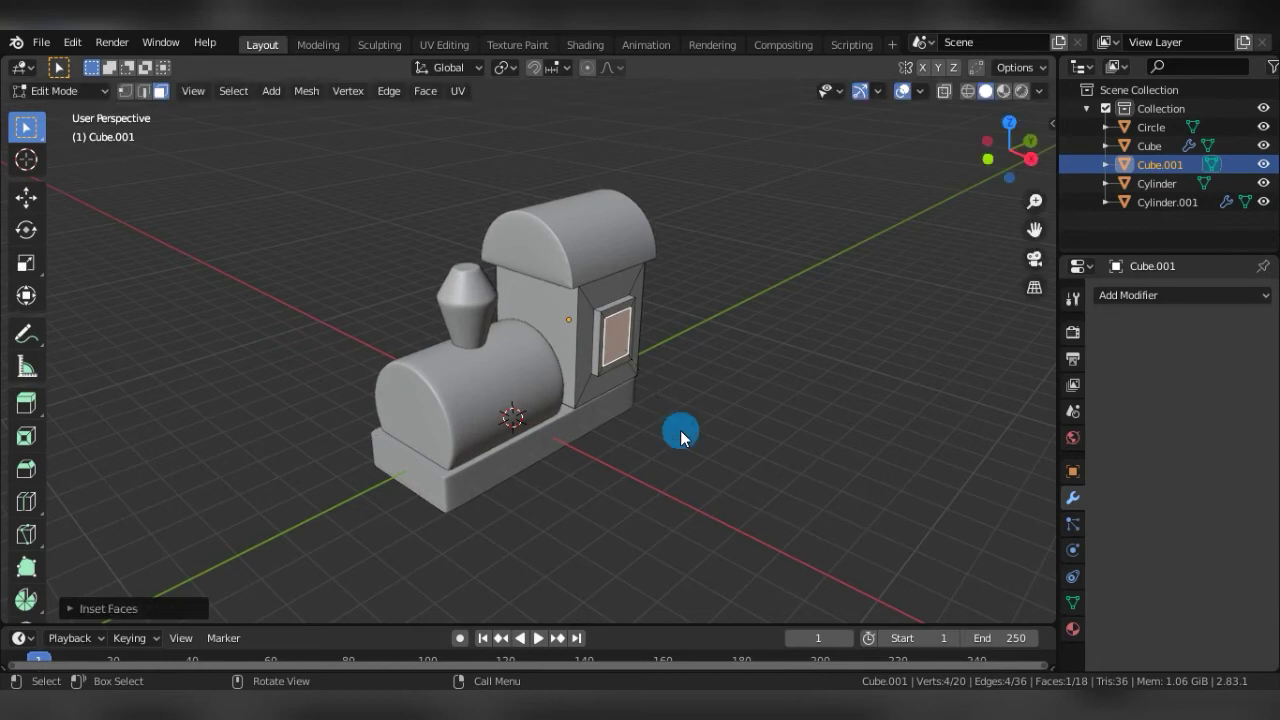
key("e")
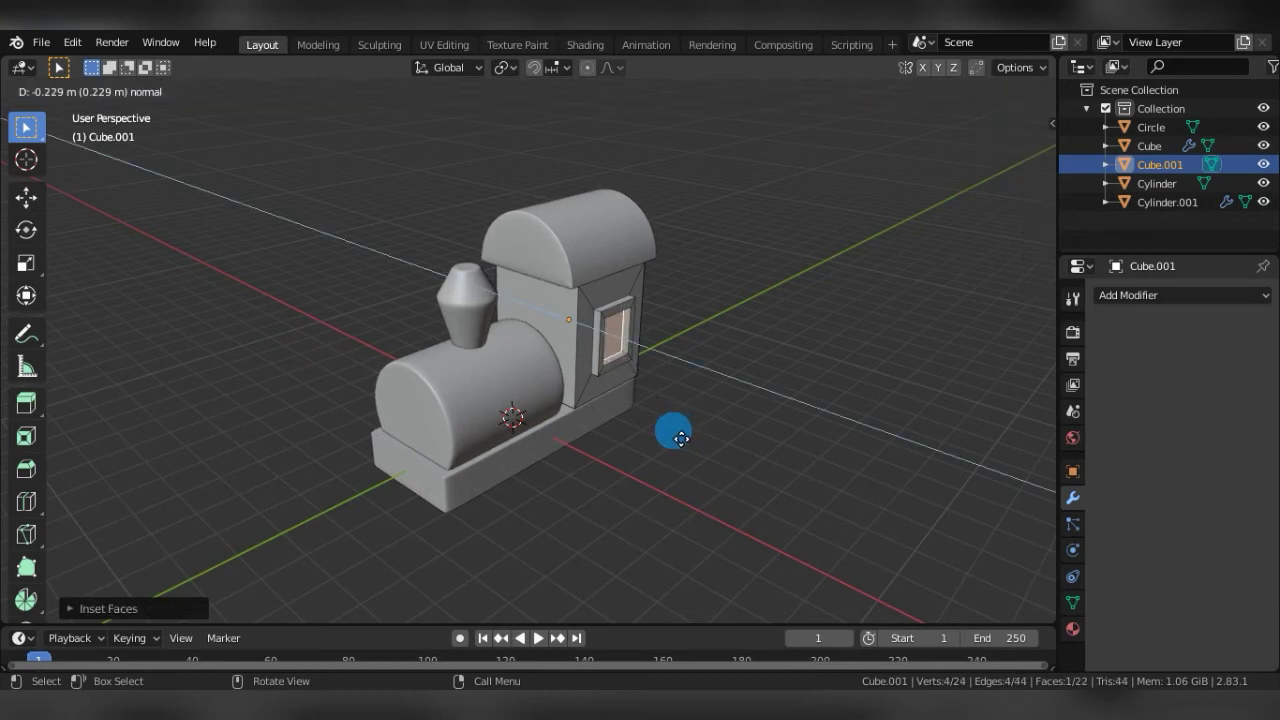
left_click(680, 438)
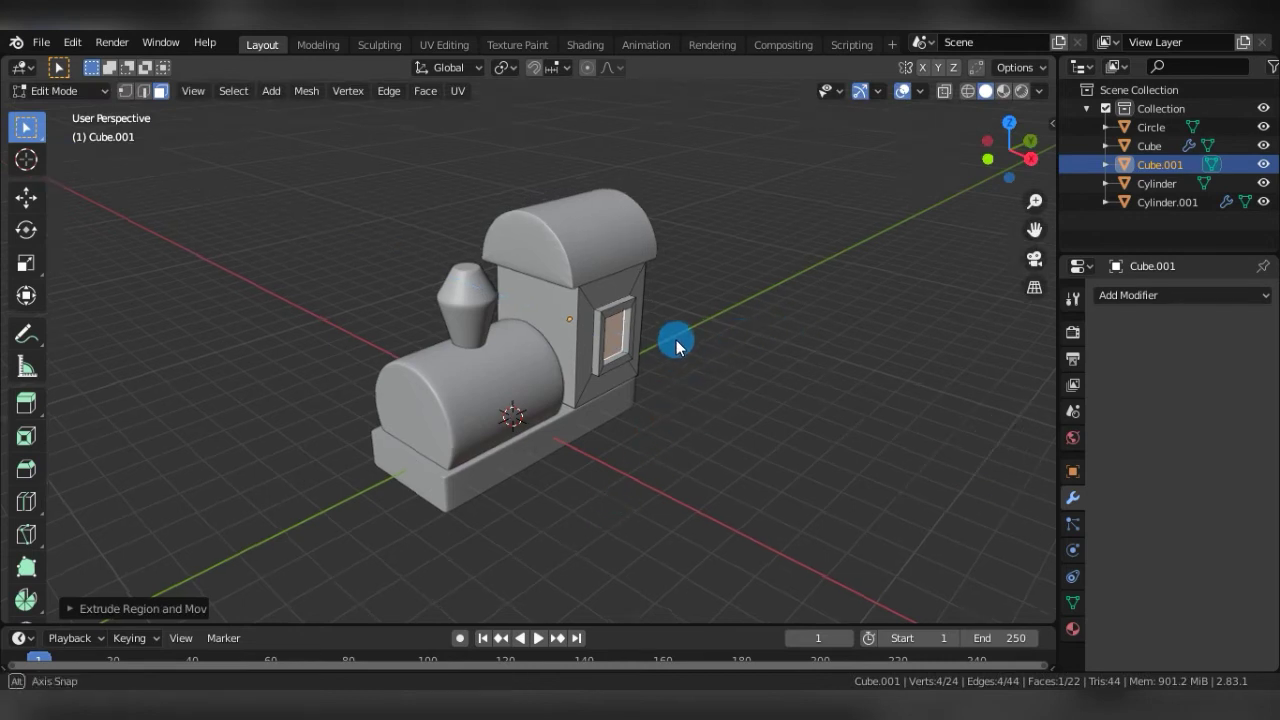
Inset the cab's opposite side face and return to Object Mode.
mouse_move(677, 340)
middle_mouse_down()
mouse_move(478, 342)
mouse_move(362, 307)
mouse_move(355, 358)
mouse_move(319, 326)
mouse_move(327, 287)
middle_mouse_up()
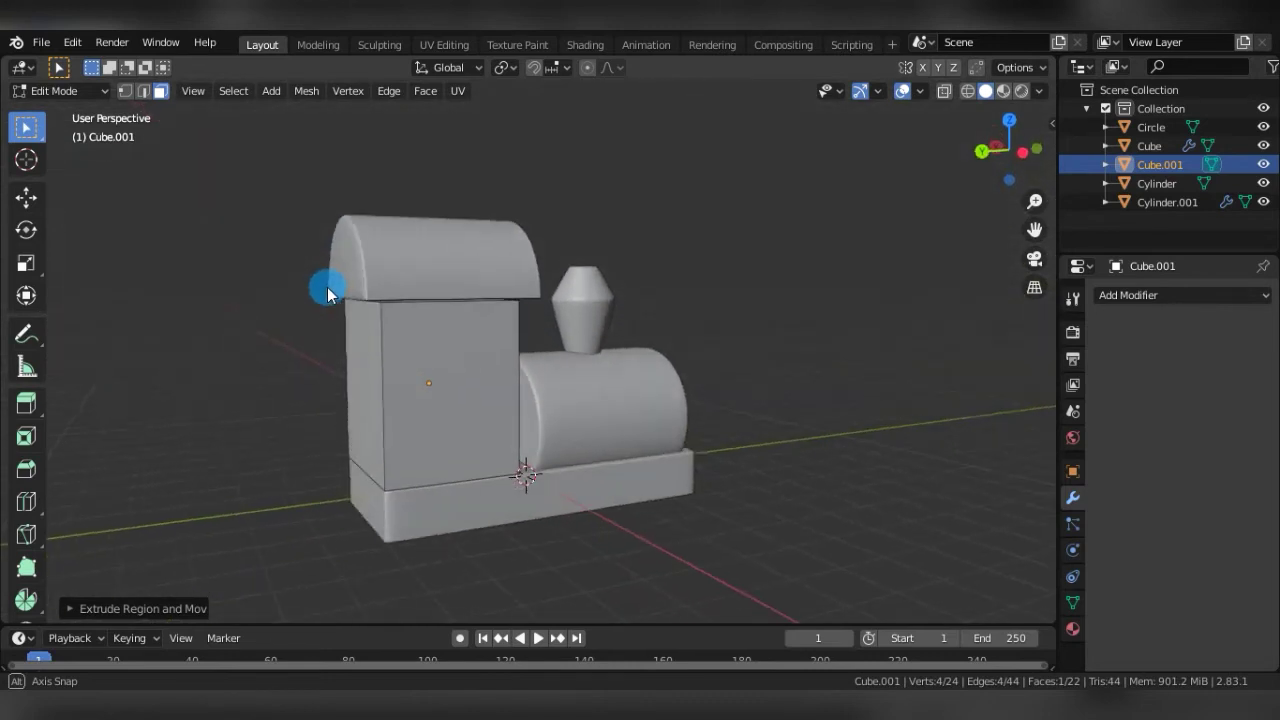
left_click(406, 379)
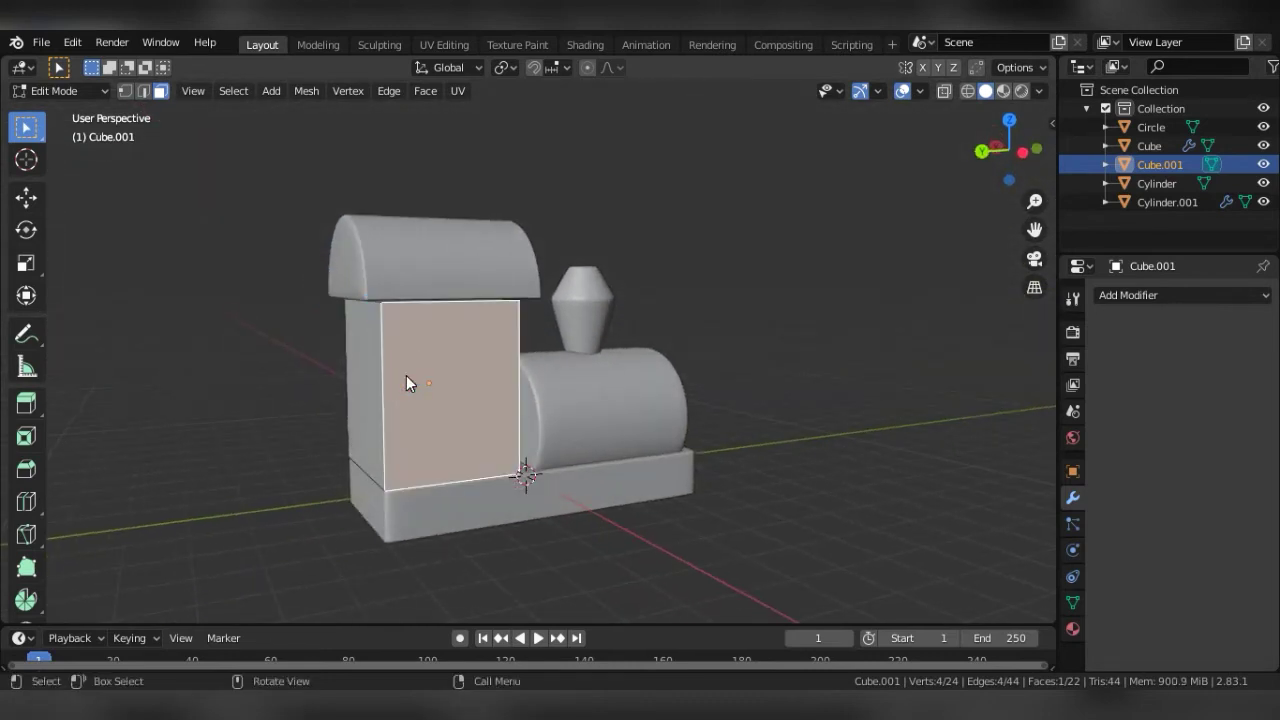
key("i")
left_click(526, 489)
key("Tab")
middle_click_drag(526, 489, 499, 343)
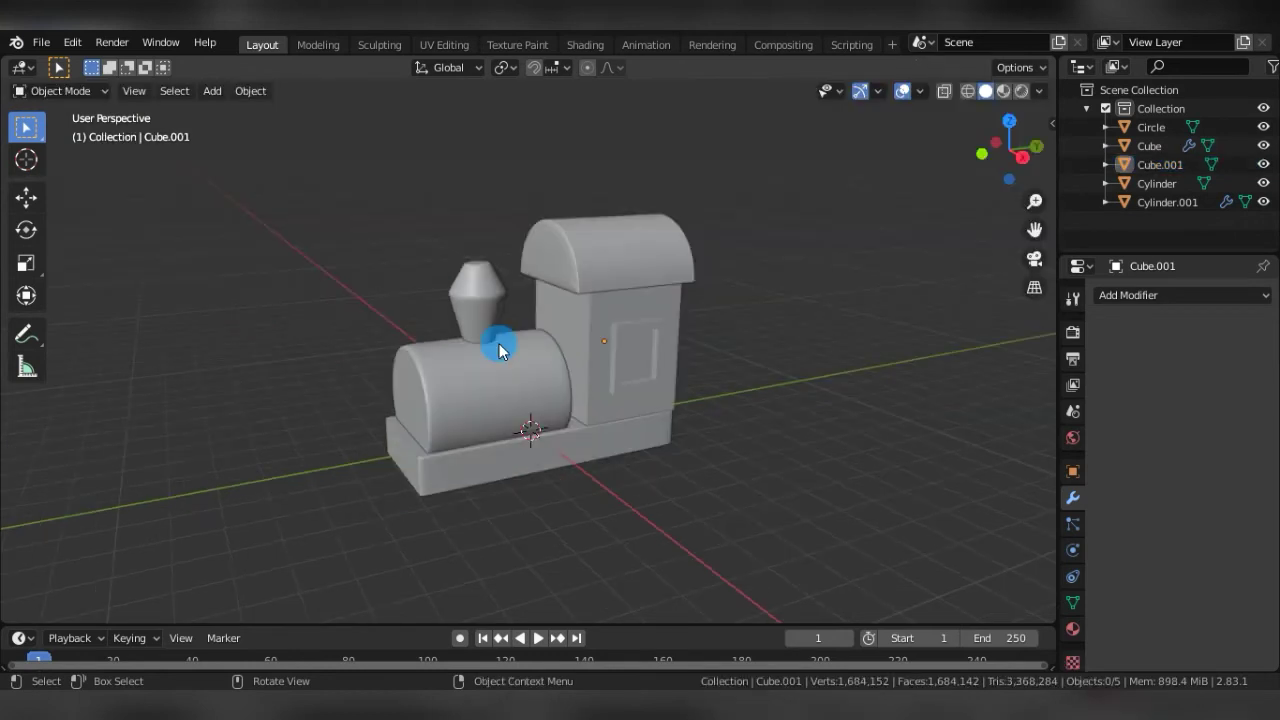
Add a new cylinder and set its Y rotation to 90° so it stands on edge.
key("shift+a")
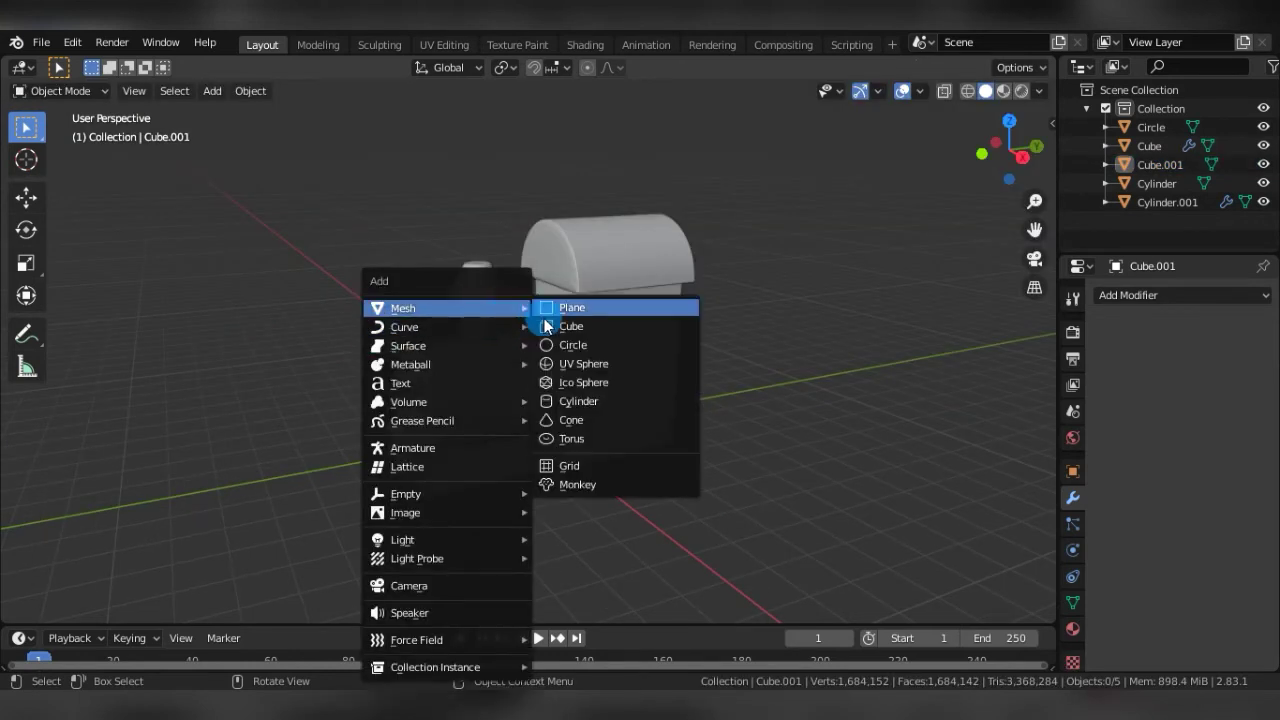
left_click(575, 400)
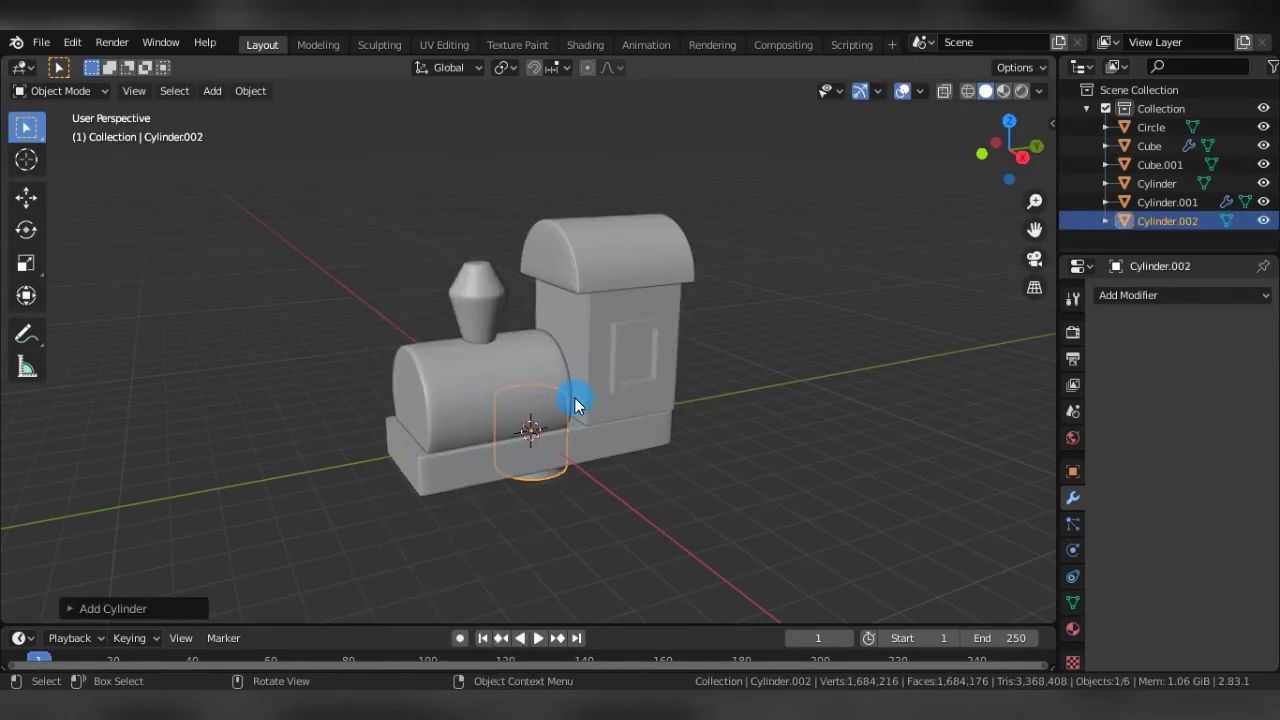
left_click(1073, 473)
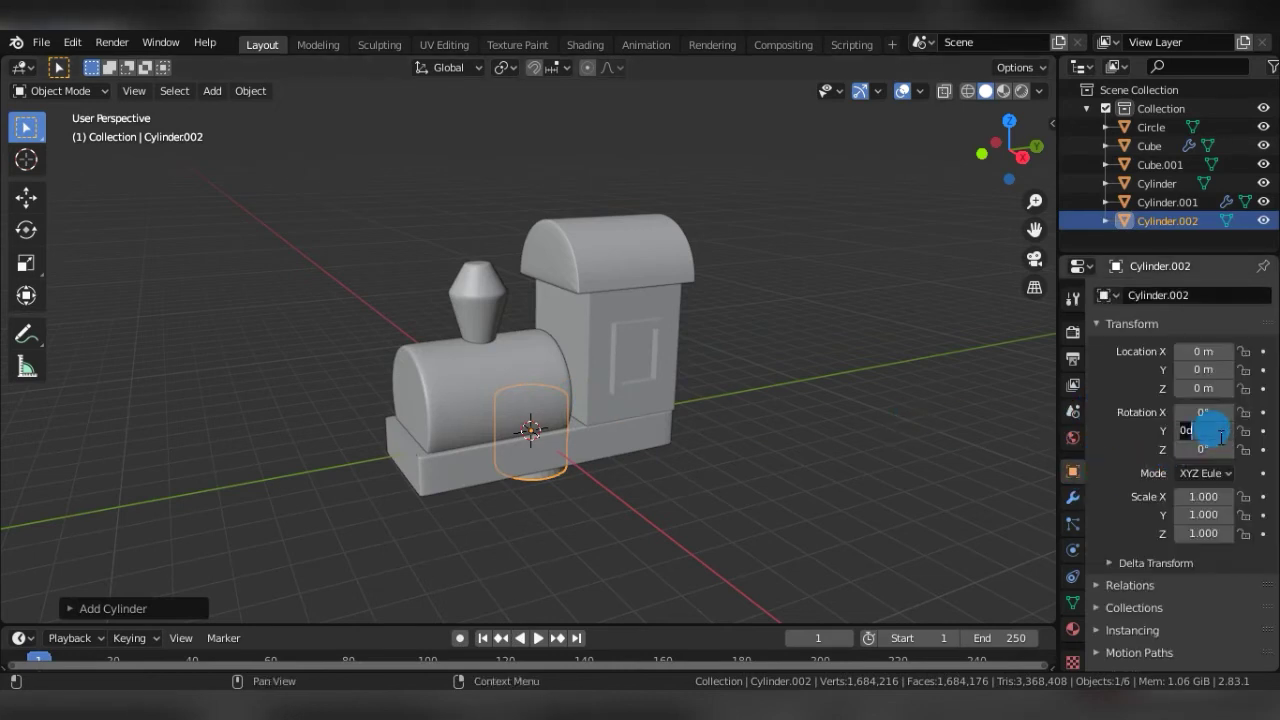
type("0")
key("Return")
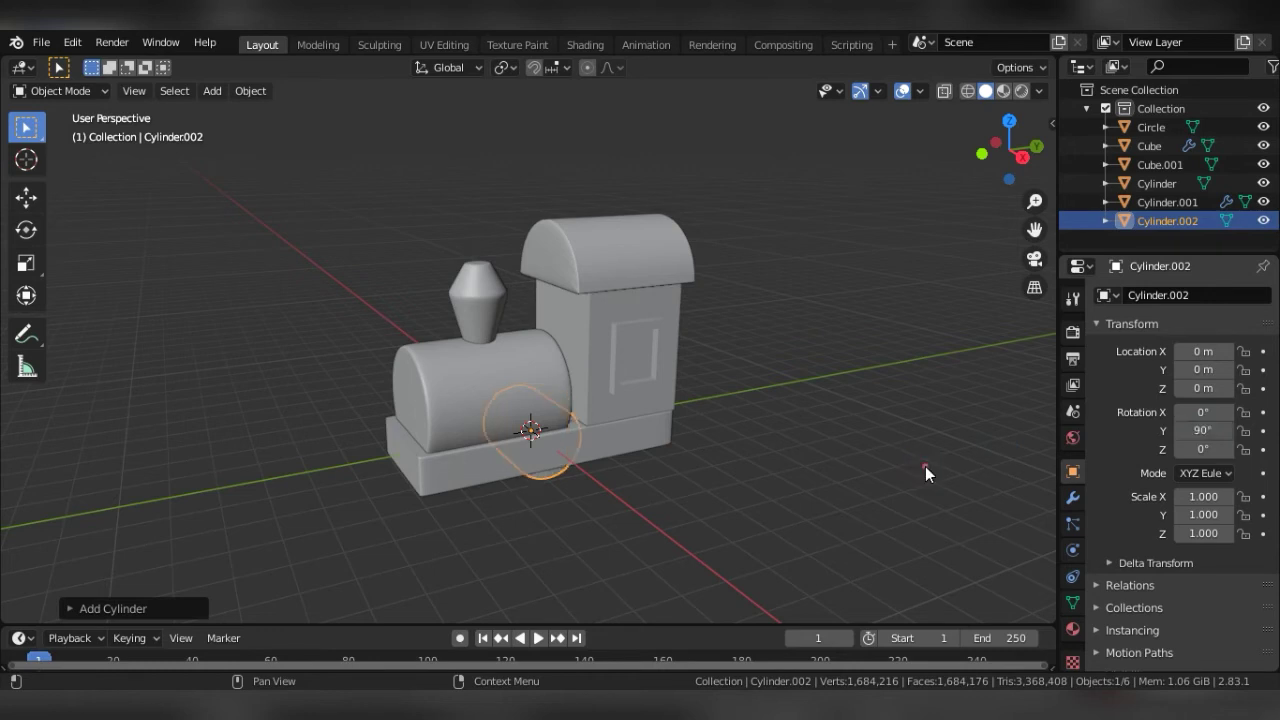
middle_click_drag(640, 488, 638, 467)
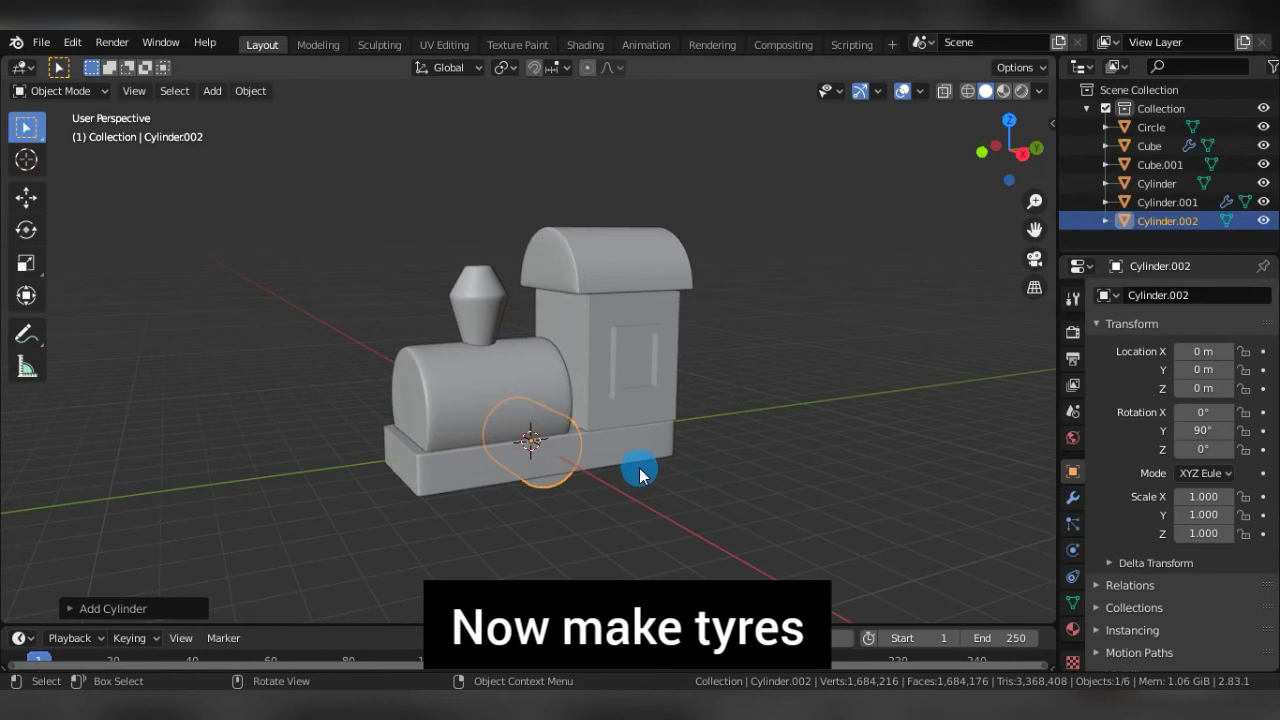
In side view, slide the cylinder along Y under the base's front and shrink it to 0.882.
key("KP_3")
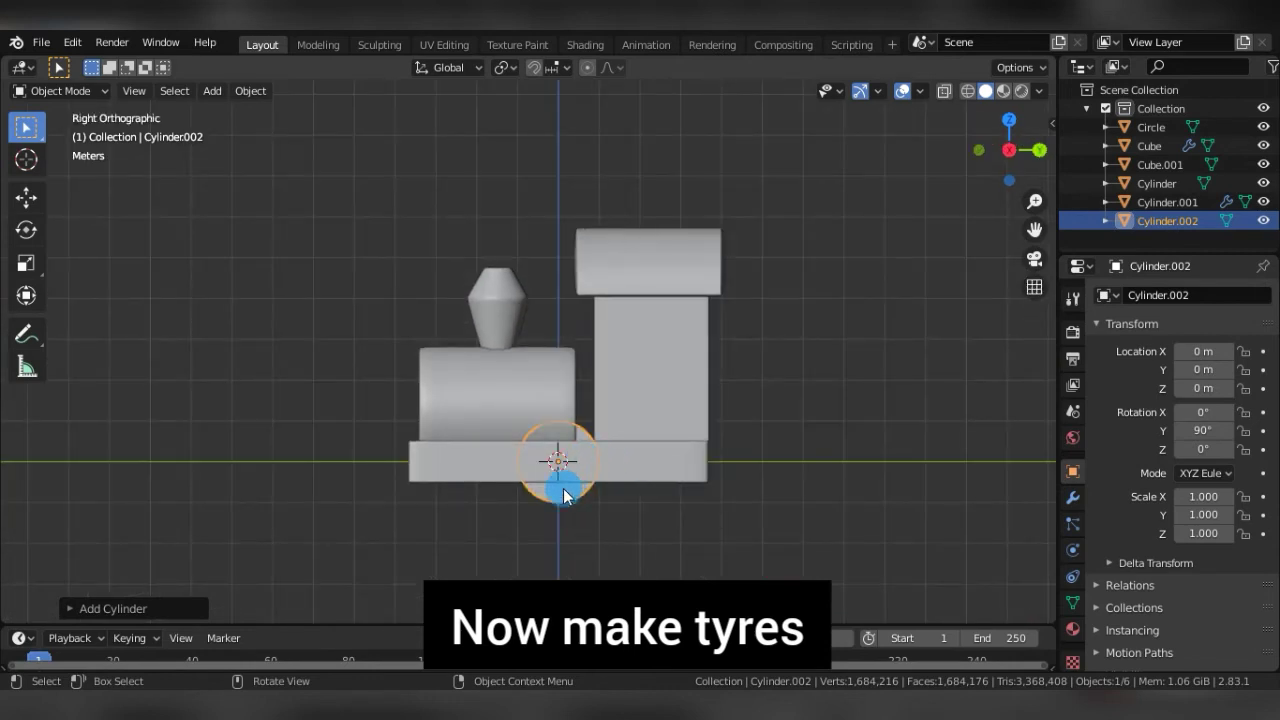
key("g")
key("y")
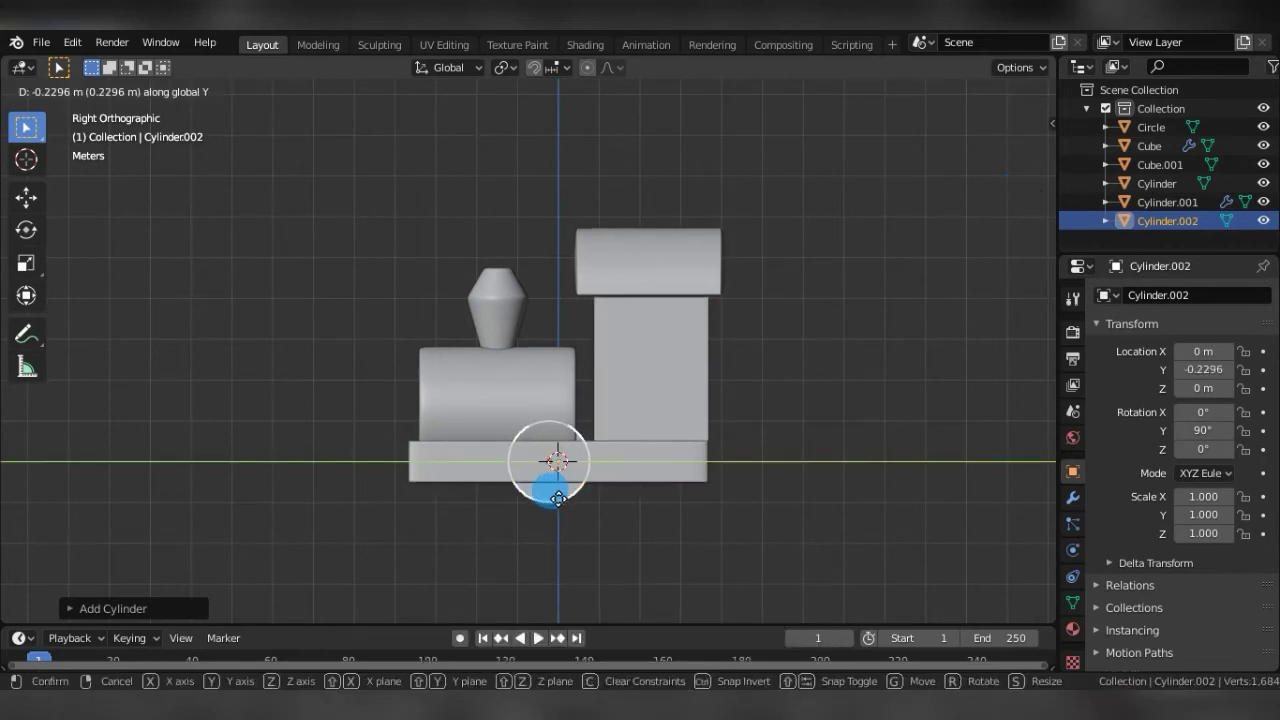
left_click(491, 497)
key("s")
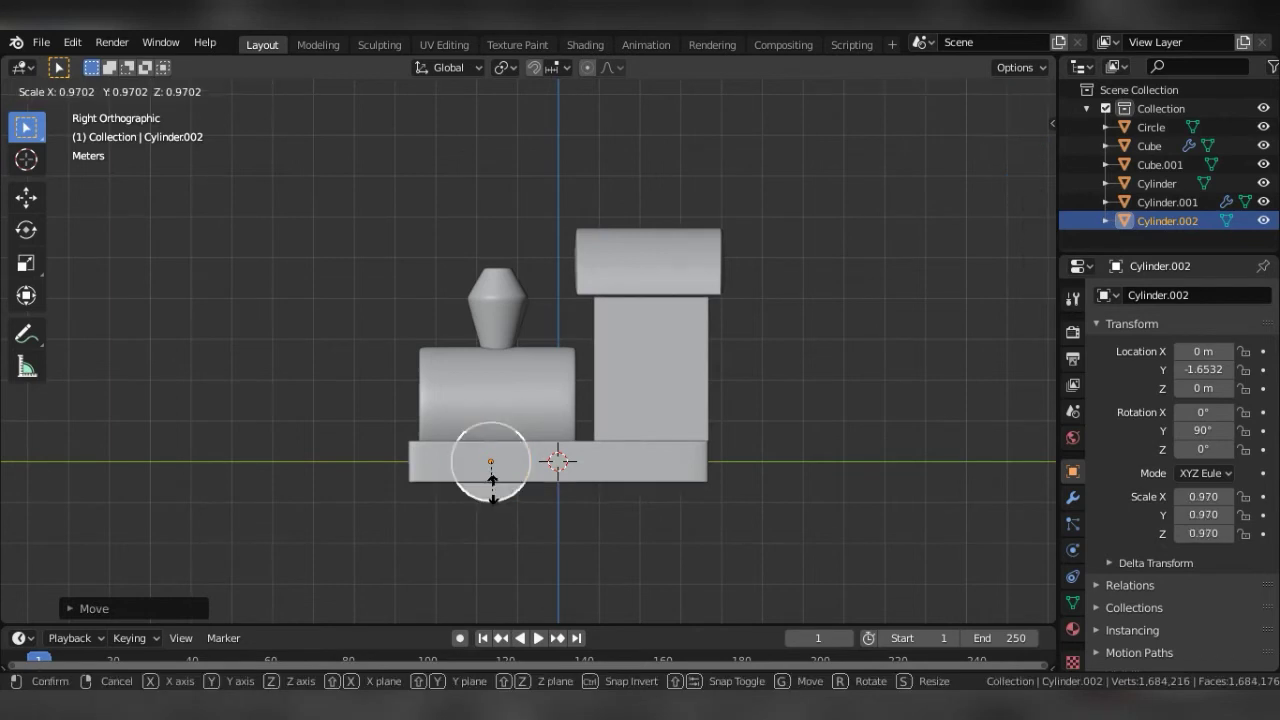
left_click(493, 495)
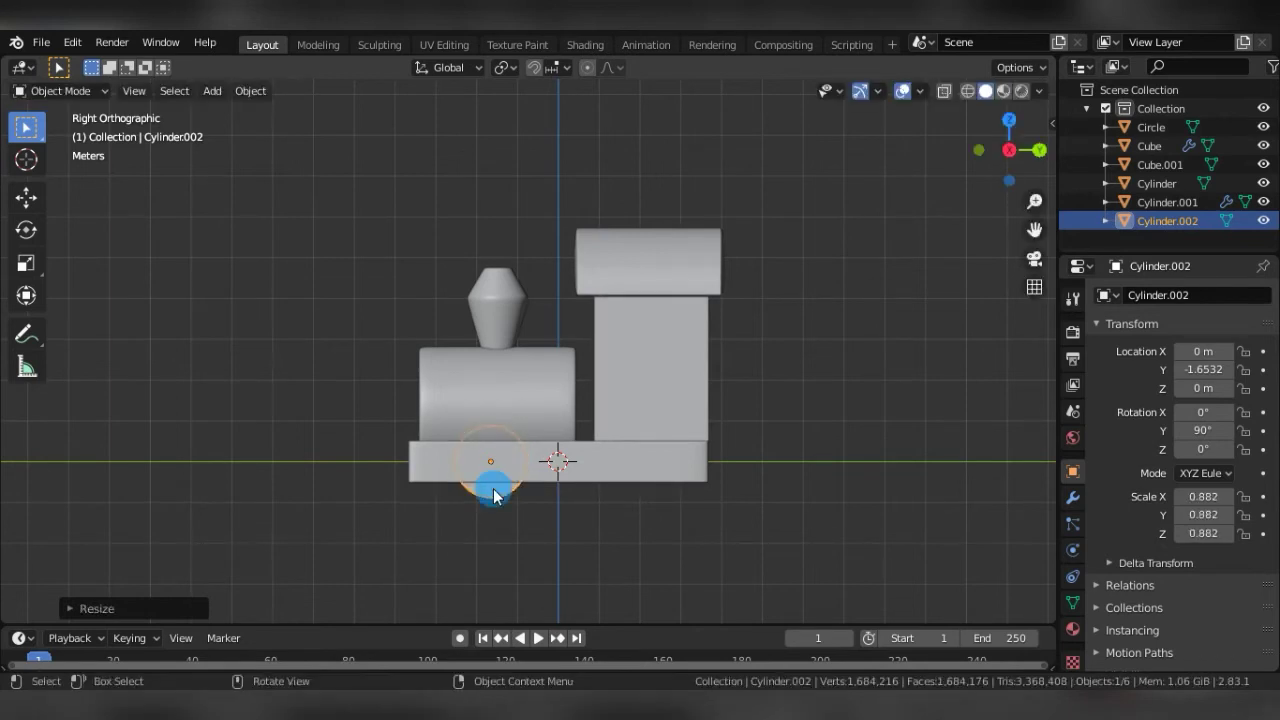
Lower the wheel below the base and adjust it to Y -2.0665, Z -0.3444.
key("g")
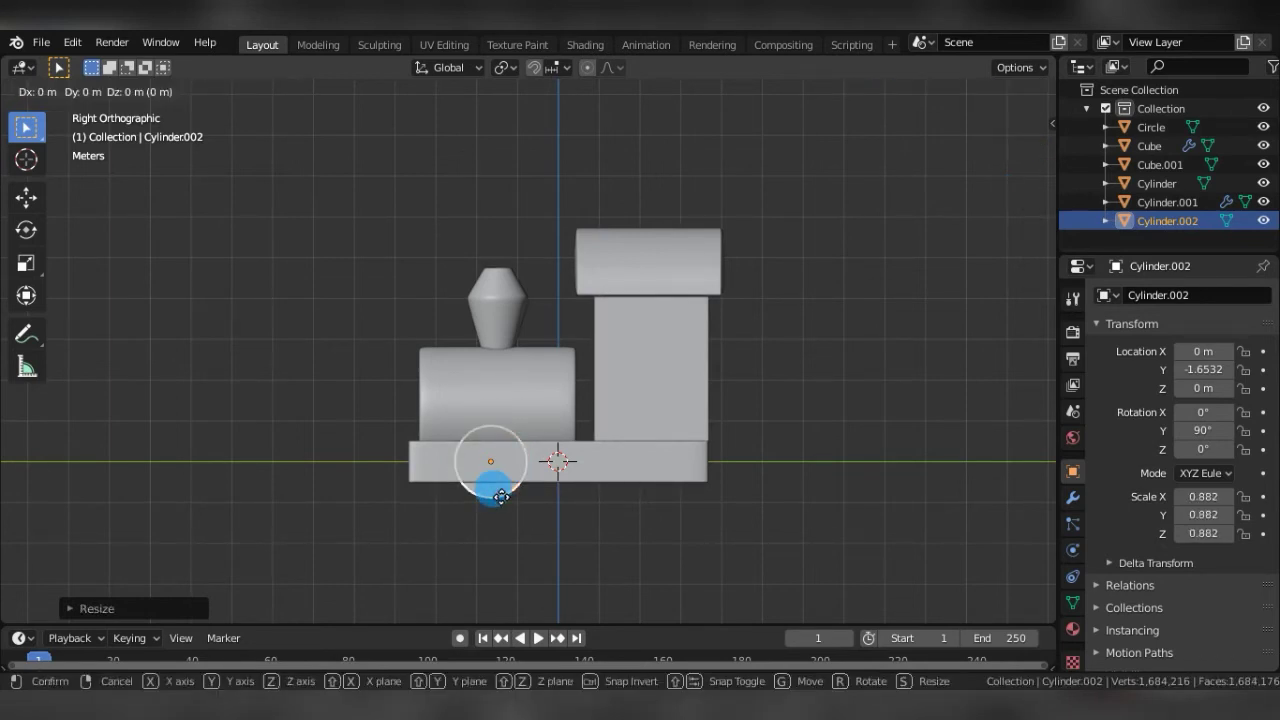
key("z")
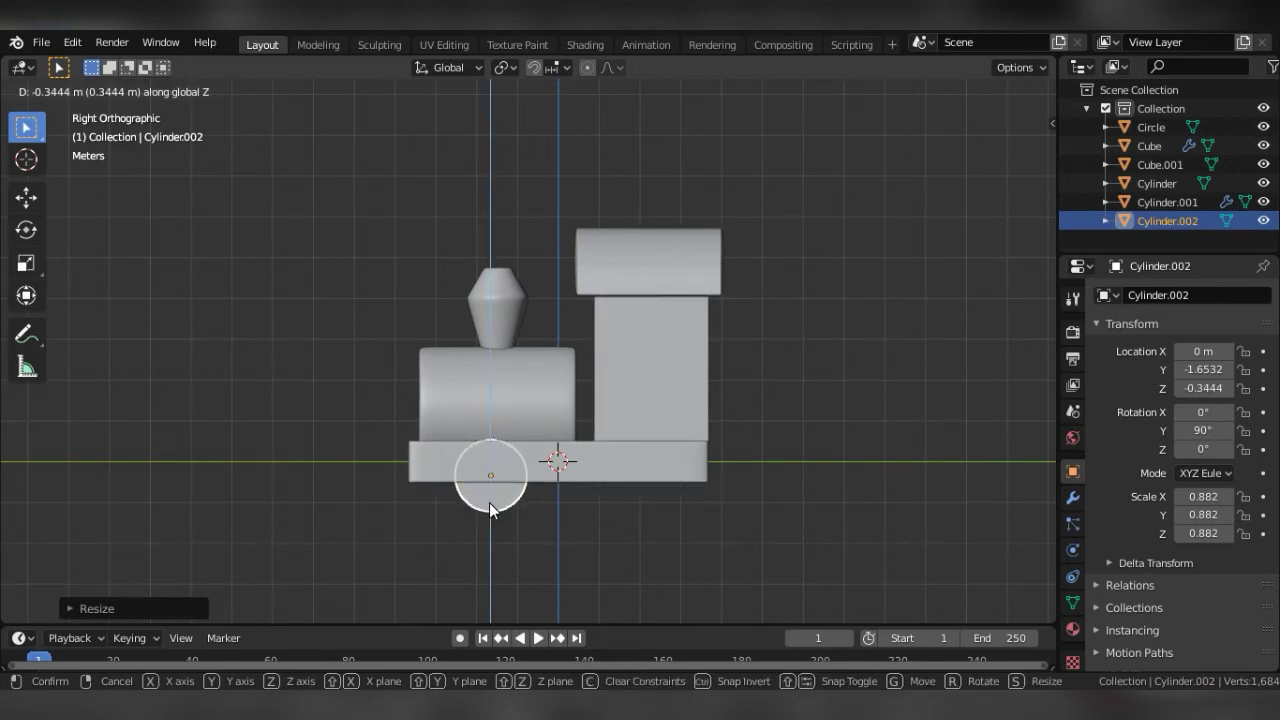
left_click(497, 510)
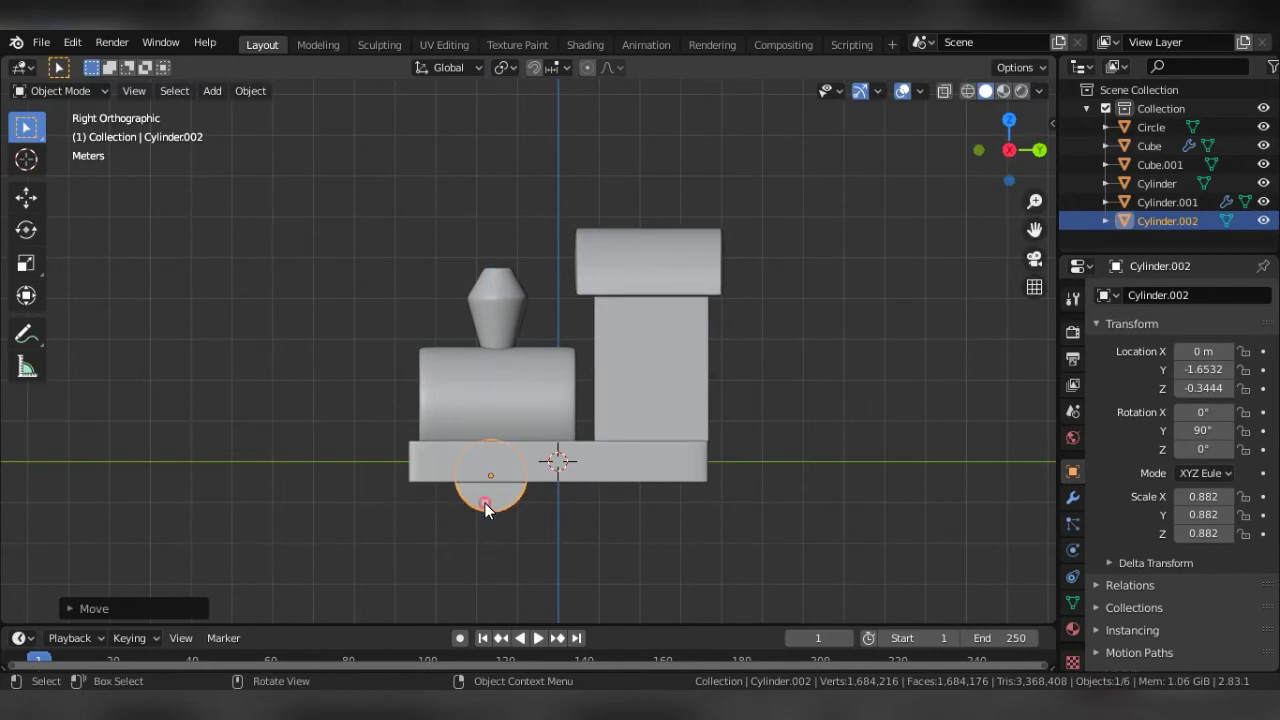
key("g")
key("y")
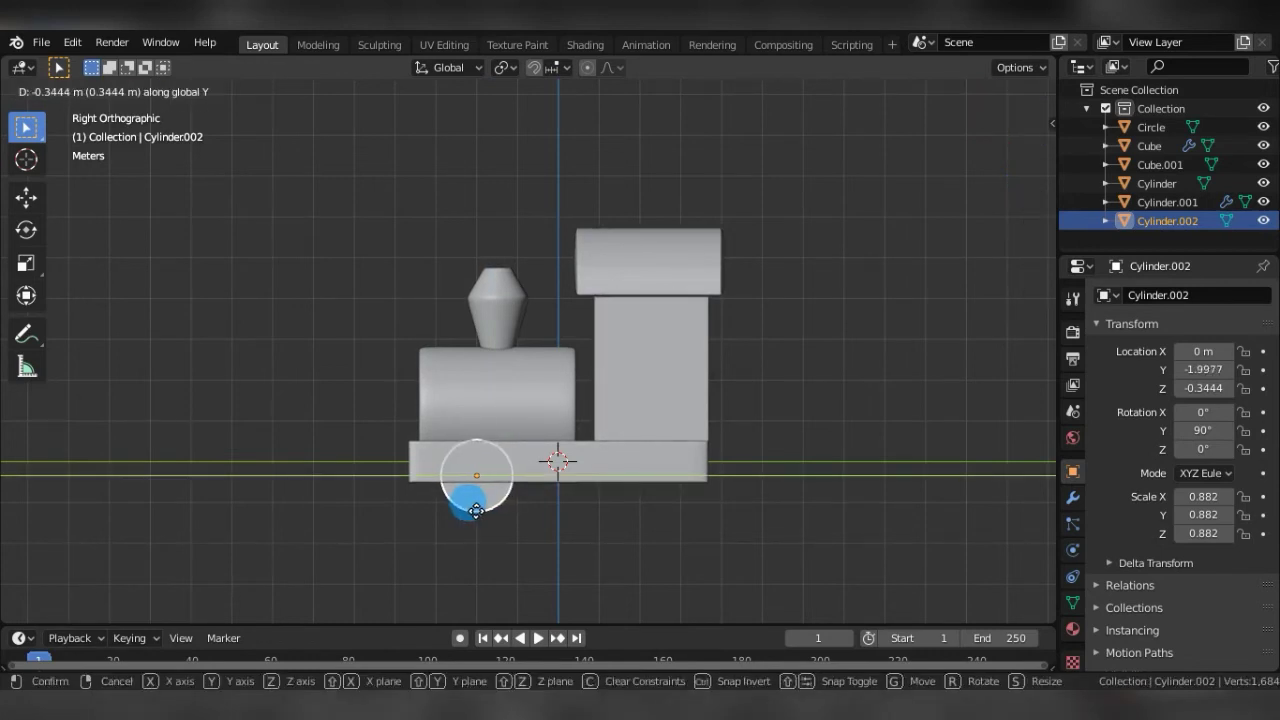
left_click(469, 508)
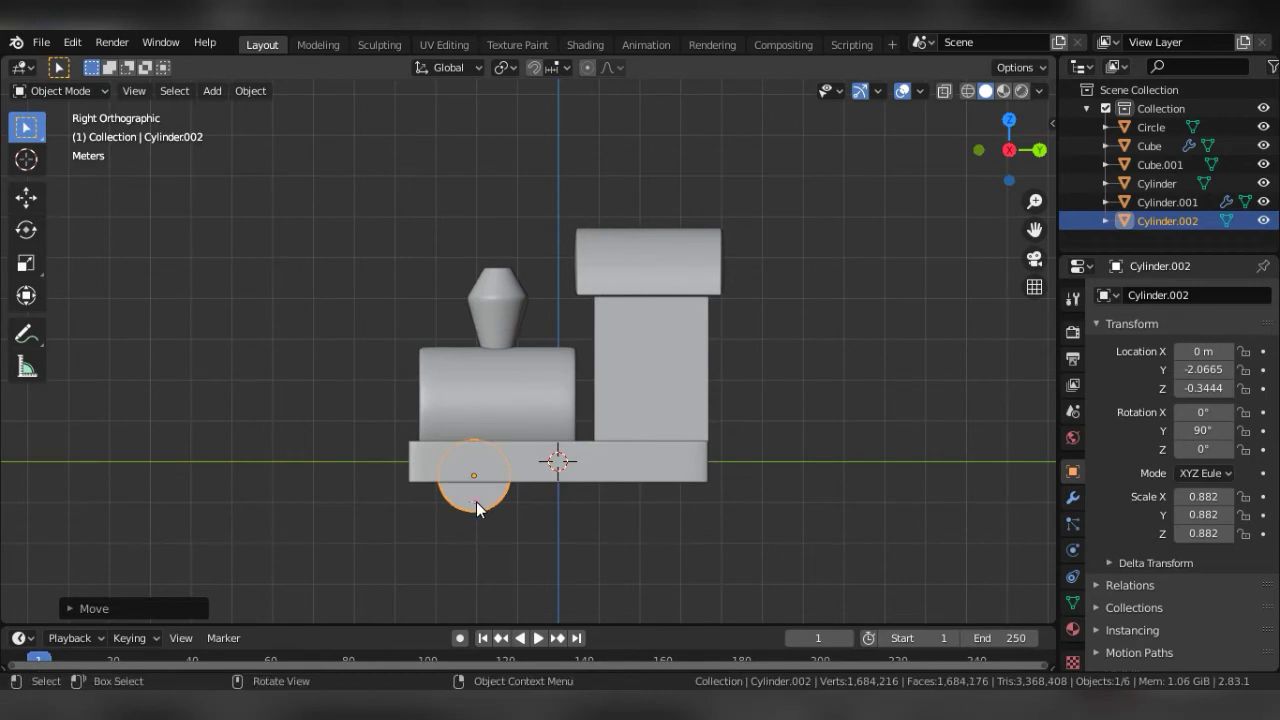
left_click(481, 502)
key("KP_1")
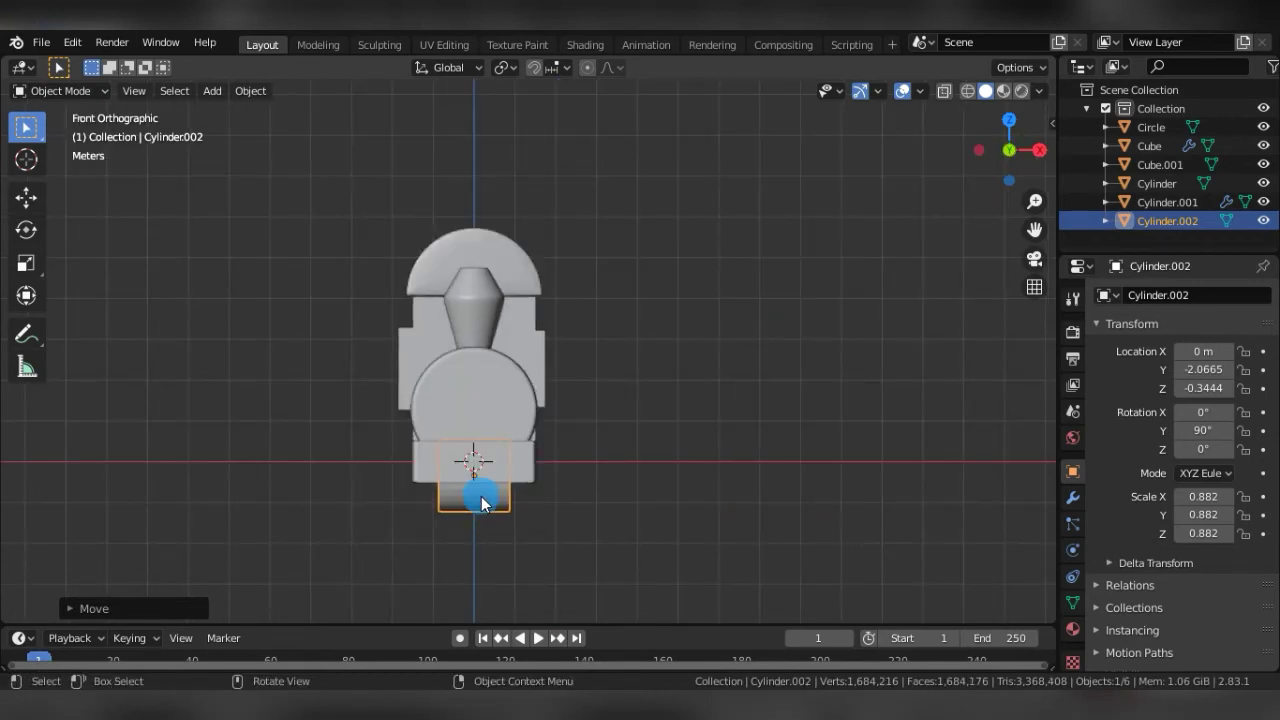
Scale the wheel along Y and X to flatten it into a disc.
key("s")
key("y")
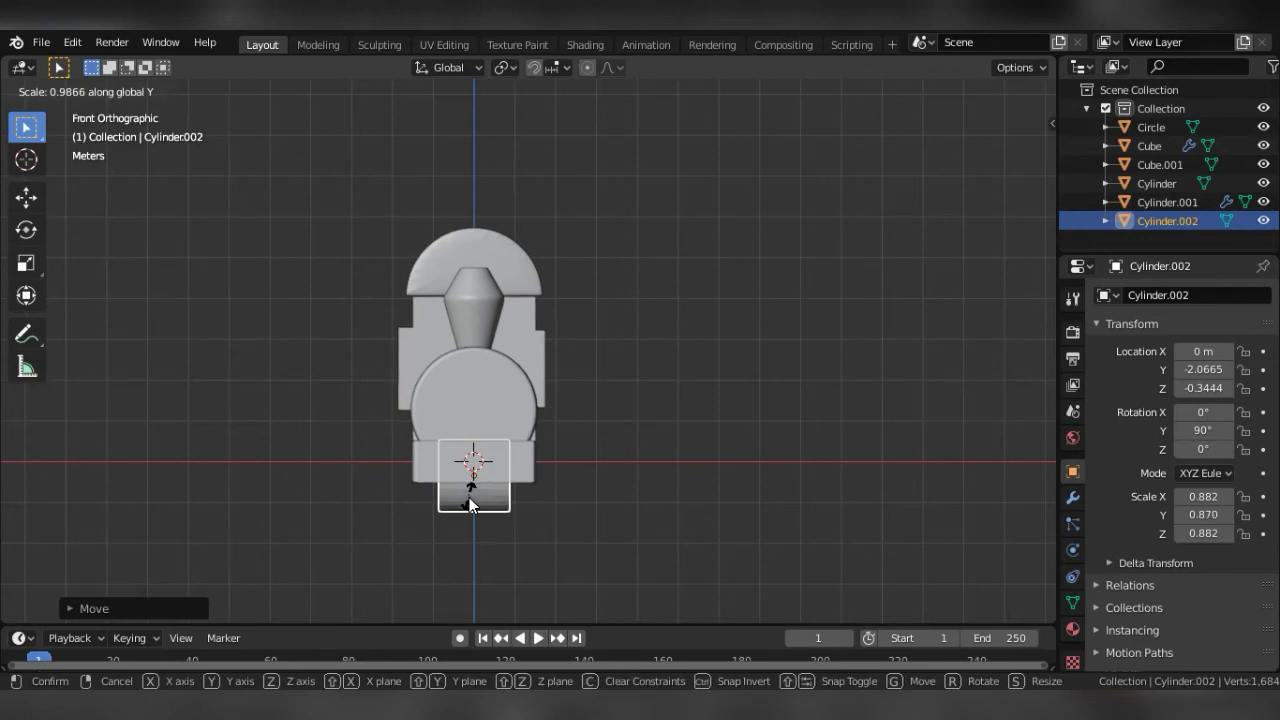
left_click(470, 503)
key("s")
key("x")
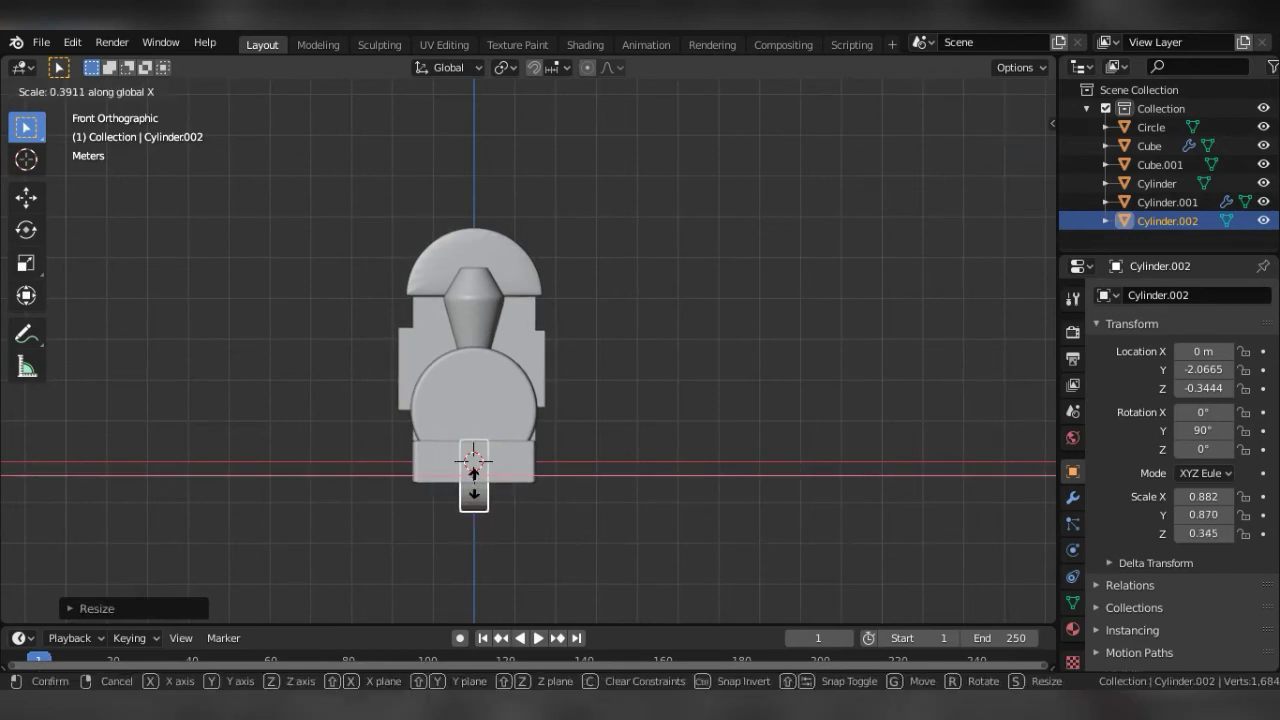
left_click(474, 480)
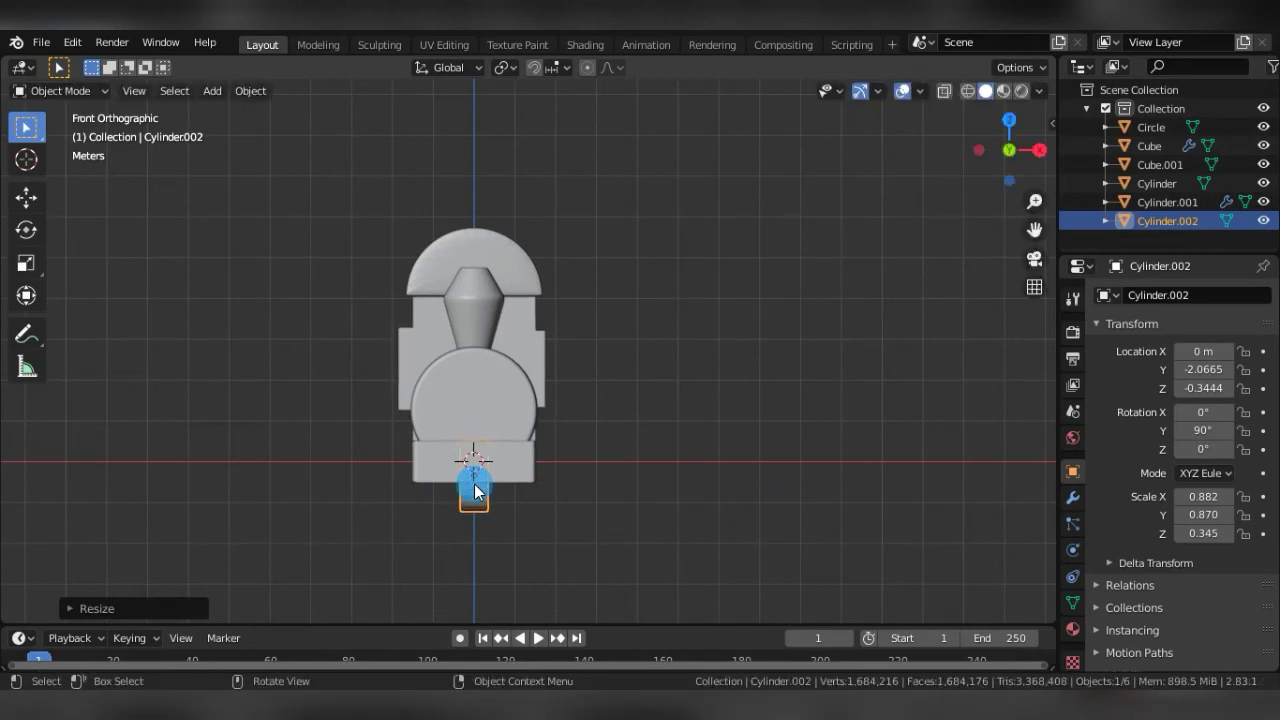
Thin the disc further and move it along X to 1.6992 against the base's side.
key("g")
key("x")
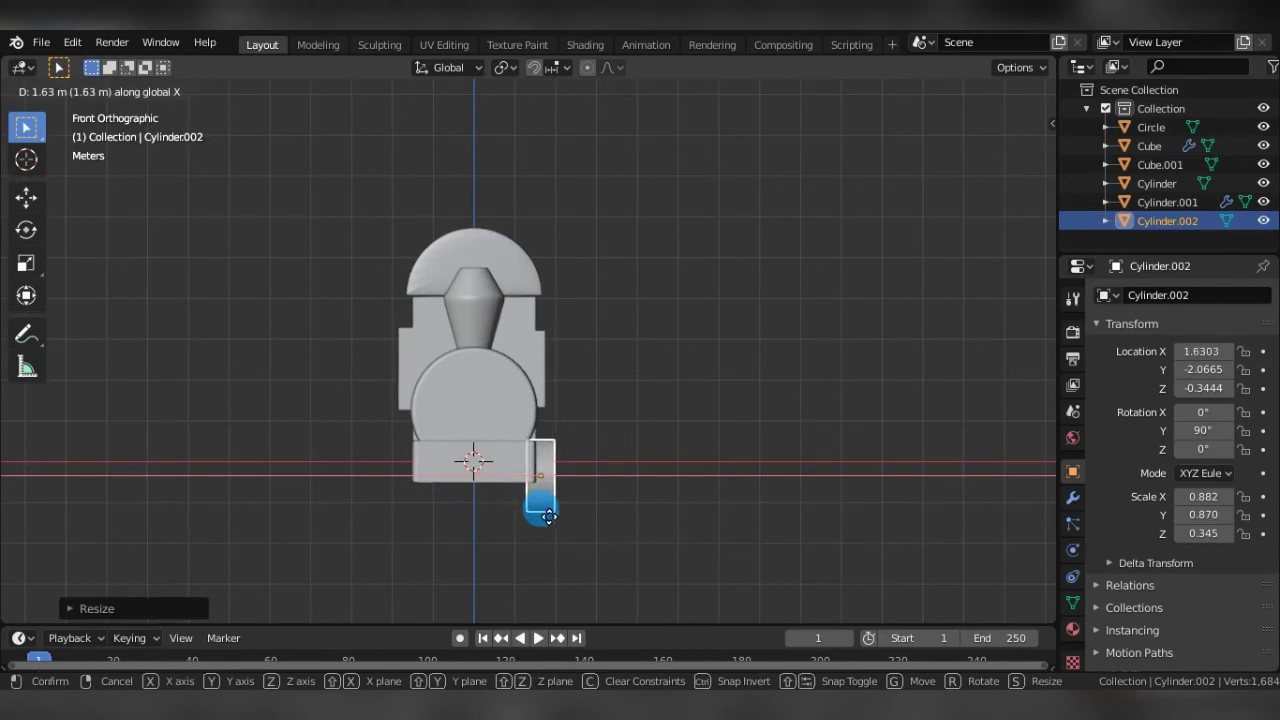
left_click(548, 516)
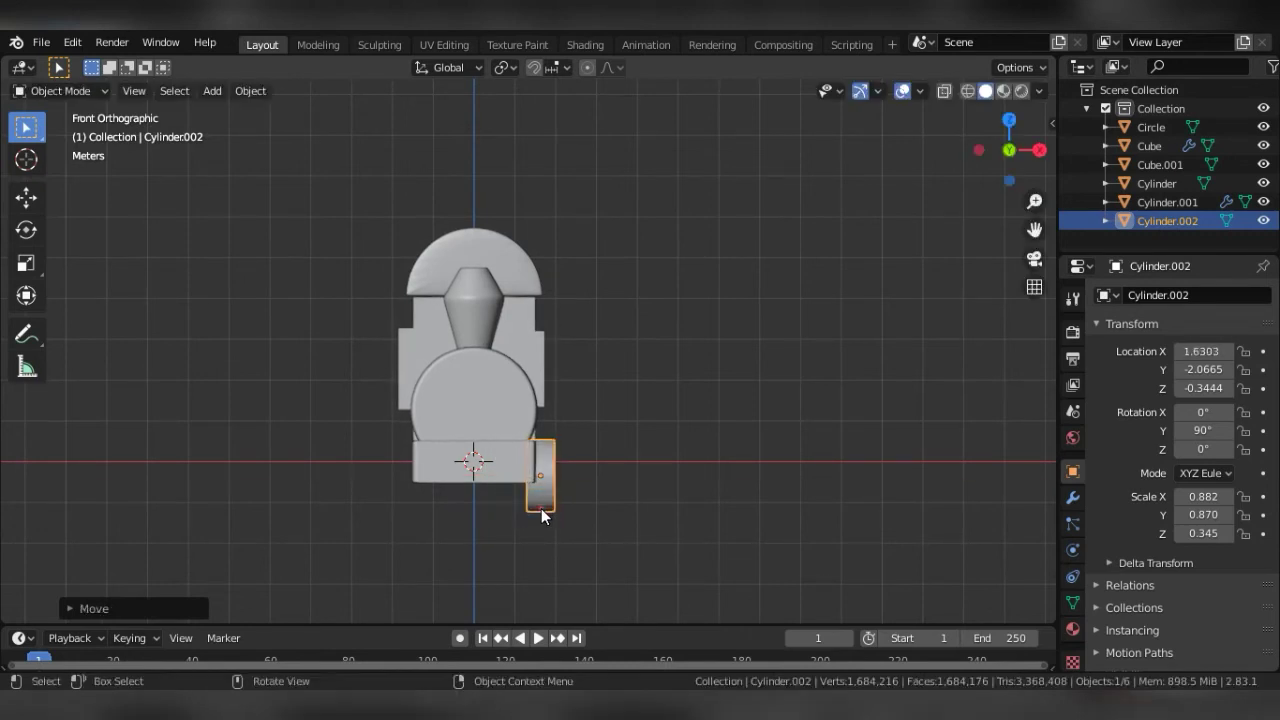
key("s")
key("x")
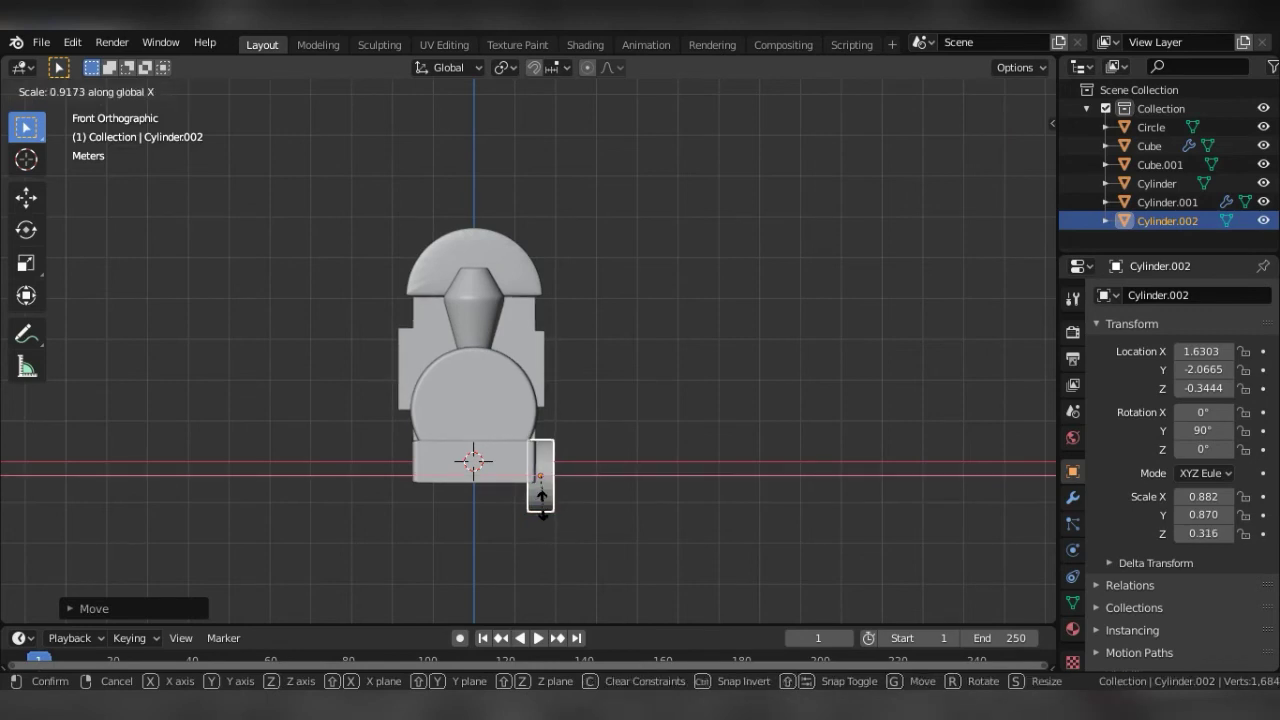
left_click(544, 506)
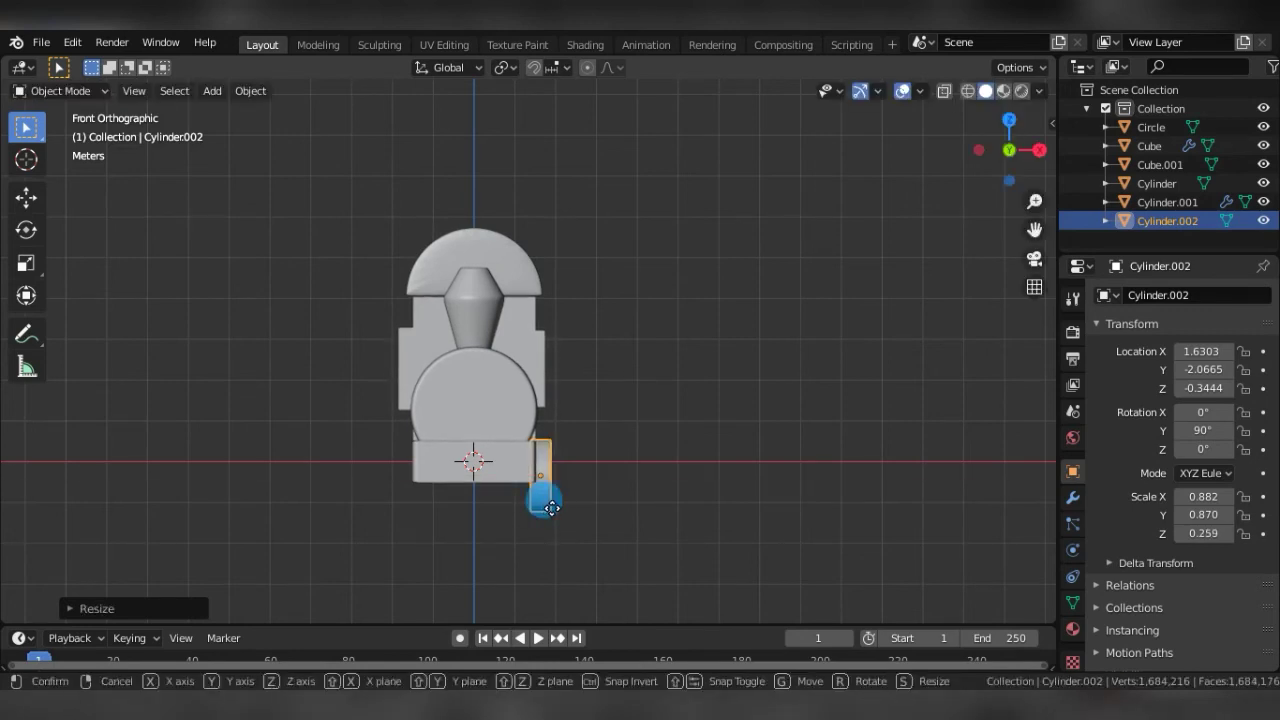
key("g")
key("x")
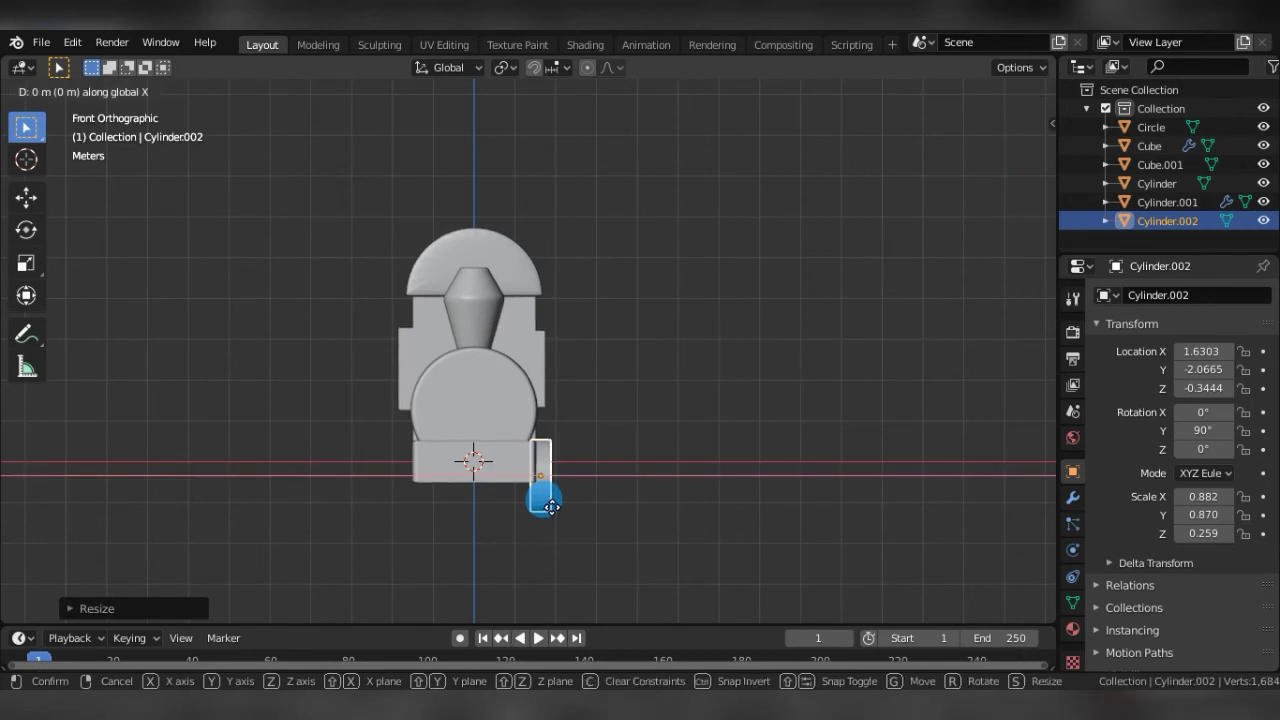
left_click(554, 505)
middle_click_drag(586, 486, 405, 497)
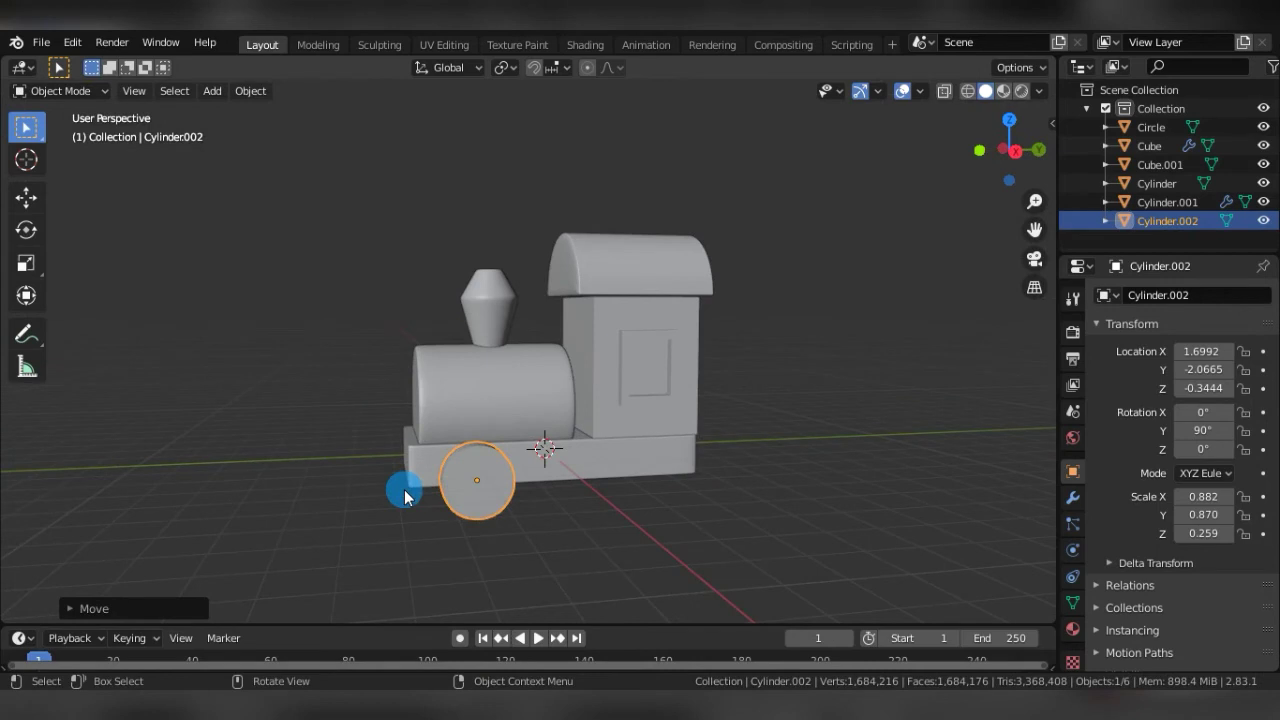
key("KP_3")
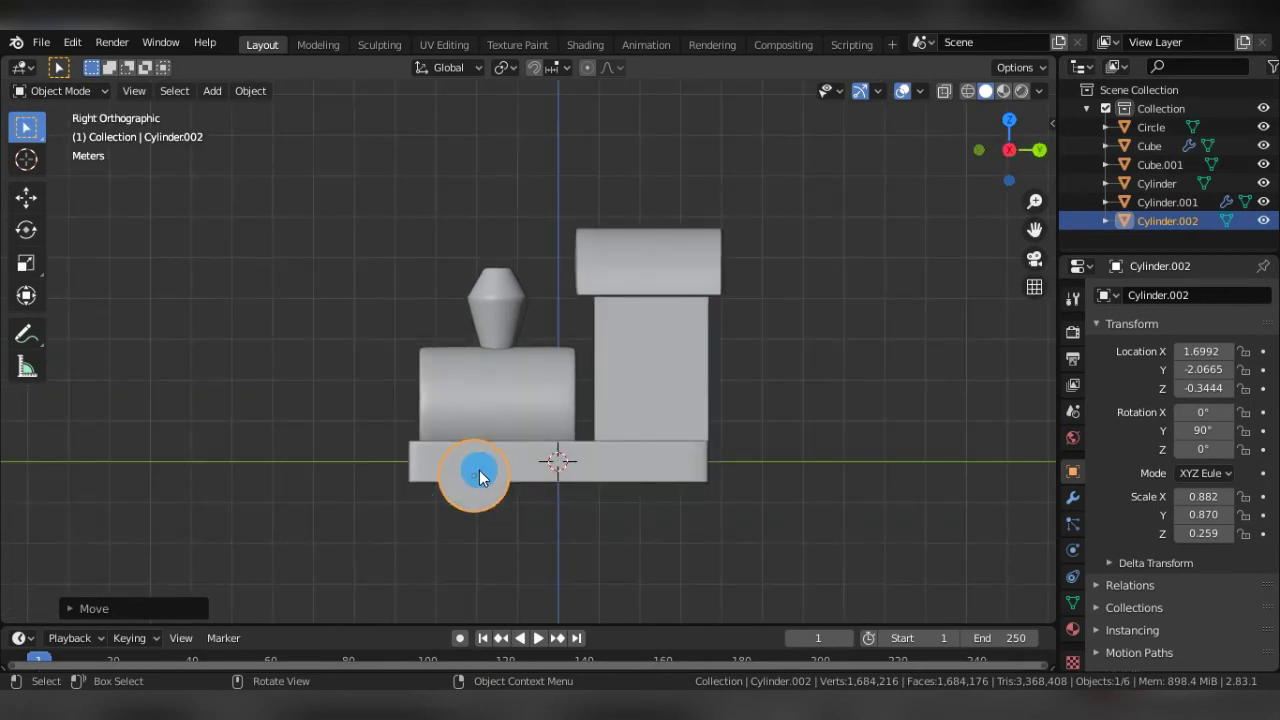
mouse_move(479, 472)
middle_mouse_down()
mouse_move(595, 489)
mouse_move(547, 491)
middle_mouse_up()
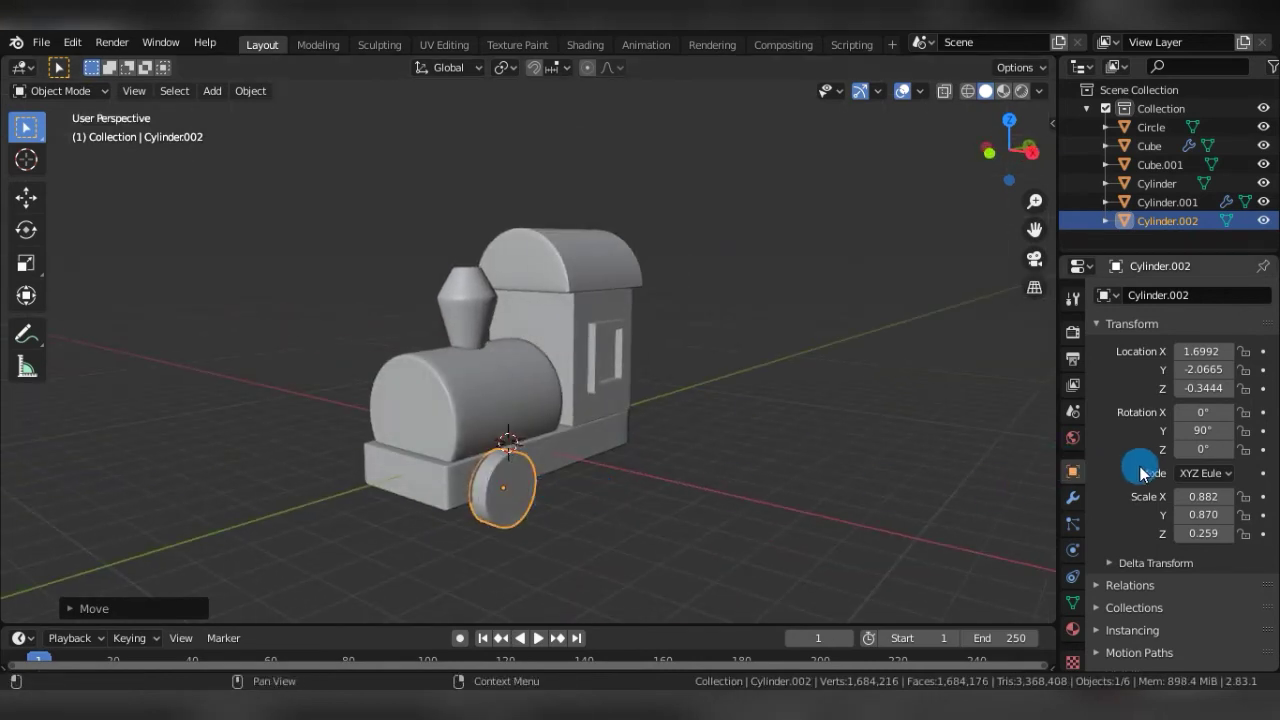
Add a Subdivision Surface modifier to the wheel with viewport subdivisions at 4.
left_click(1073, 496)
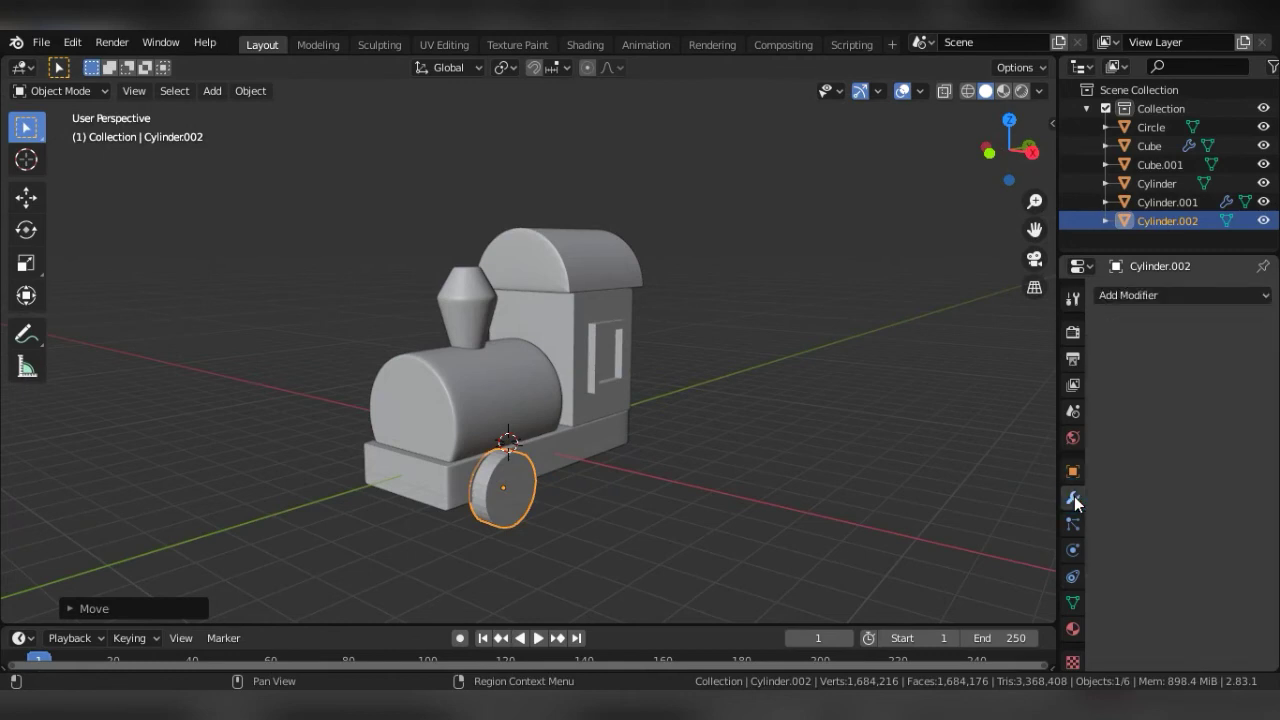
left_click(1201, 295)
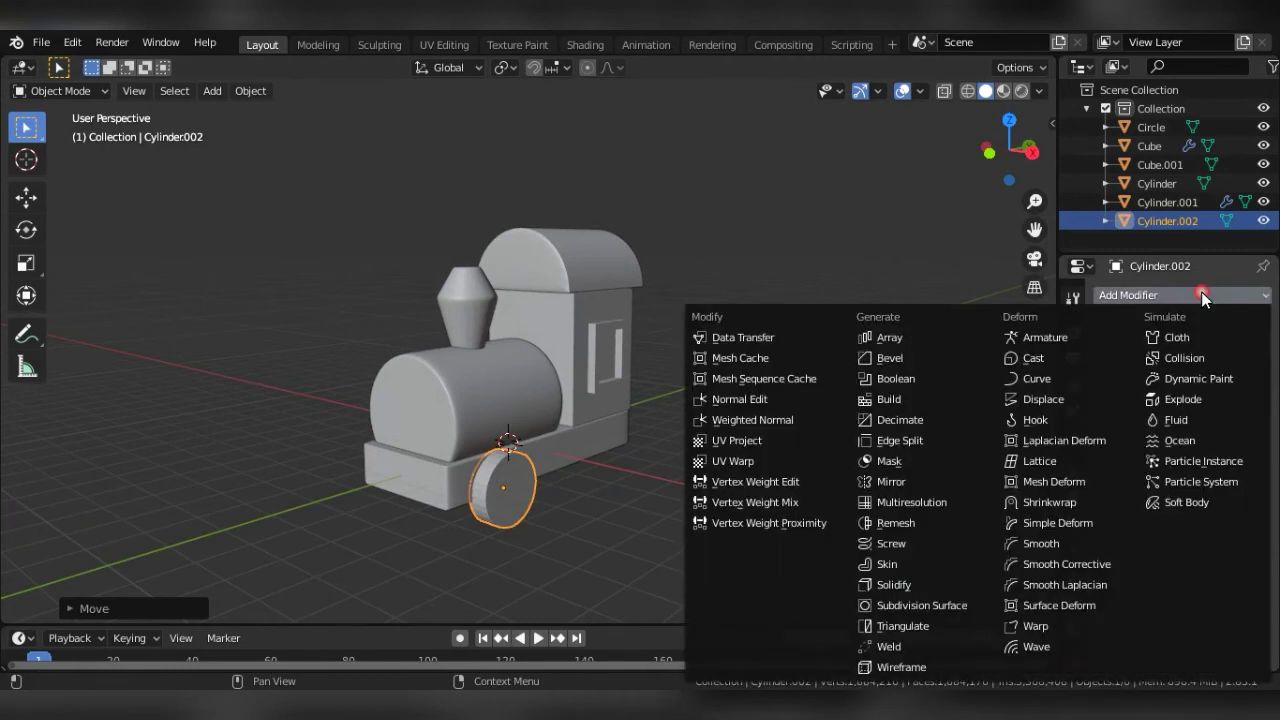
left_click(874, 605)
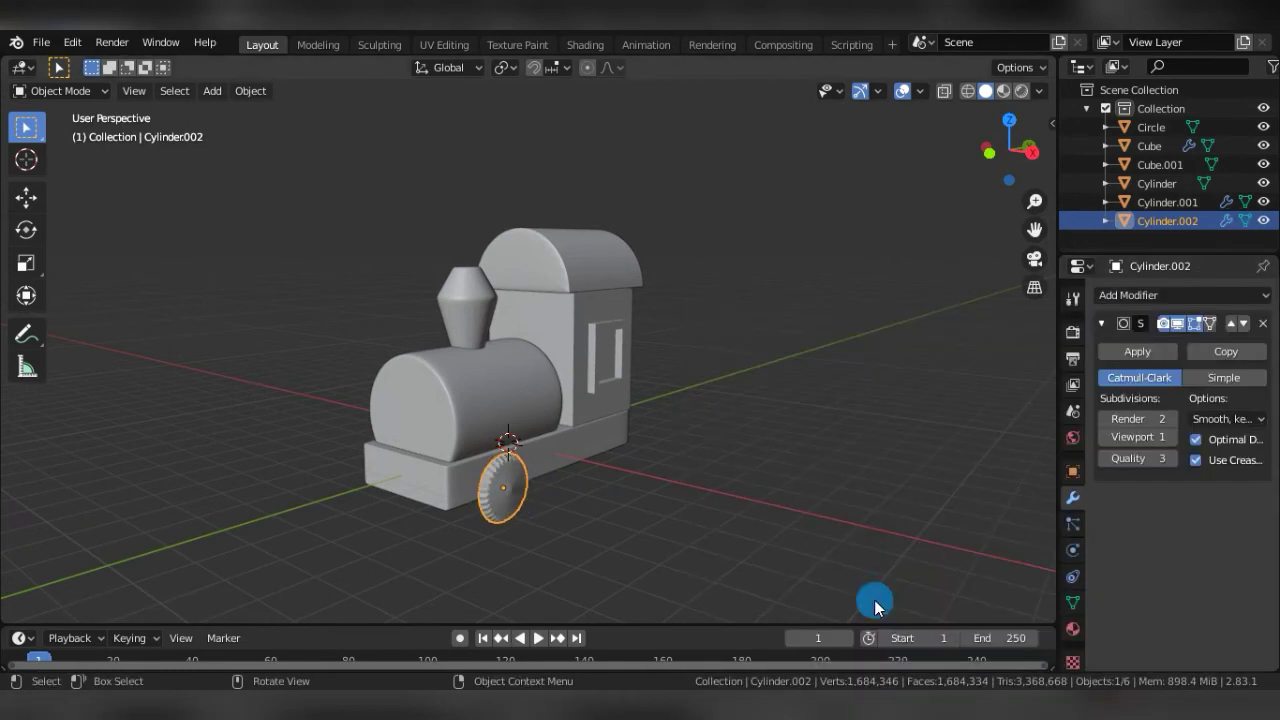
left_click(1171, 439)
left_click(1171, 439)
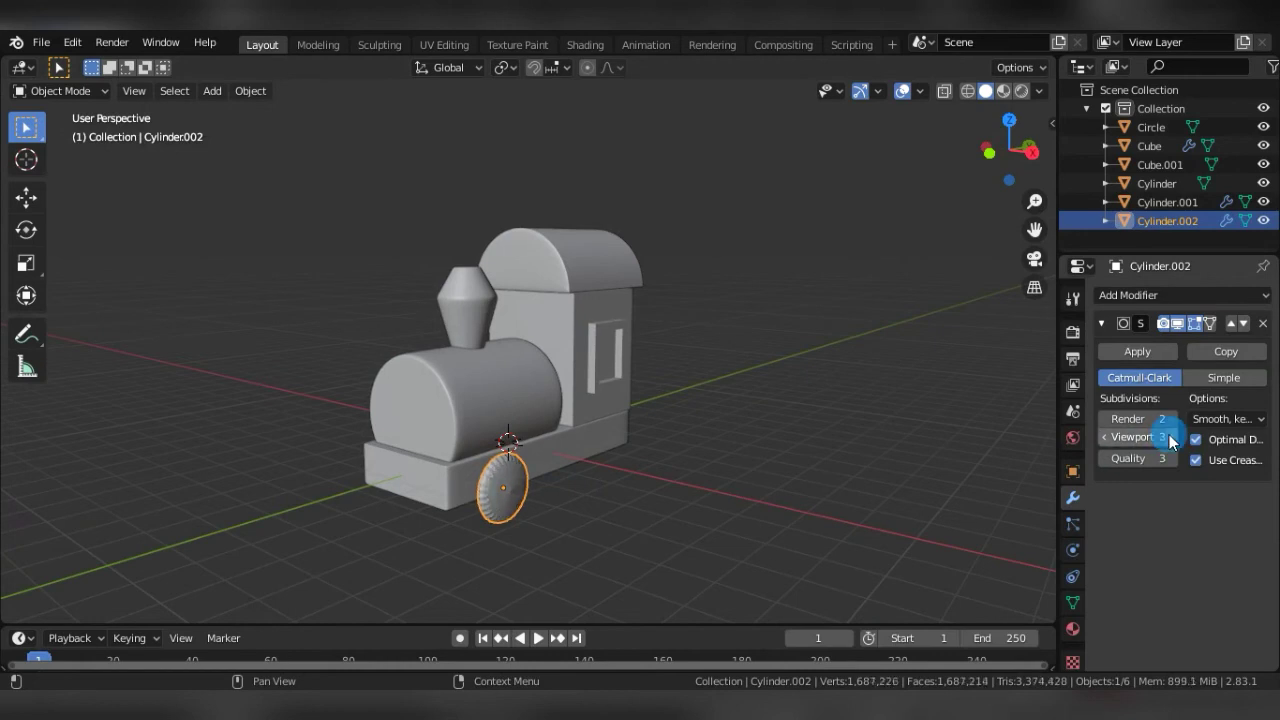
left_click(1171, 440)
middle_click_drag(804, 471, 857, 465)
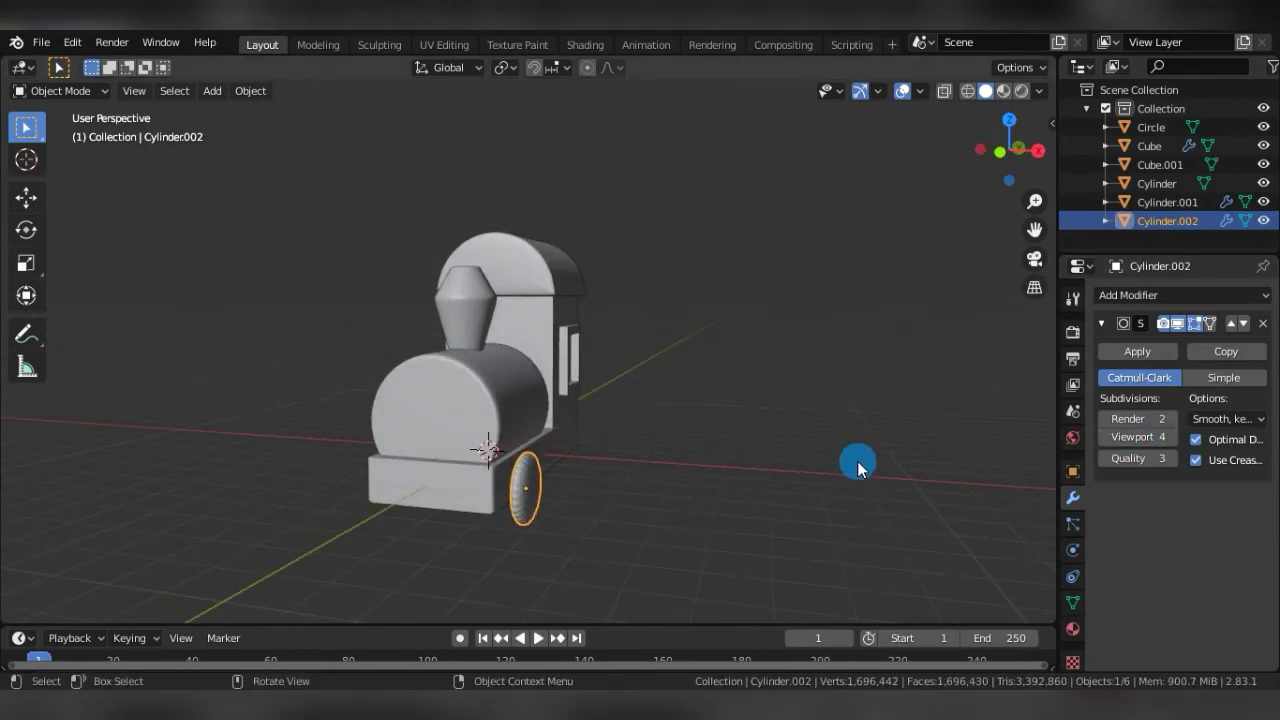
Cut edge loops near both flat faces of the wheel, then return to Edit Mode in face select.
key("KP_3")
key("KP_1")
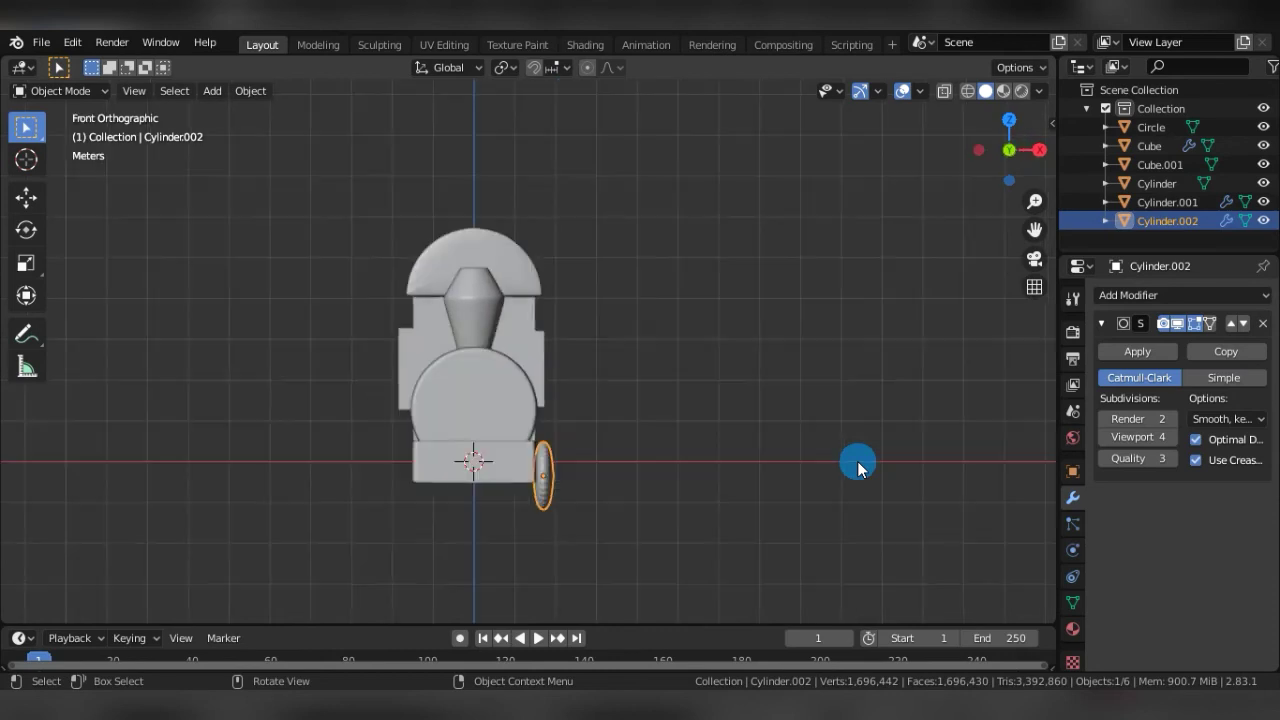
key("Tab")
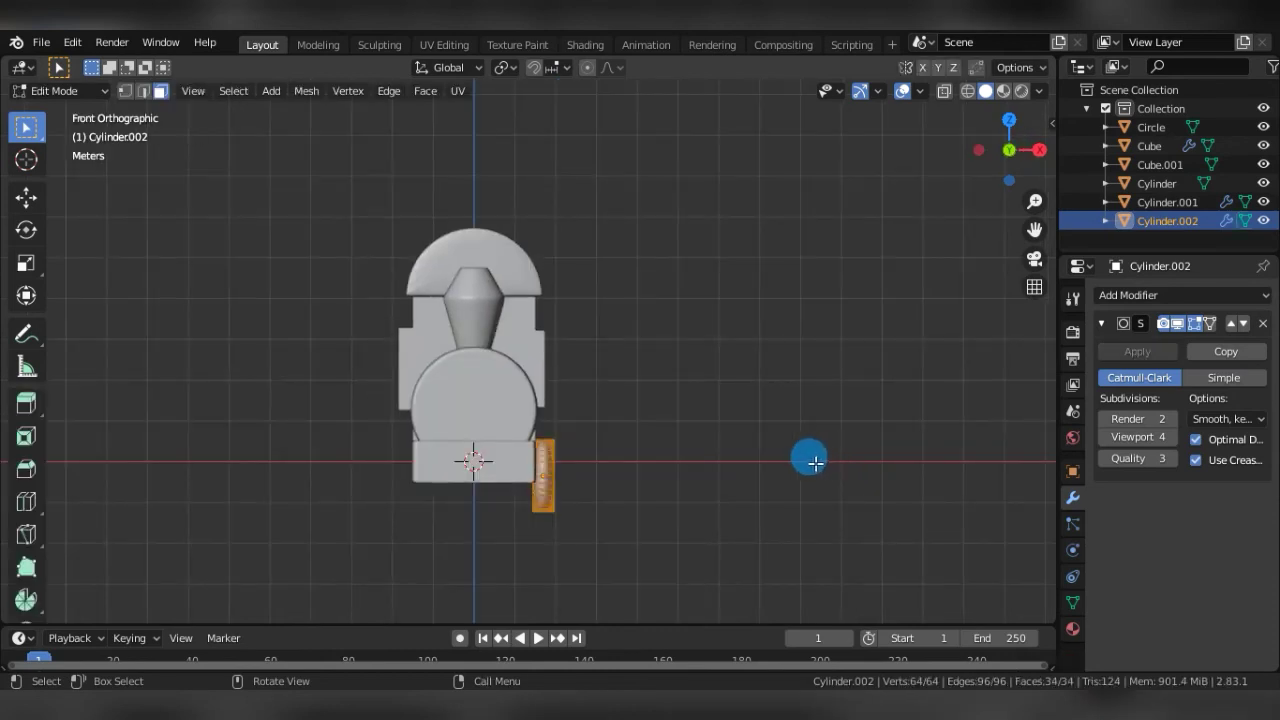
left_click(26, 508)
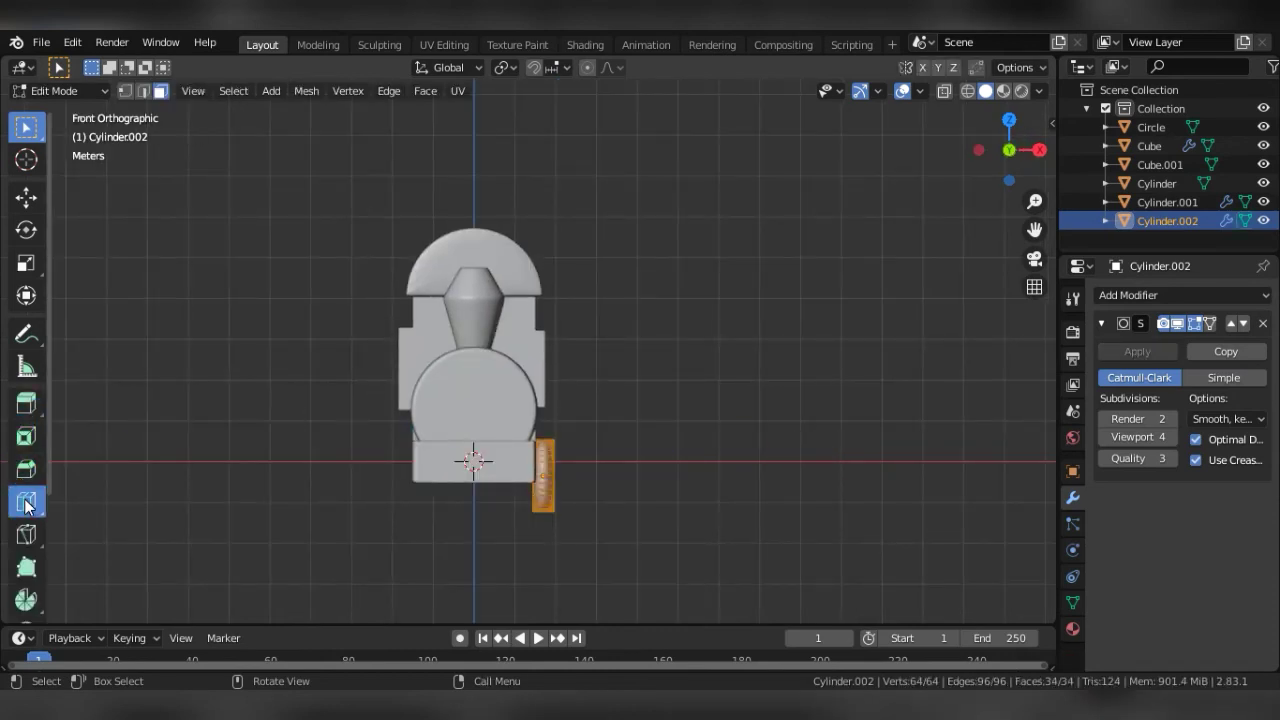
left_click_drag(548, 470, 571, 477)
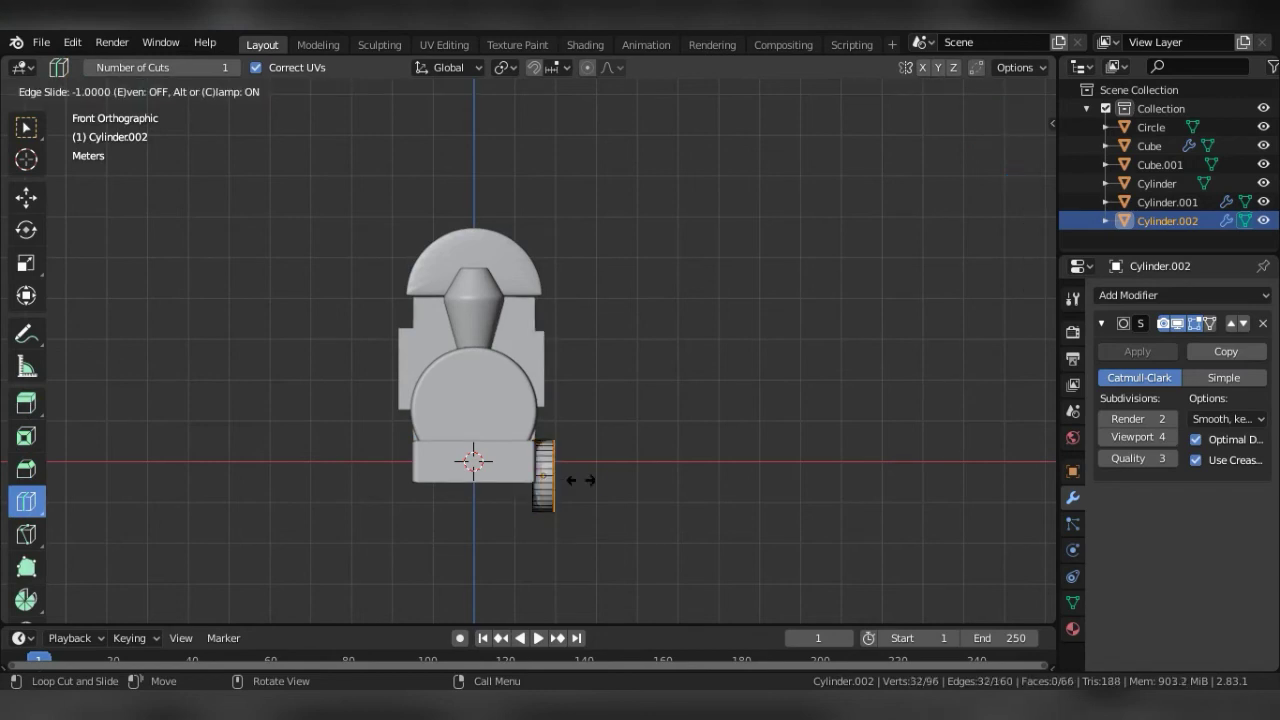
left_click(543, 475)
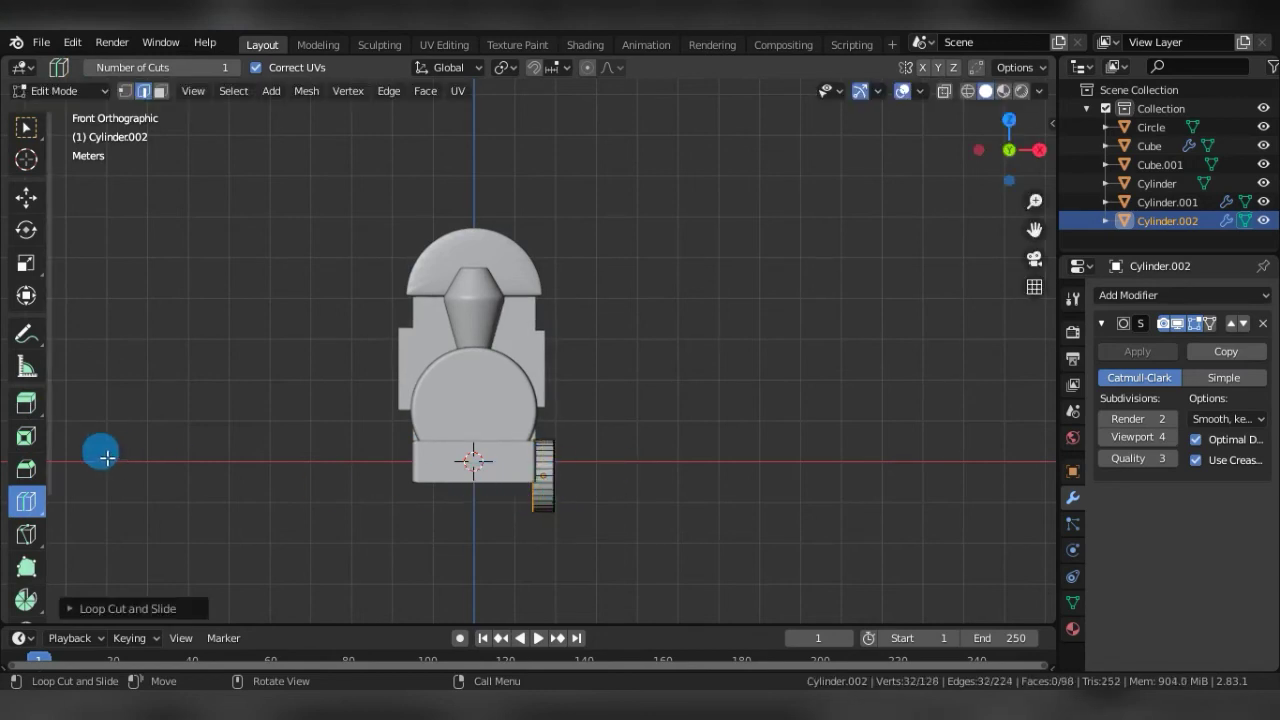
key("Tab")
mouse_move(611, 454)
middle_mouse_down()
mouse_move(505, 477)
mouse_move(571, 480)
middle_mouse_up()
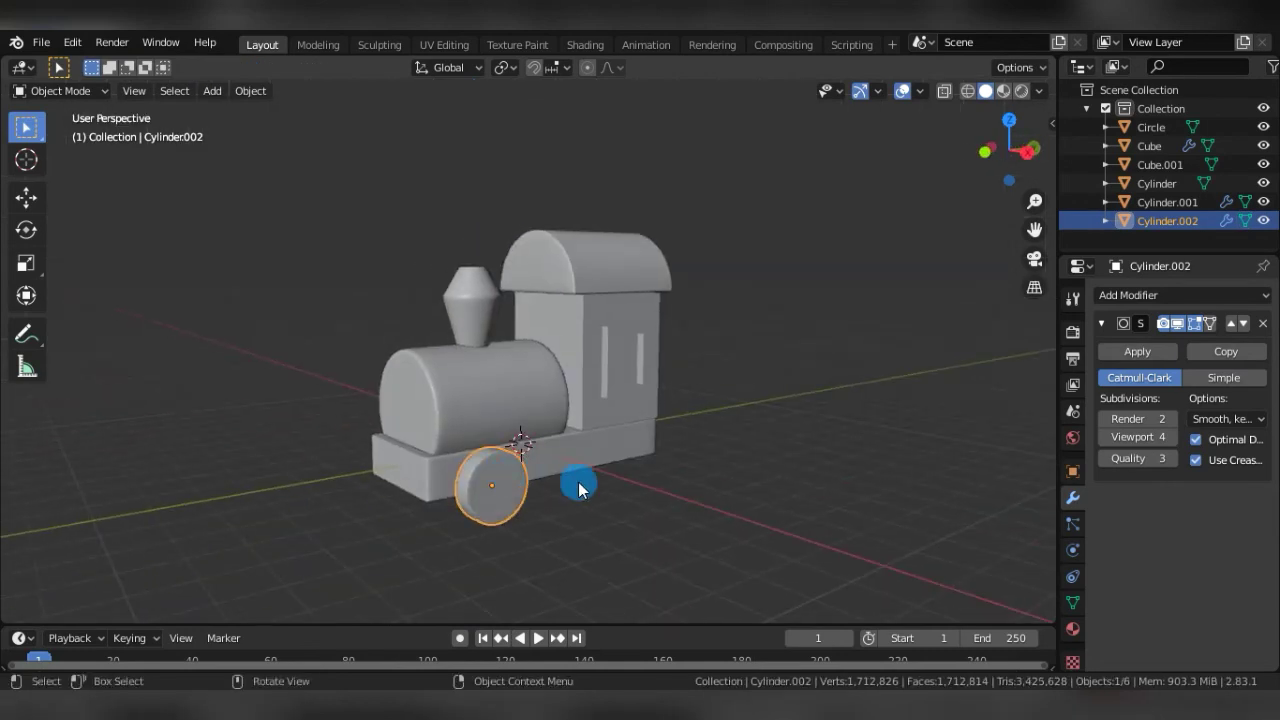
key("Tab")
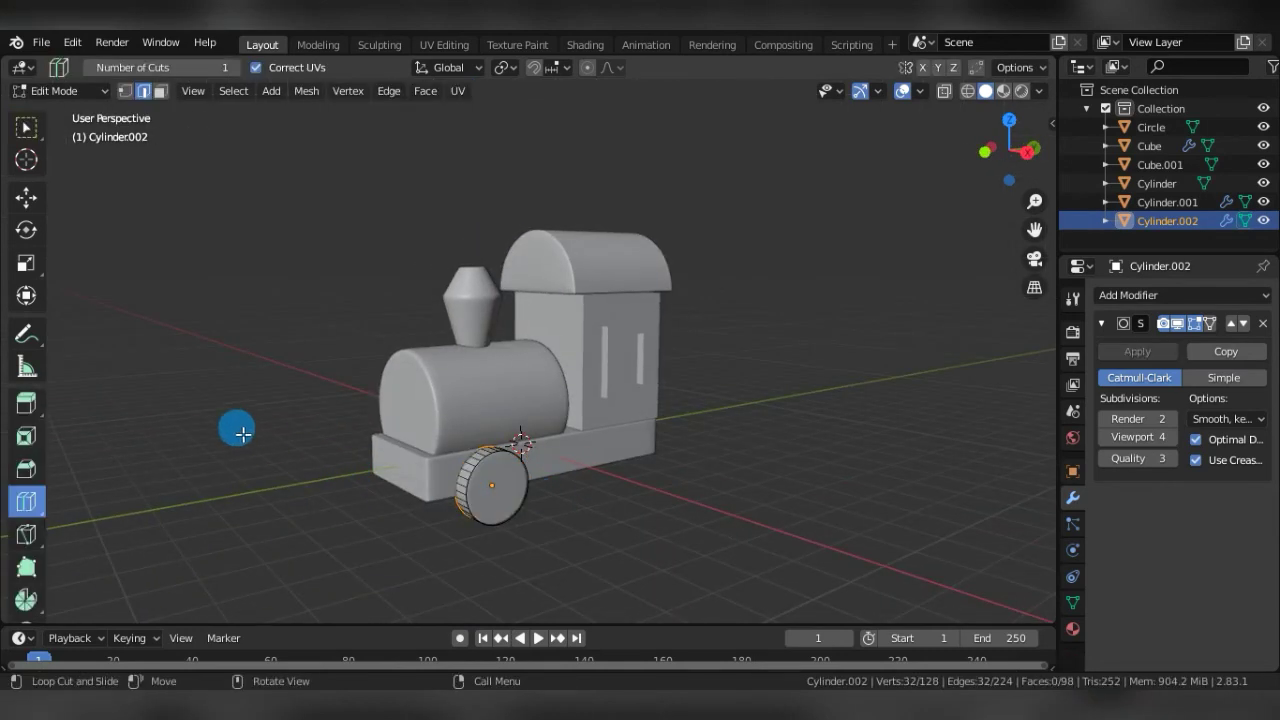
left_click(161, 93)
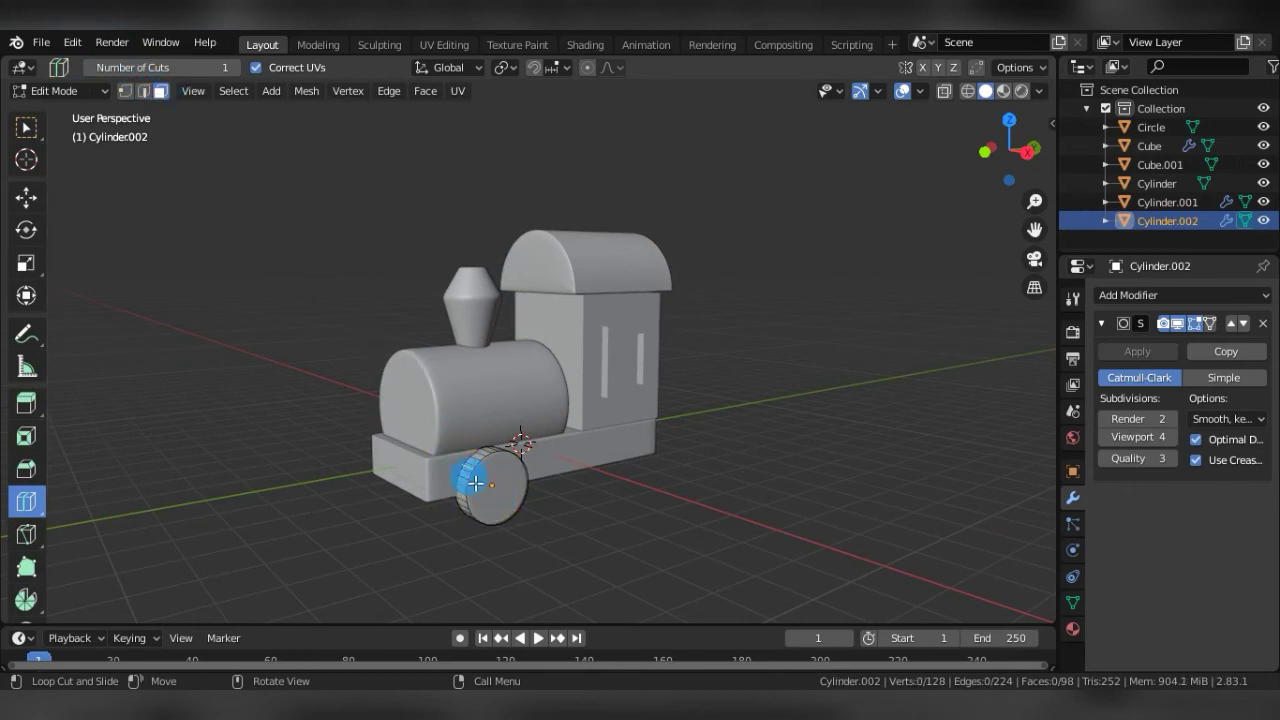
left_click(30, 127)
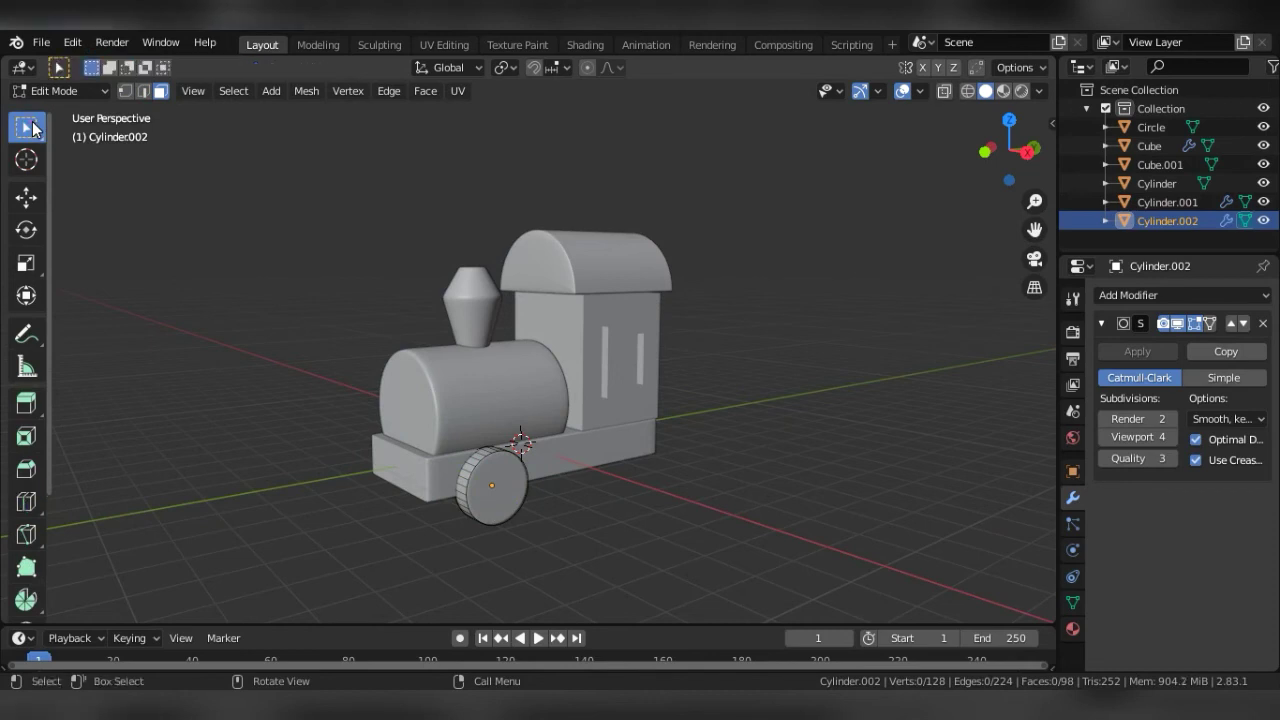
Inset the wheel's outer face and extrude the hub 0.272 m outward along X.
left_click(524, 515)
key("i")
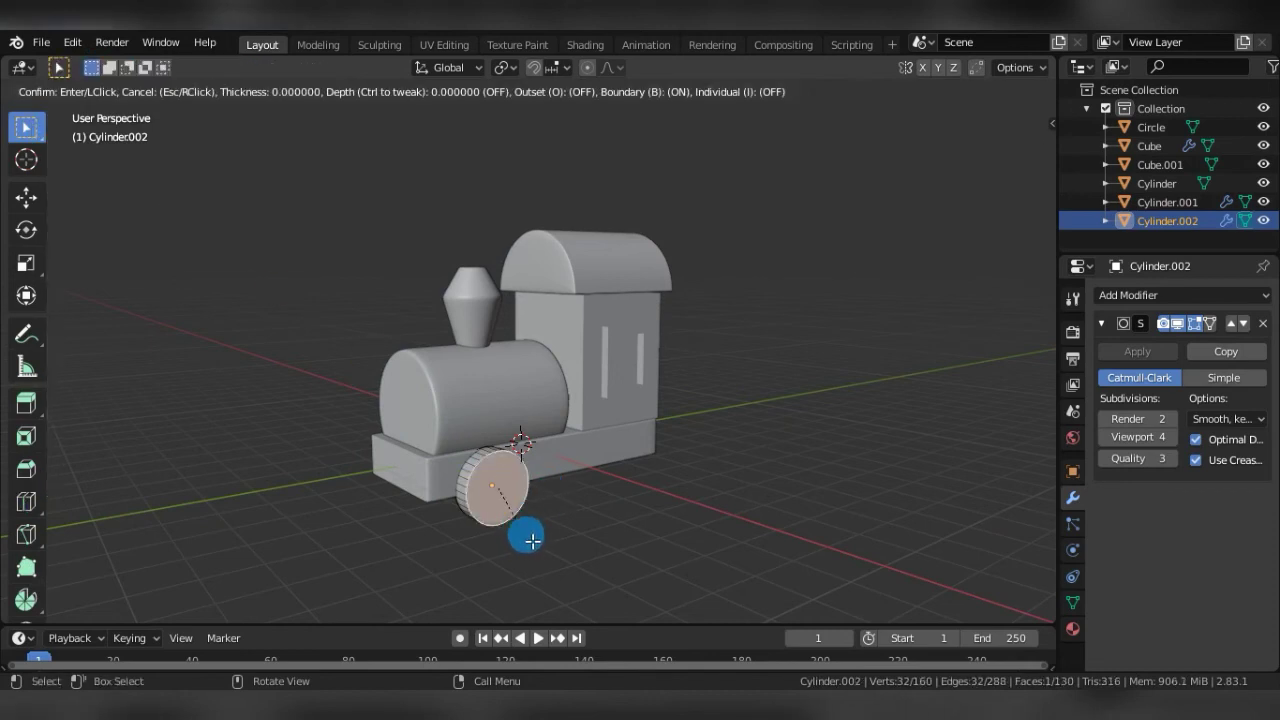
left_click(531, 535)
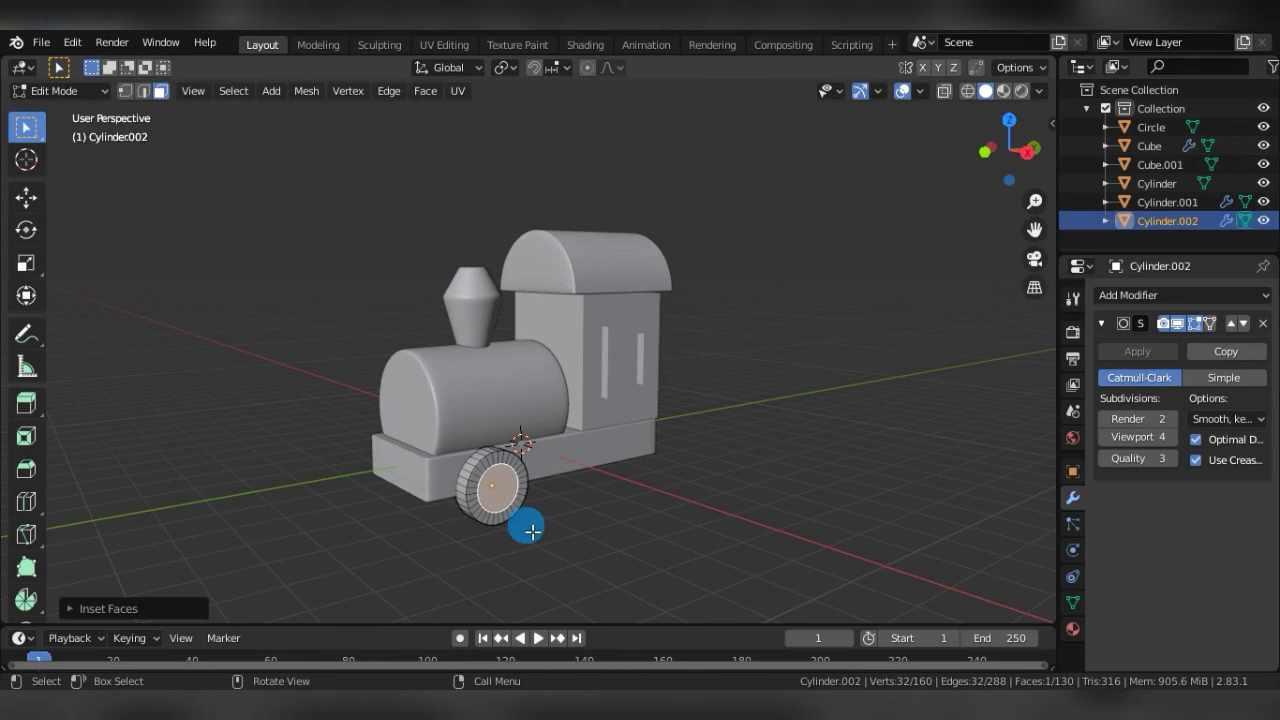
key("i")
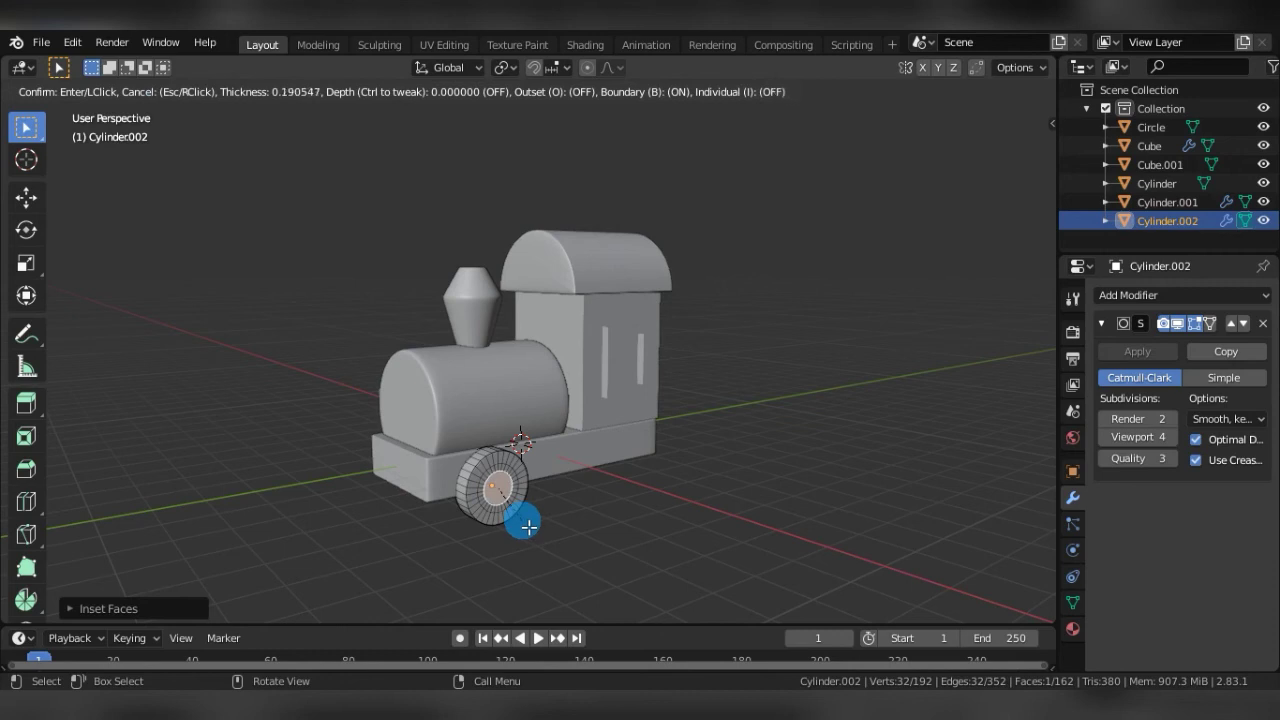
left_click(528, 527)
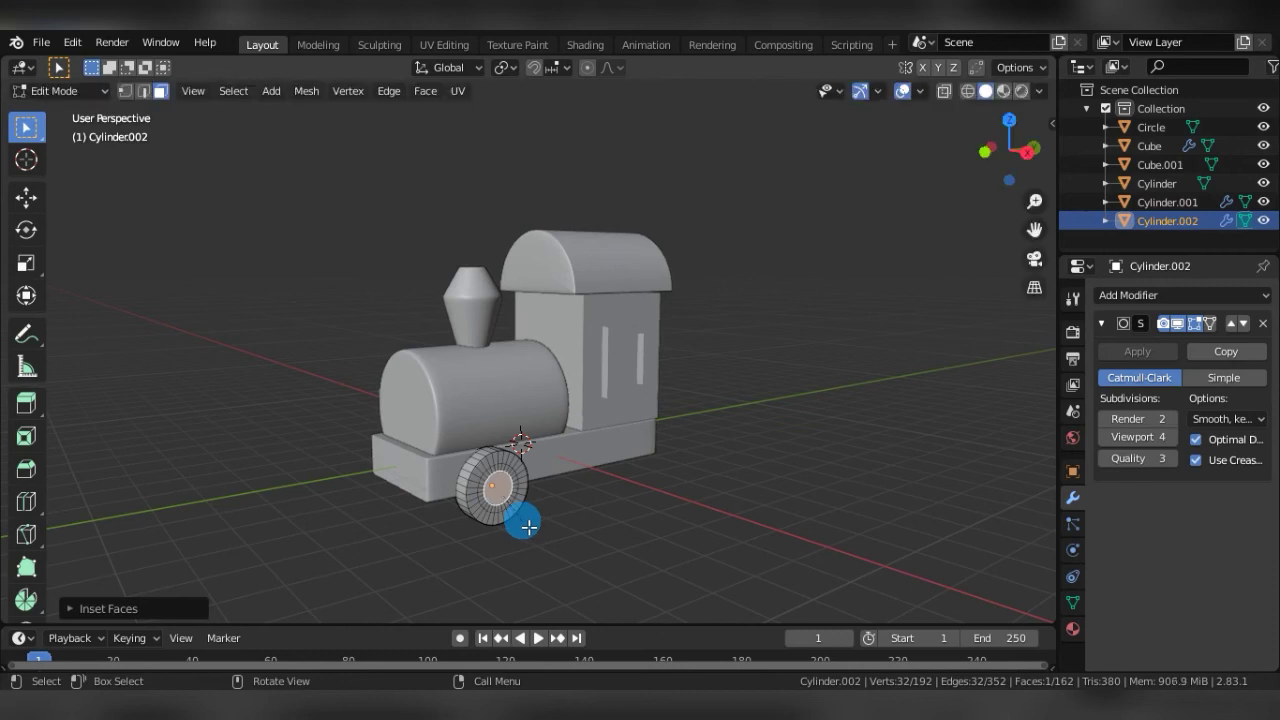
key("e")
key("x")
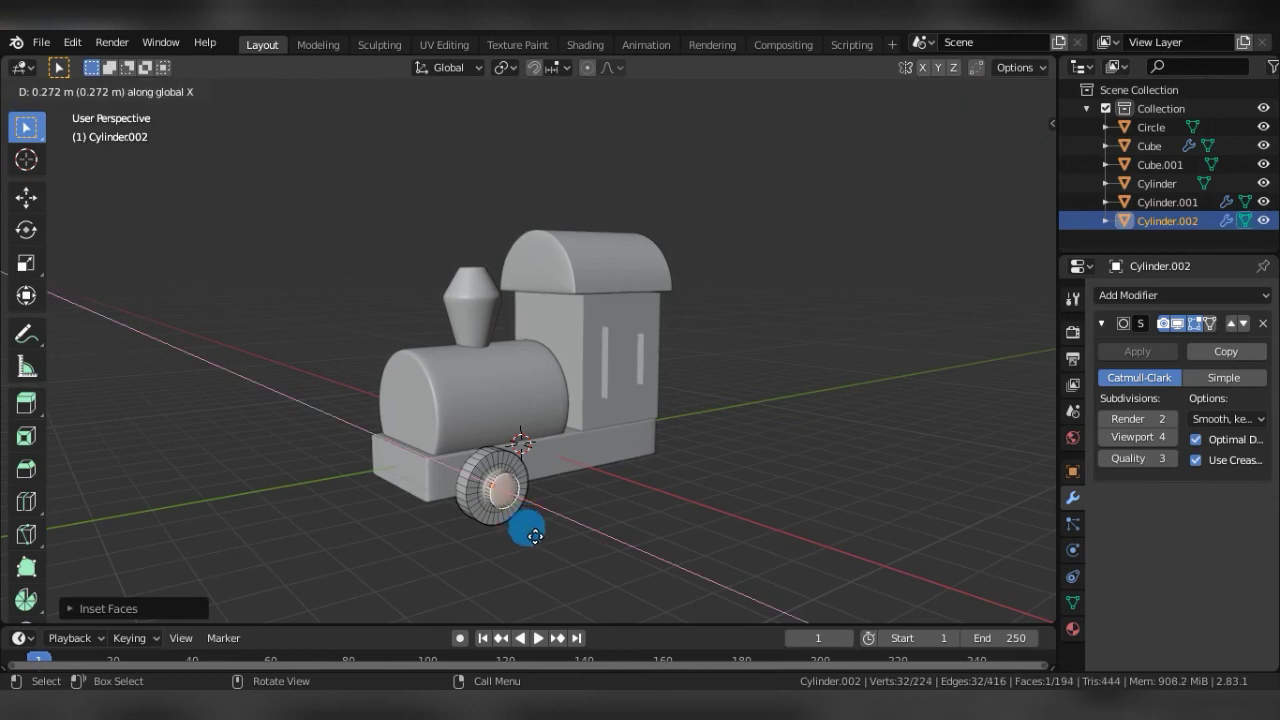
left_click(535, 536)
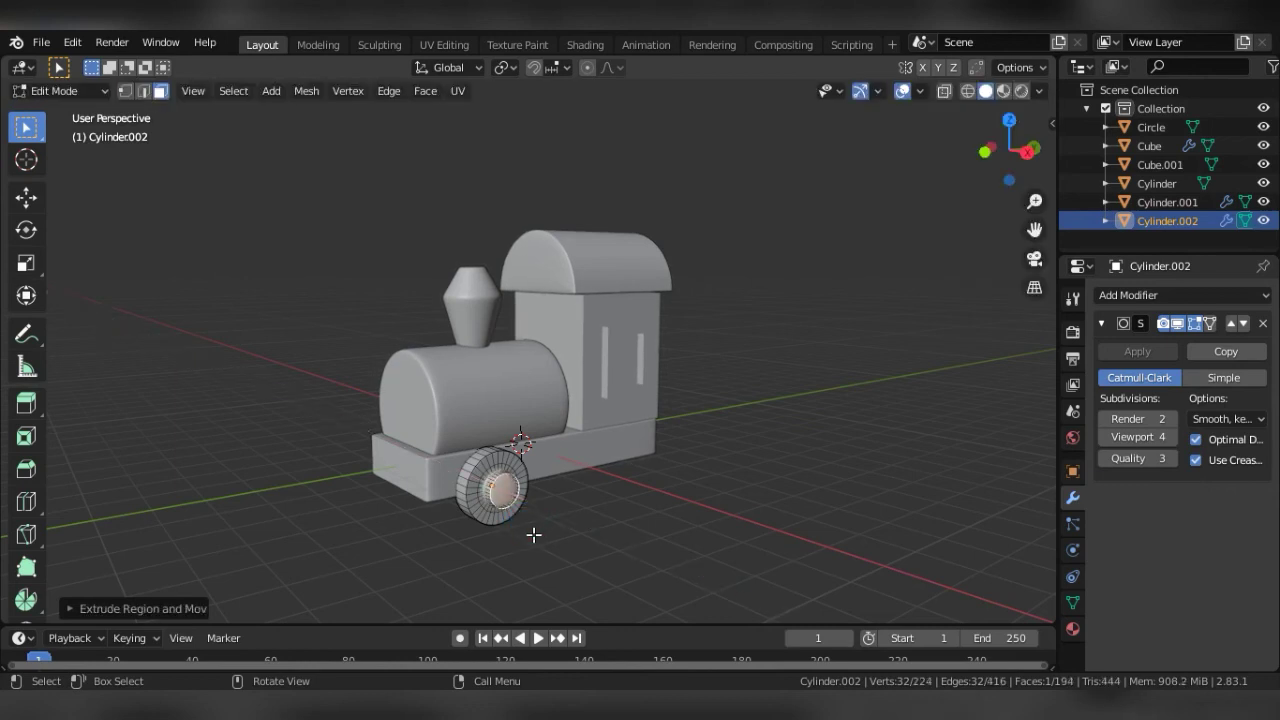
middle_click_drag(534, 531, 630, 507)
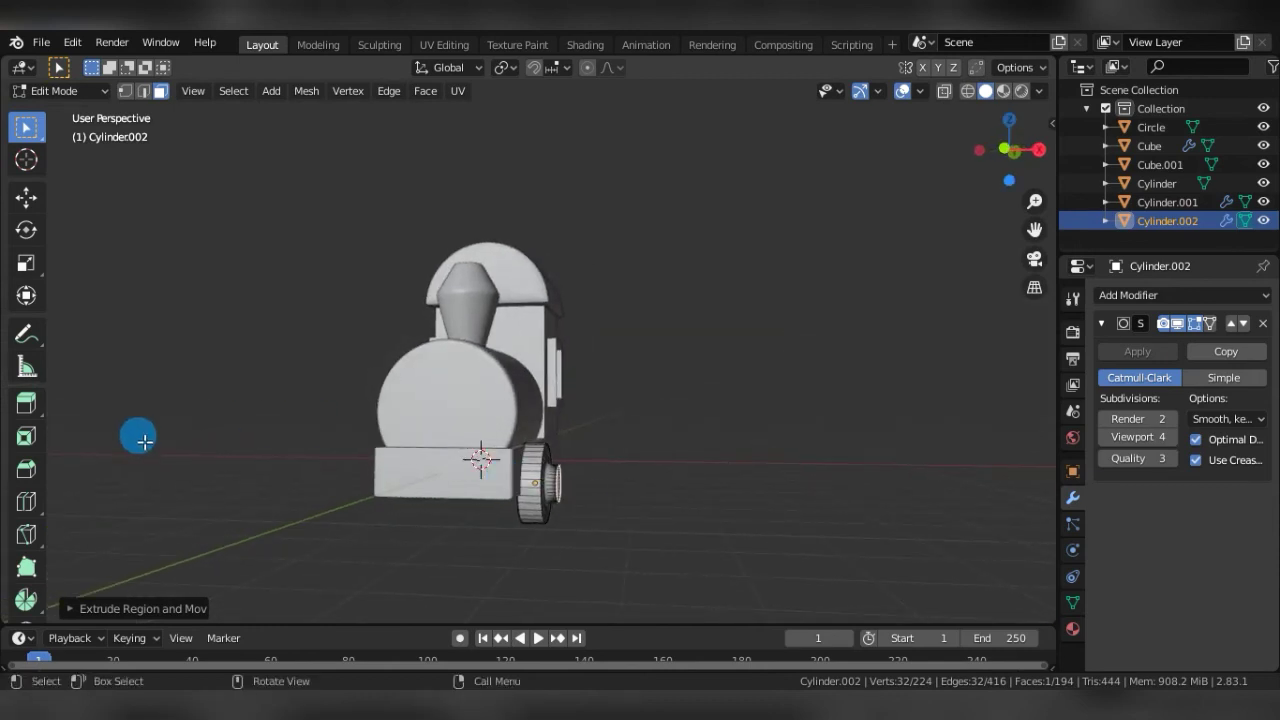
Add another loop cut around the wheel and apply its Subdivision Surface modifier.
left_click(26, 501)
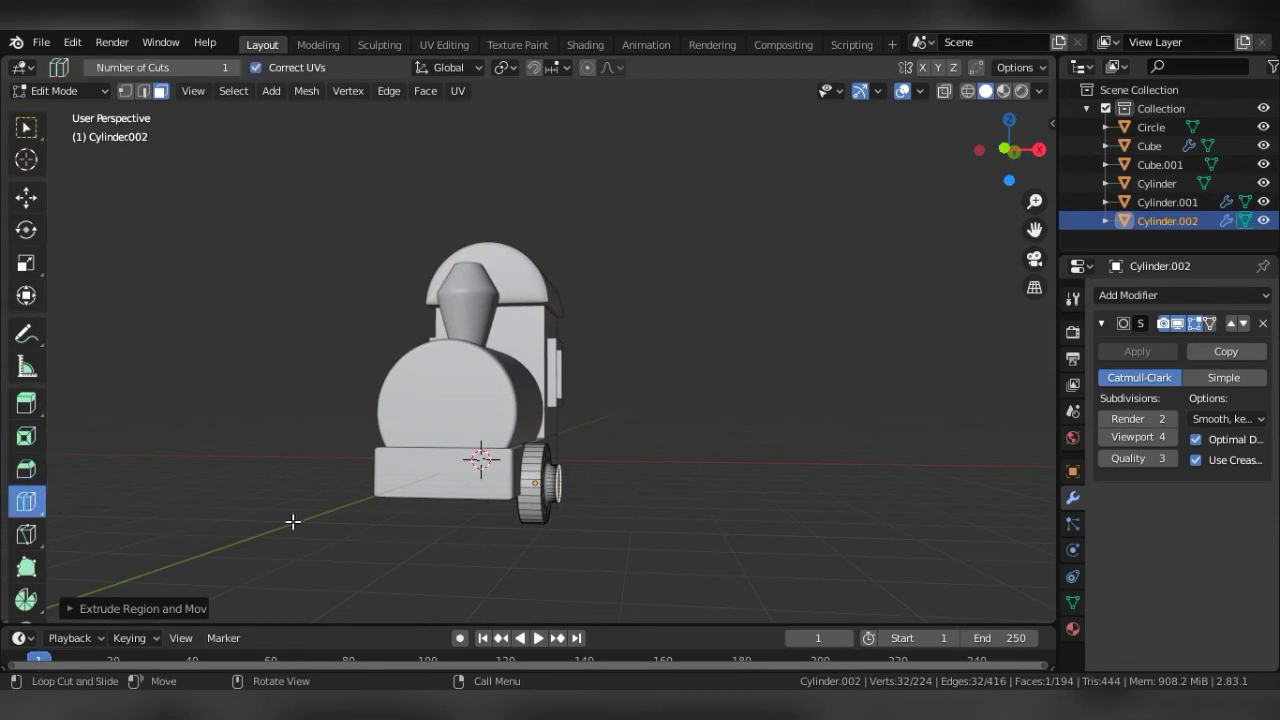
left_click_drag(556, 494, 578, 496)
left_click(578, 496)
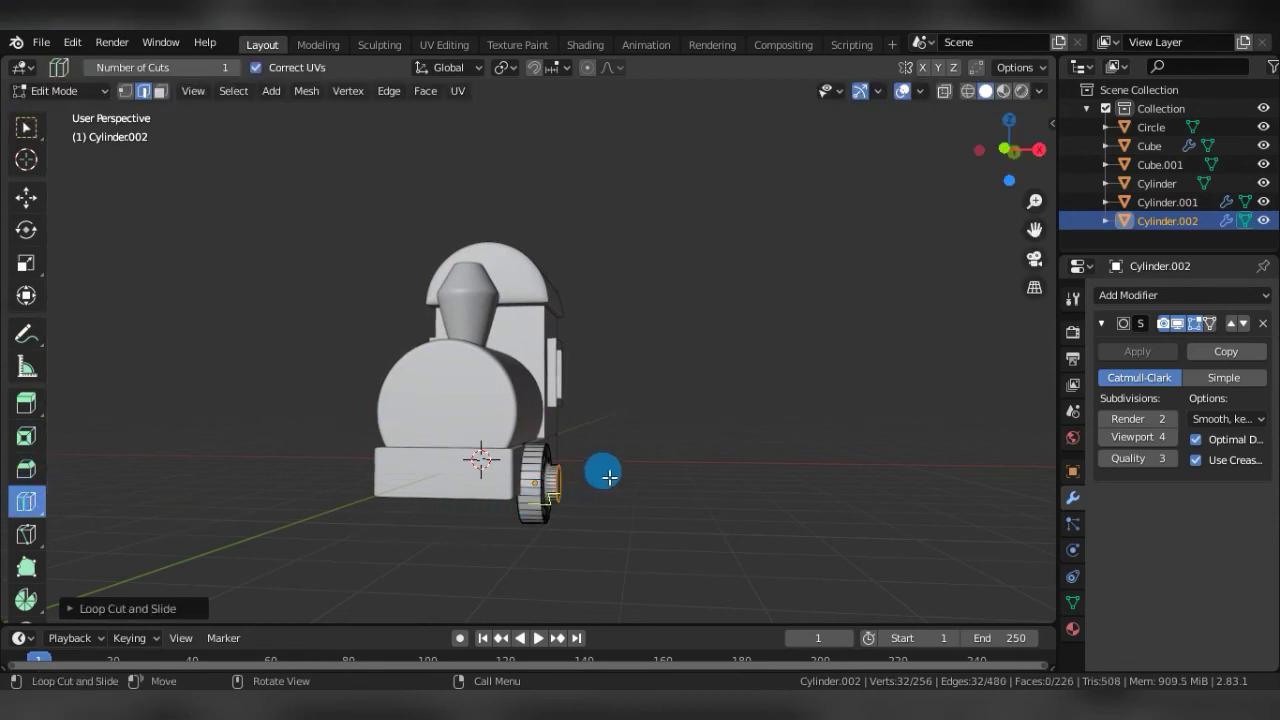
key("Tab")
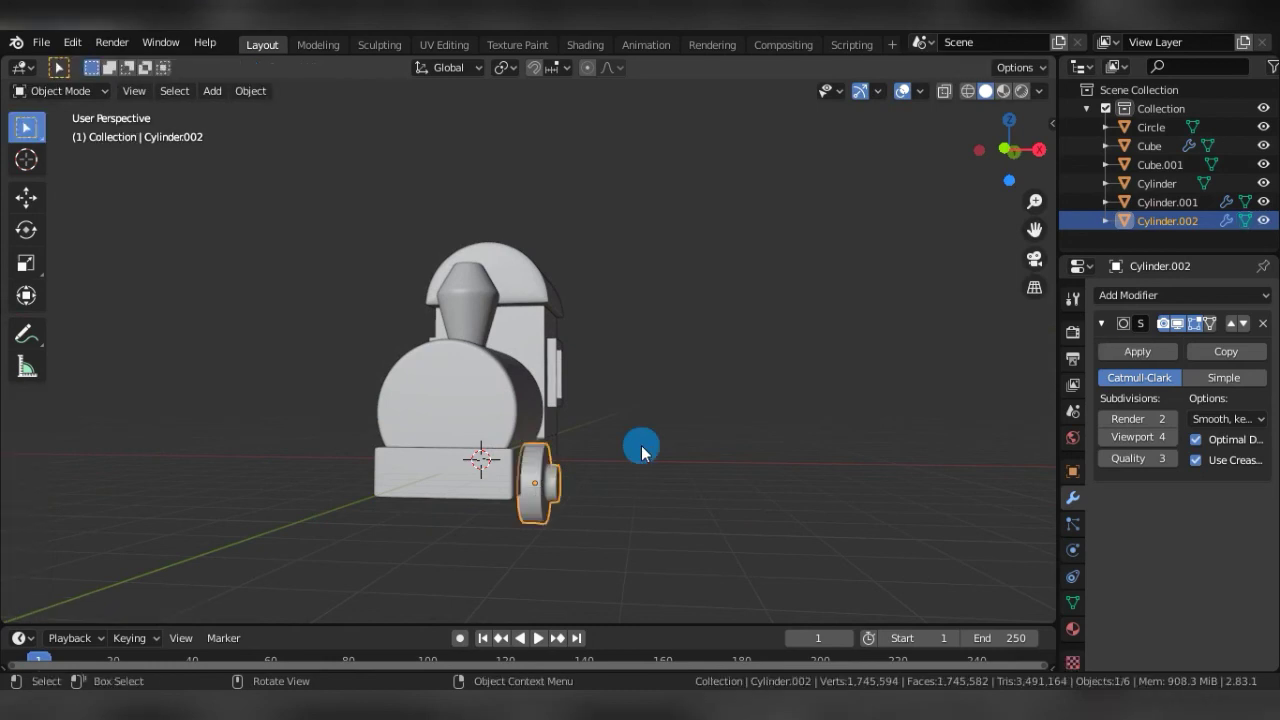
middle_click_drag(641, 445, 445, 459, "alt")
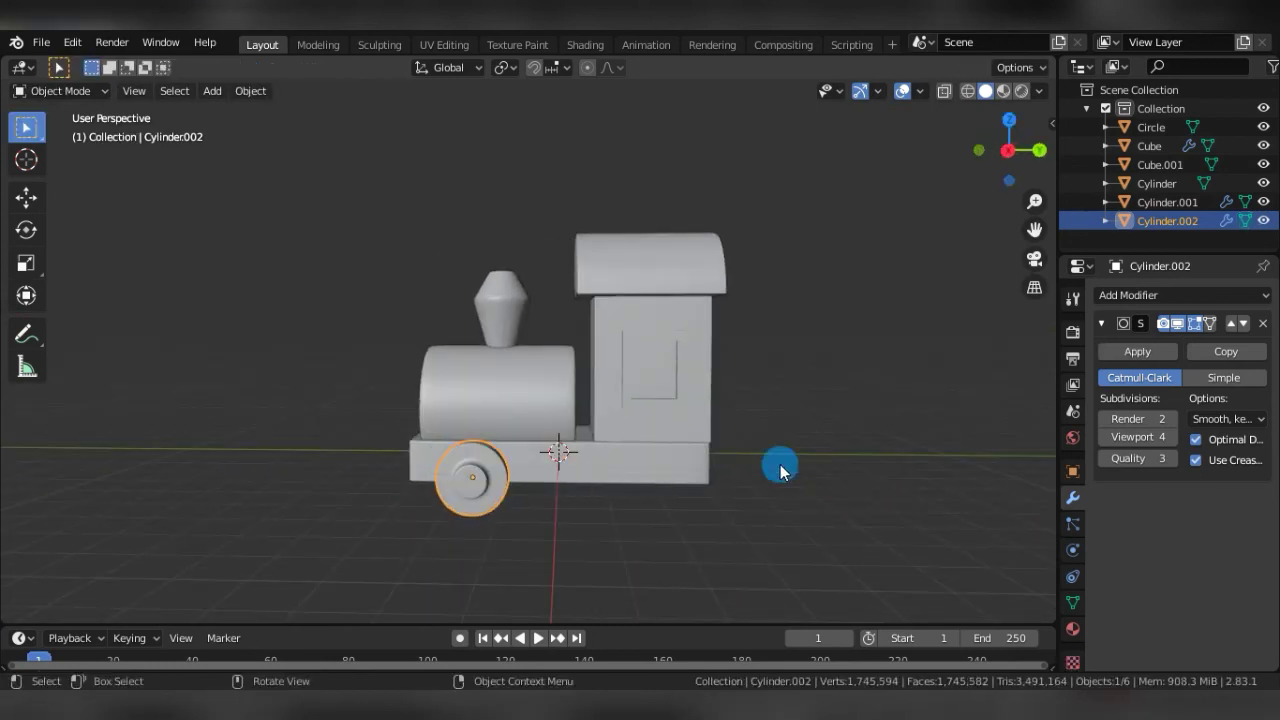
left_click(1132, 351)
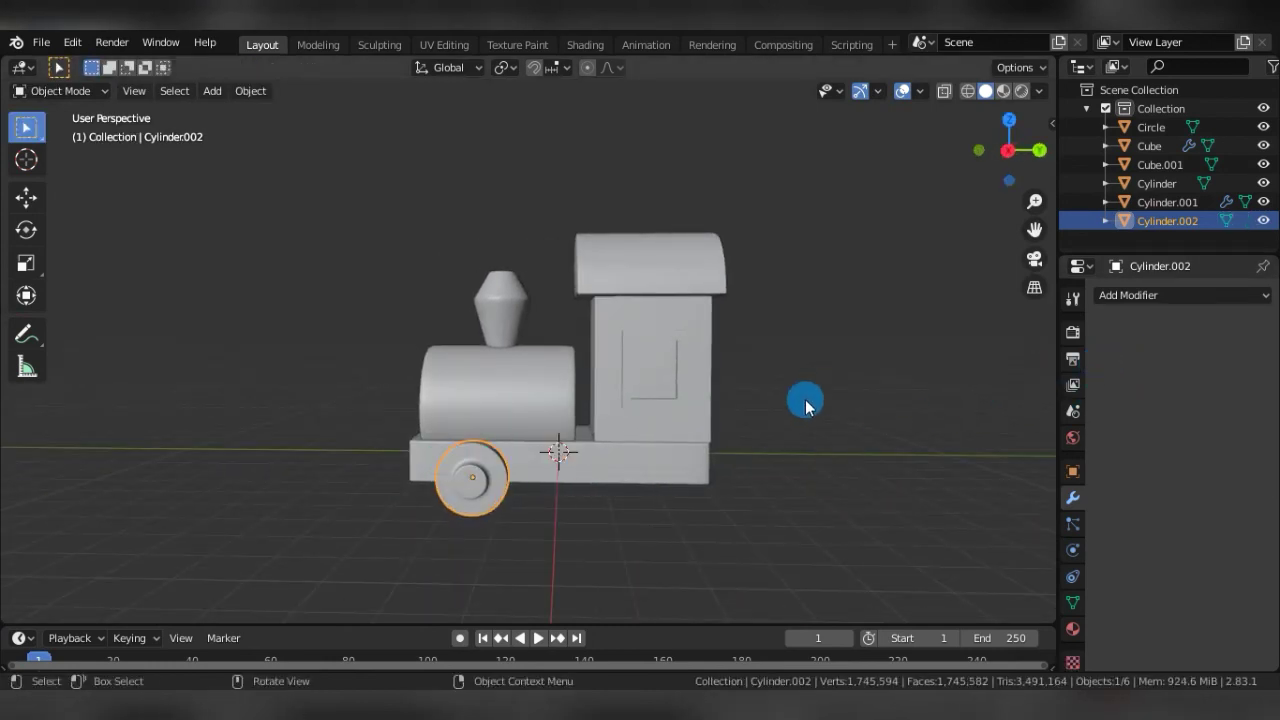
mouse_move(805, 399)
middle_mouse_down()
mouse_move(543, 437)
mouse_move(840, 437)
middle_mouse_up()
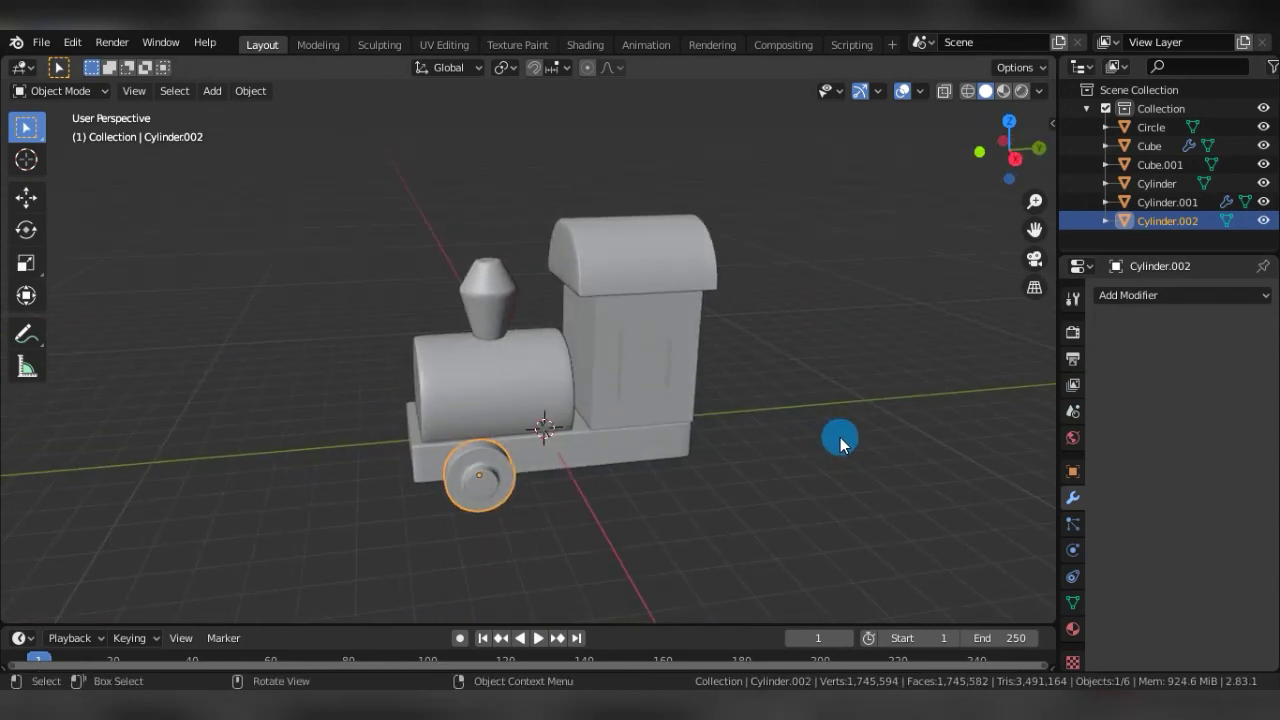
mouse_move(840, 437)
middle_mouse_down()
mouse_move(798, 390)
mouse_move(774, 414)
middle_mouse_up()
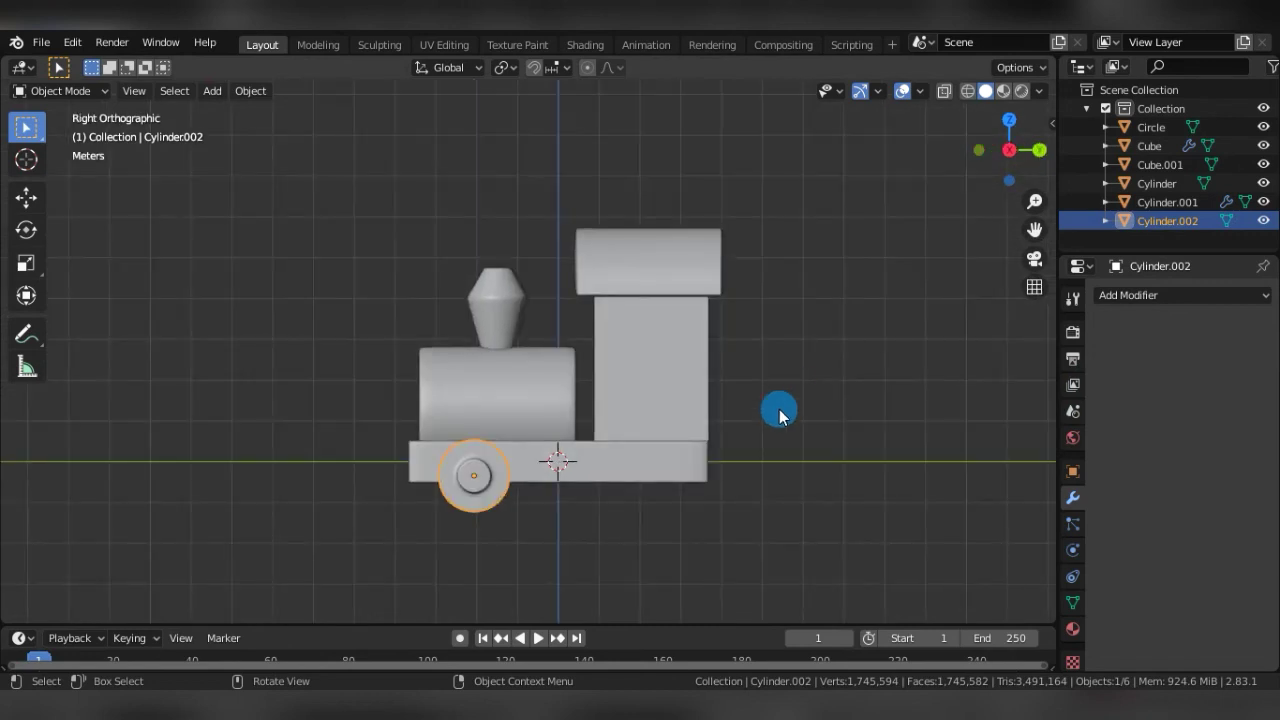
Duplicate the wheel and move the copy about 4.11 m along Y beneath the cab.
right_click(457, 472)
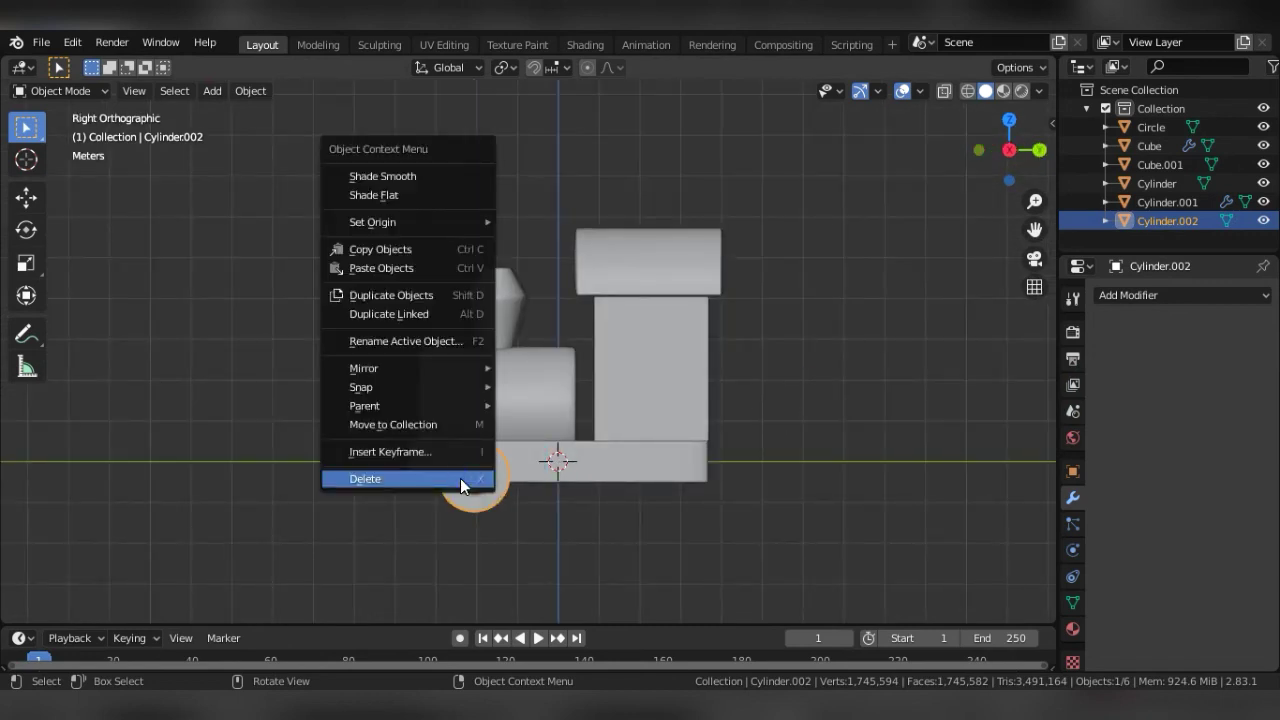
left_click(441, 293)
right_click(494, 517)
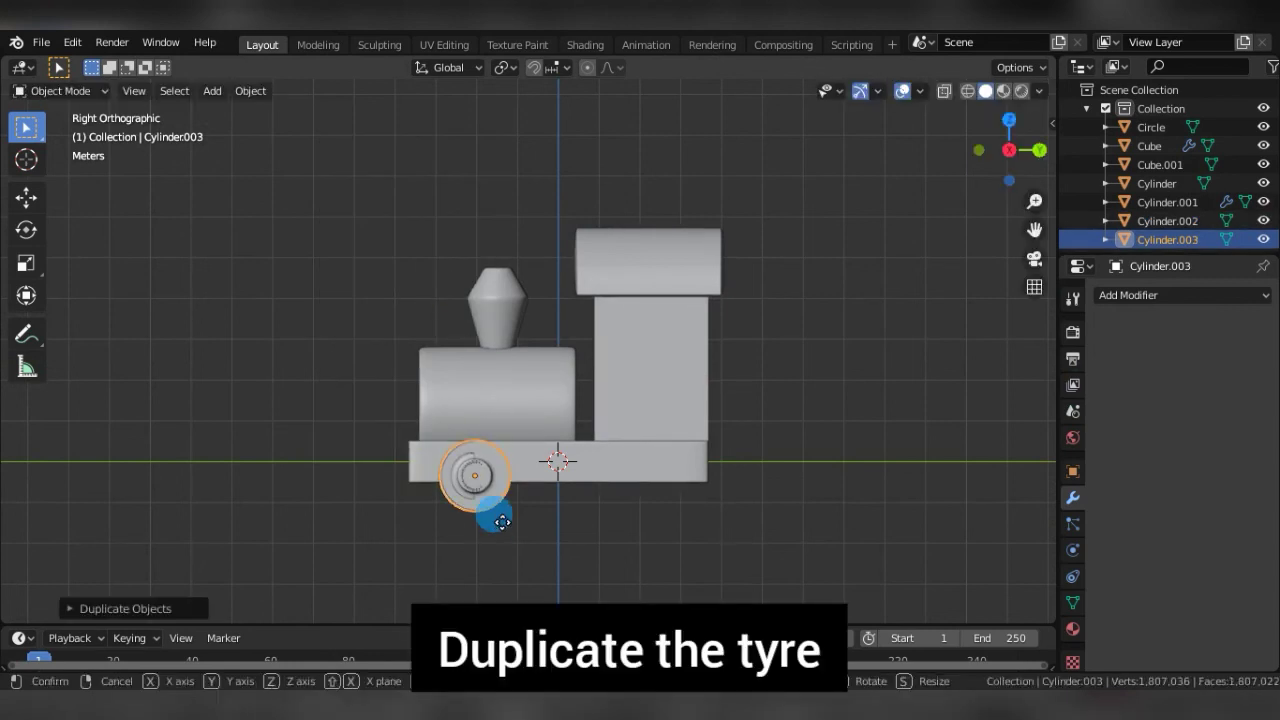
key("g")
key("y")
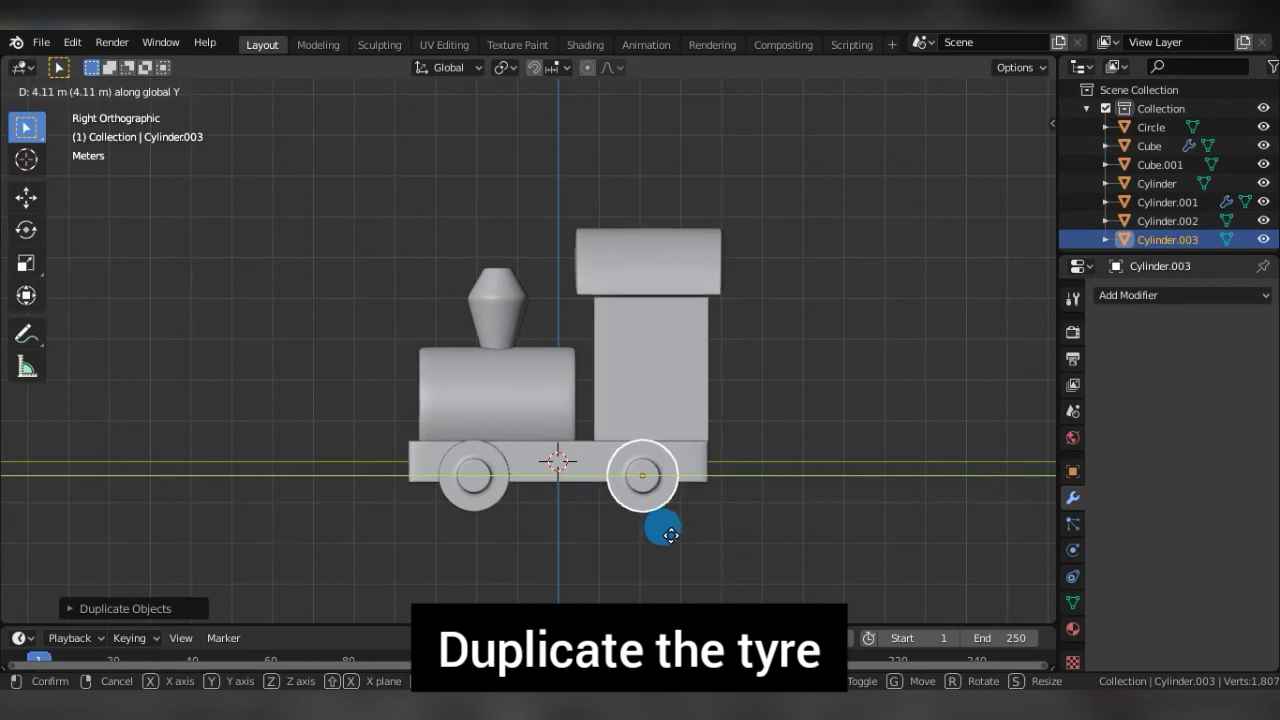
left_click(668, 534)
middle_click_drag(722, 499, 626, 512)
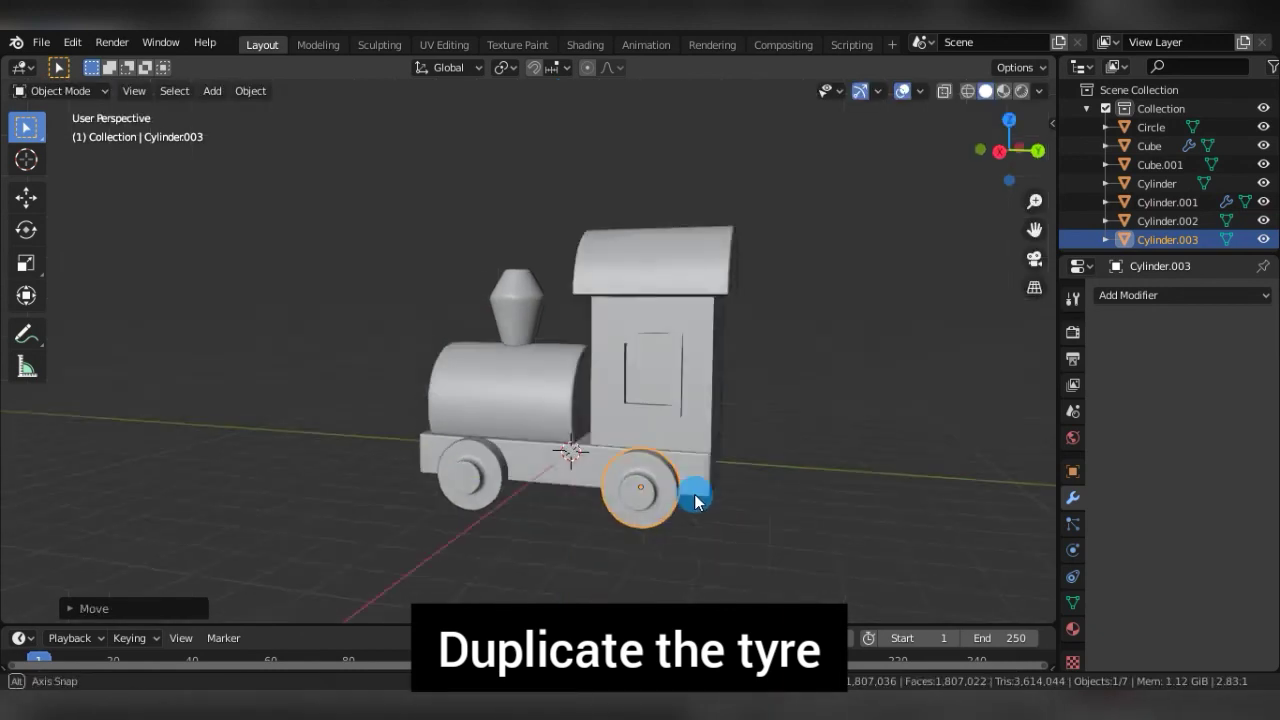
Duplicate the wheel and rotate the copy 180° on X.
key("KP_1")
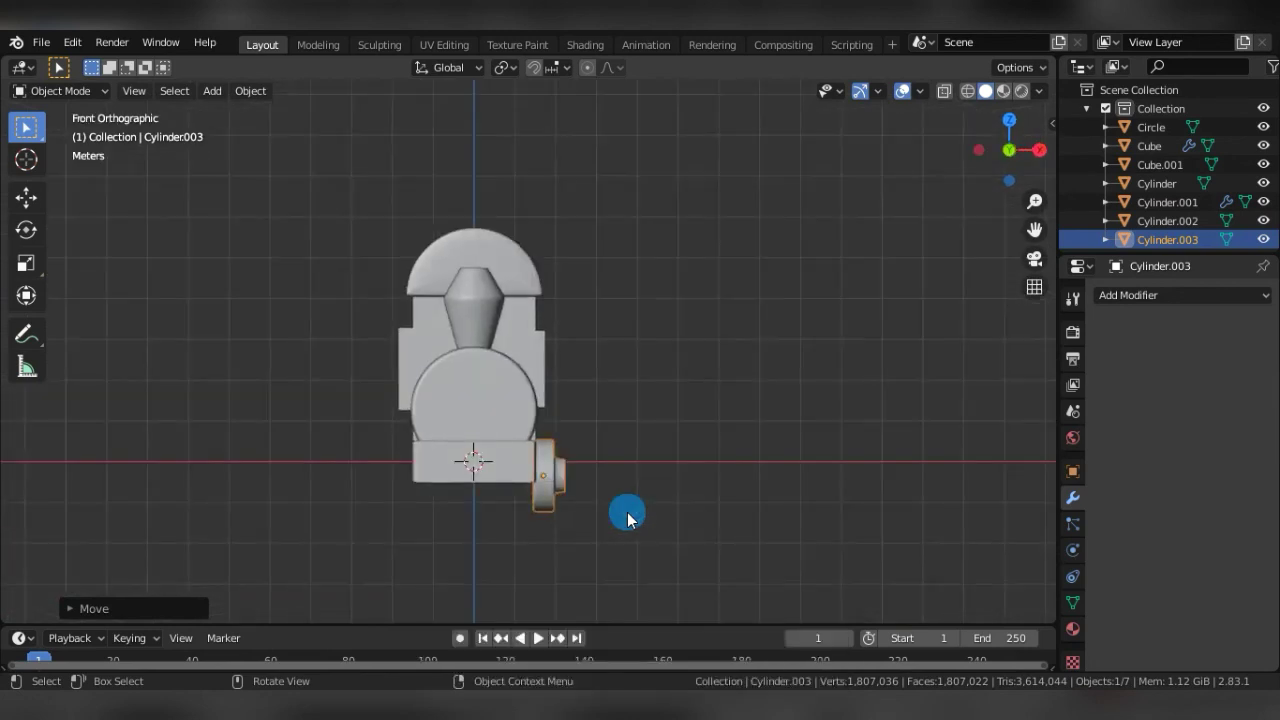
right_click(554, 491)
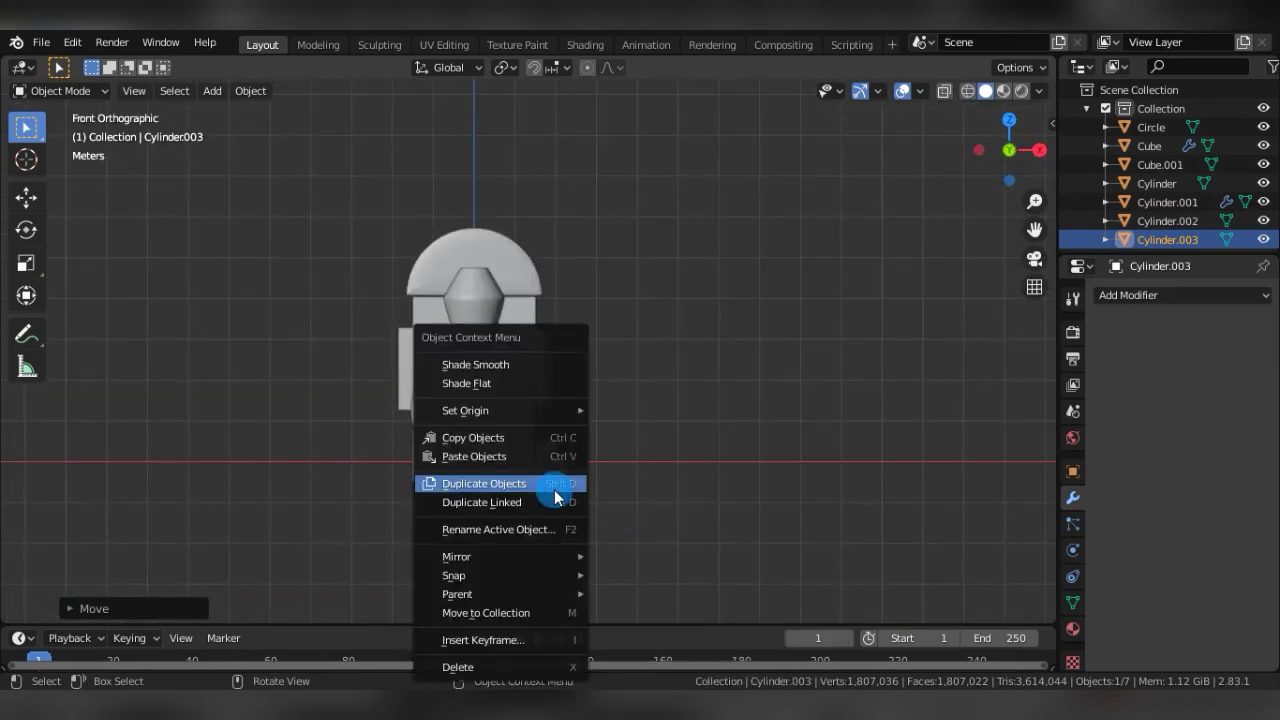
left_click(554, 489)
left_click(554, 486)
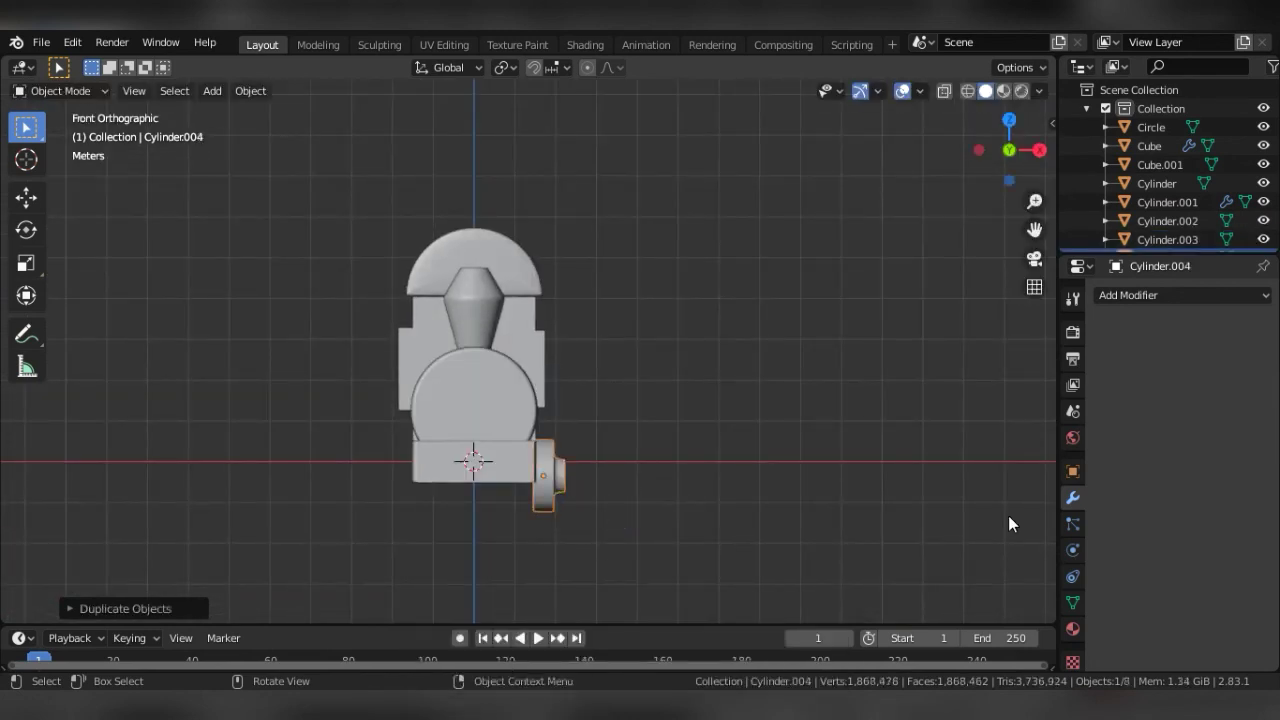
left_click(1072, 474)
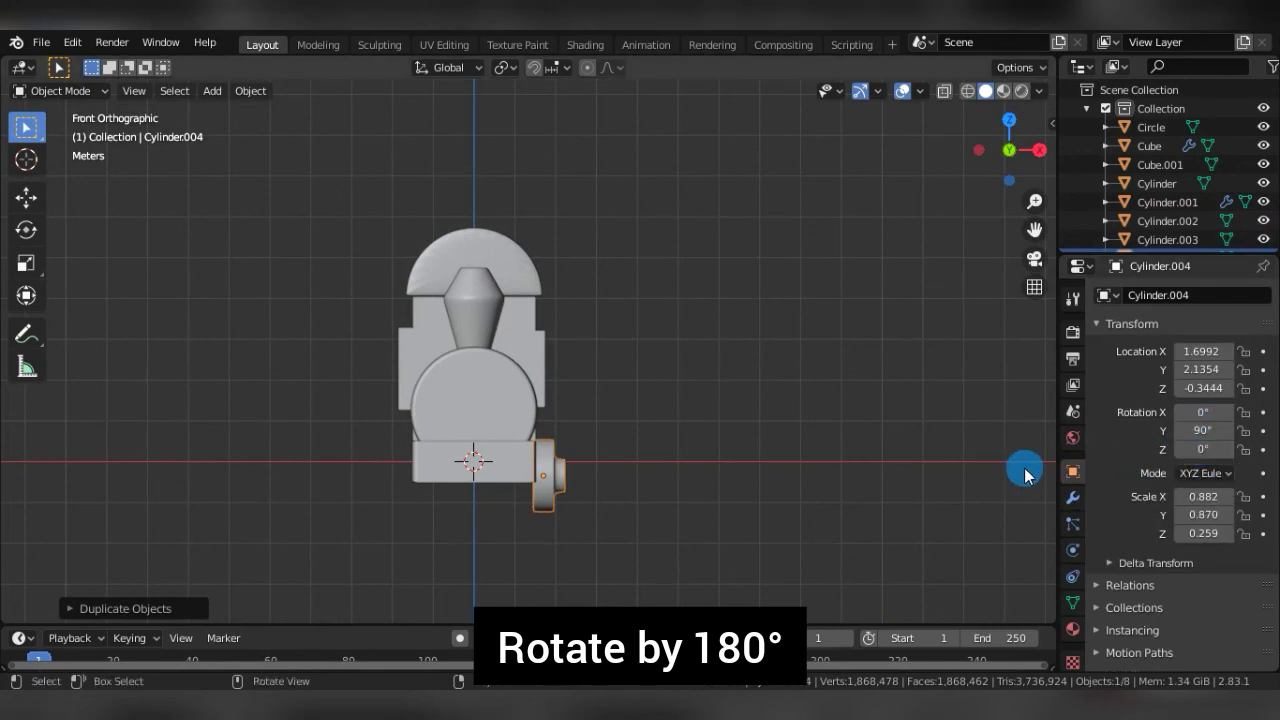
left_click(1204, 413)
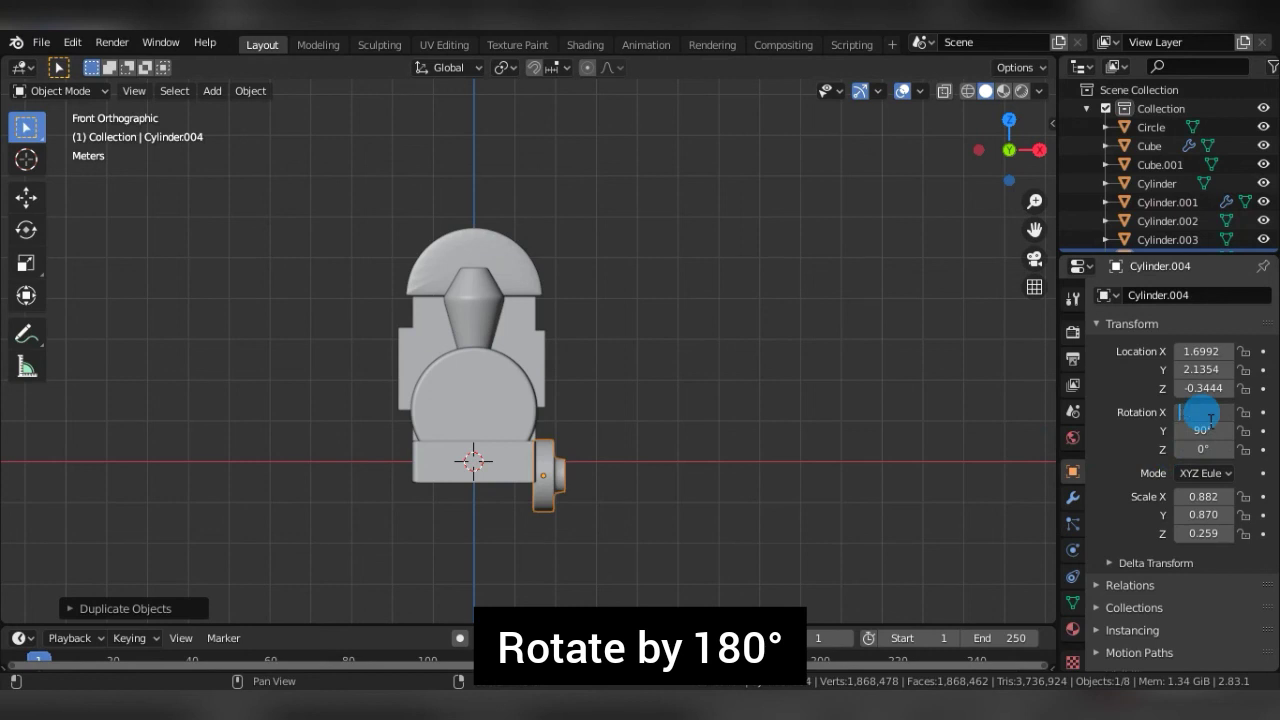
type("180")
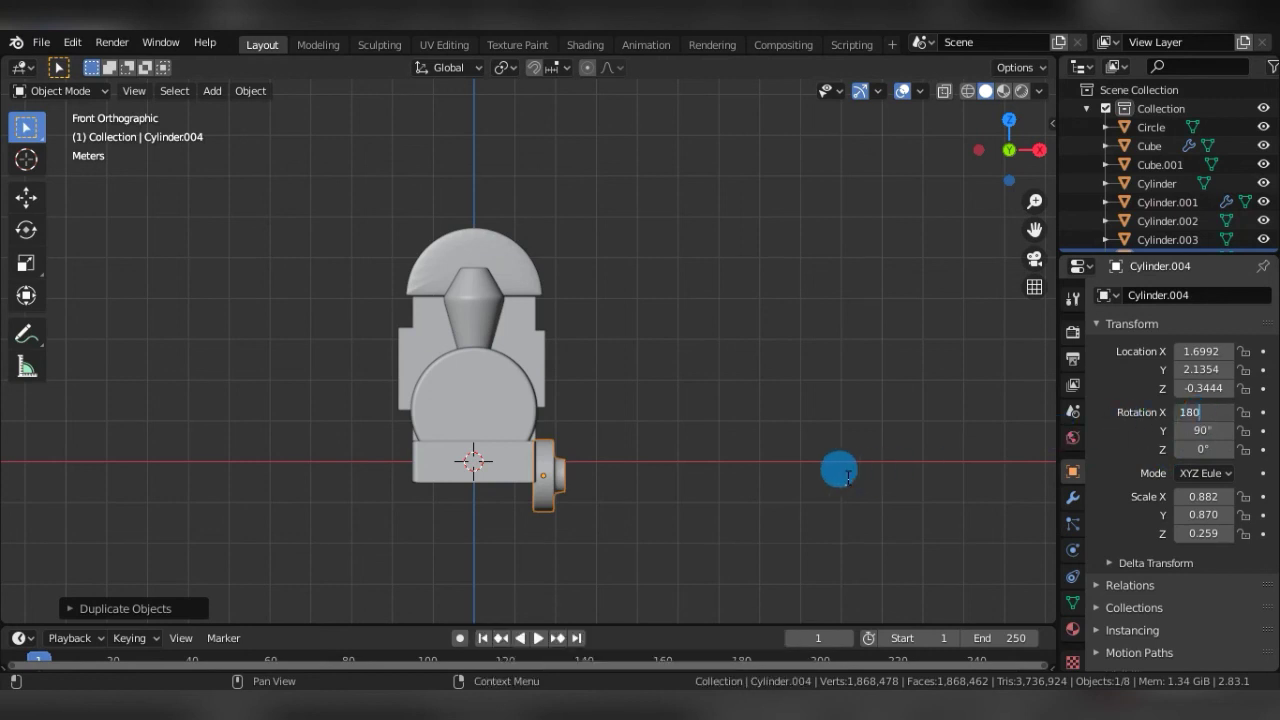
key("Return")
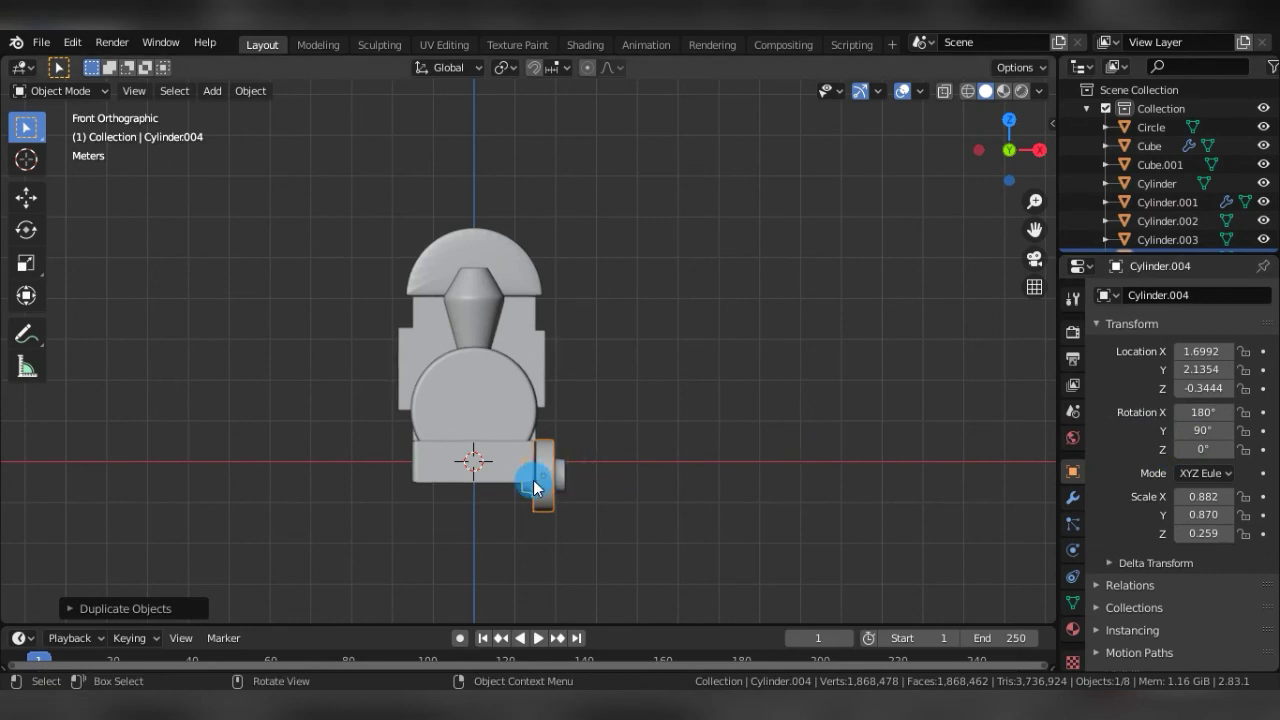
Move the flipped wheel along X to -1.6762 on the base's opposite side.
key("g")
key("x")
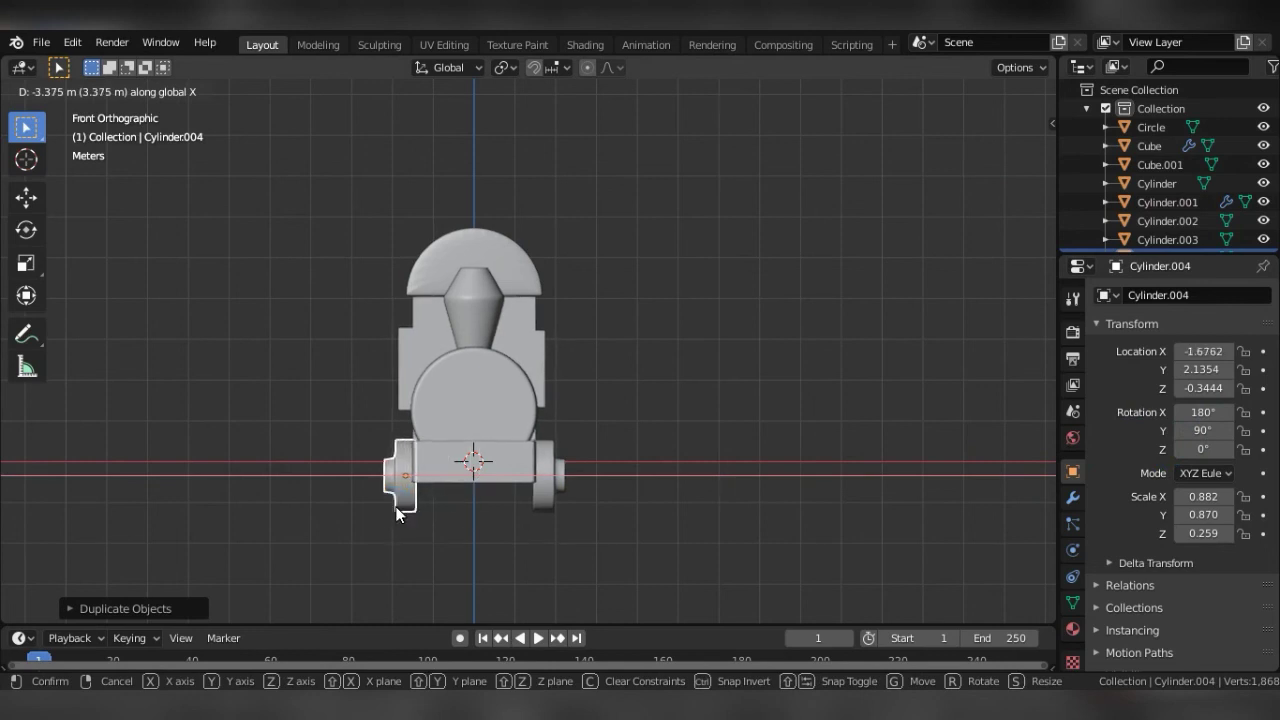
left_click(363, 531)
mouse_move(363, 531)
middle_mouse_down()
mouse_move(486, 537)
mouse_move(372, 557)
middle_mouse_up()
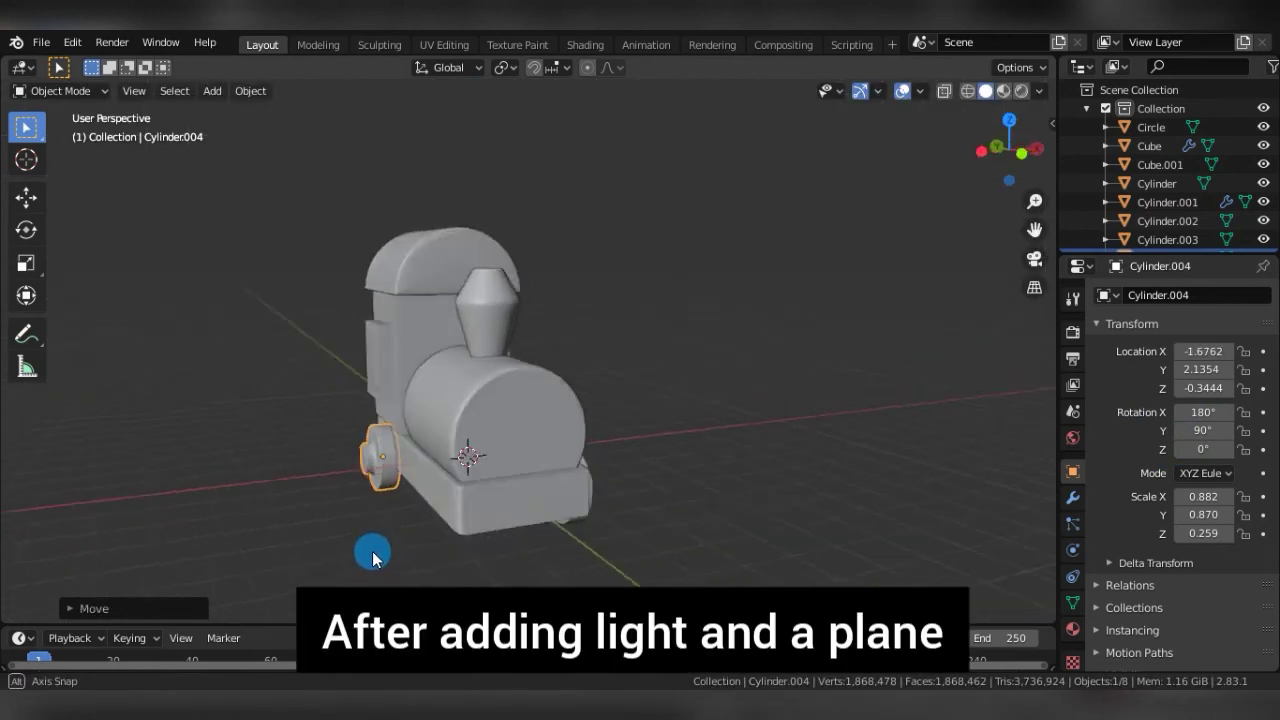
Assign the grey Material.001 to the rear wheel.
left_click(978, 422)
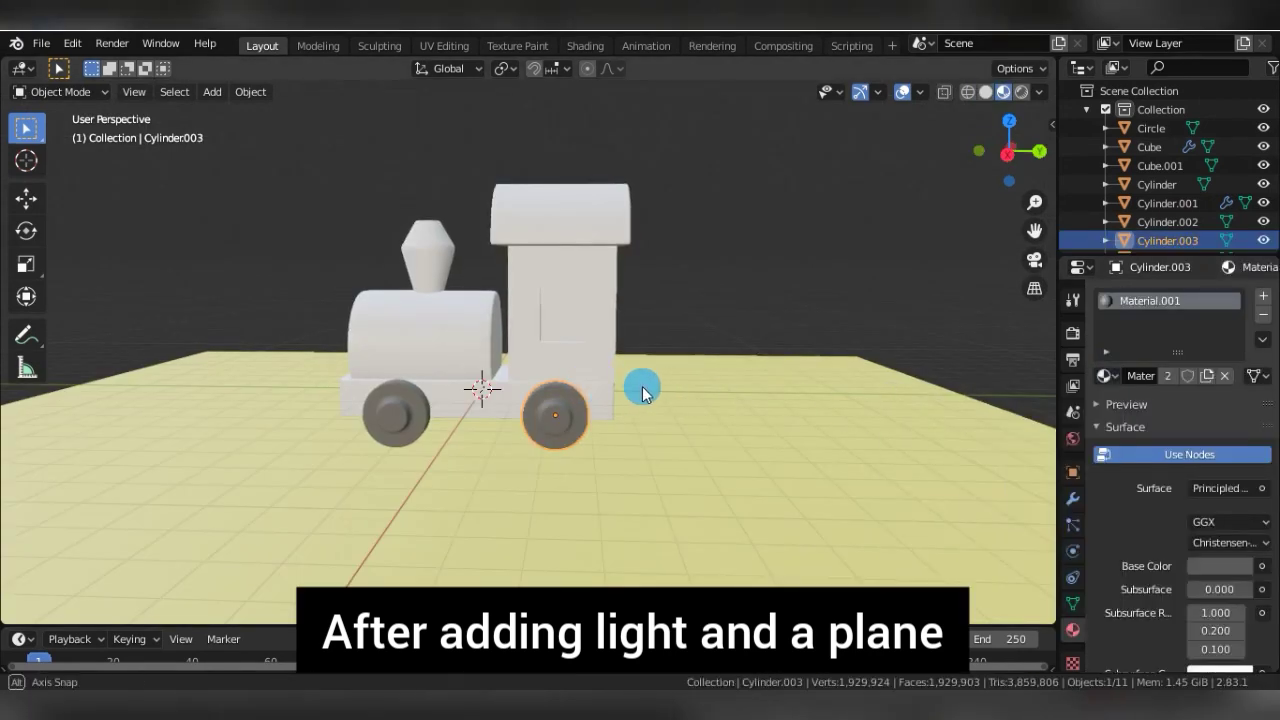
mouse_move(645, 386)
middle_mouse_down()
mouse_move(720, 403)
mouse_move(663, 371)
middle_mouse_up()
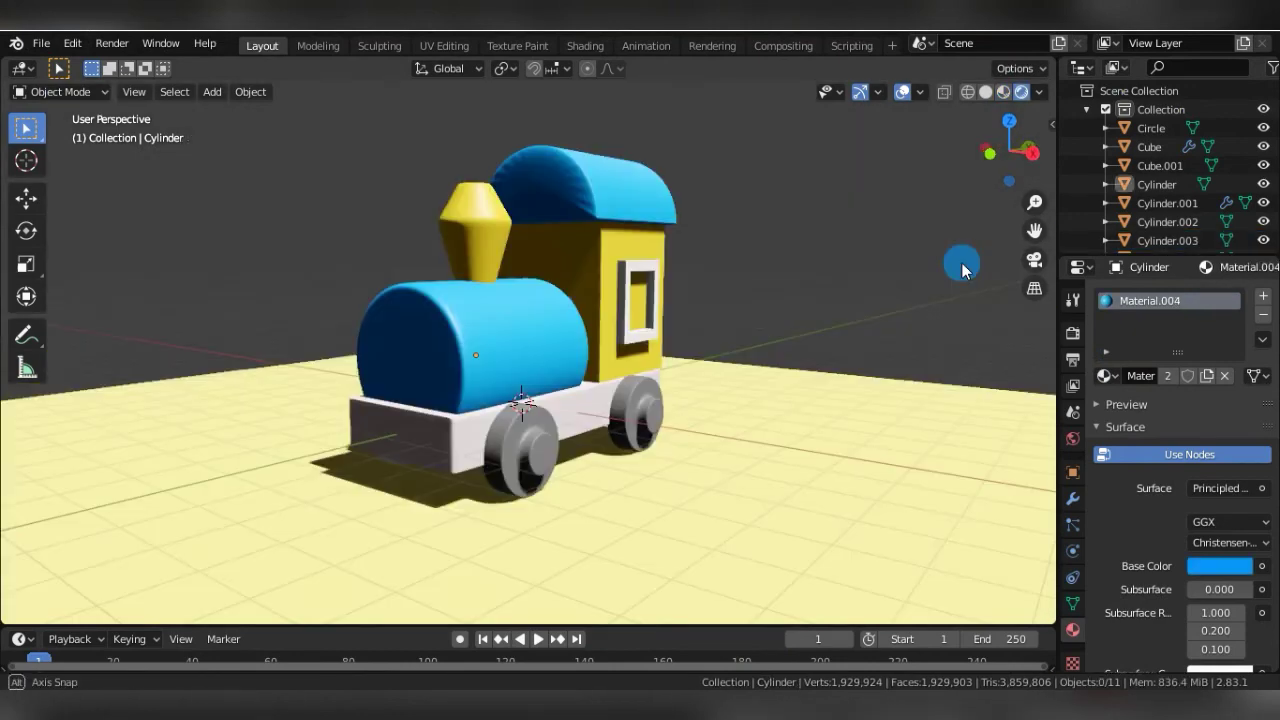